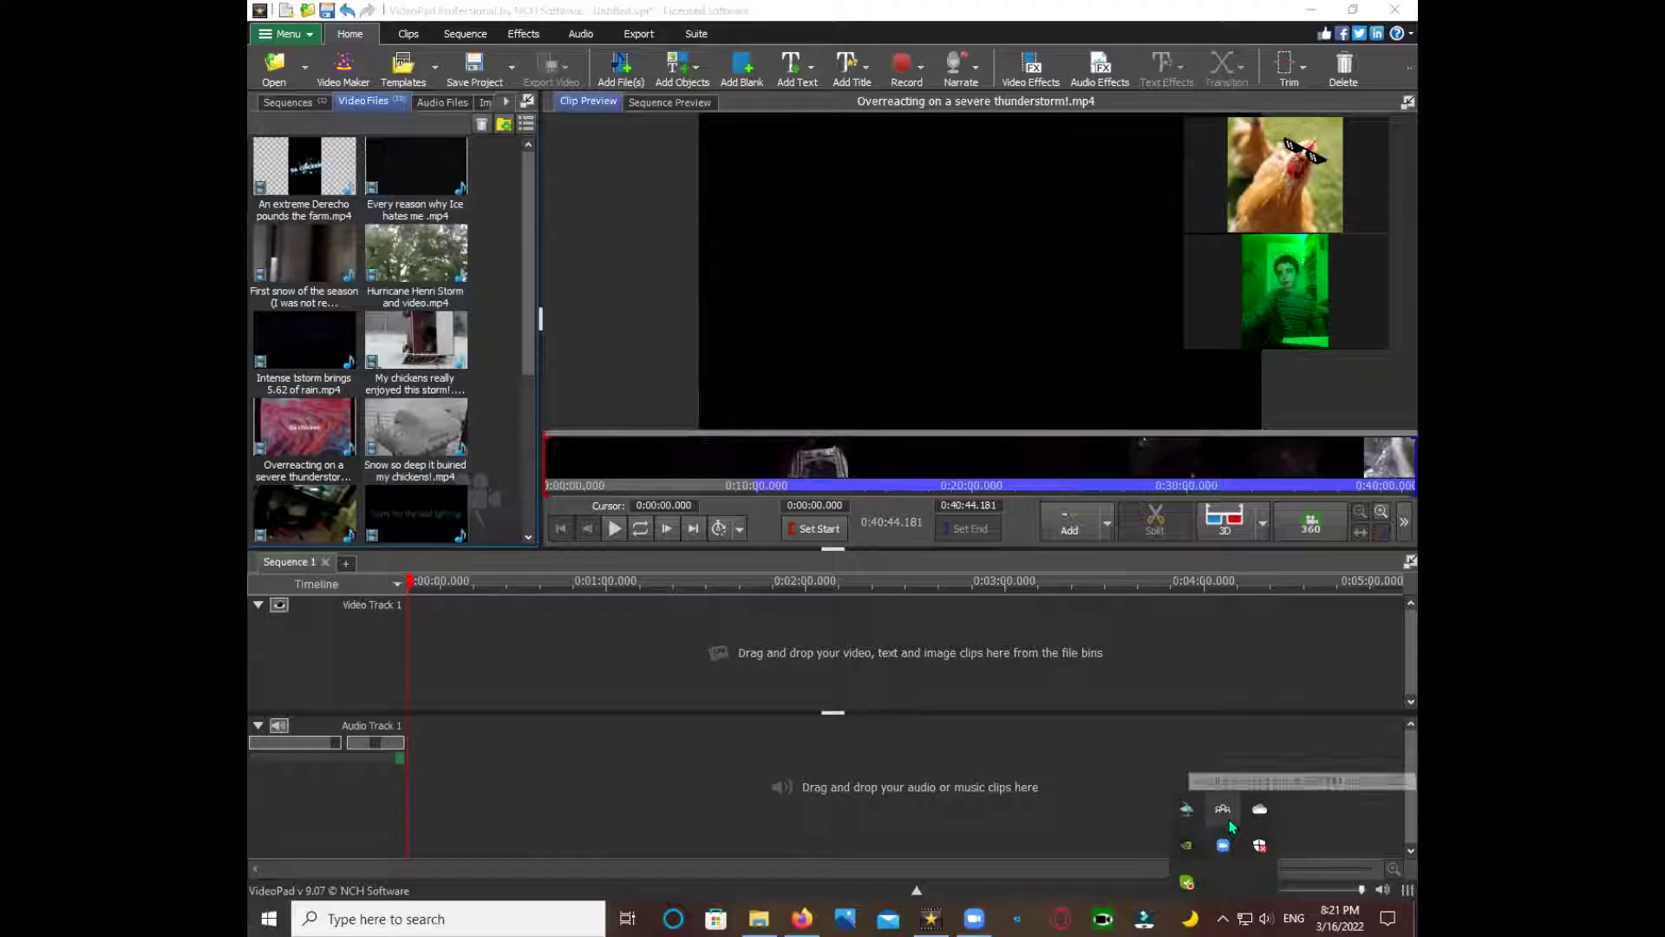
# - Place the imported "Heavy wet snow coming down" video at the start of the empty sequence's first video track
pyautogui.click(506, 464)
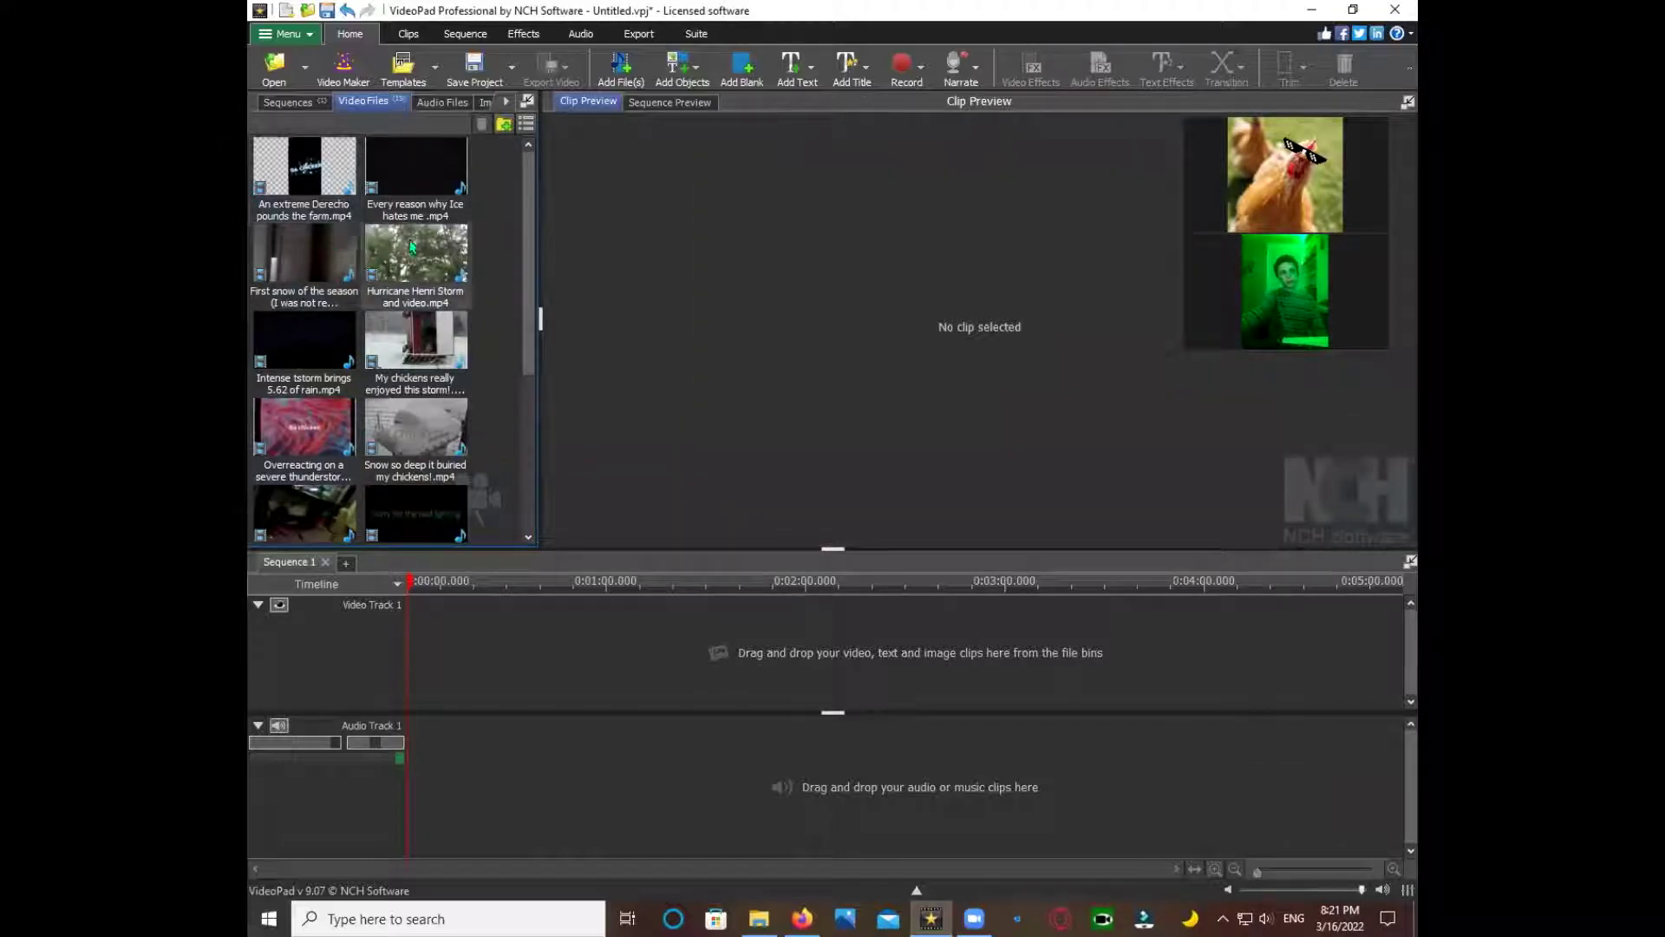
pyautogui.scroll(-3, 413, 243)
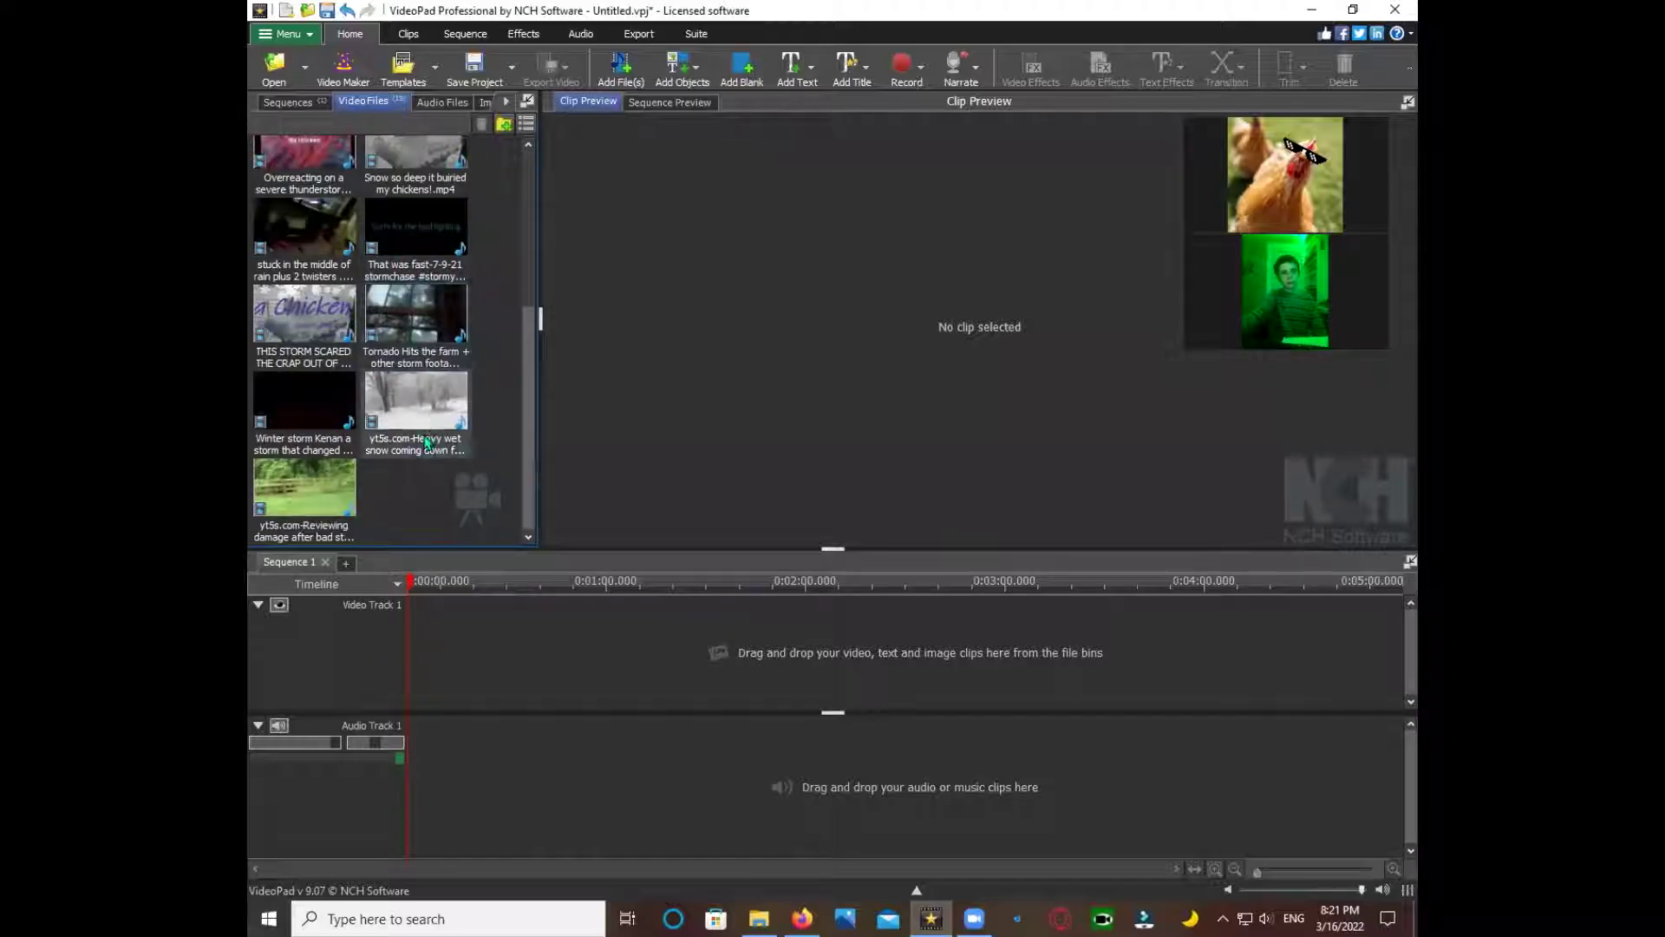
pyautogui.moveTo(428, 443); pyautogui.dragTo(475, 675)
# - Play the snow clip from its start, then shorten its end to about 10.5 seconds
pyautogui.press('space')
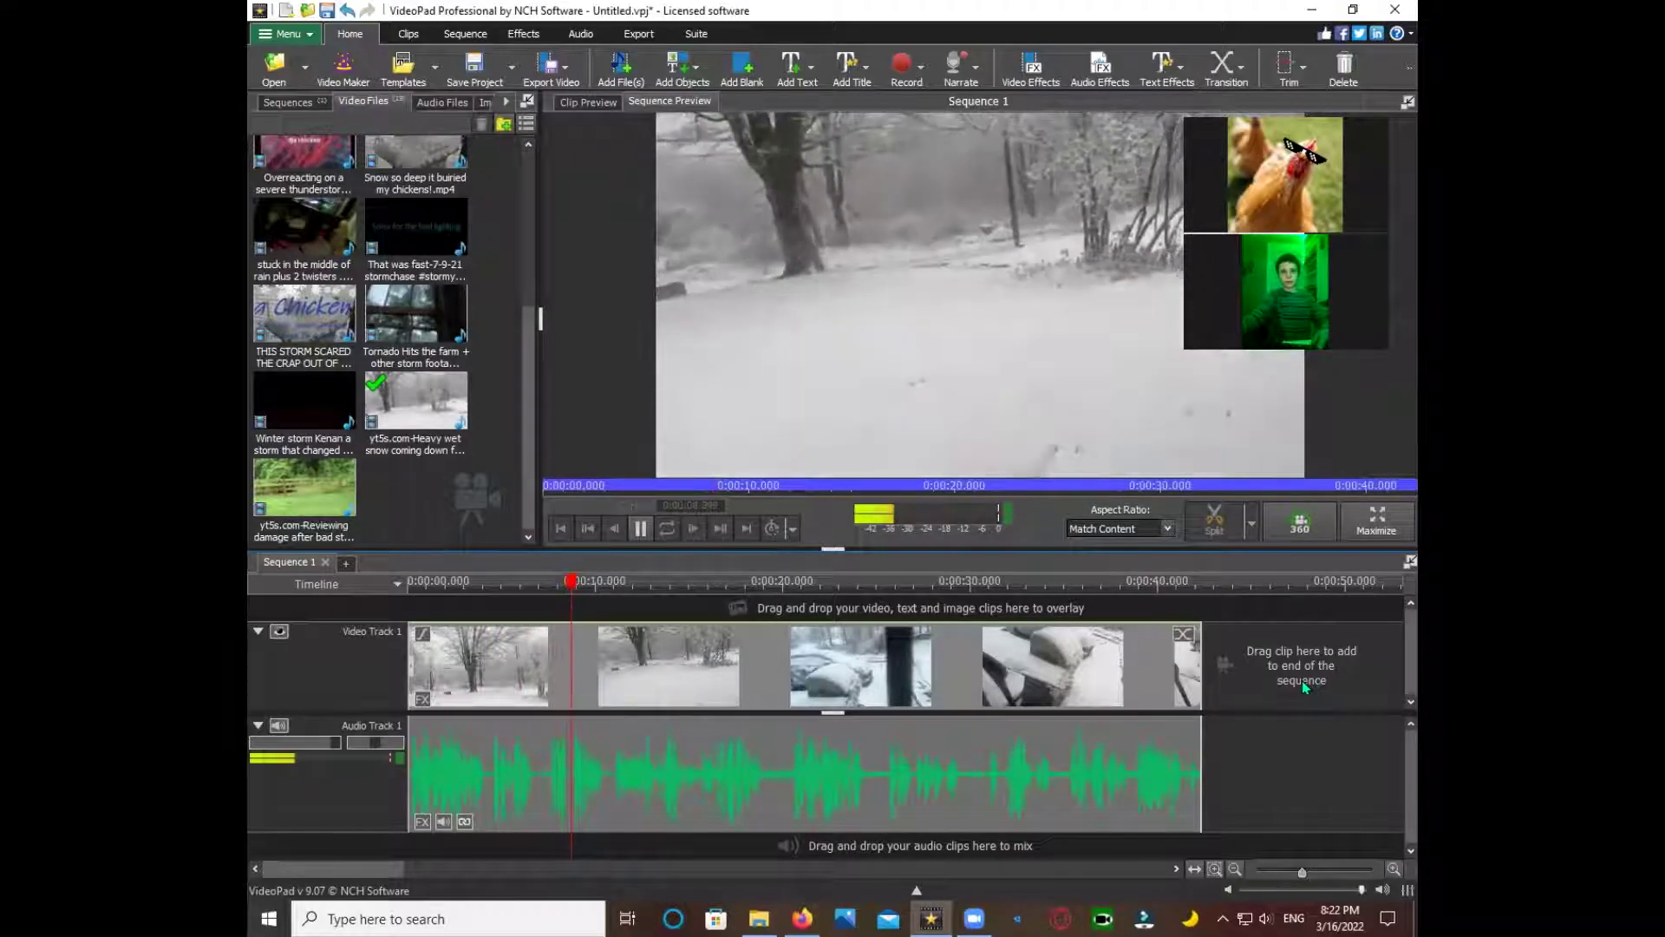
pyautogui.press('space')
pyautogui.moveTo(1197, 669); pyautogui.dragTo(604, 642)
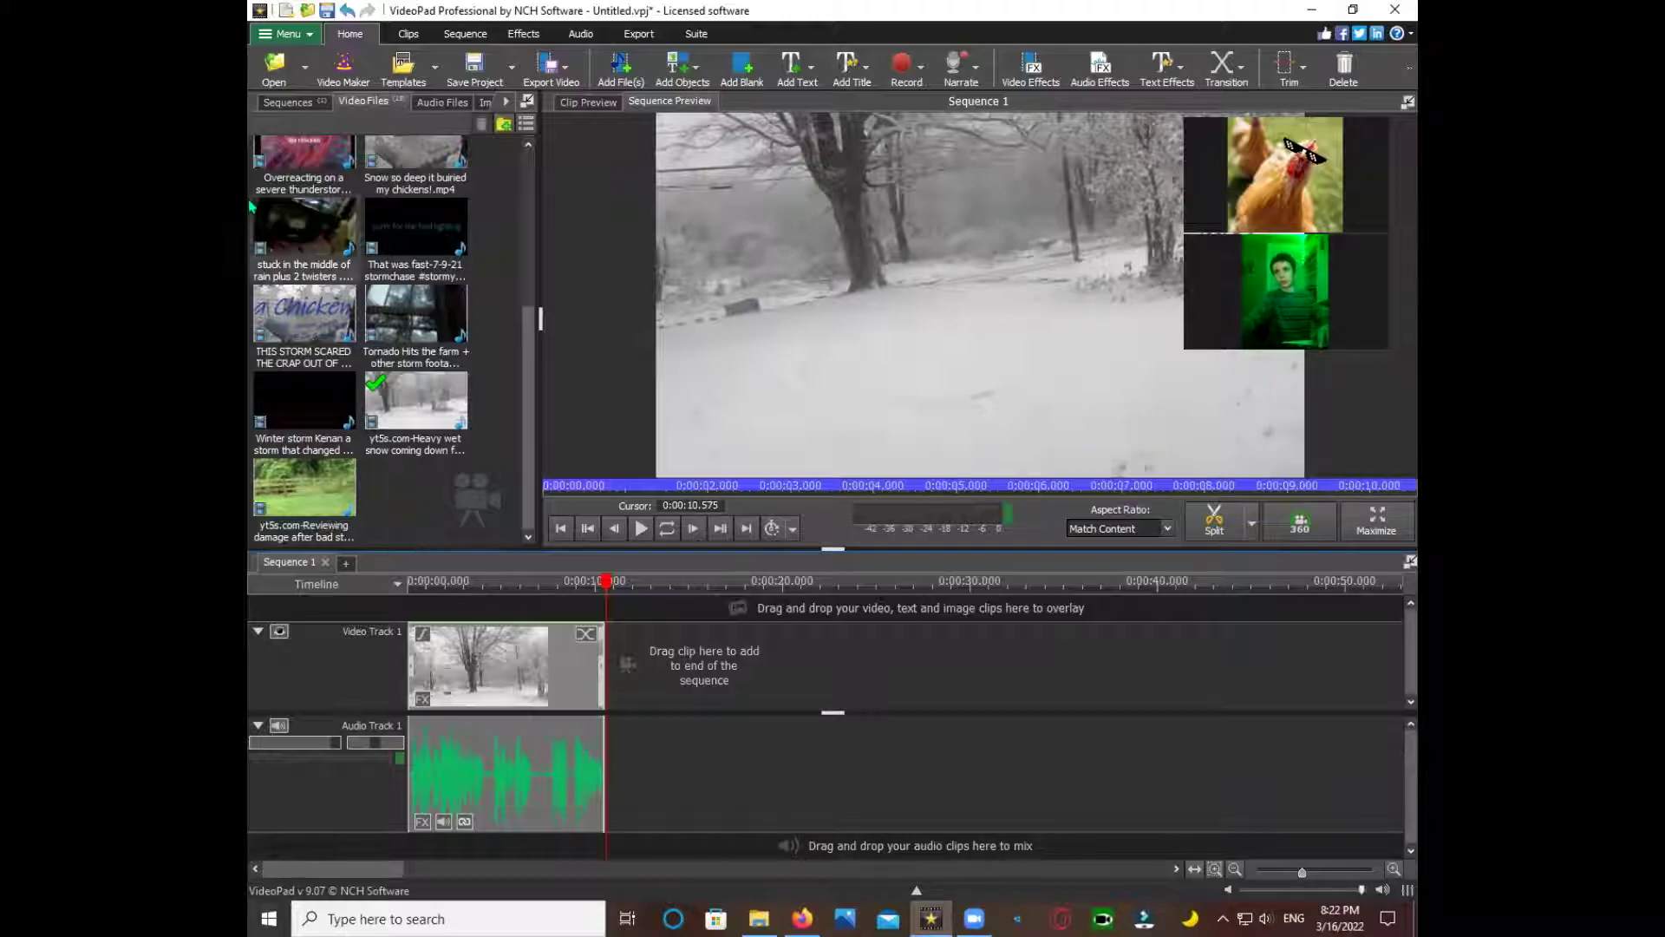
pyautogui.click(482, 514)
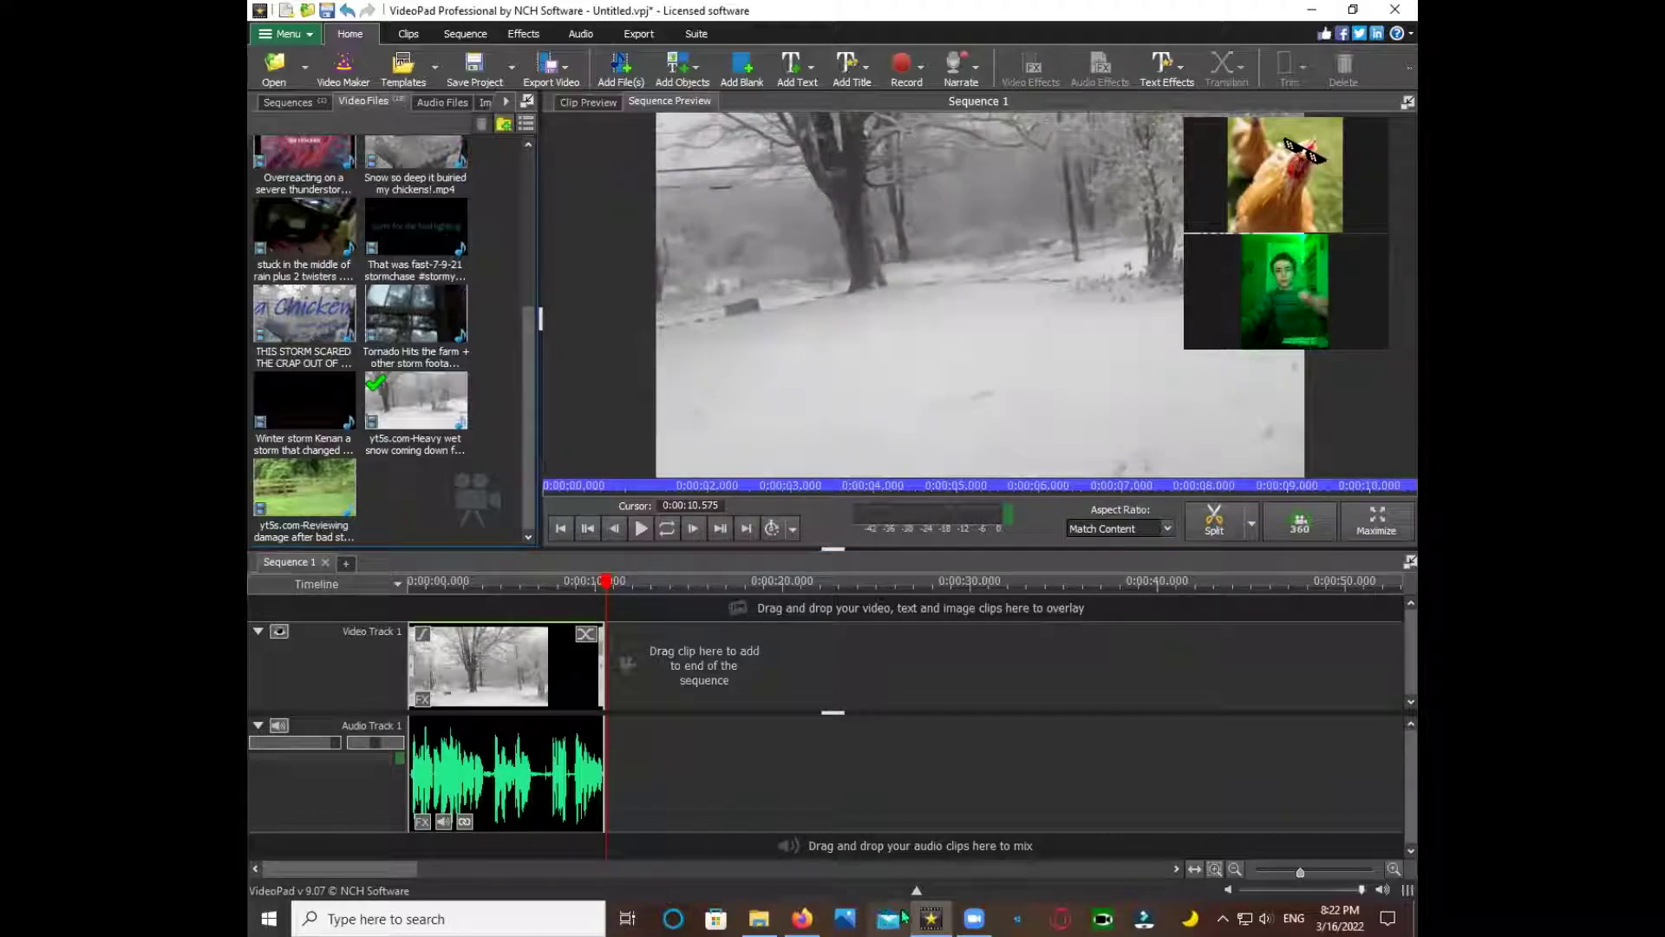
# - Switch to File Explorer and look through the Downloads folder for a video suited to the storm project
pyautogui.click(759, 919)
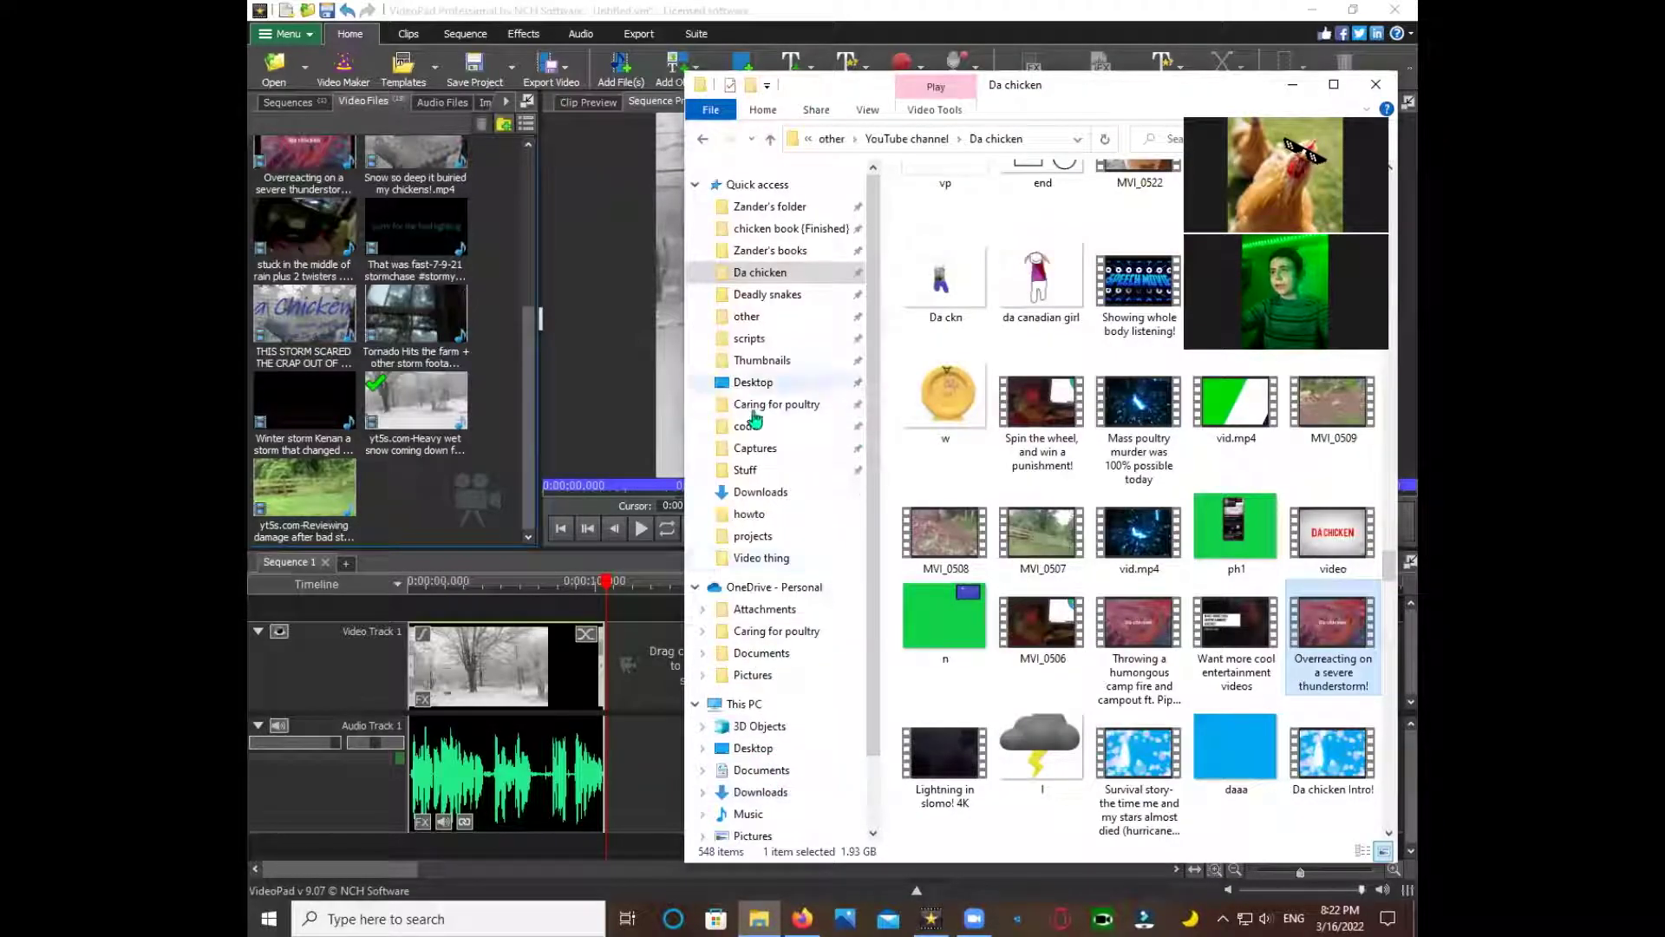
pyautogui.click(768, 492)
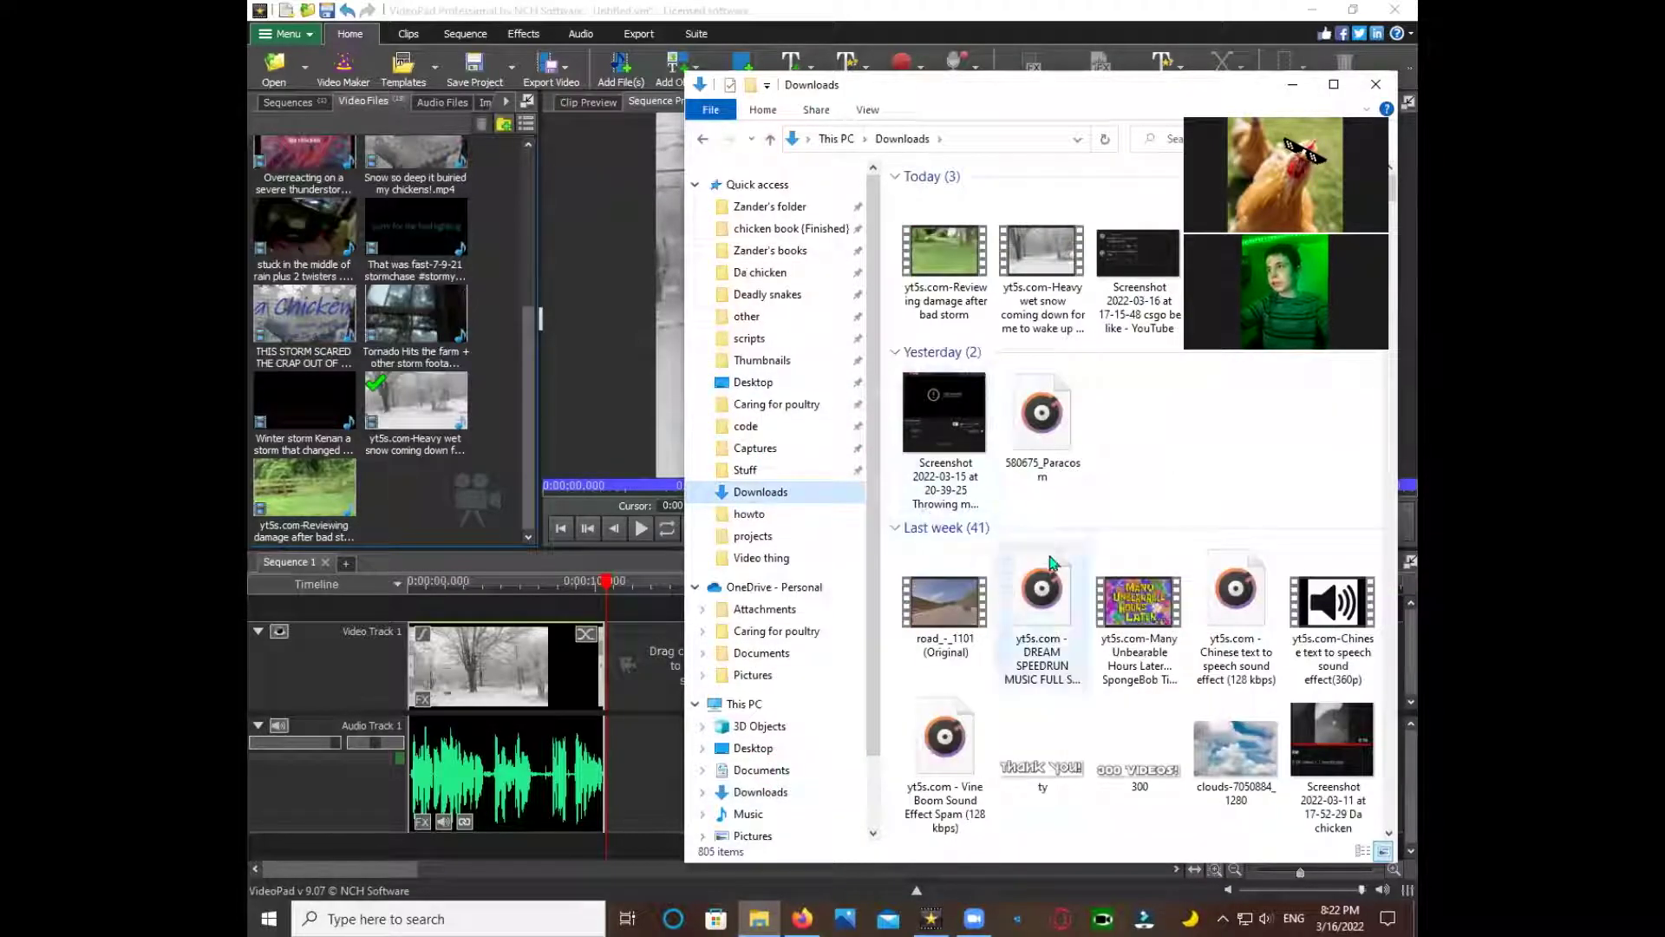
pyautogui.scroll(-3, 1073, 570)
pyautogui.scroll(-10, 1075, 570)
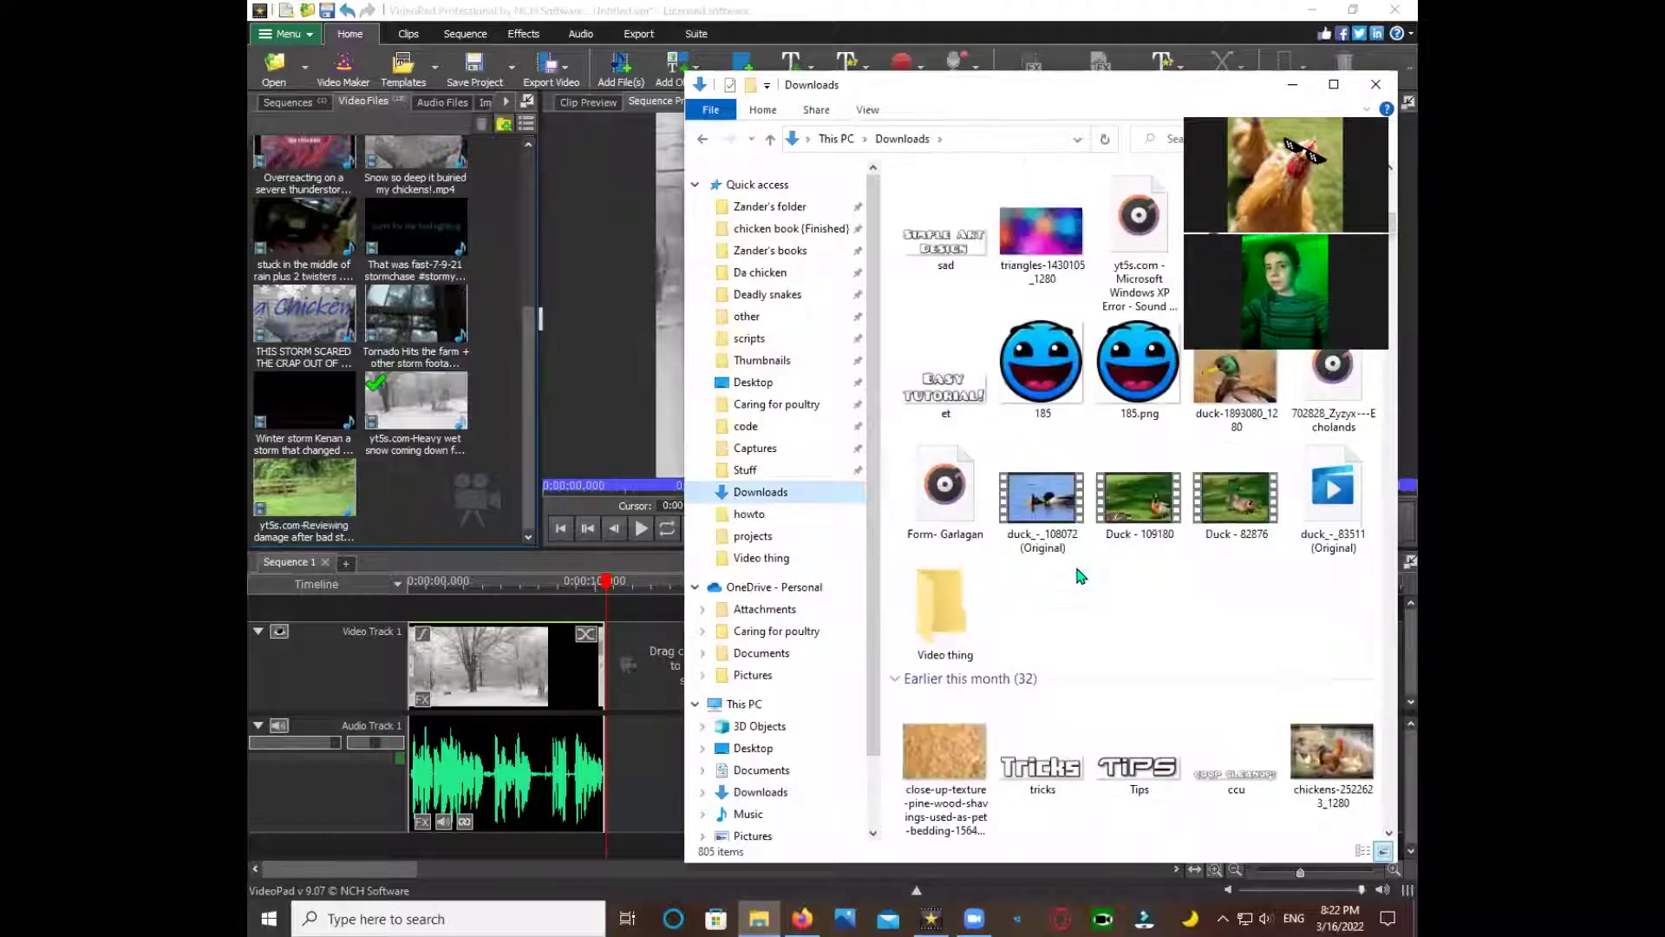
pyautogui.scroll(-5, 1080, 575)
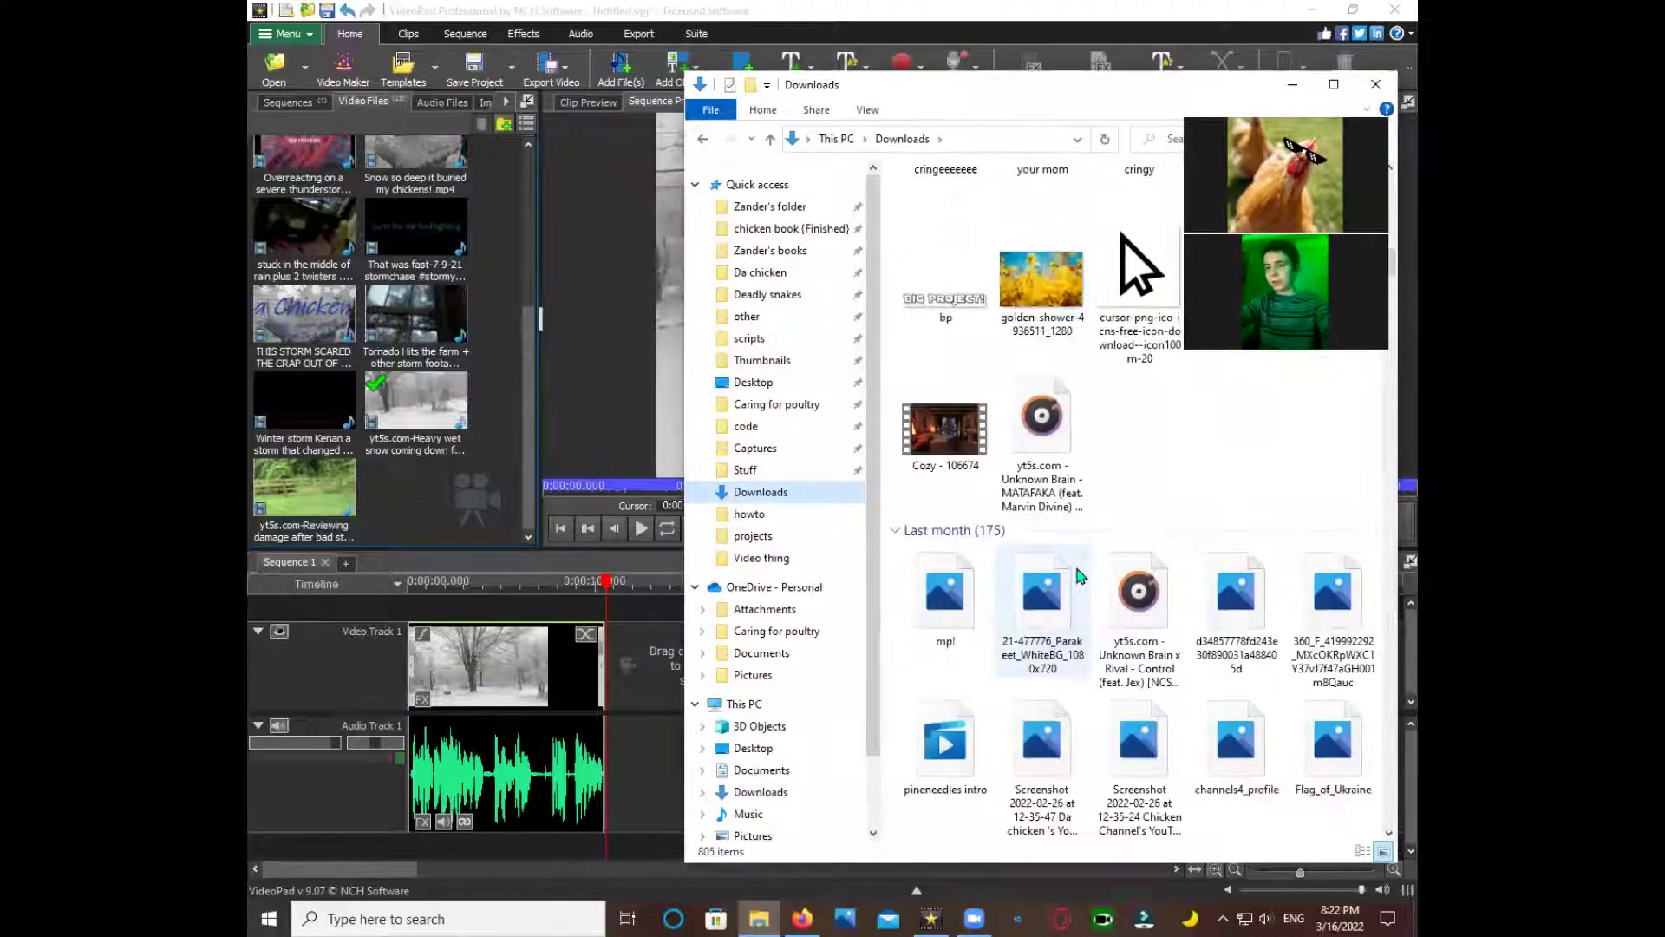
pyautogui.scroll(-10, 1077, 570)
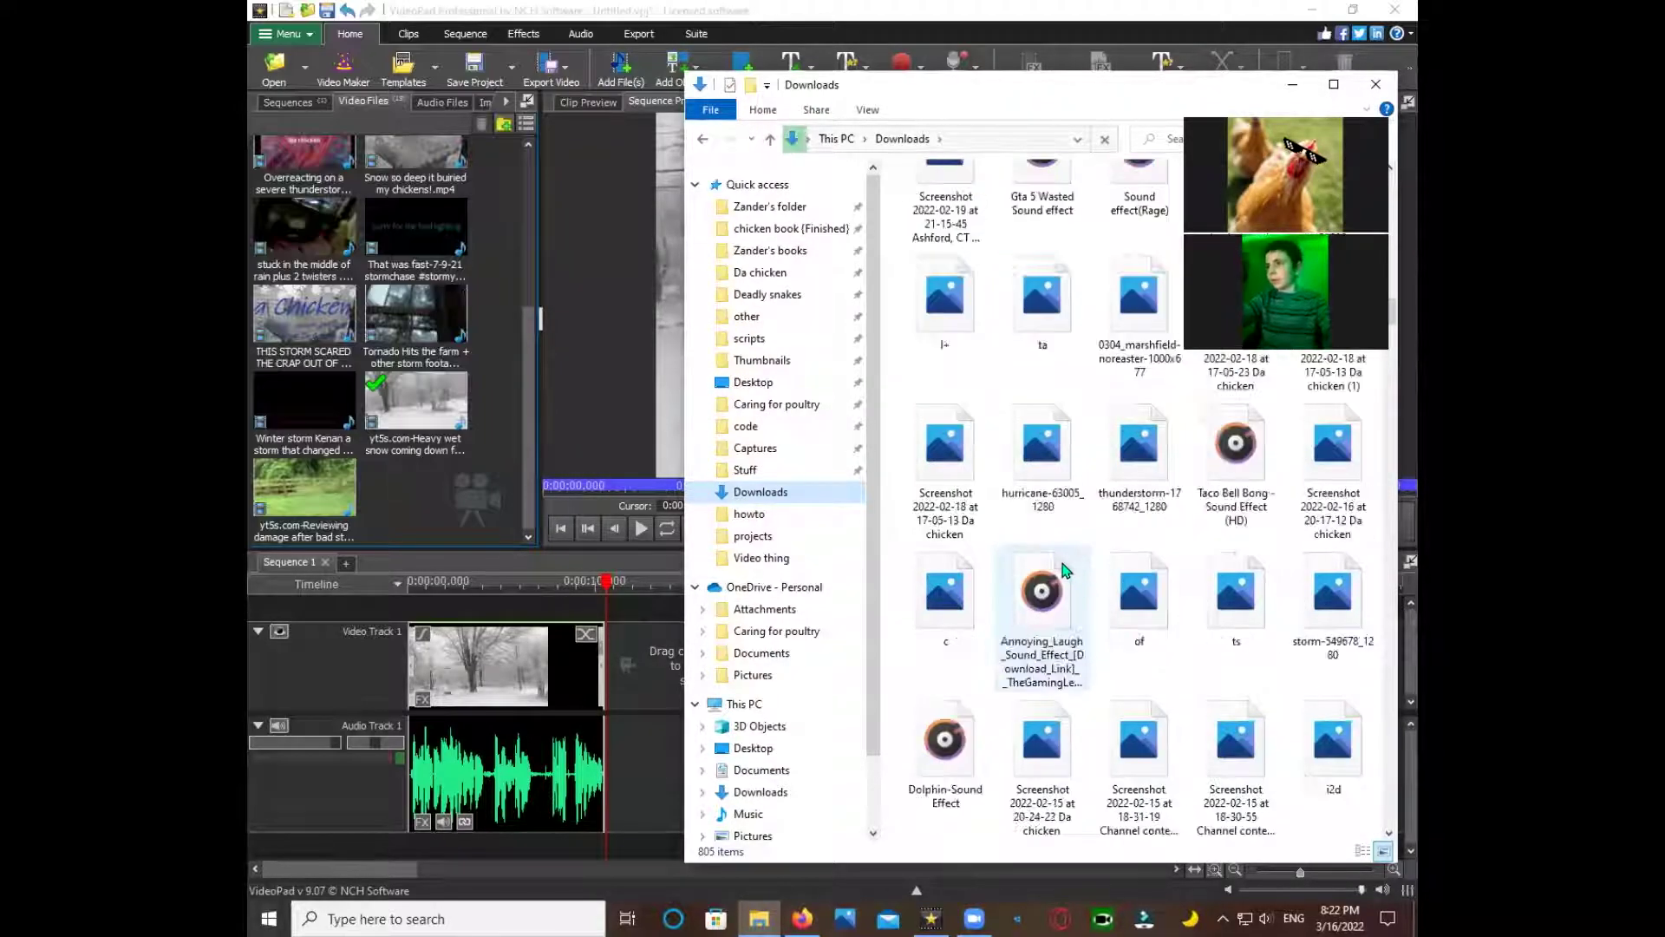
pyautogui.scroll(-10, 1066, 570)
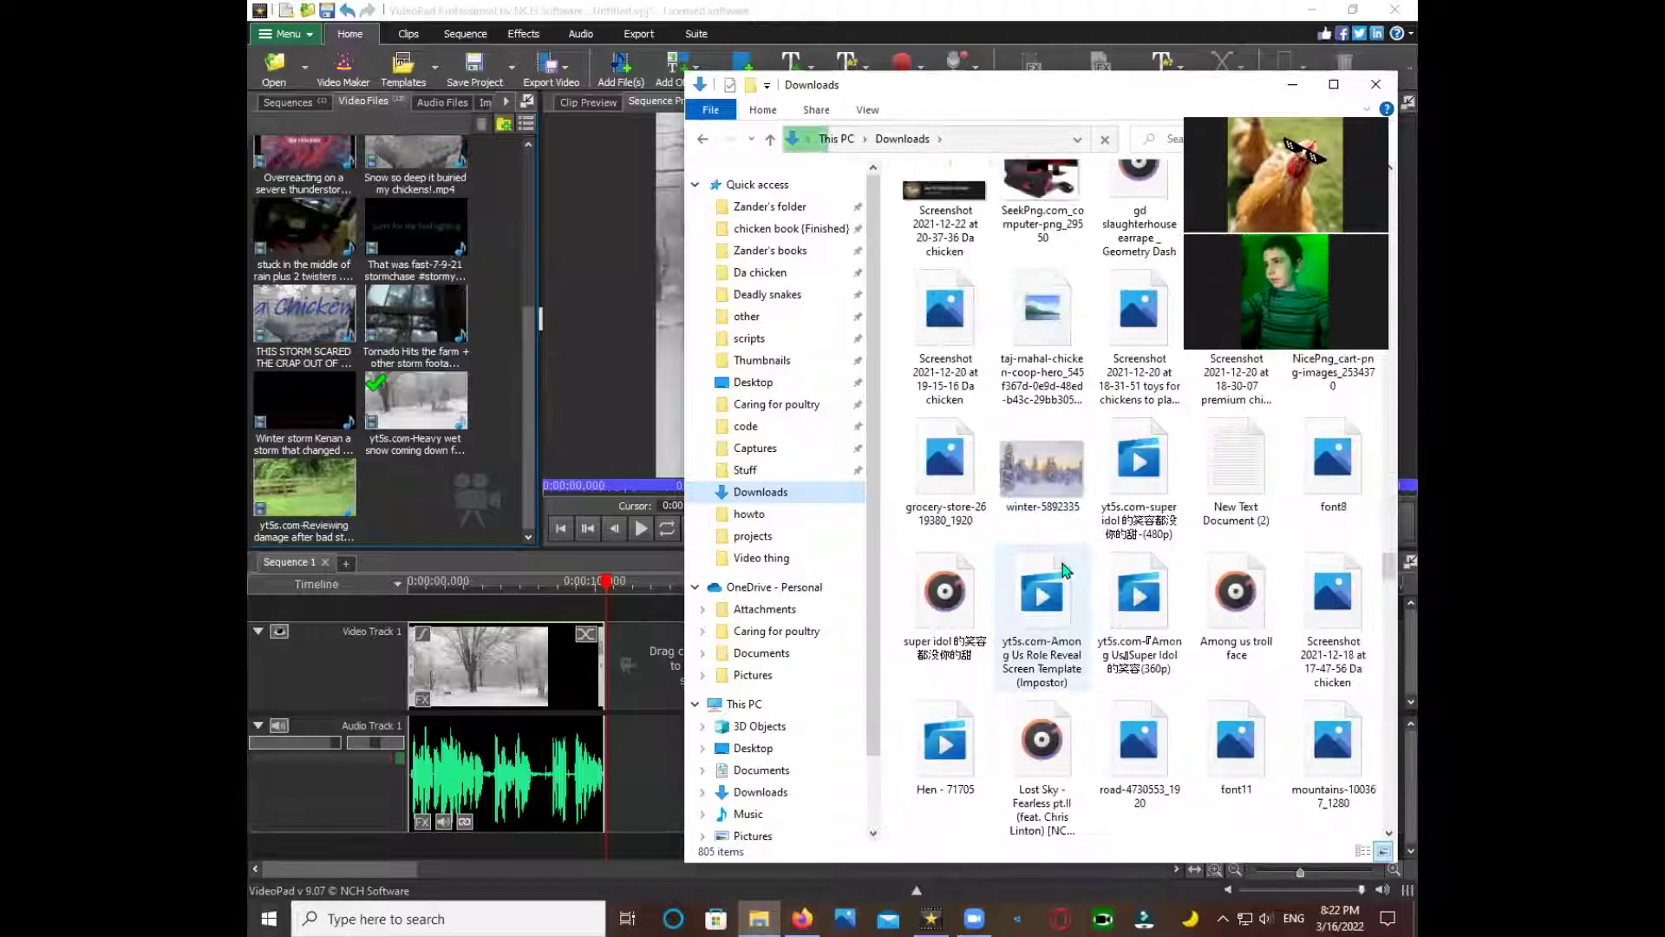
pyautogui.scroll(-8, 1066, 570)
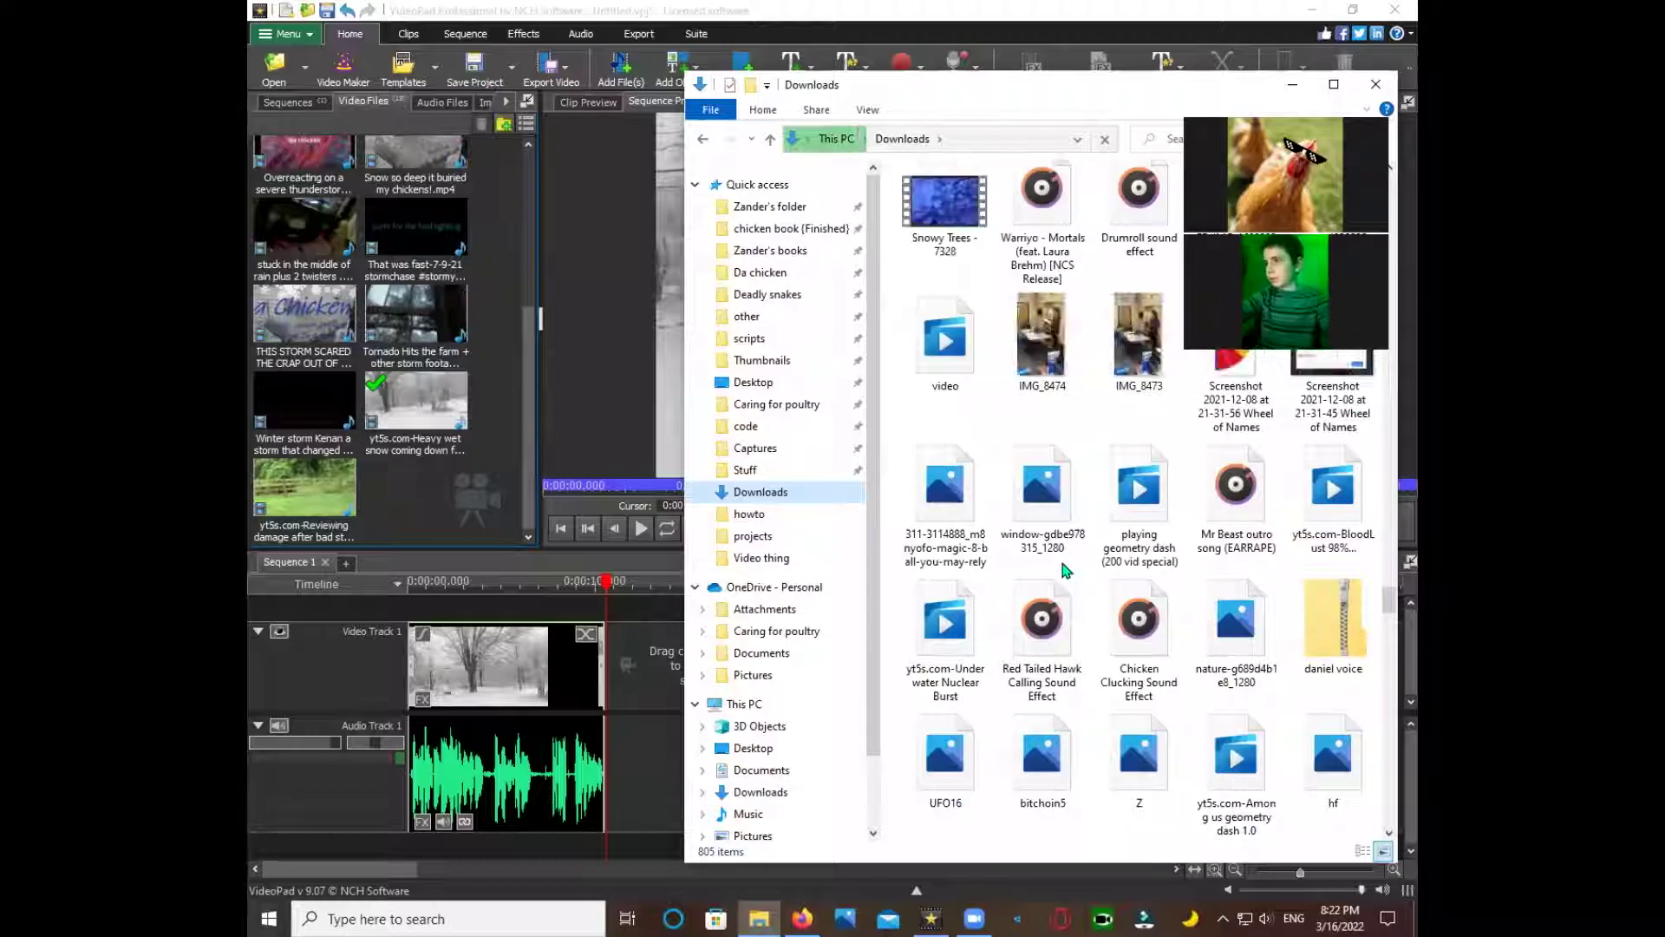
pyautogui.scroll(-3, 1066, 570)
pyautogui.scroll(-3, 1066, 570)
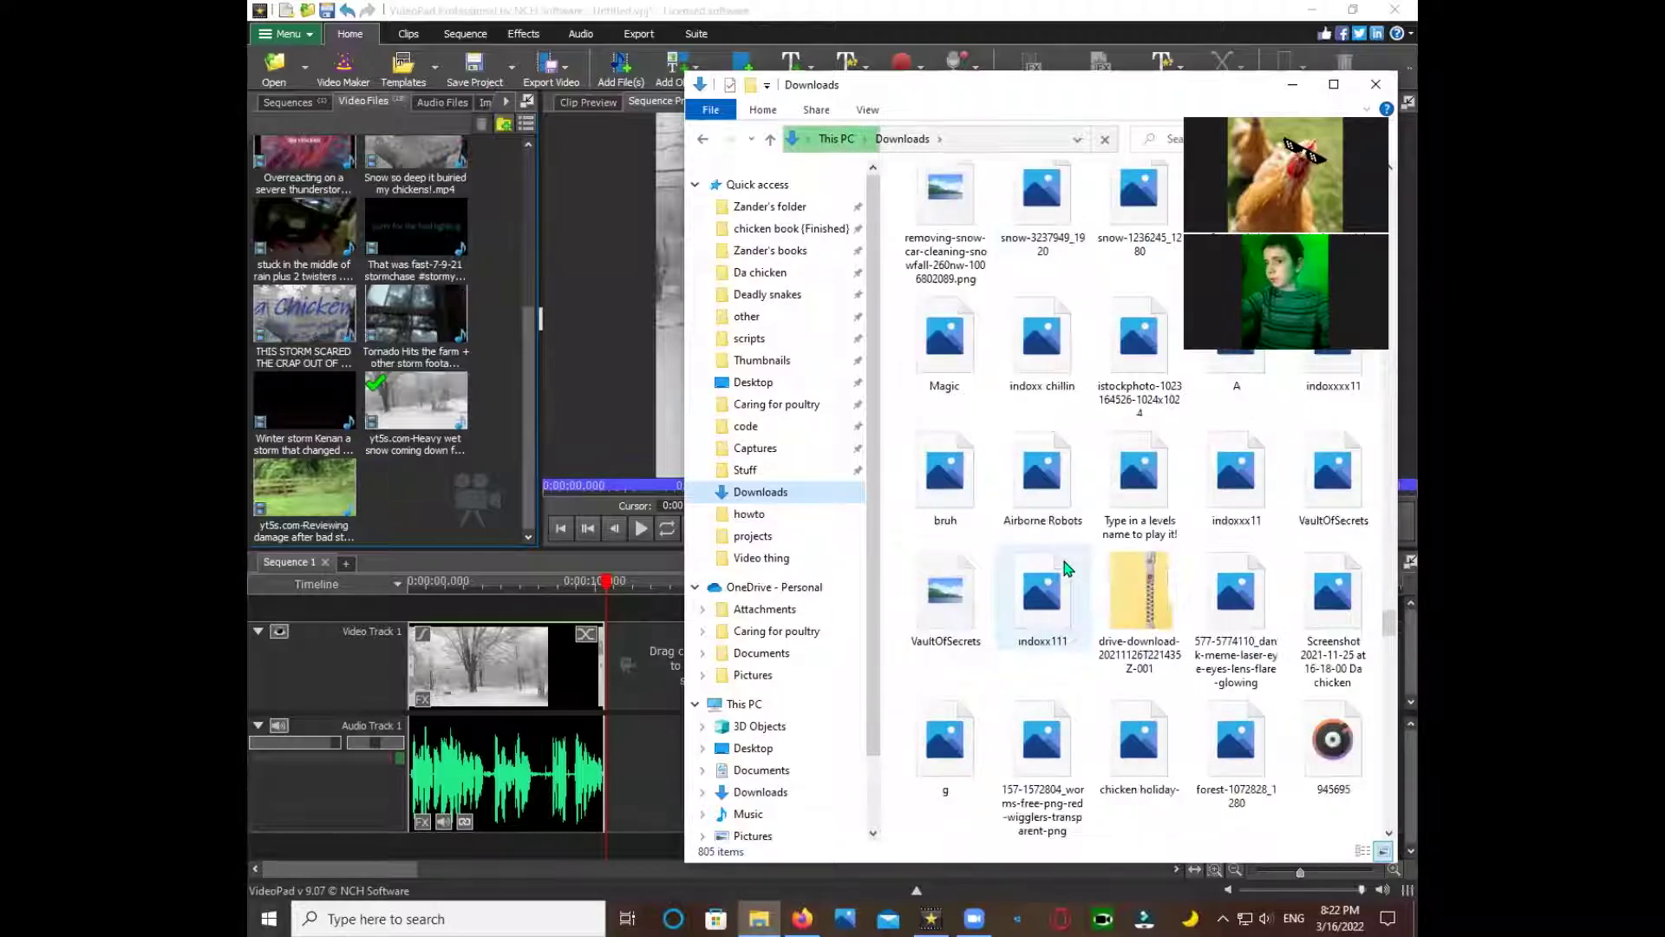
pyautogui.scroll(3, 1066, 568)
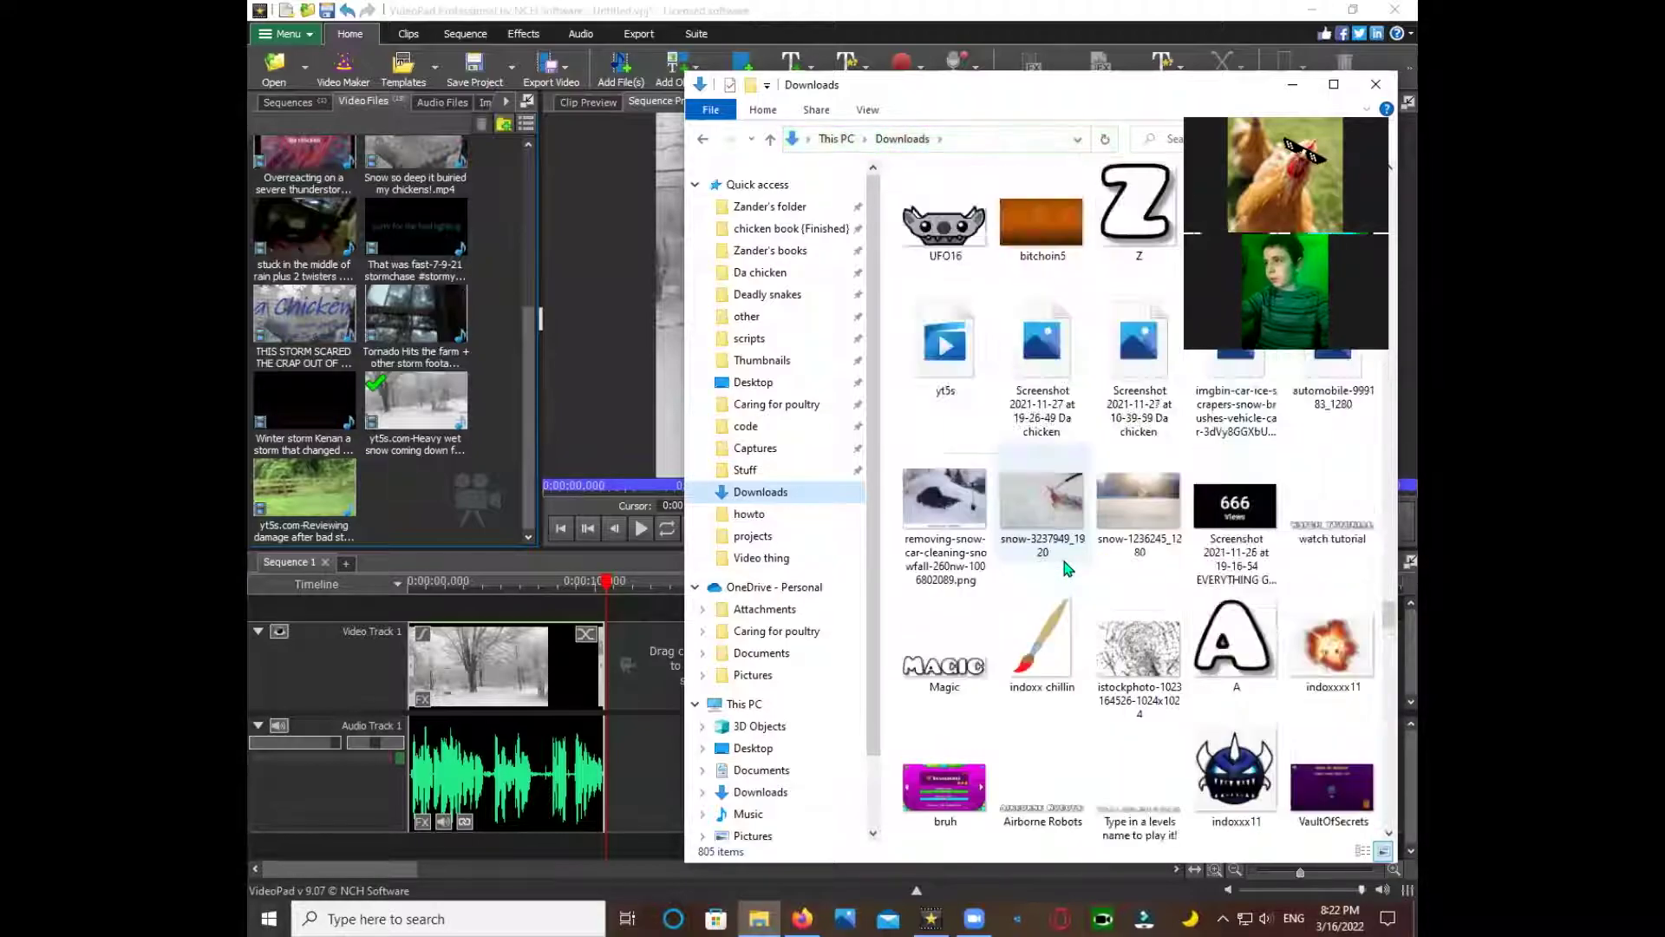
pyautogui.scroll(3, 1066, 568)
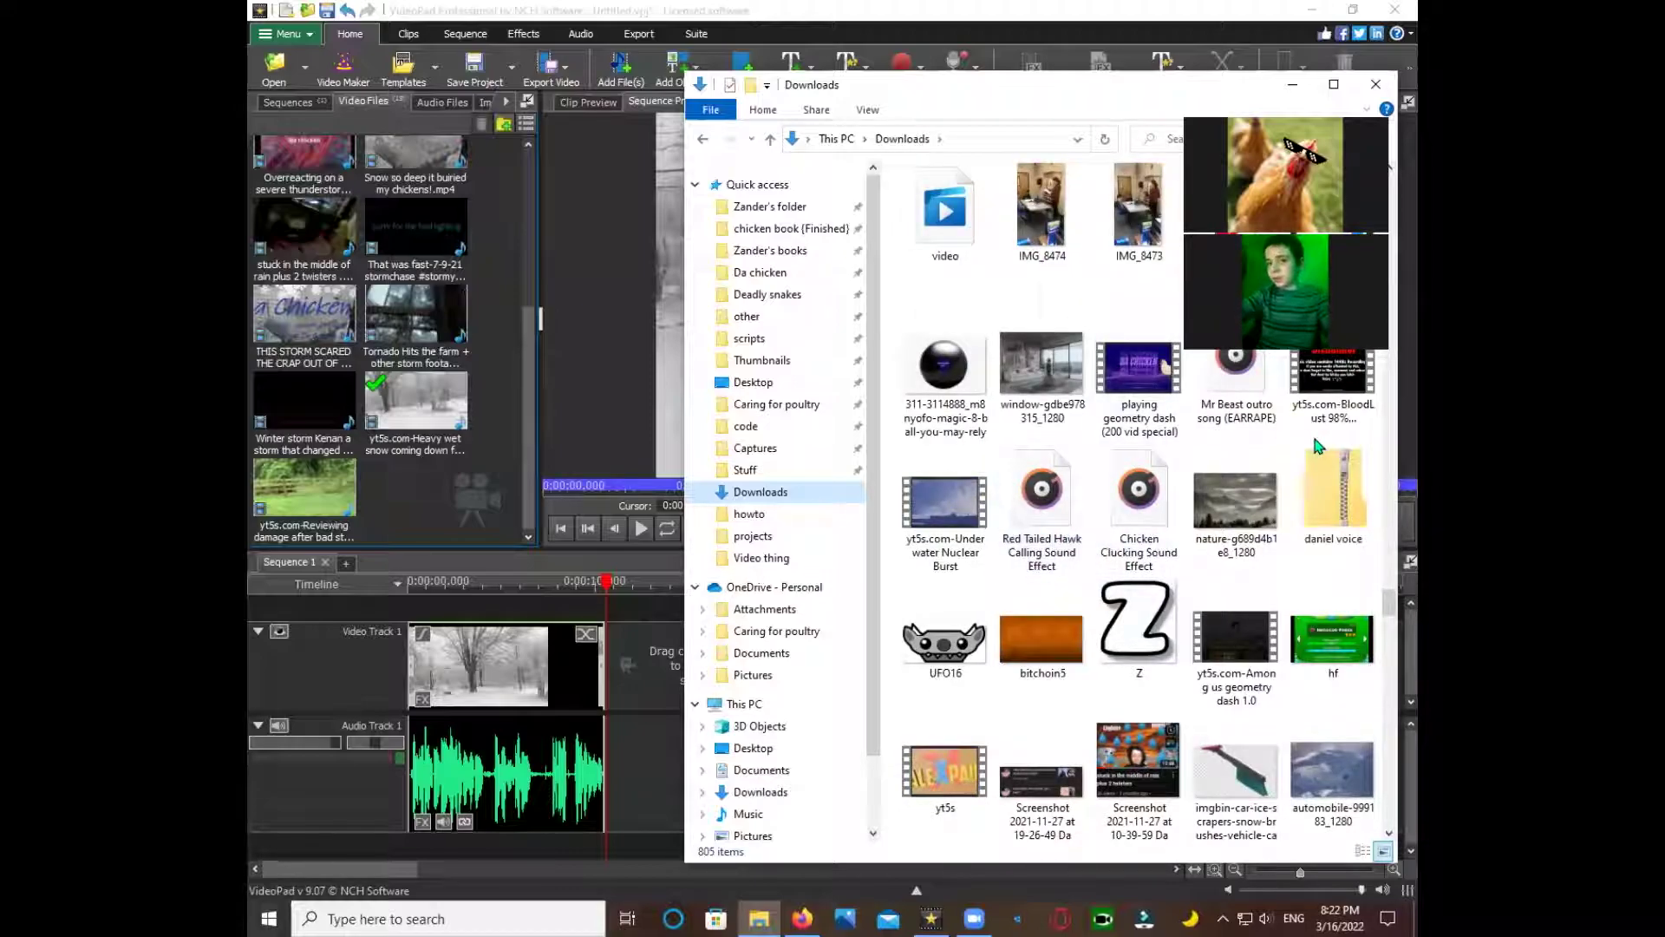
pyautogui.scroll(5, 1313, 433)
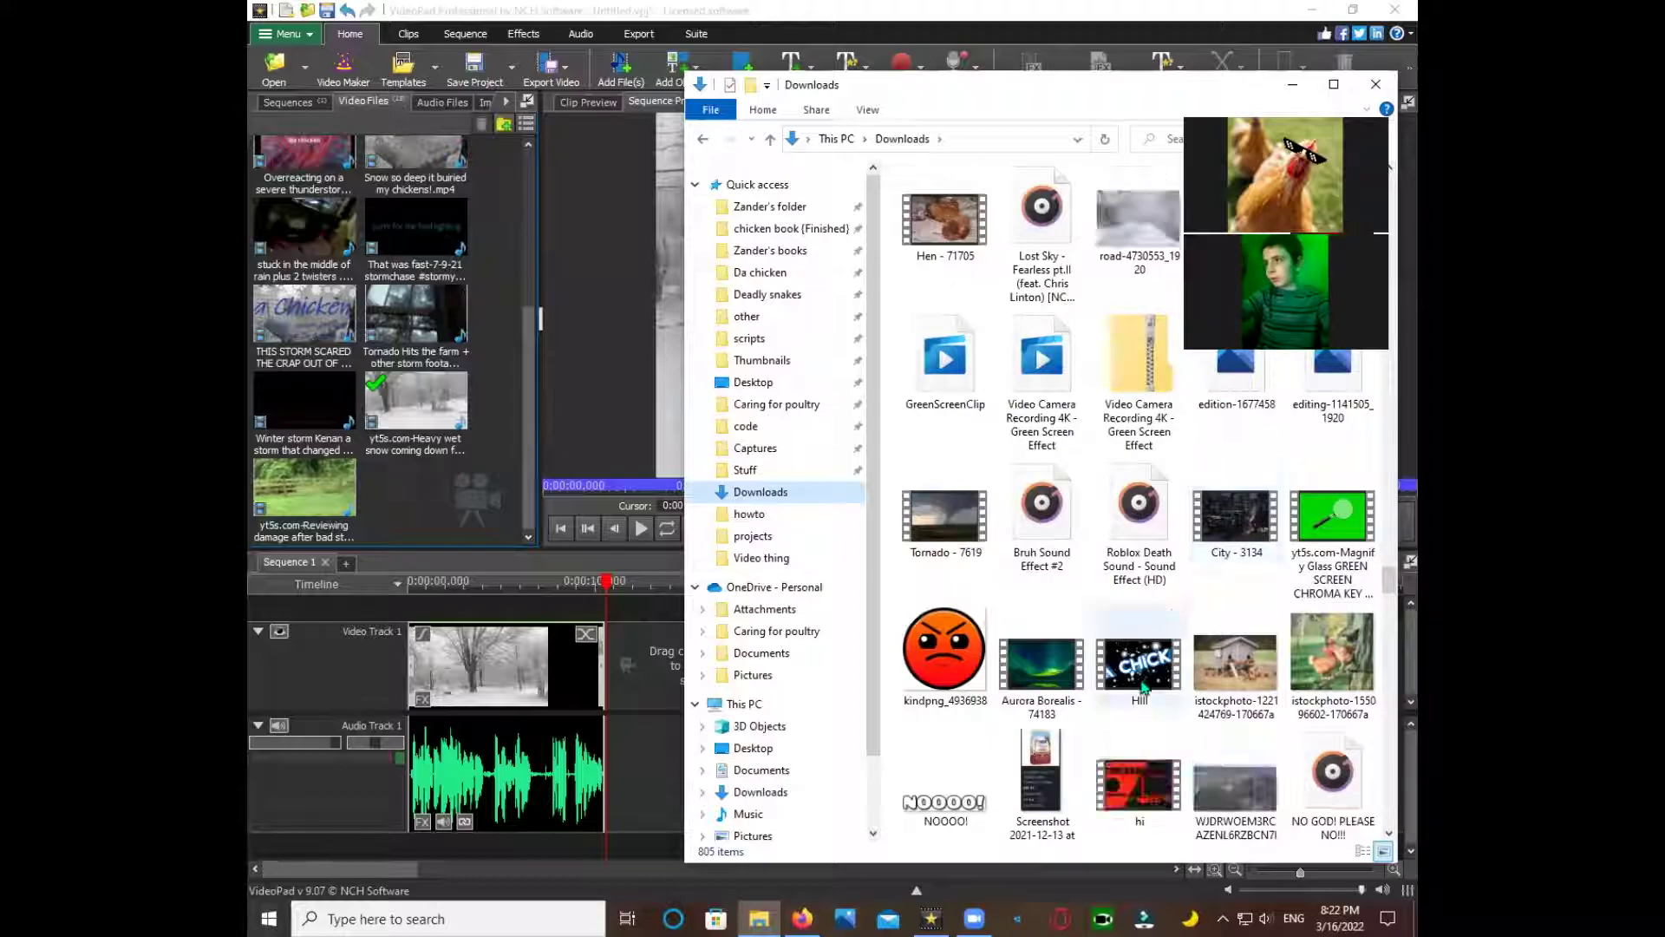
pyautogui.scroll(-3, 1151, 661)
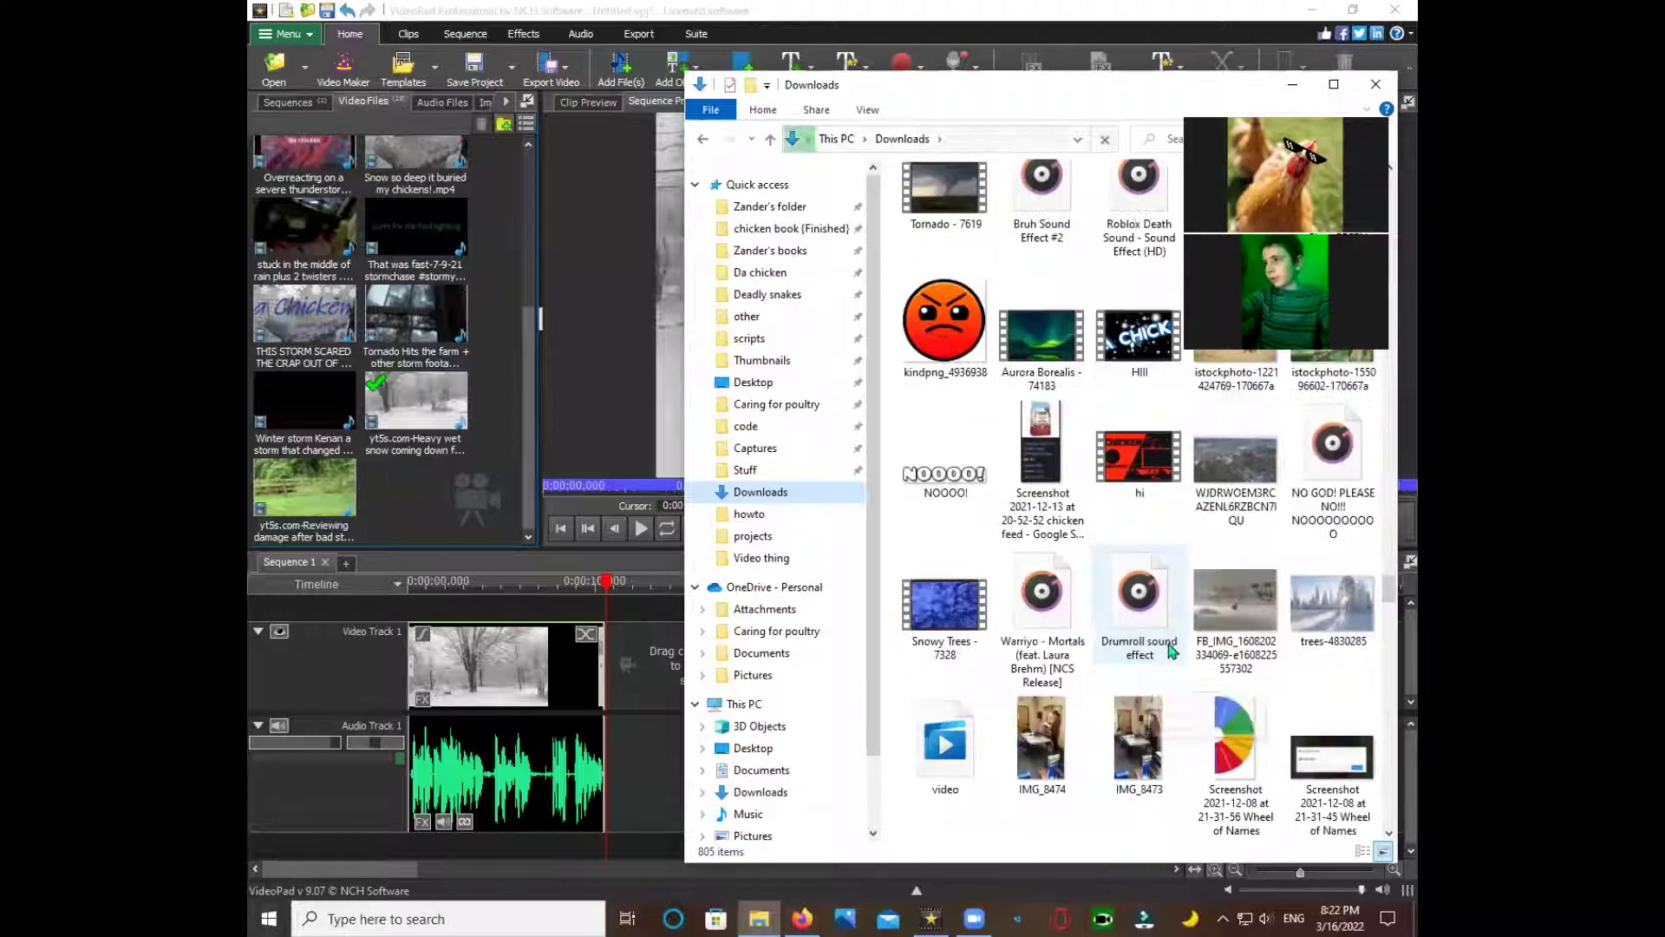
pyautogui.scroll(-3, 1119, 605)
pyautogui.scroll(2, 1111, 601)
pyautogui.scroll(-2, 1101, 599)
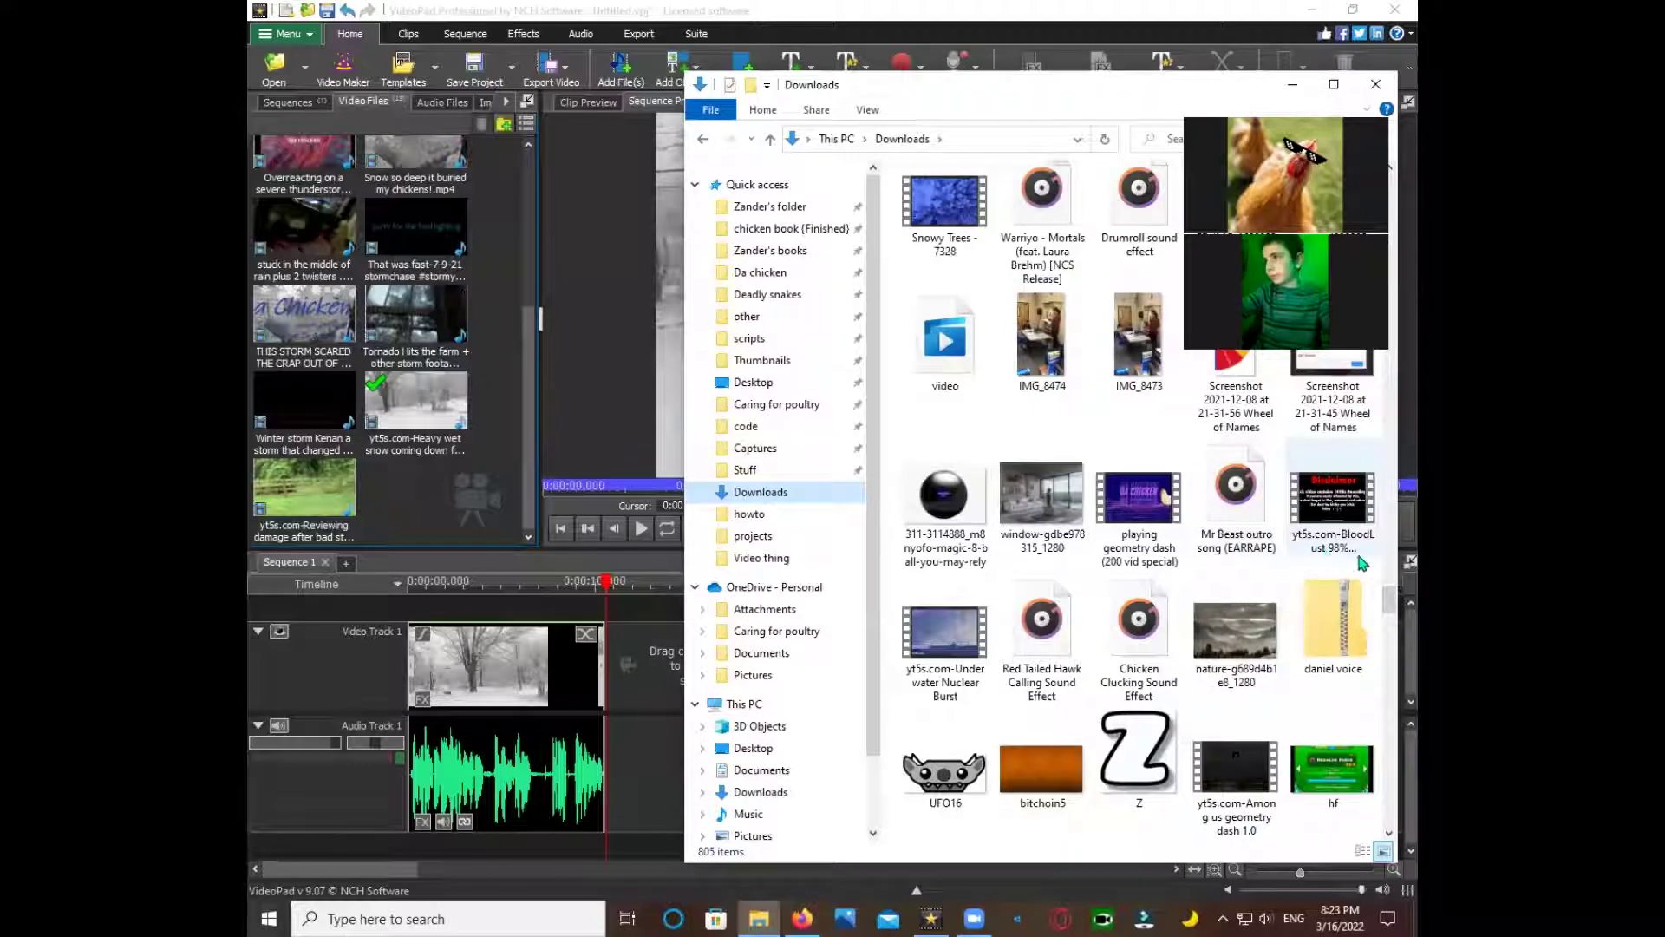
# - Import the "Tornado - 7619" video from the Downloads folder into the project's video files
pyautogui.scroll(-5, 1067, 550)
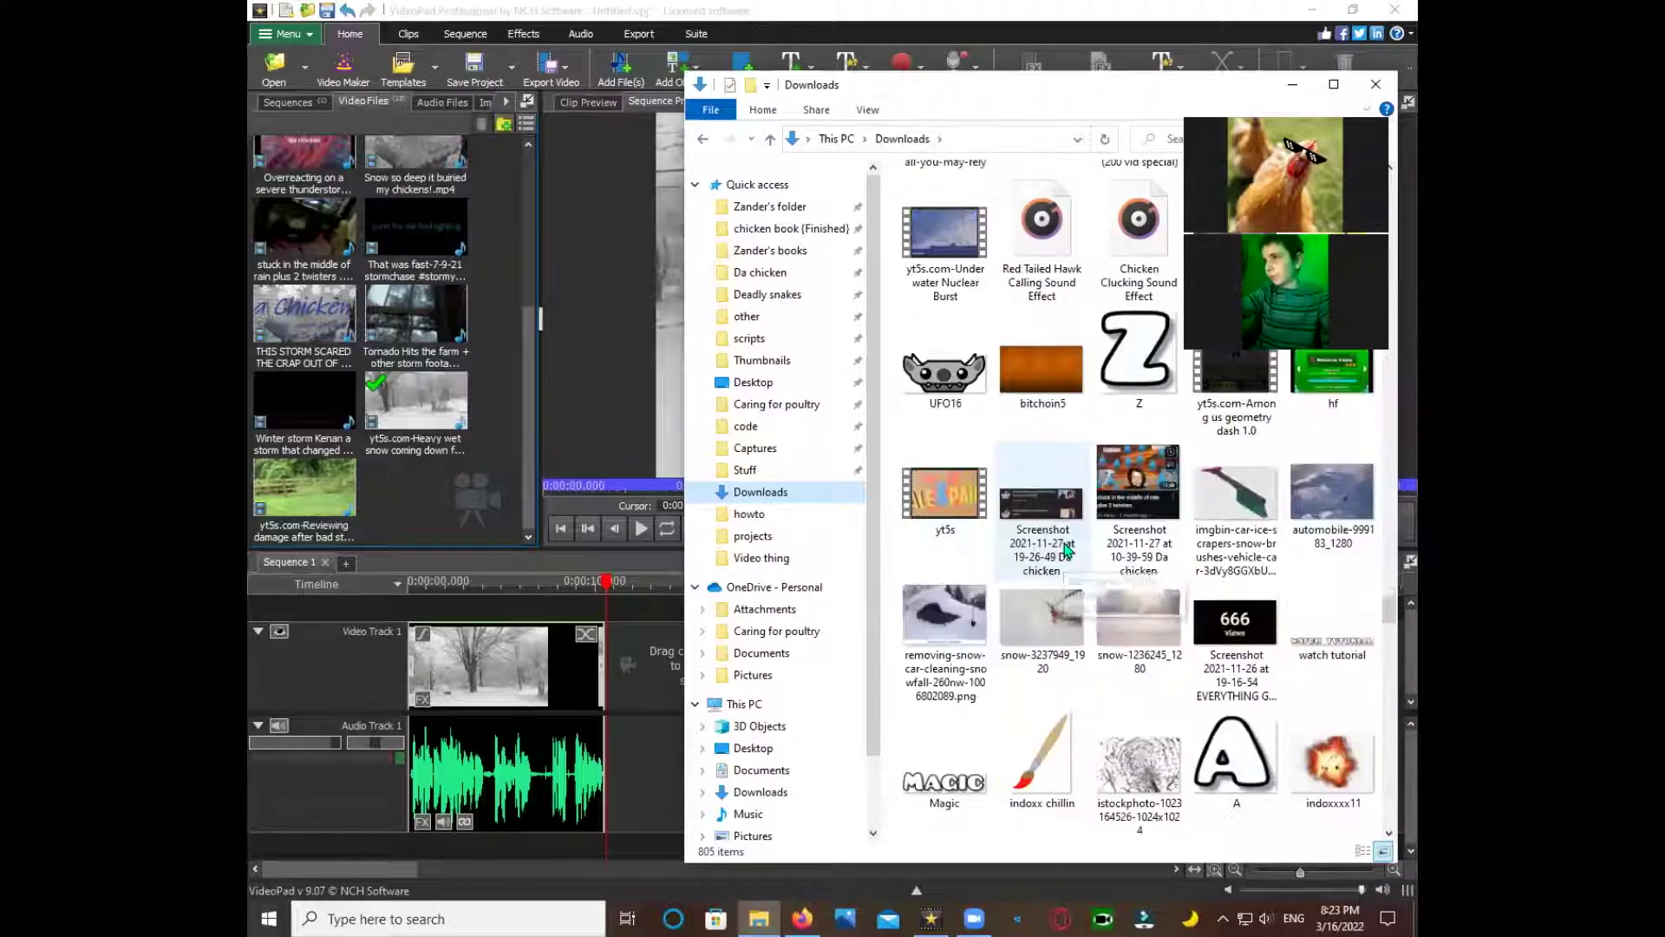
pyautogui.scroll(-5, 1067, 551)
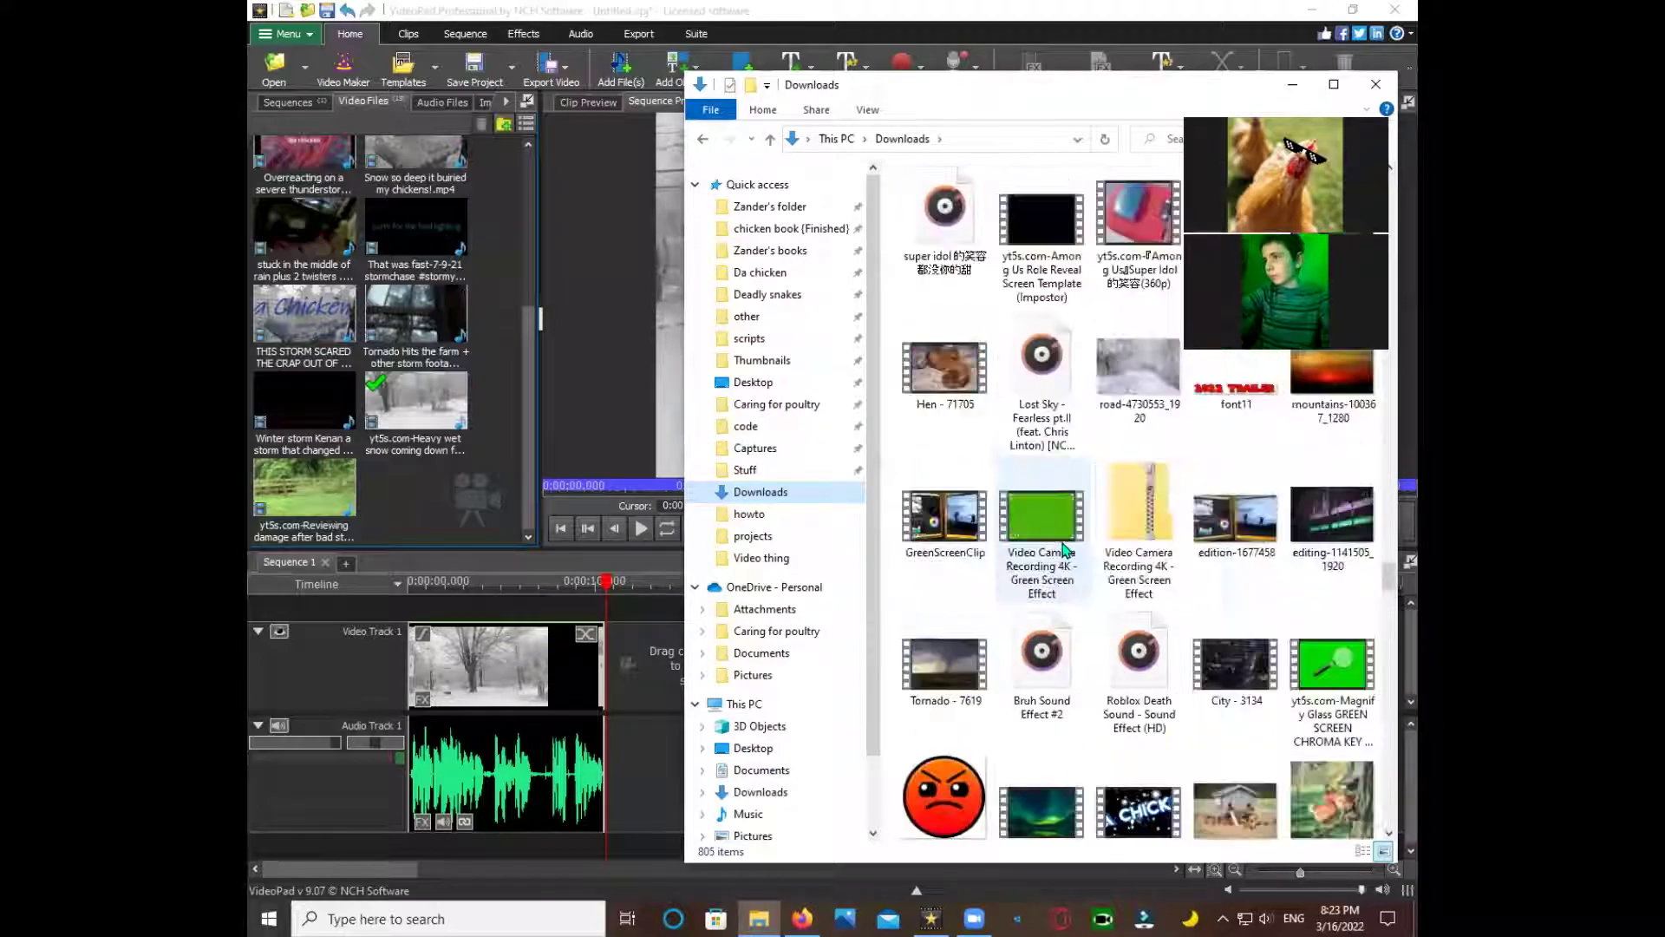
pyautogui.click(946, 664)
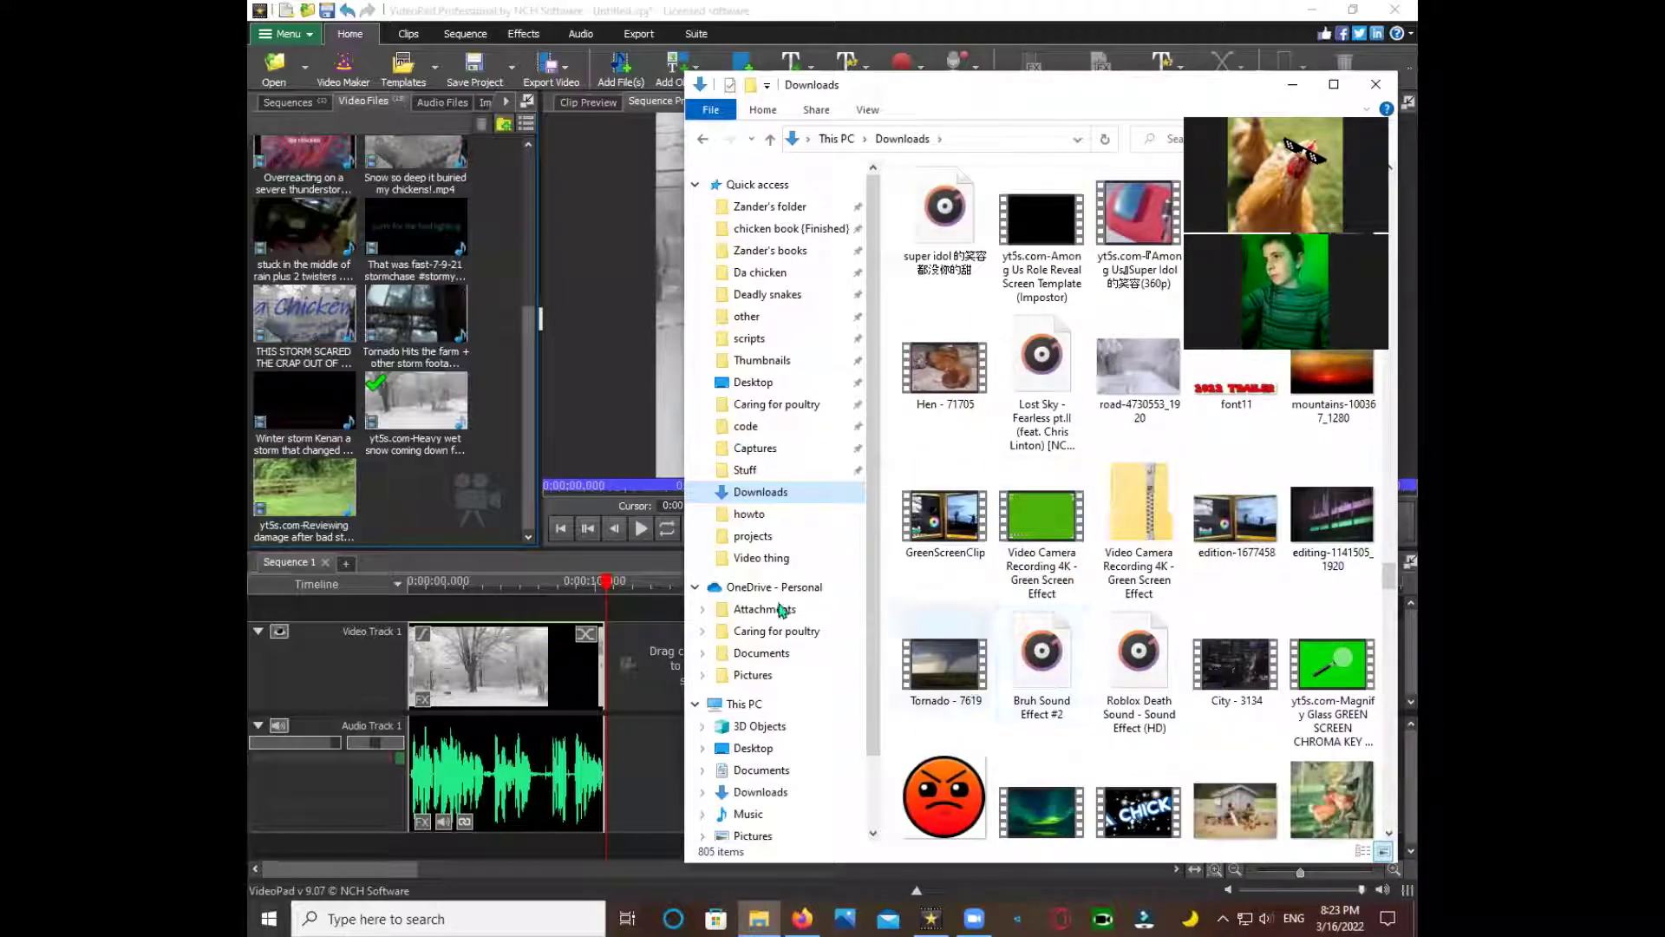
pyautogui.moveTo(511, 465); pyautogui.dragTo(512, 466)
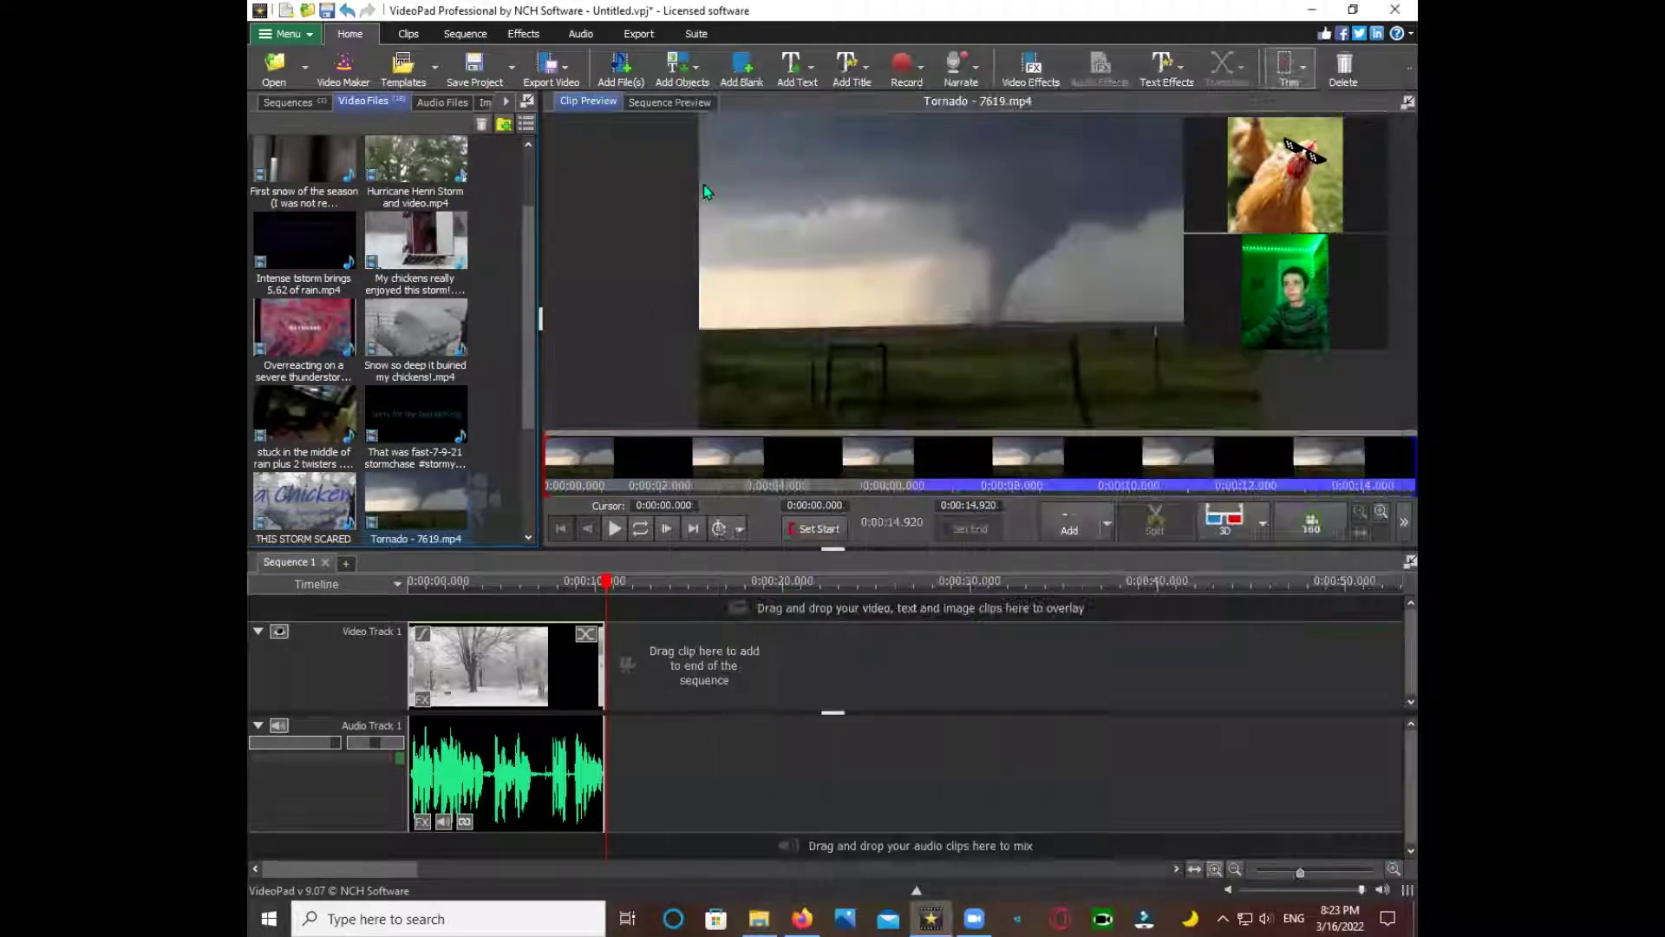
pyautogui.click(677, 193)
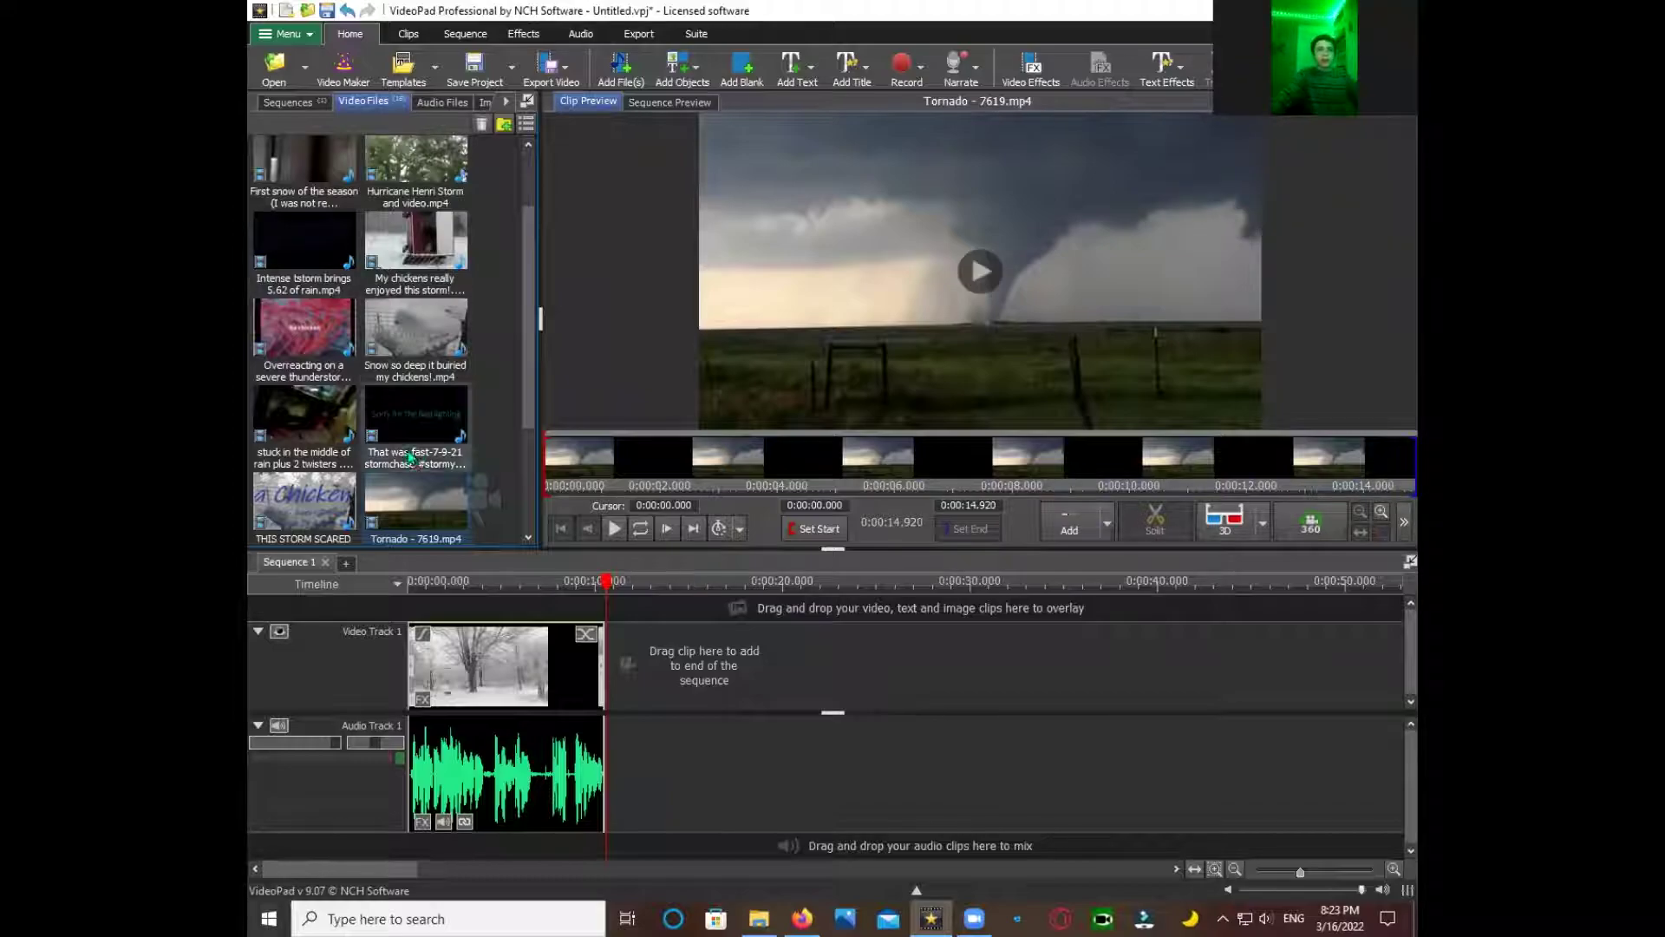
# - Insert the tornado video ahead of the snow clip on the first video track and shorten it to about 3 seconds
pyautogui.moveTo(407, 485); pyautogui.dragTo(481, 661)
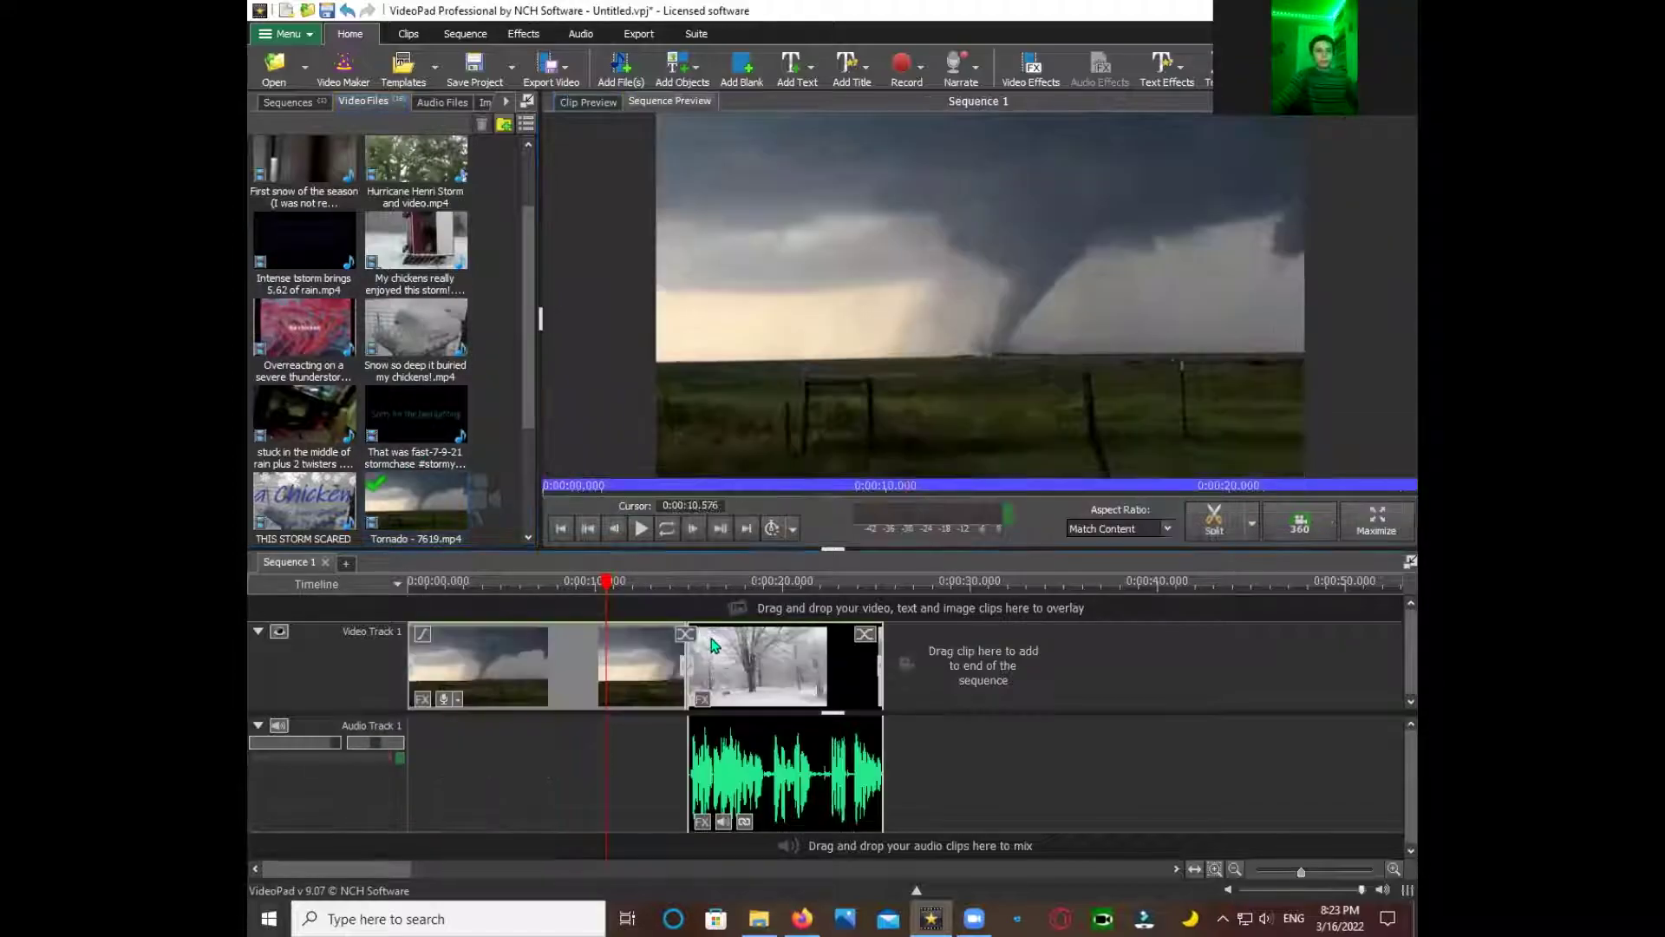
pyautogui.moveTo(687, 647); pyautogui.dragTo(446, 656)
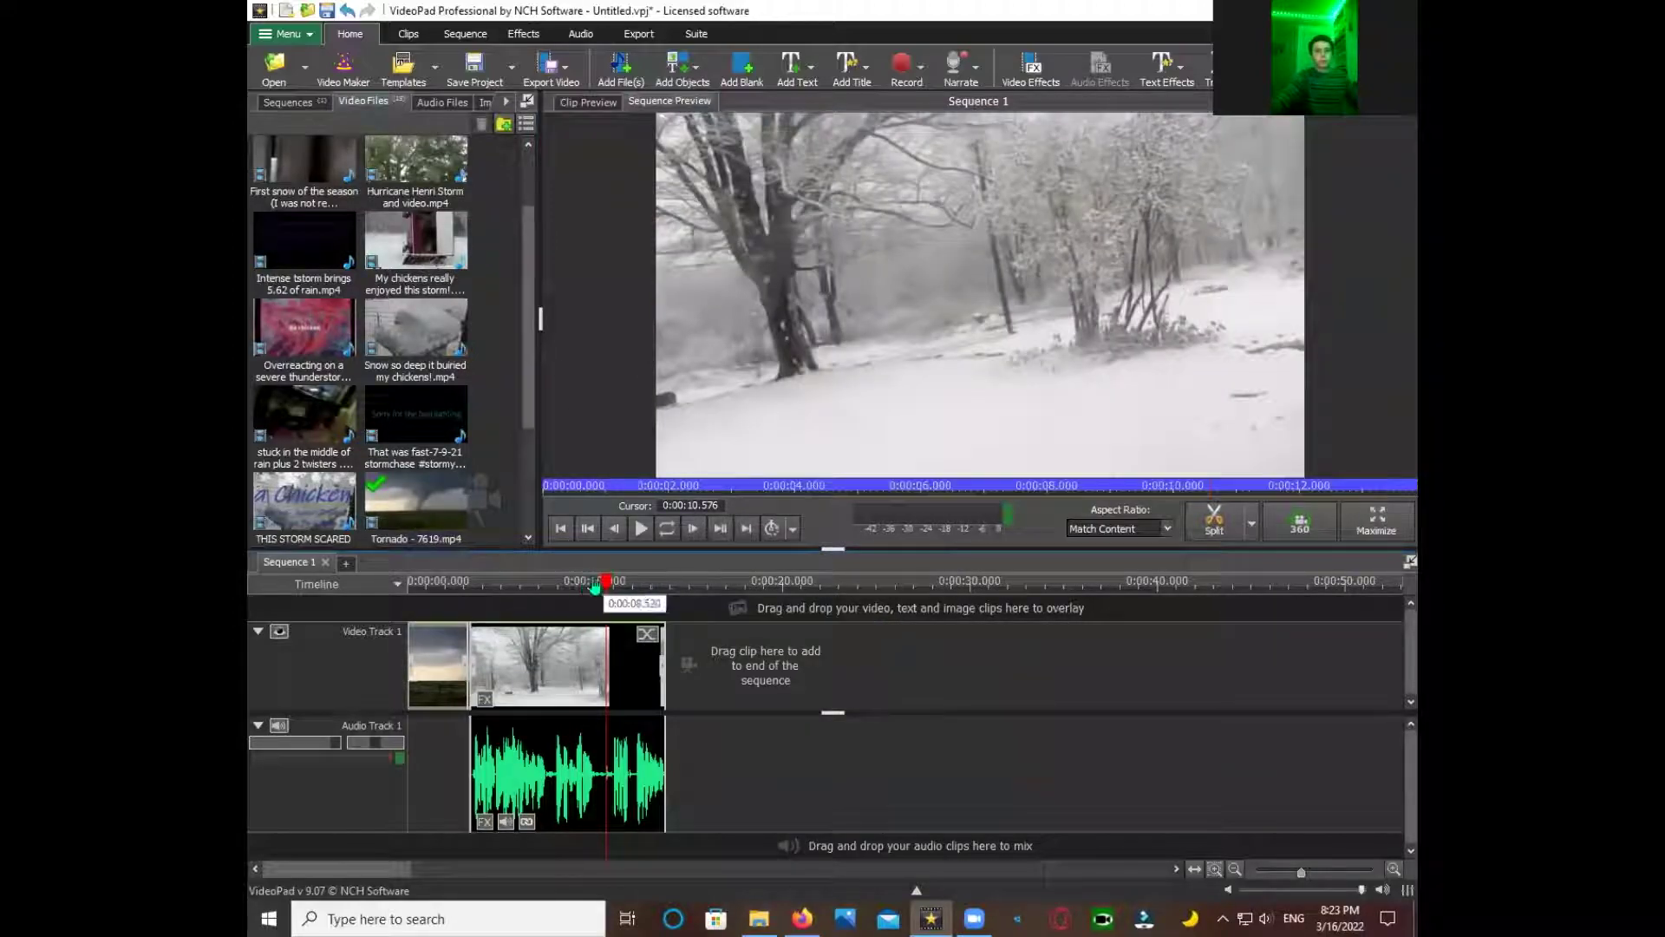
# - Add a text clip reading "Storm Chases!" at the start of the sequence and color its lettering dark red
pyautogui.press('Home')
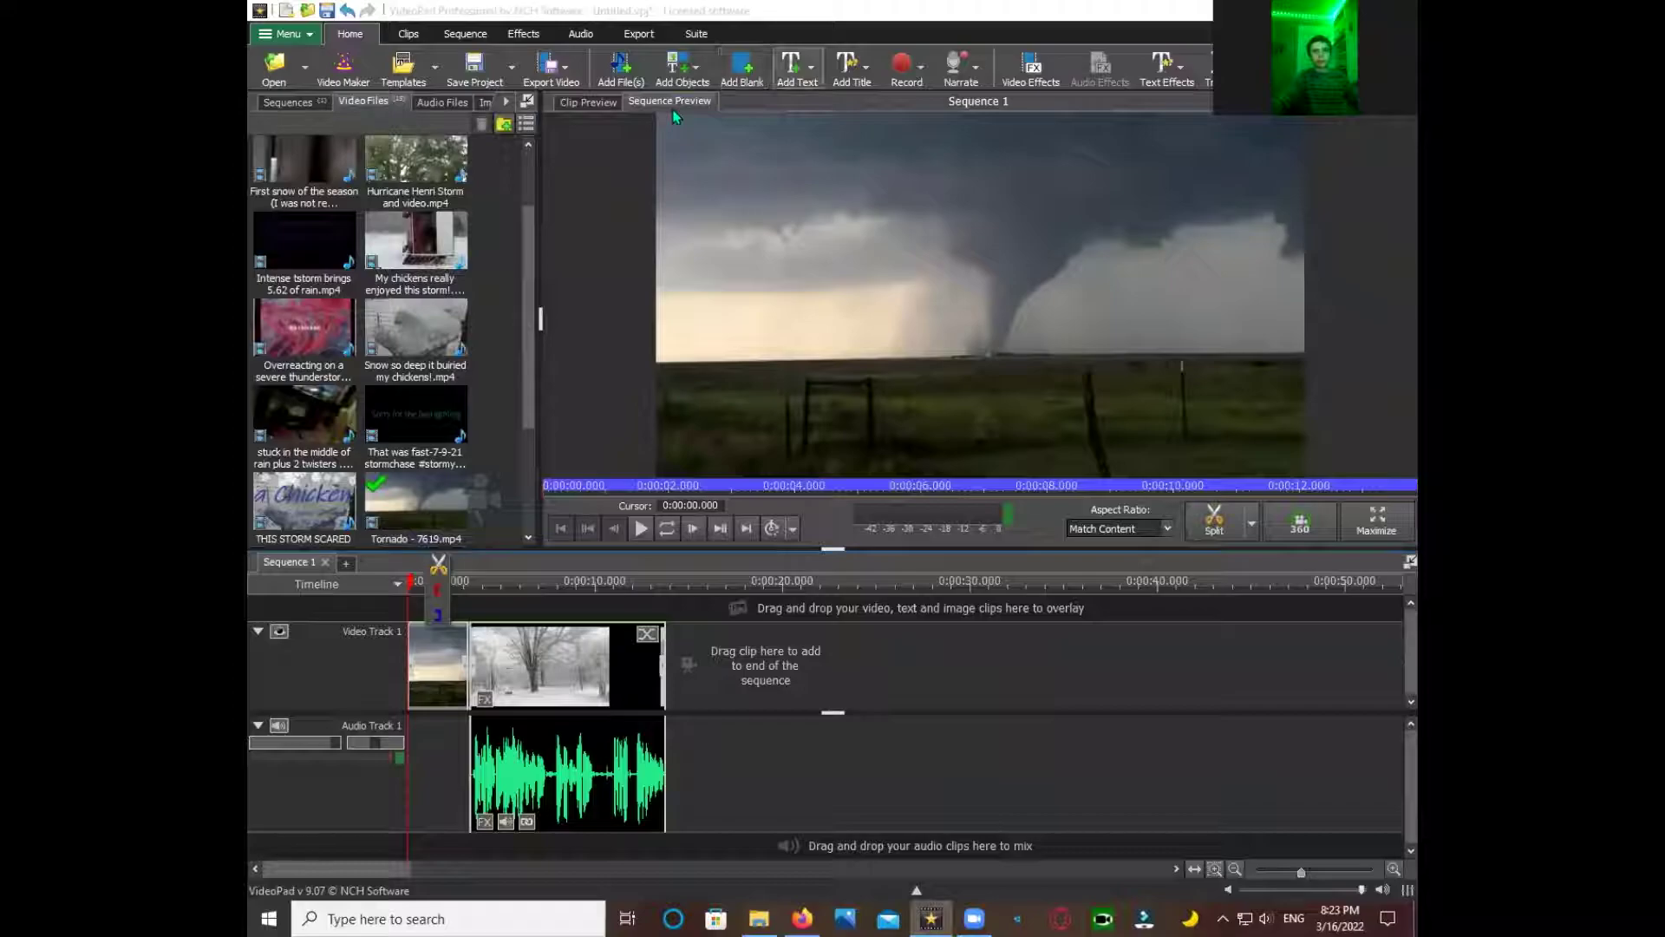
pyautogui.click(791, 65)
pyautogui.click(806, 111)
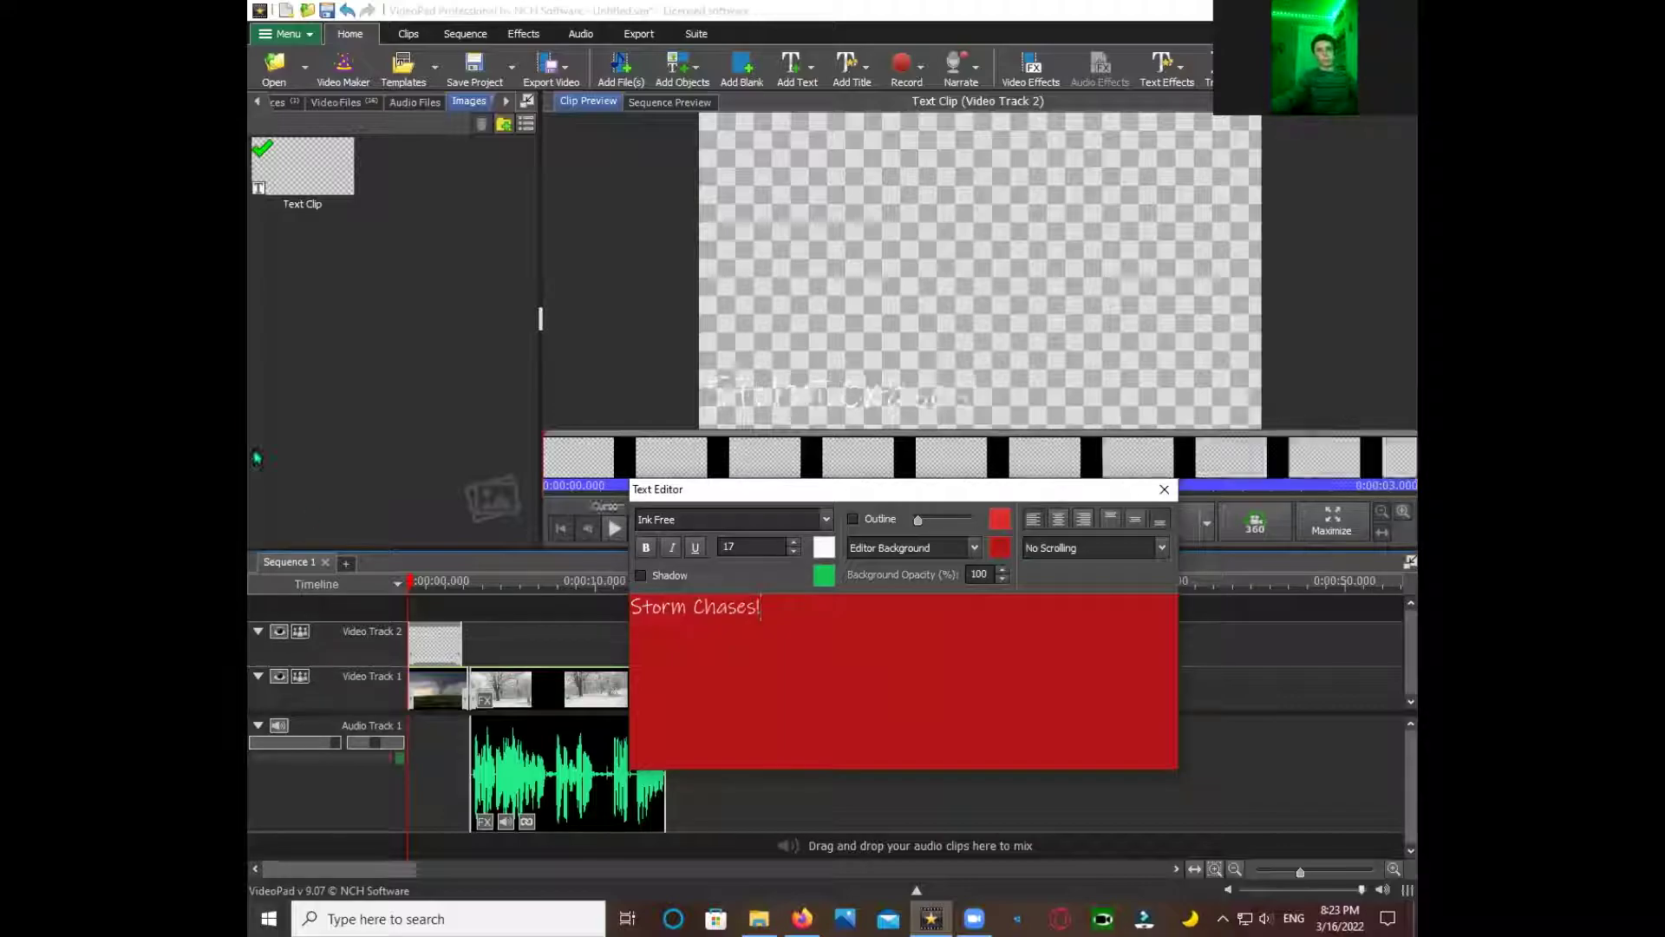
pyautogui.click(824, 551)
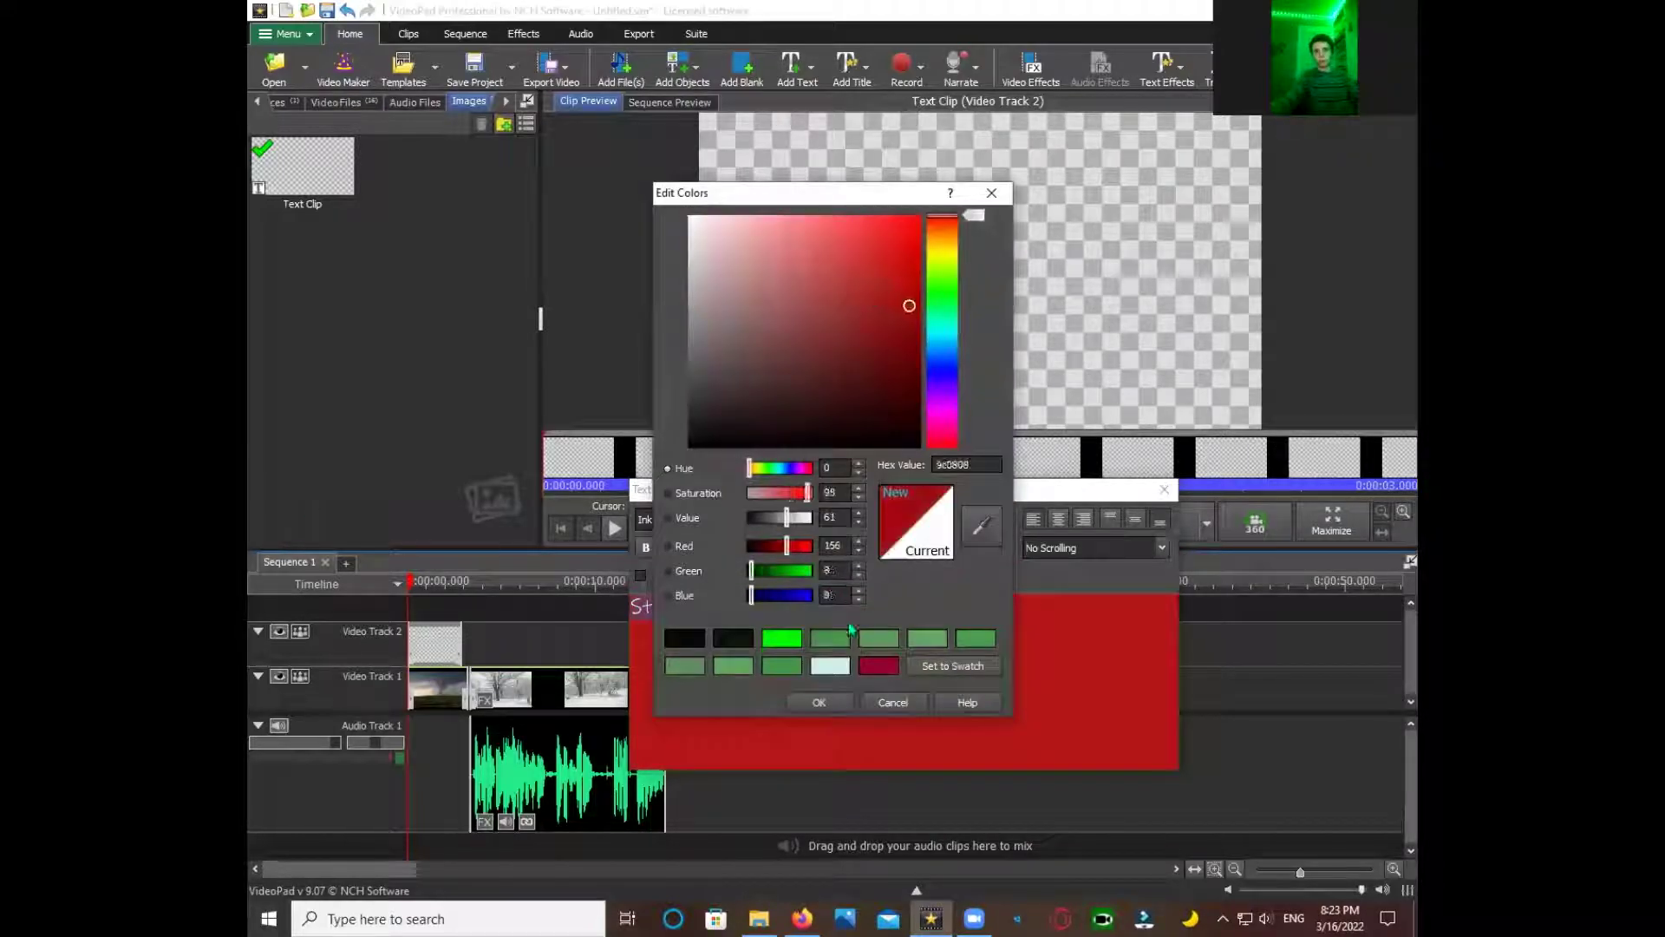
pyautogui.click(810, 707)
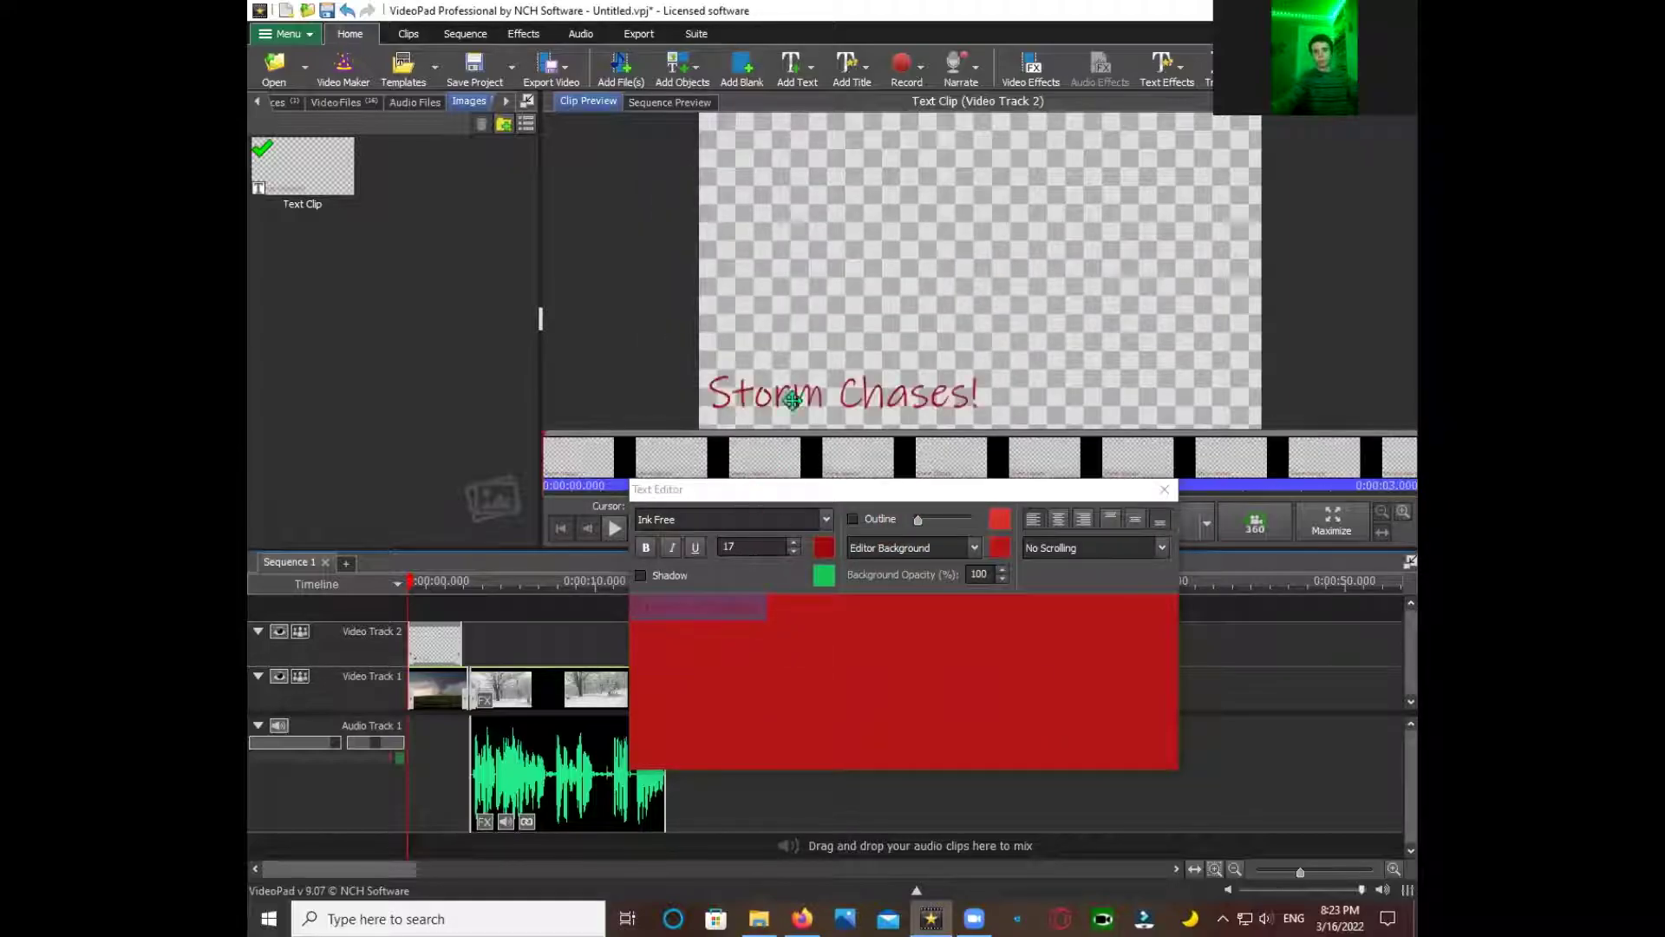
# - Move the "Storm Chases!" text up to the middle of the frame and play the sequence briefly to preview it
pyautogui.click(855, 423)
pyautogui.moveTo(929, 302); pyautogui.dragTo(951, 268)
pyautogui.press('space')
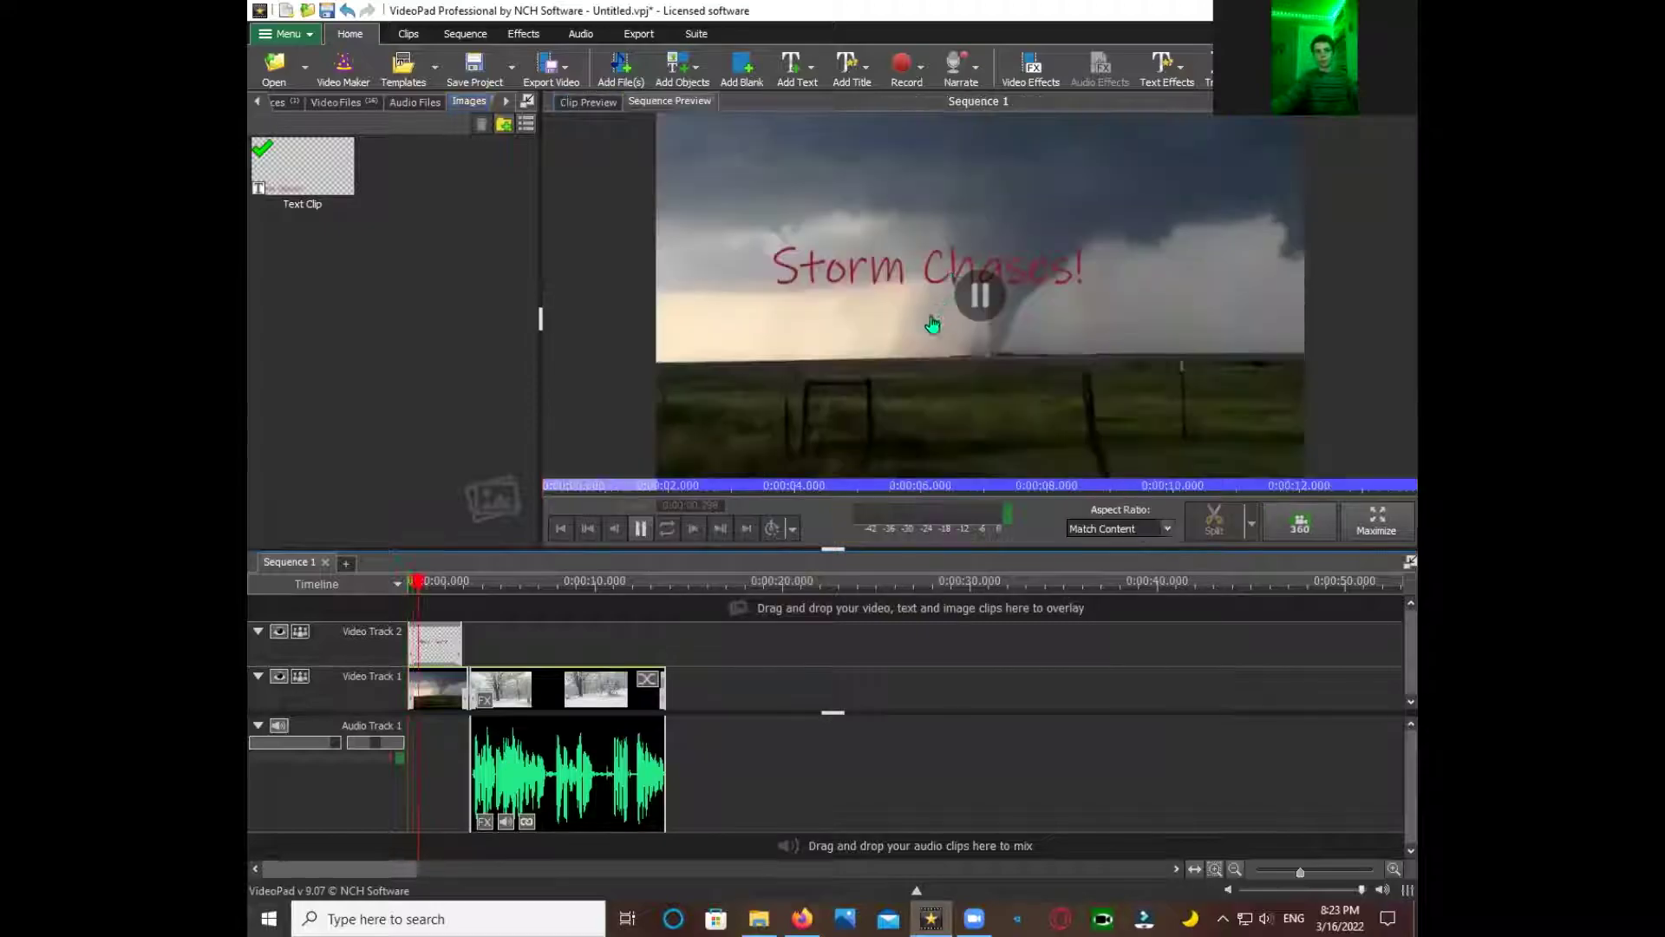
pyautogui.press('space')
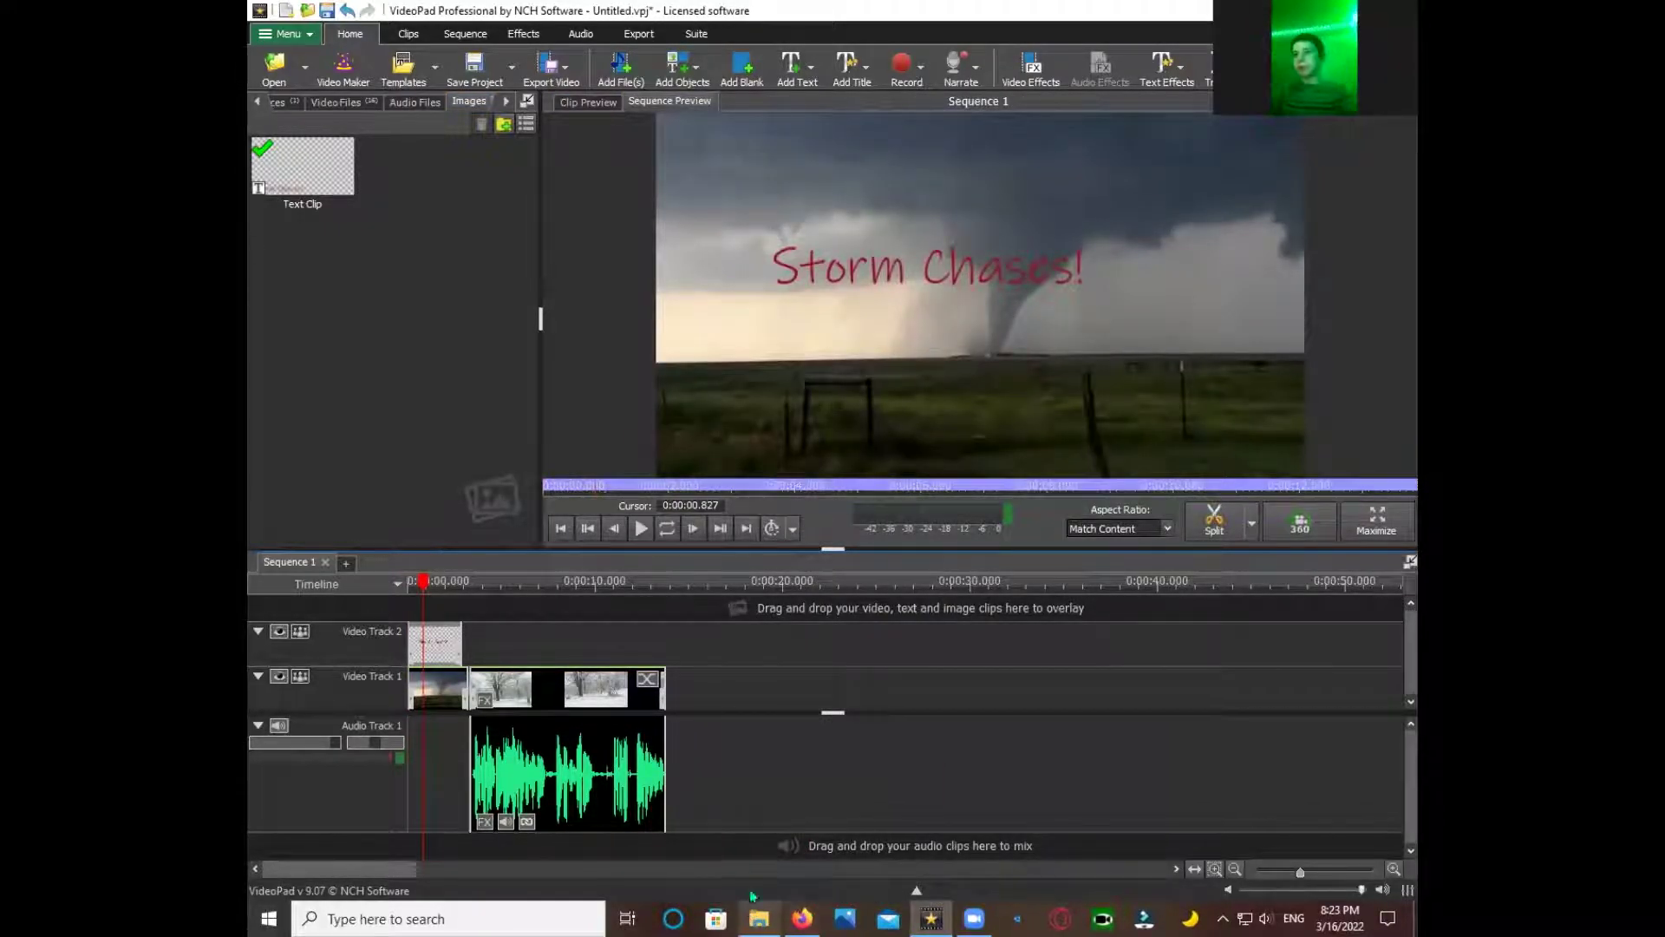
# - Listen to the music file 580675_Paracosm from the Downloads folder and import it into the project's audio files
pyautogui.click(759, 918)
pyautogui.scroll(-10, 986, 406)
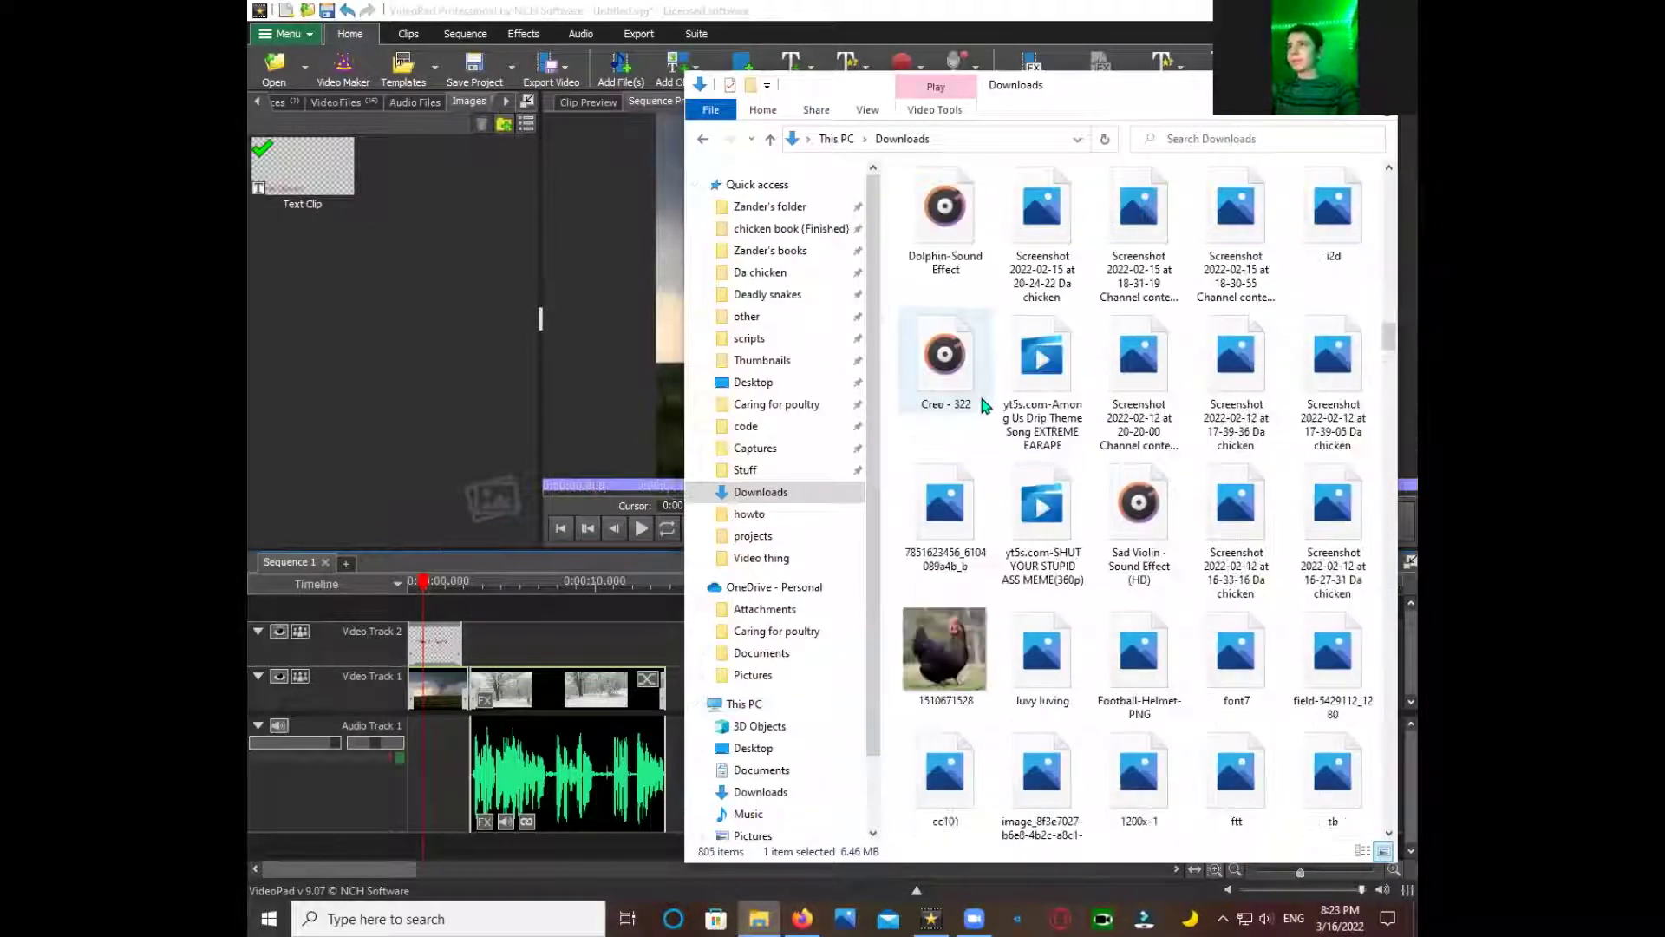
pyautogui.scroll(10, 986, 405)
pyautogui.click(1042, 386)
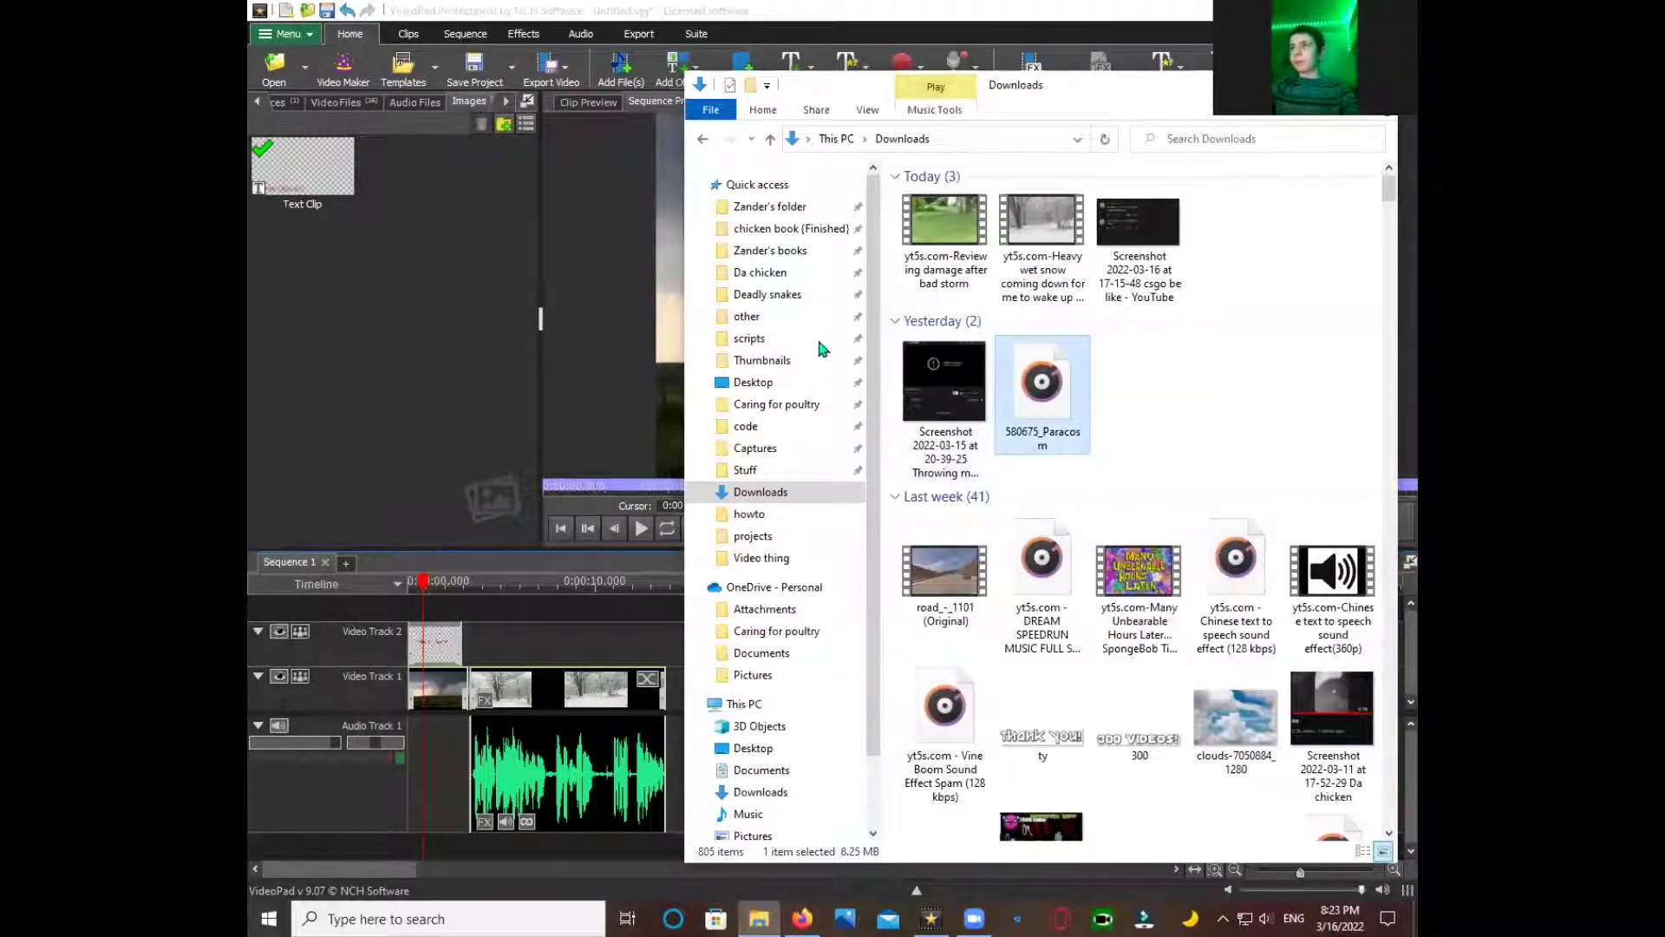
pyautogui.doubleClick(1042, 383)
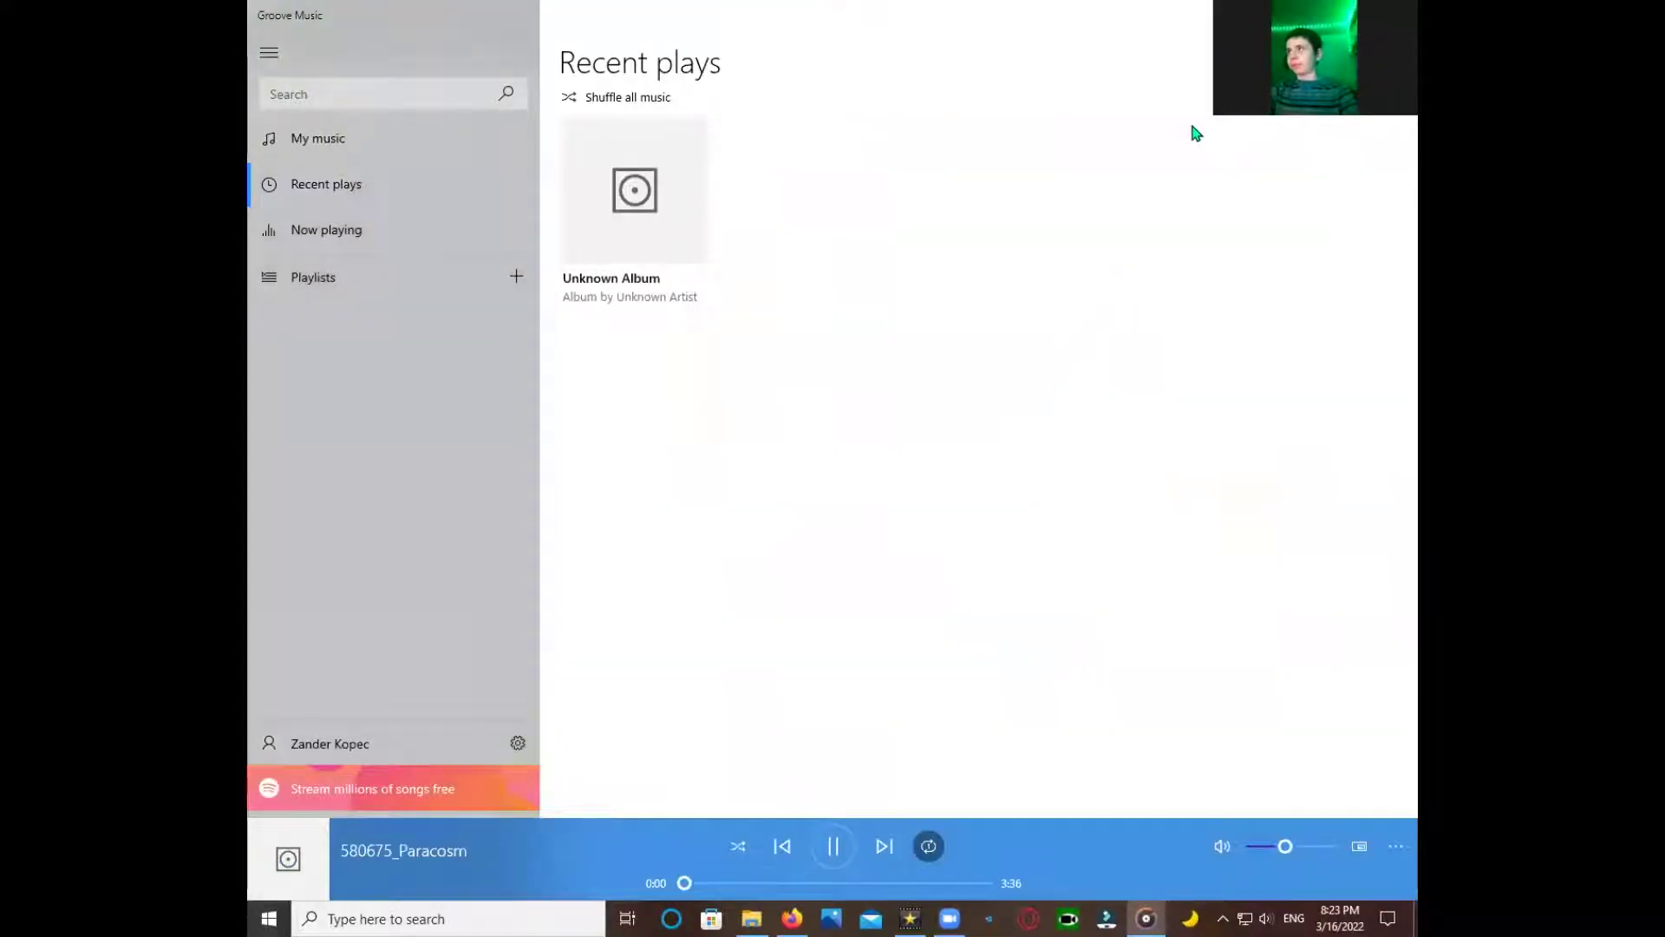
pyautogui.click(1394, 8)
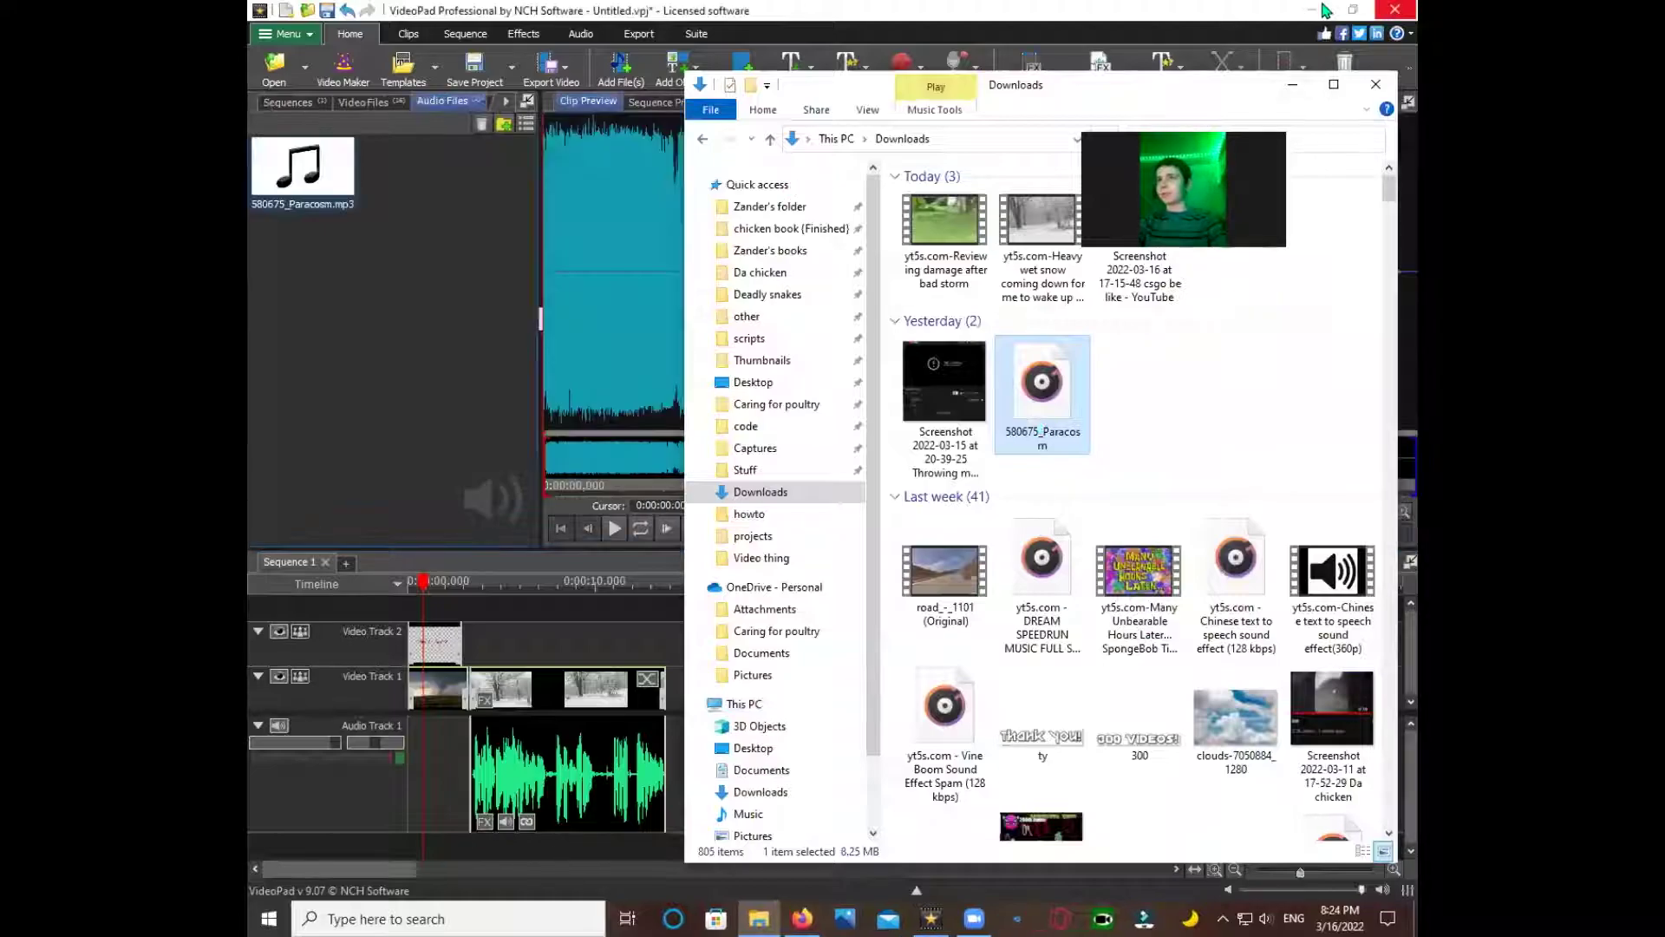
# - Add 580675_Paracosm.mp3 at the start of a second audio track, shorten it to about 3 seconds, and play the opening
pyautogui.click(1292, 84)
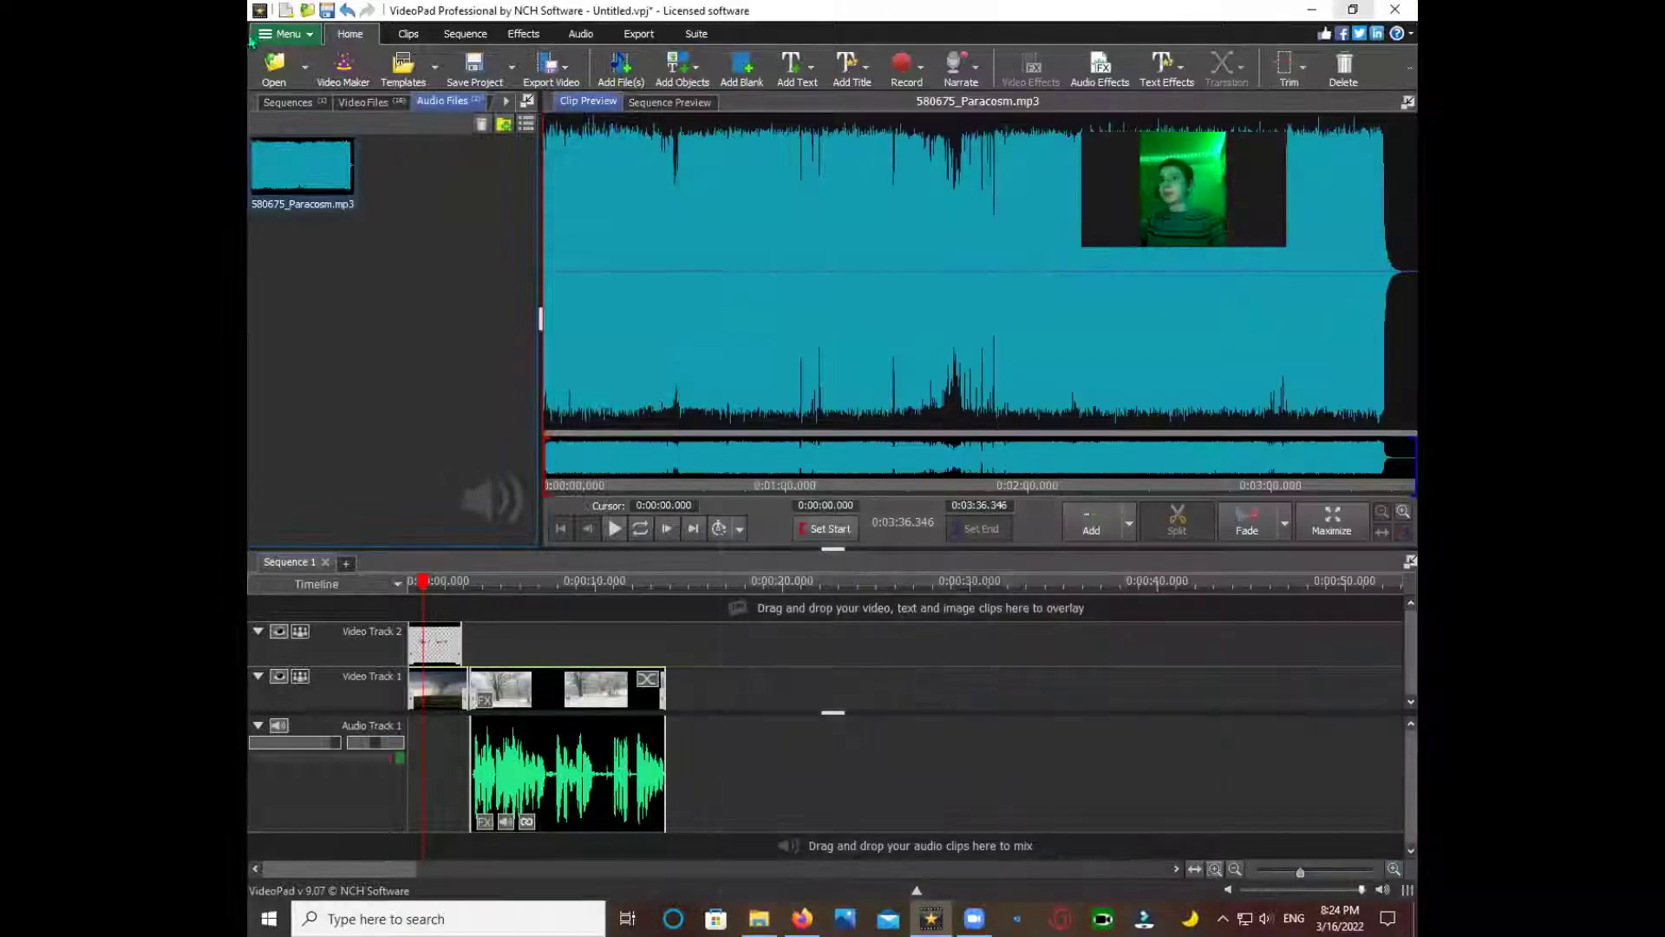
pyautogui.moveTo(295, 165); pyautogui.dragTo(407, 846)
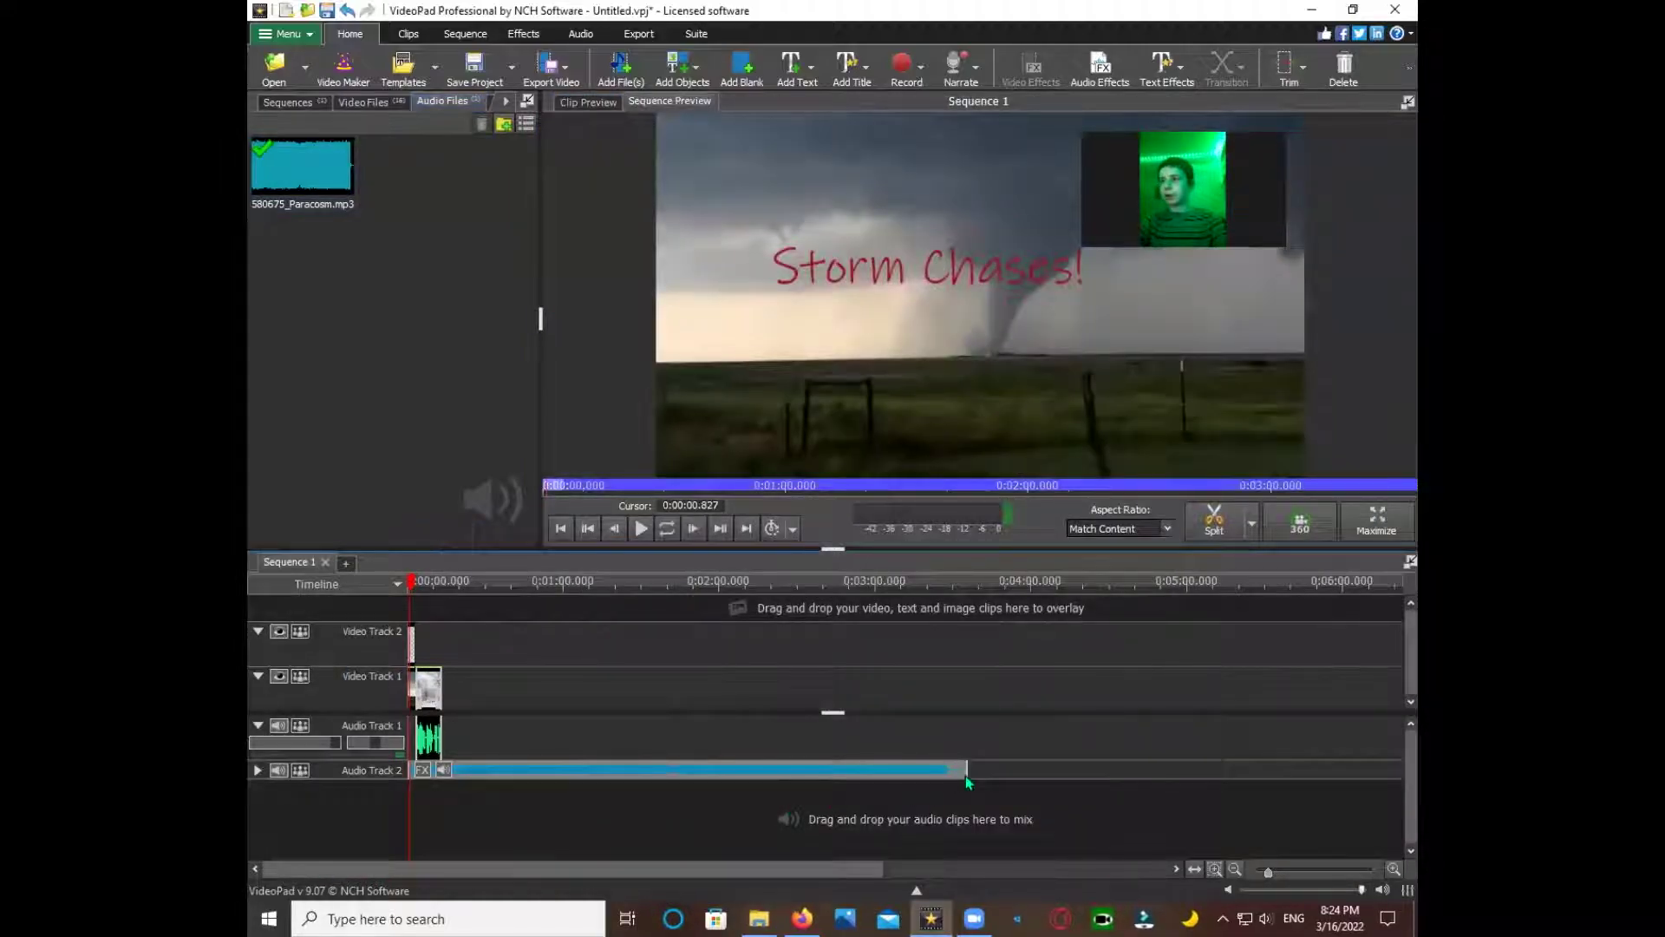
pyautogui.moveTo(506, 757); pyautogui.dragTo(413, 748)
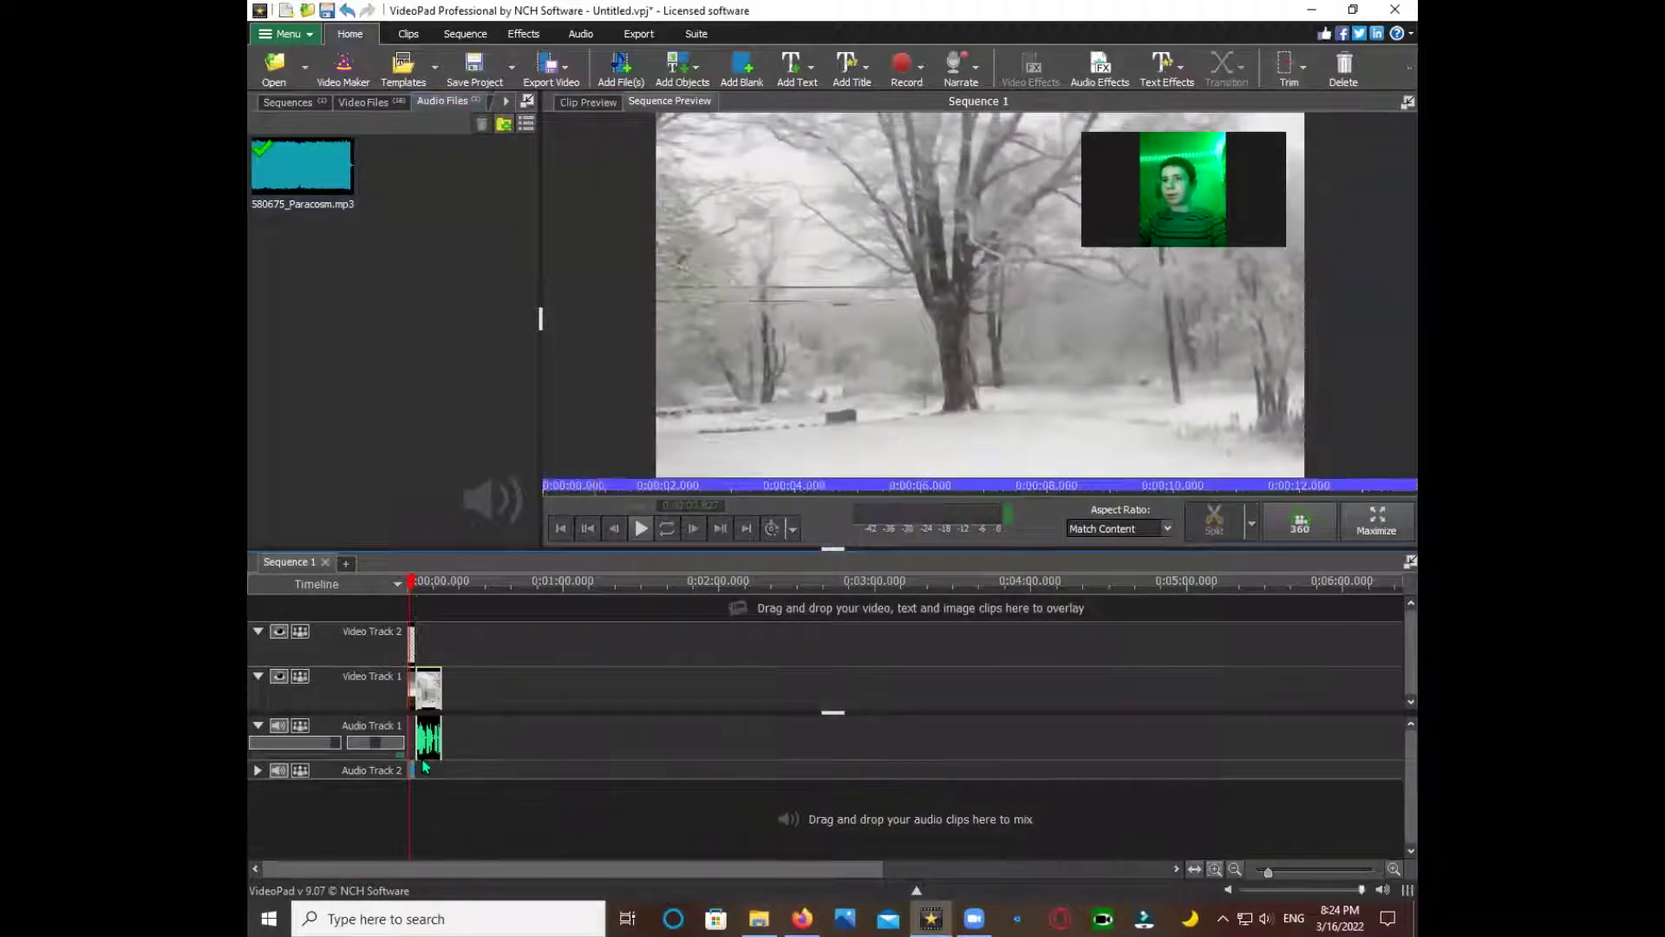
pyautogui.press('space')
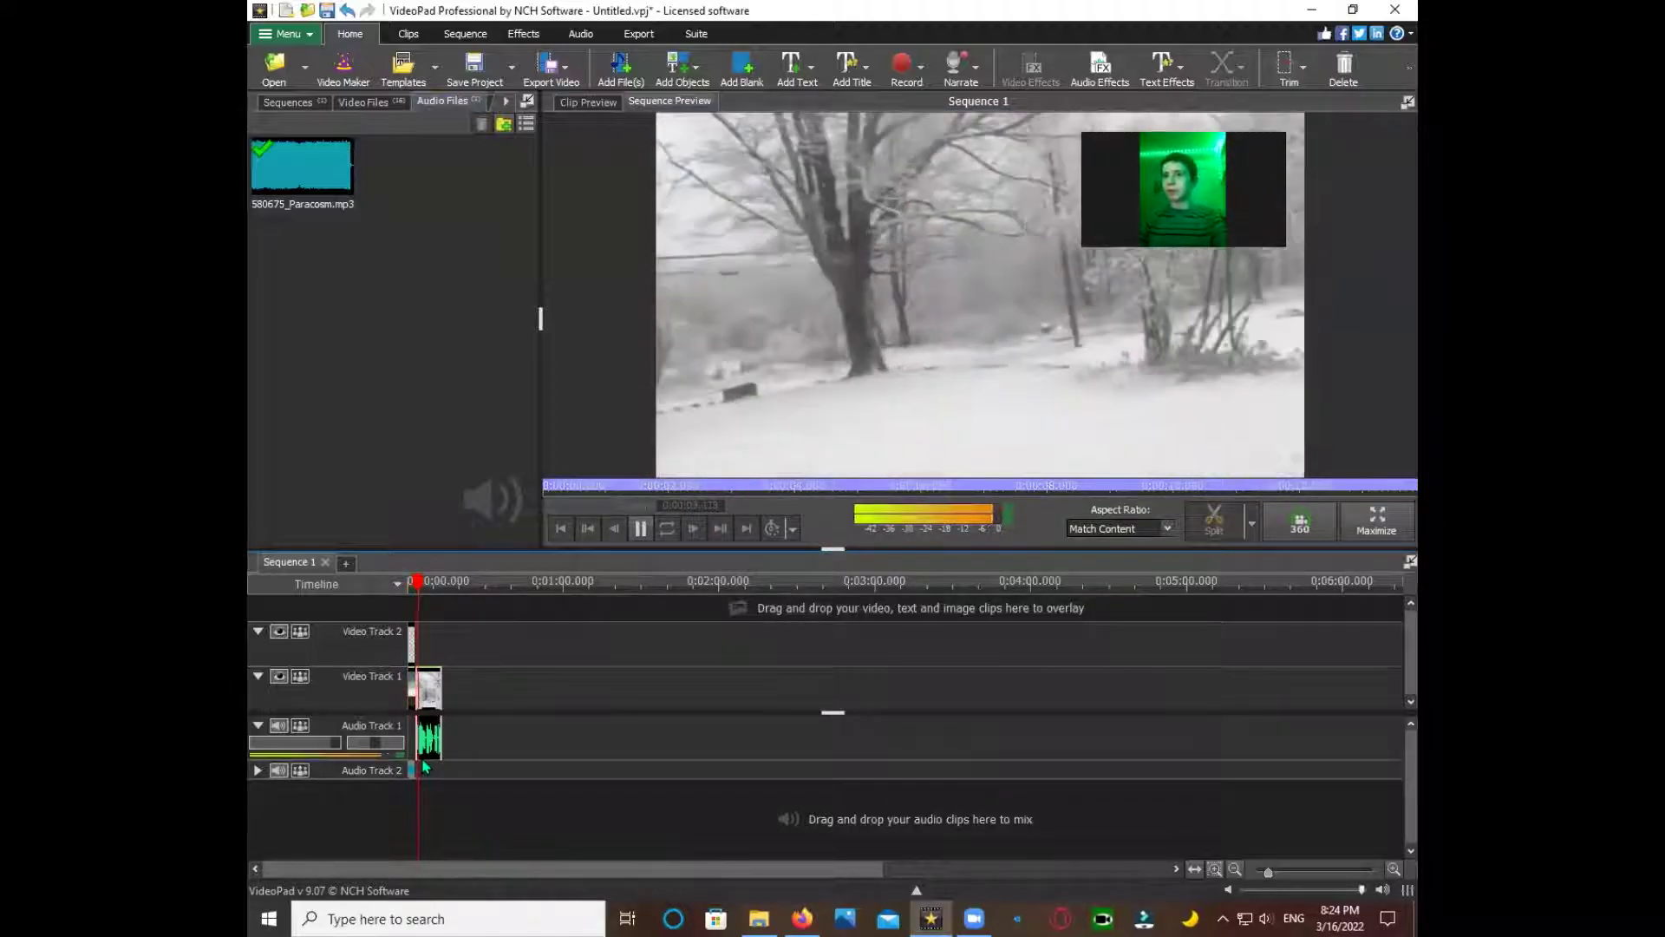
pyautogui.press('space')
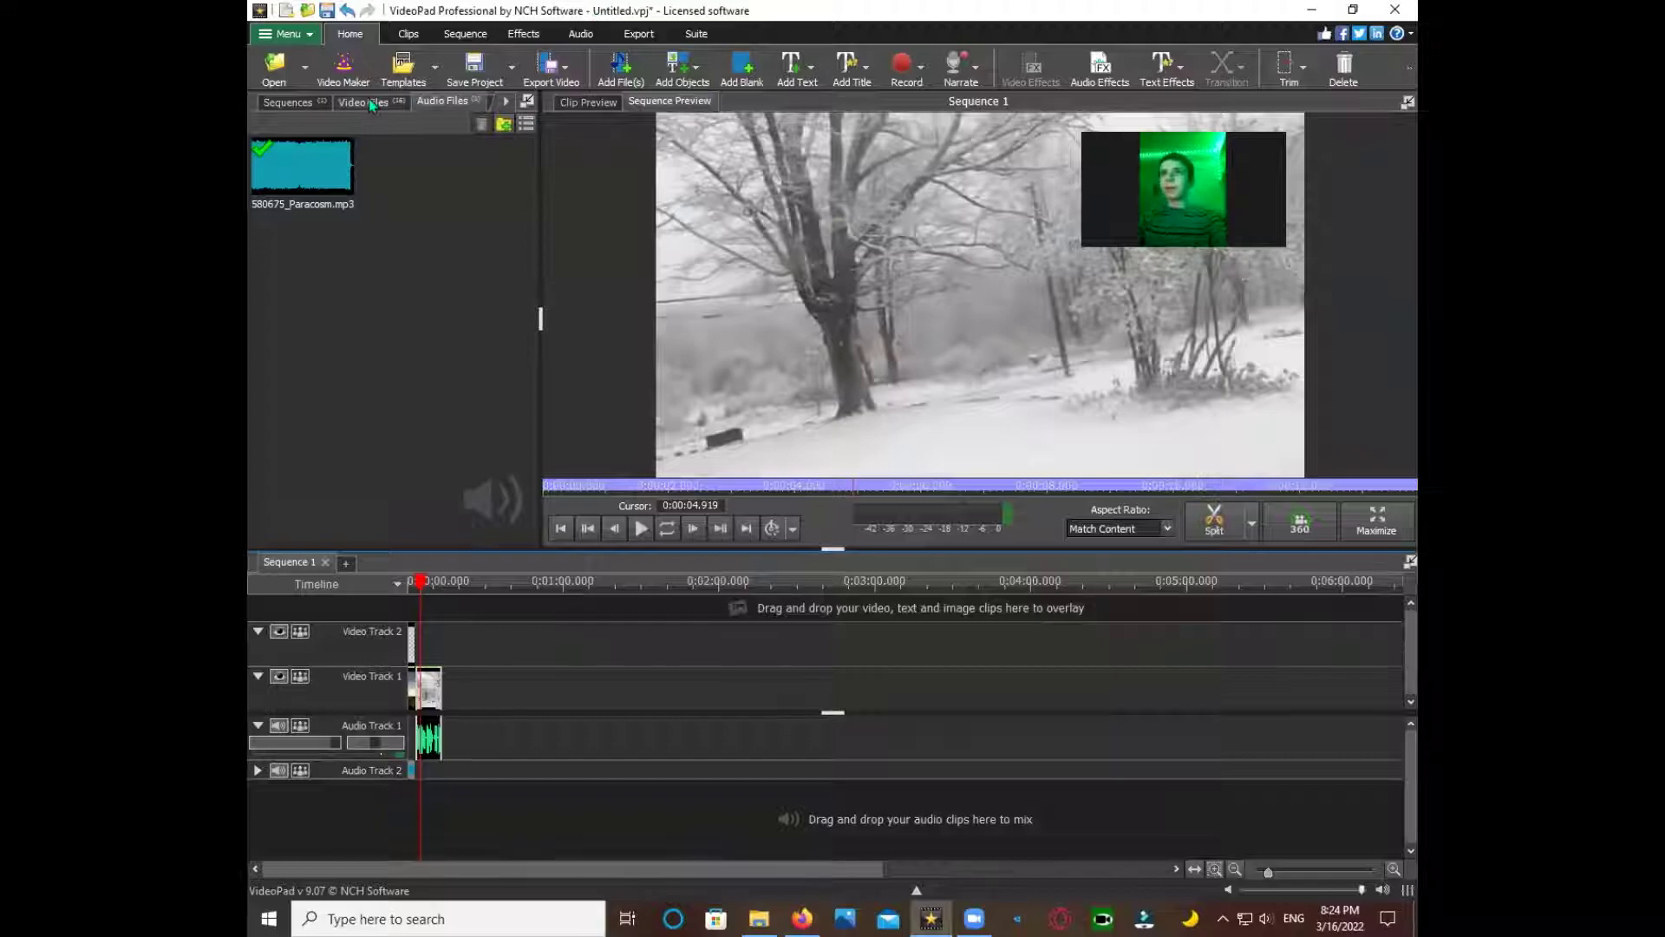
# - Append the Hurricane Henri storm video to the first video track, shorten it to about 45 seconds, and preview its opening
pyautogui.click(370, 105)
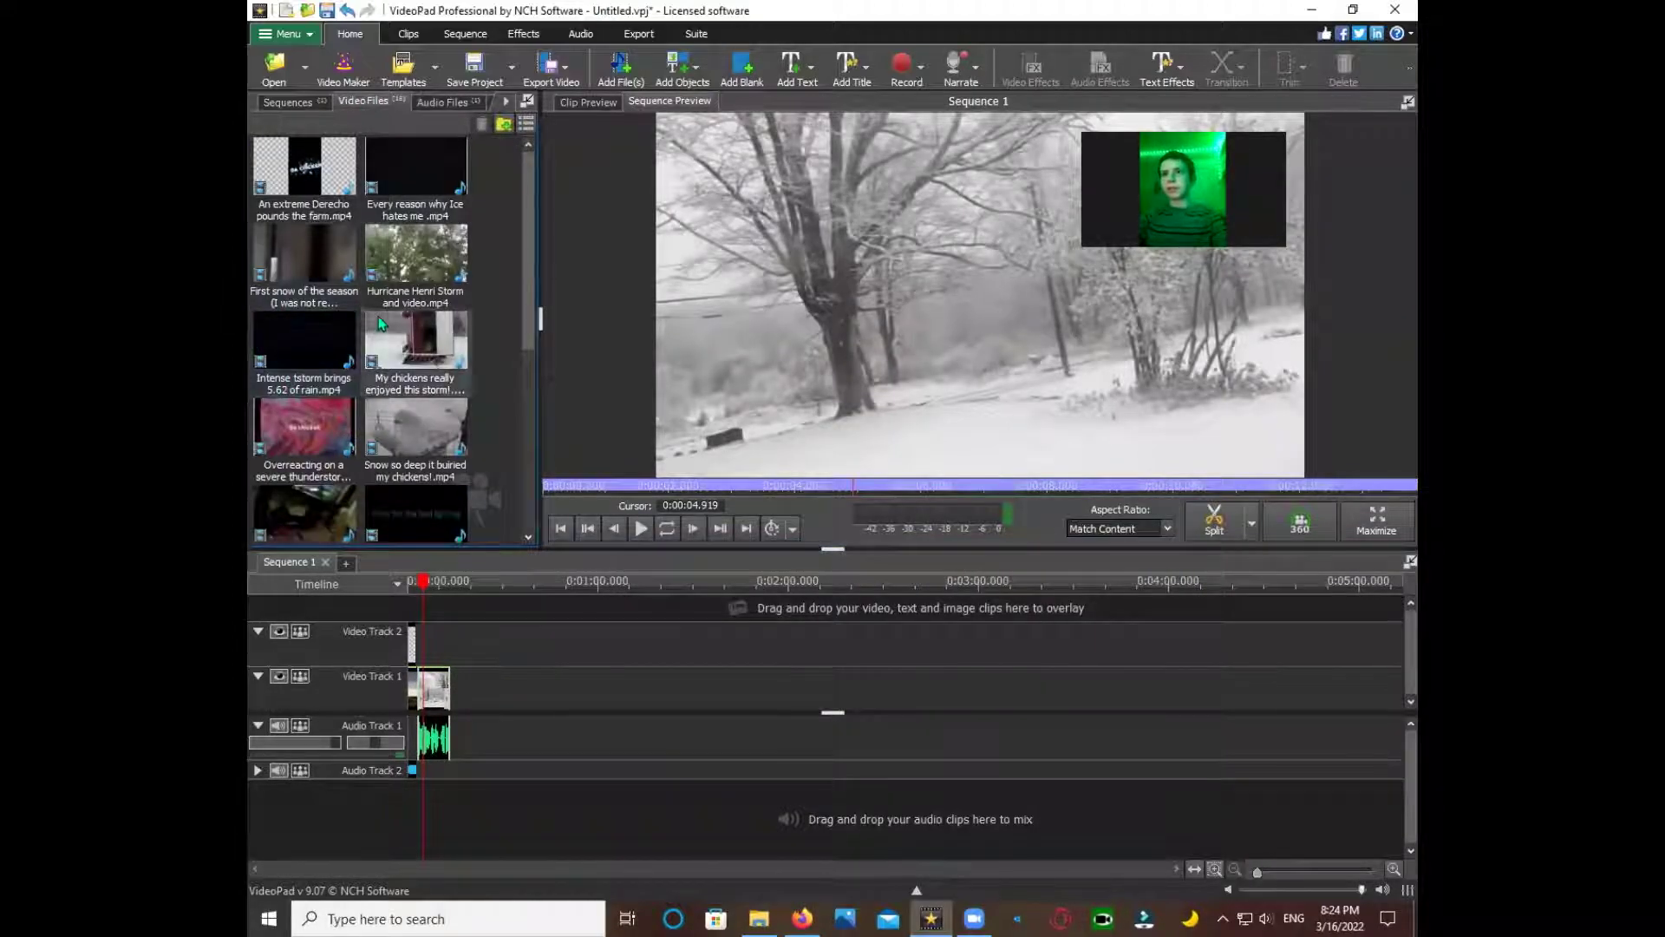
pyautogui.moveTo(494, 621); pyautogui.dragTo(611, 690)
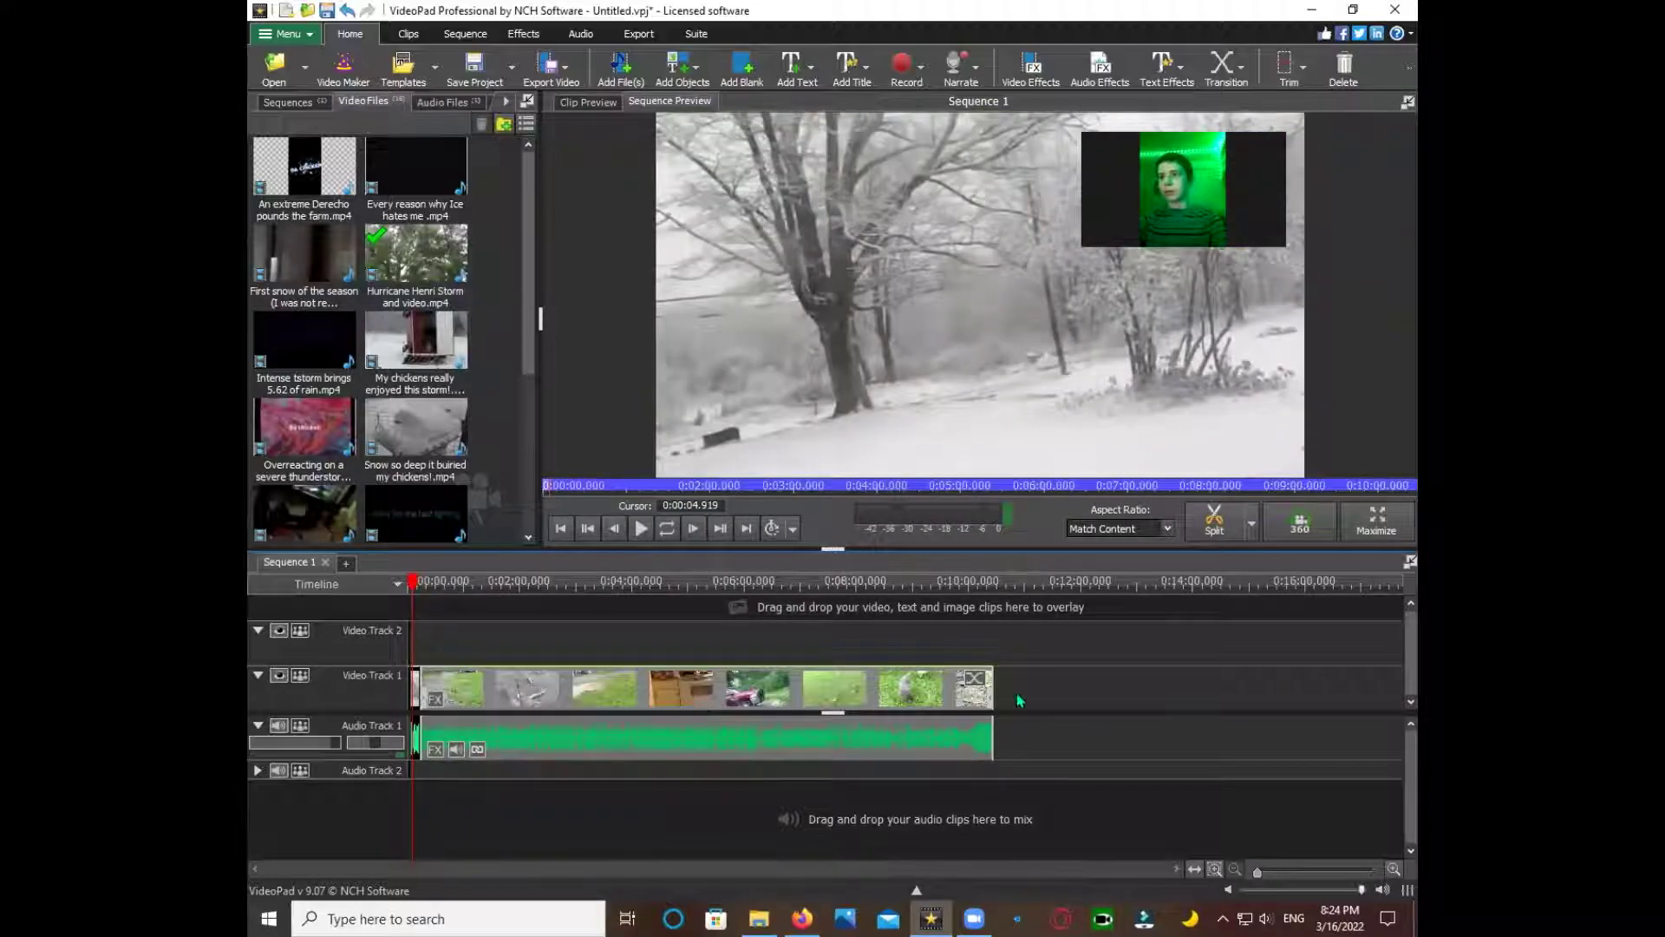
pyautogui.moveTo(992, 690); pyautogui.dragTo(460, 700)
pyautogui.press('space')
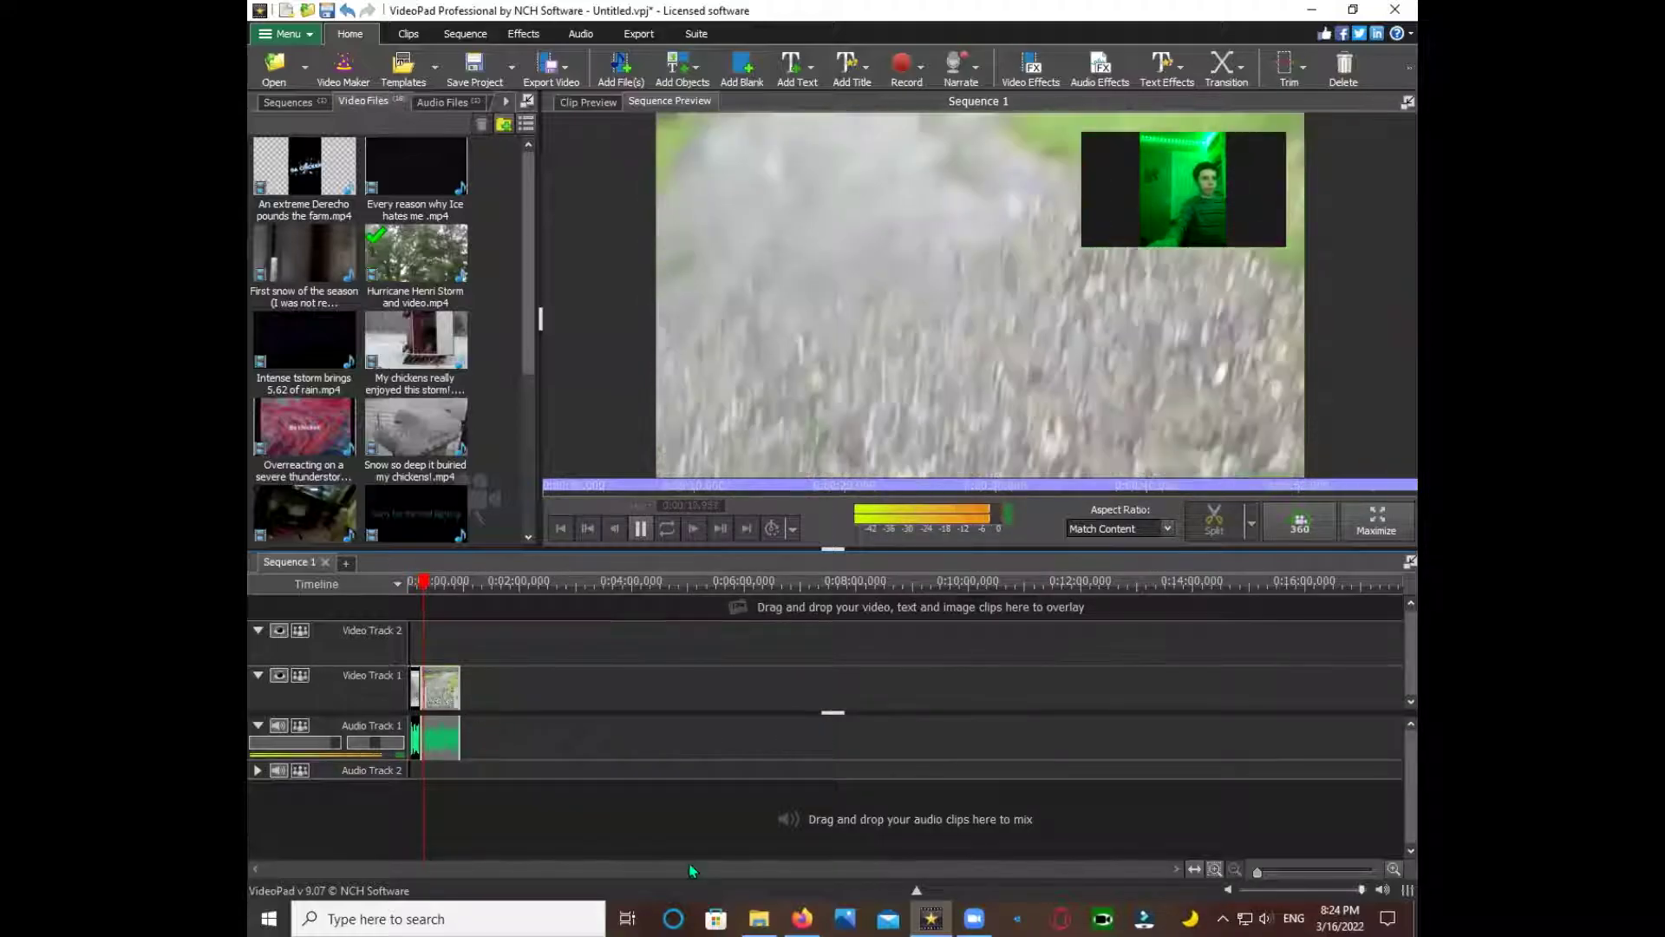
pyautogui.press('space')
# - Append the "Snow so deep it buried my chickens!" video after the hurricane clip and shorten it to about 1:15
pyautogui.moveTo(415, 435); pyautogui.dragTo(694, 698)
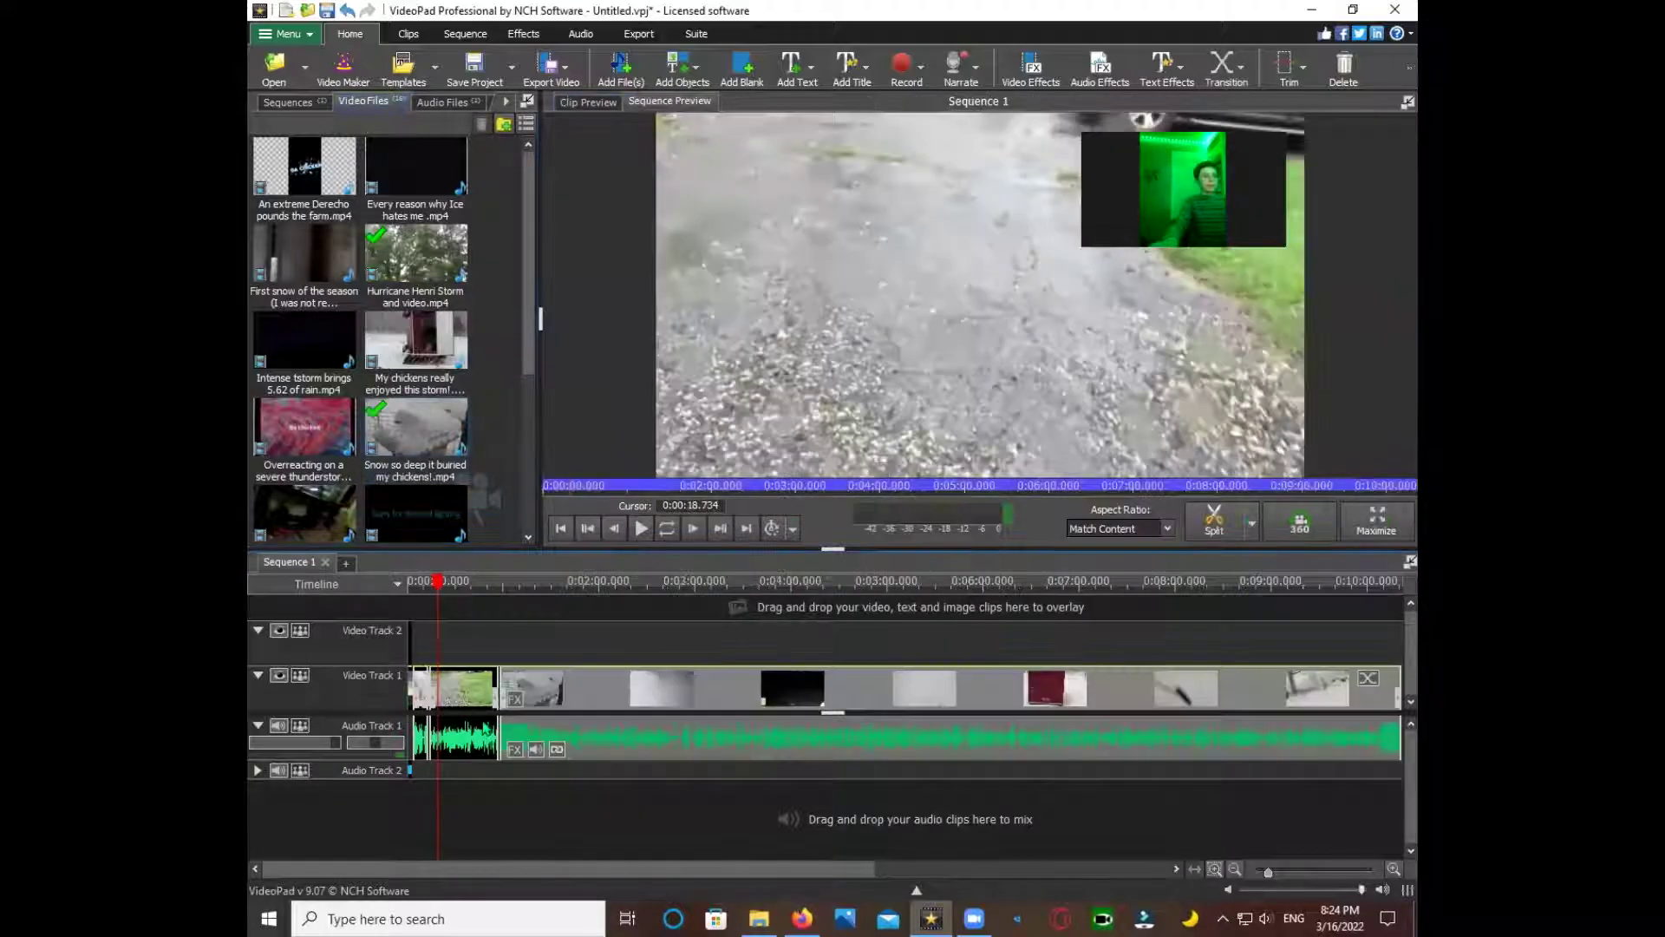
pyautogui.scroll(-2, 515, 700)
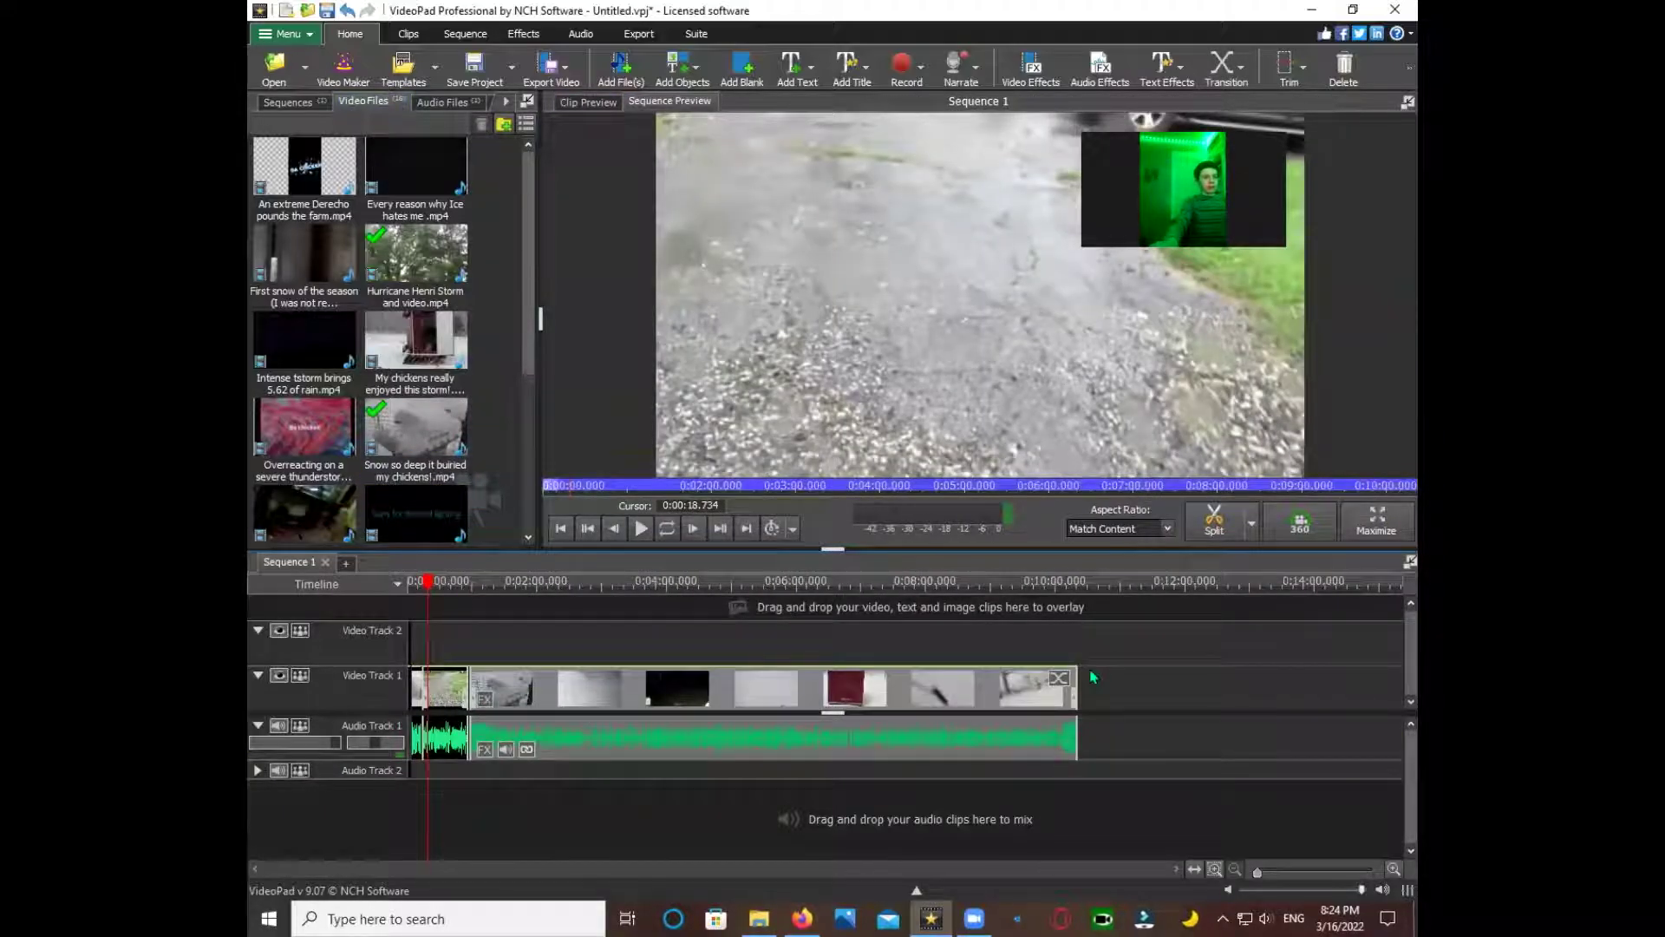
pyautogui.moveTo(1069, 685); pyautogui.dragTo(548, 707)
# - Play the hurricane clip and check the join with the deep-snow clip around the one-minute mark
pyautogui.press('space')
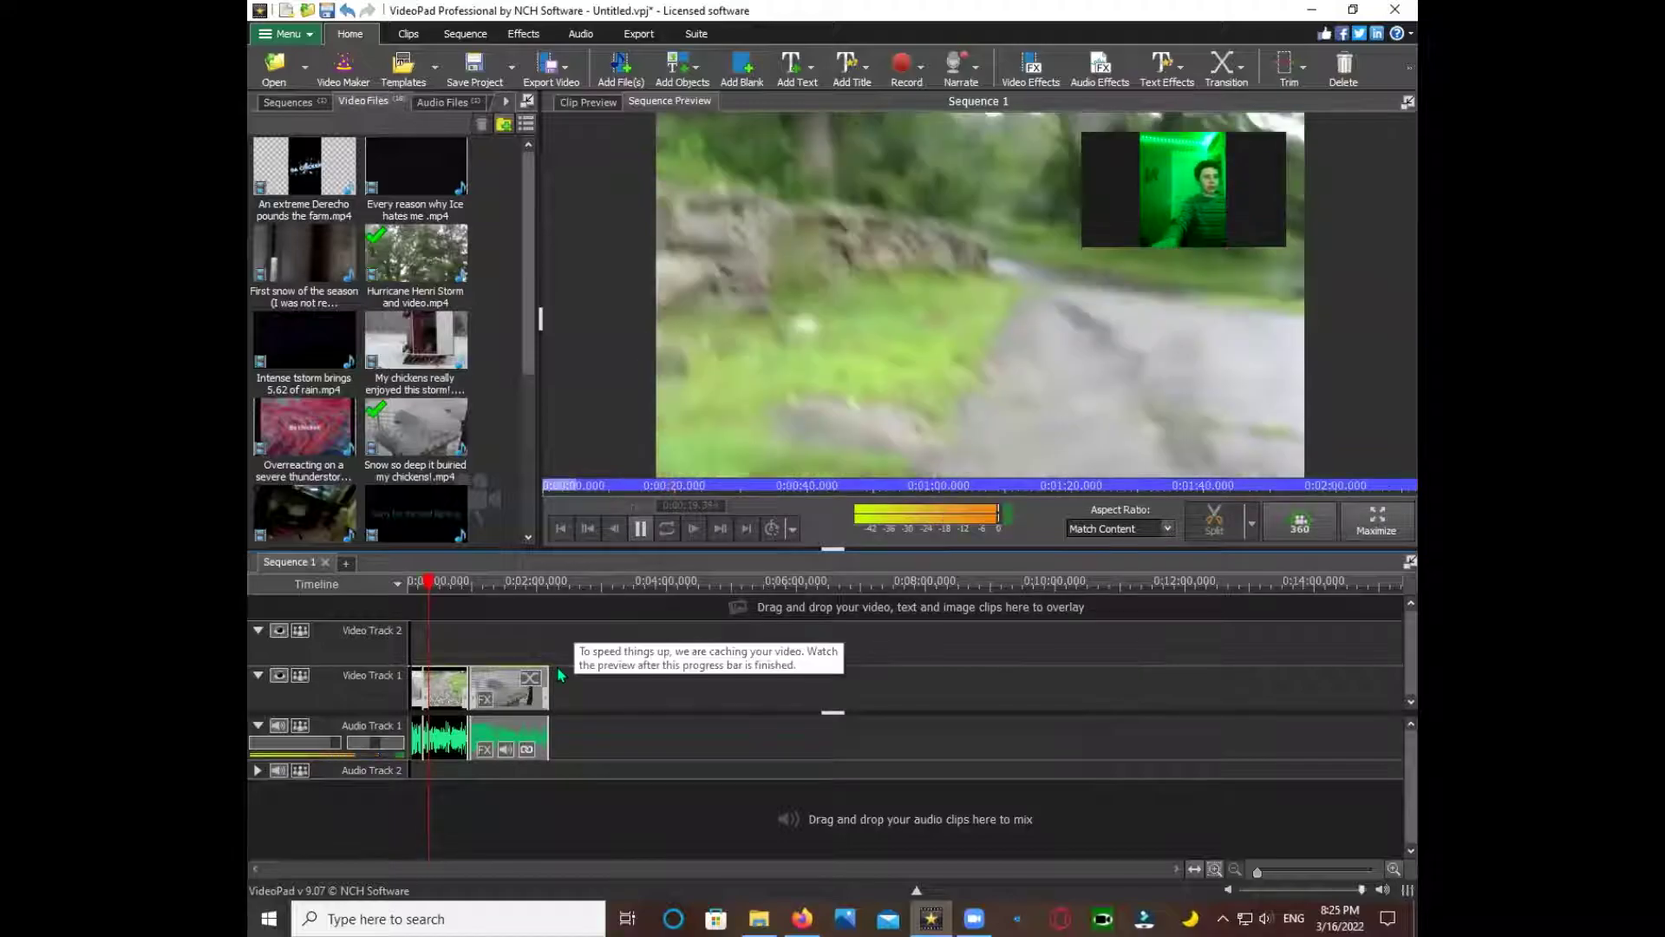
pyautogui.click(461, 594)
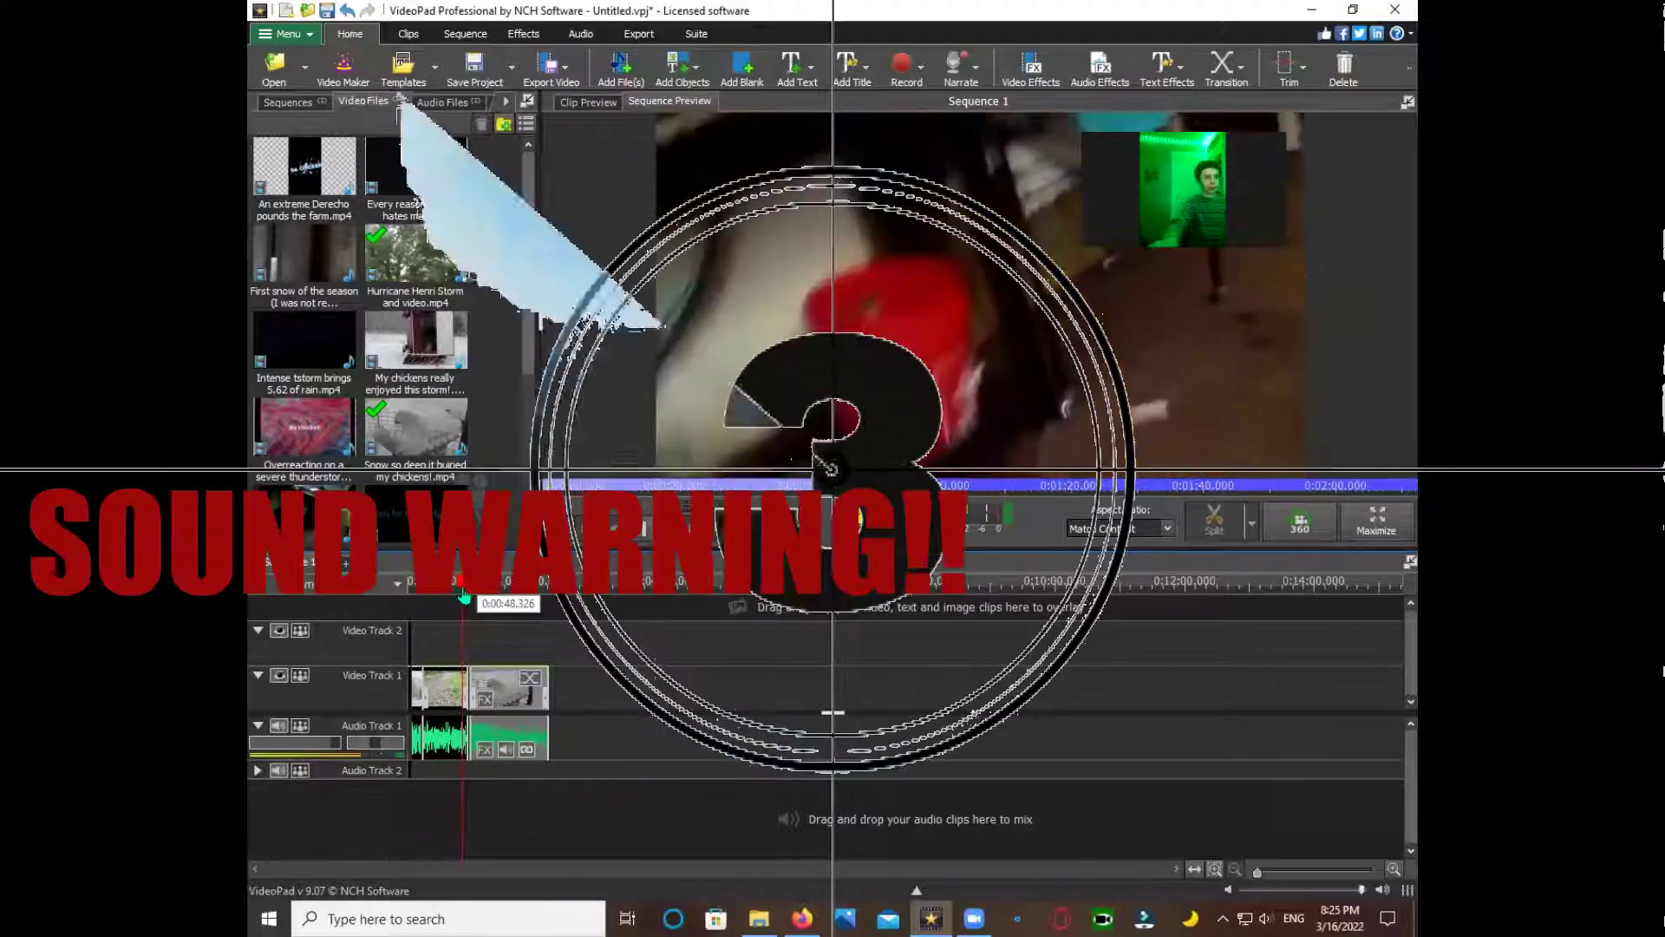
pyautogui.scroll(2, 463, 609)
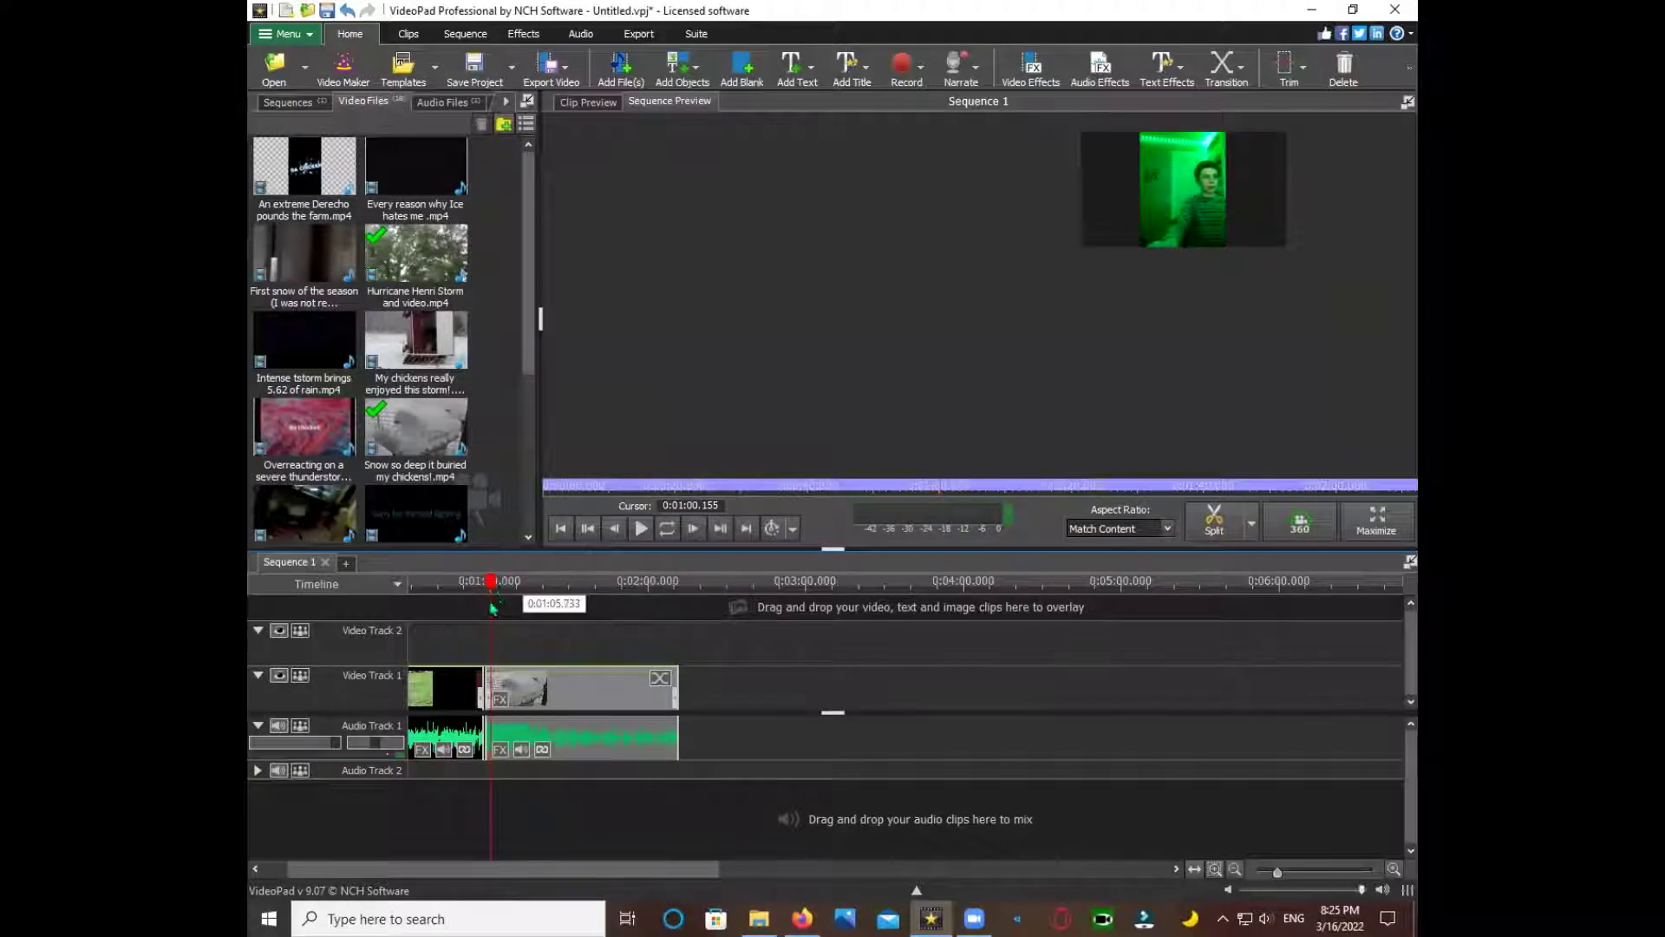
pyautogui.click(498, 573)
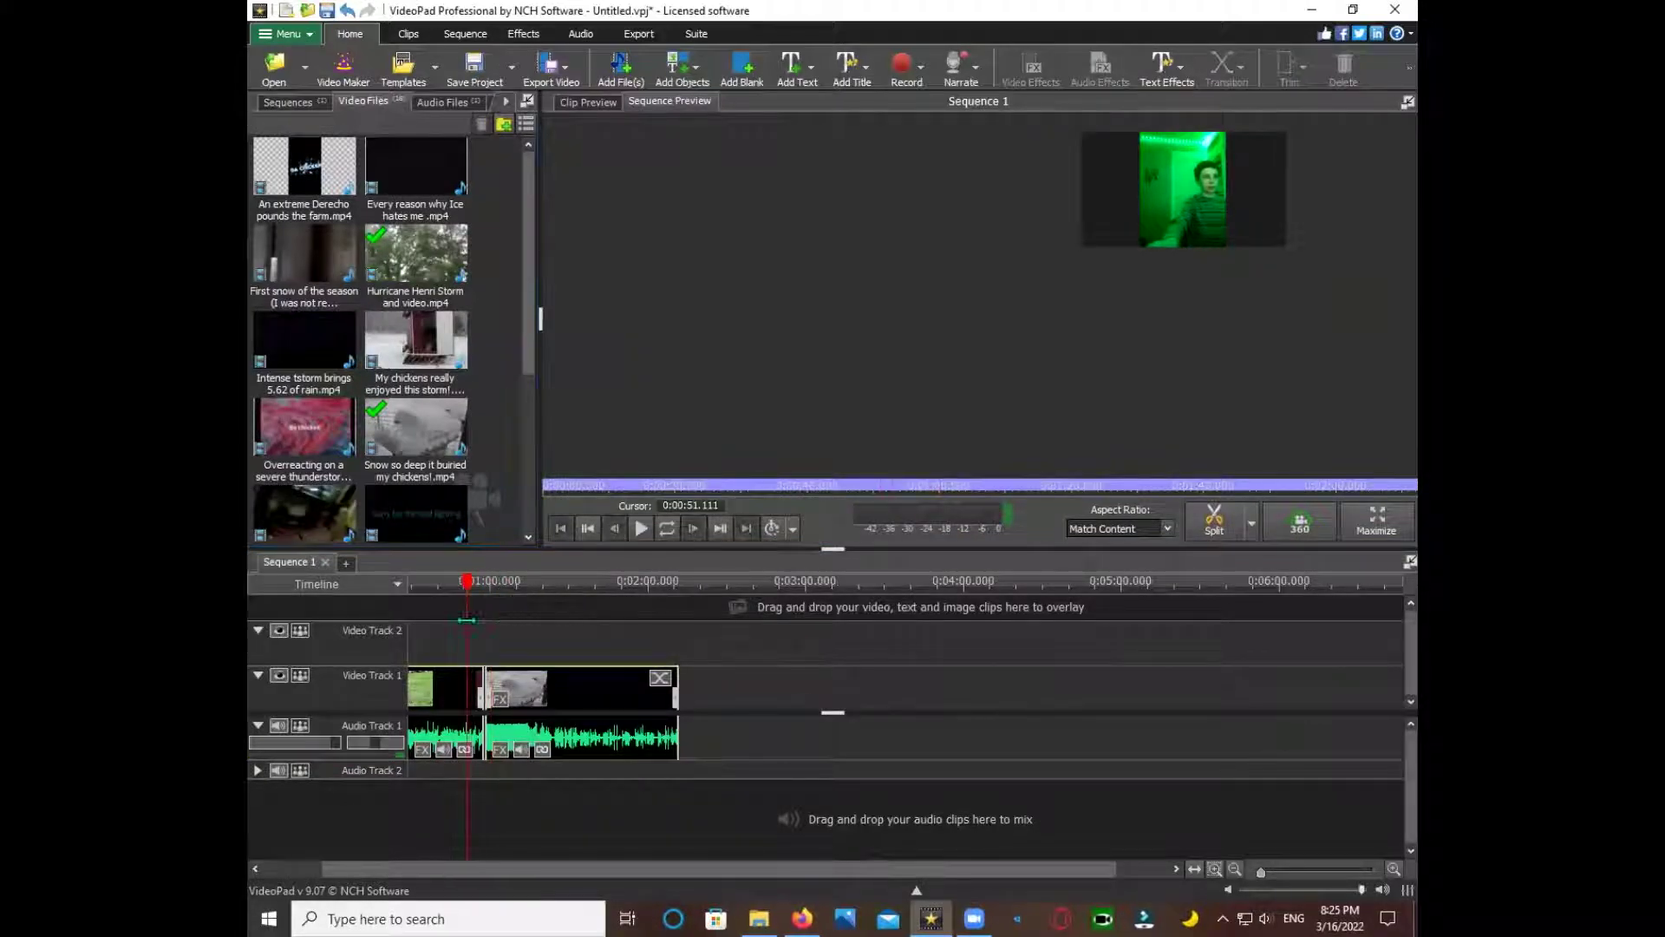
pyautogui.press('space')
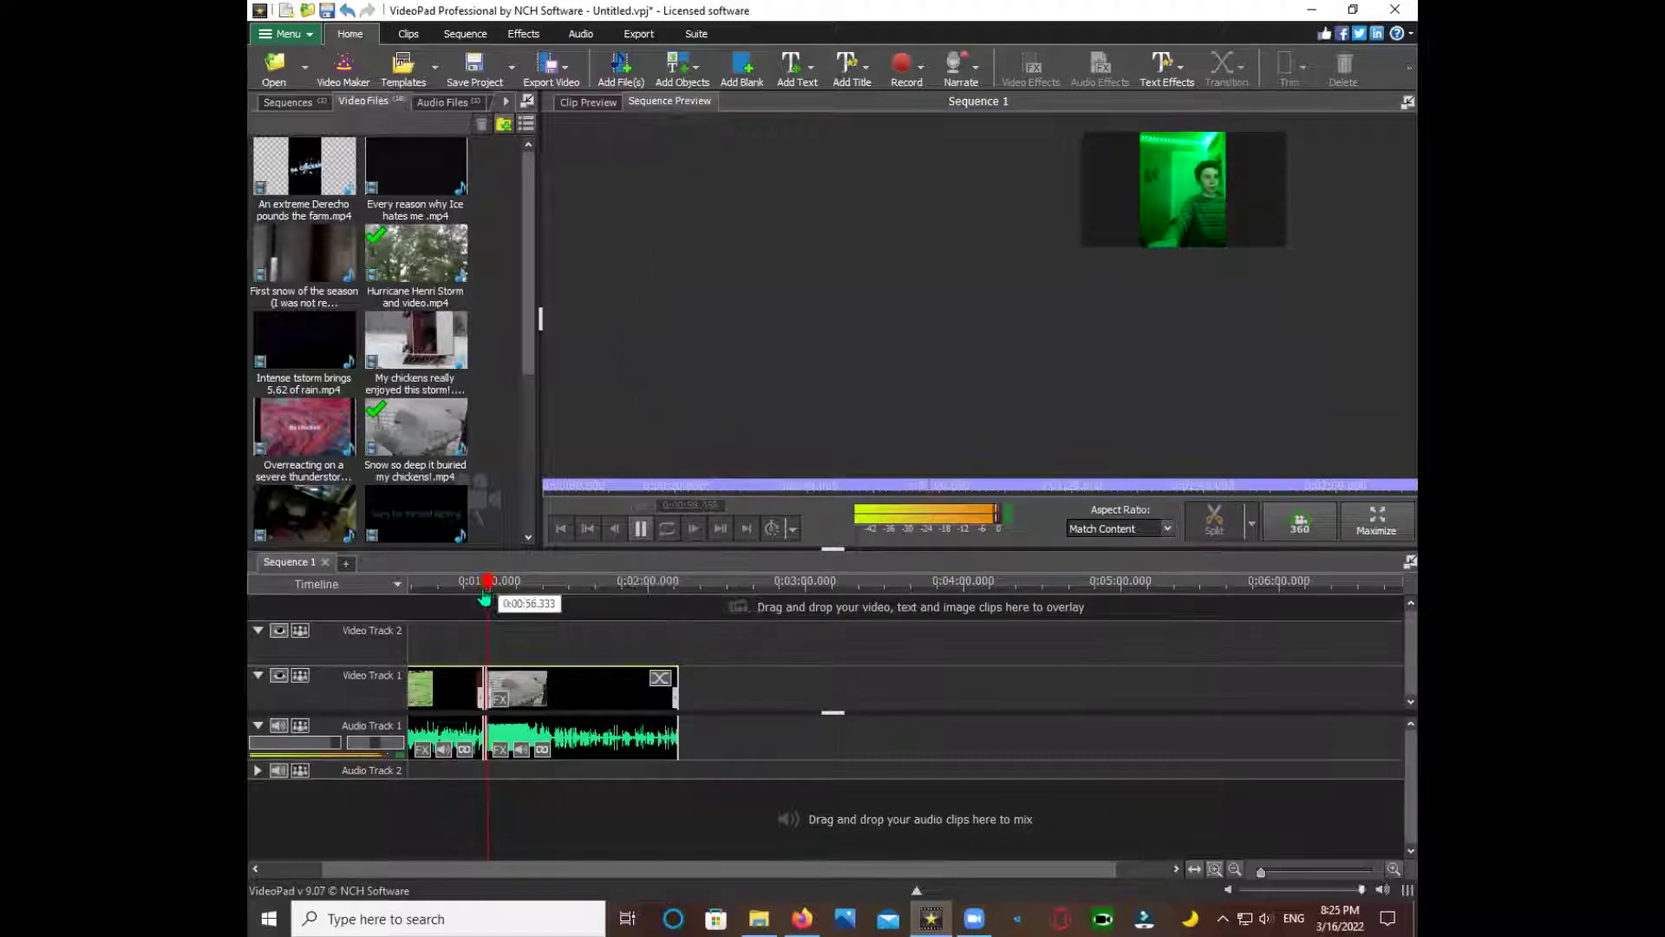
pyautogui.moveTo(499, 595); pyautogui.dragTo(408, 620)
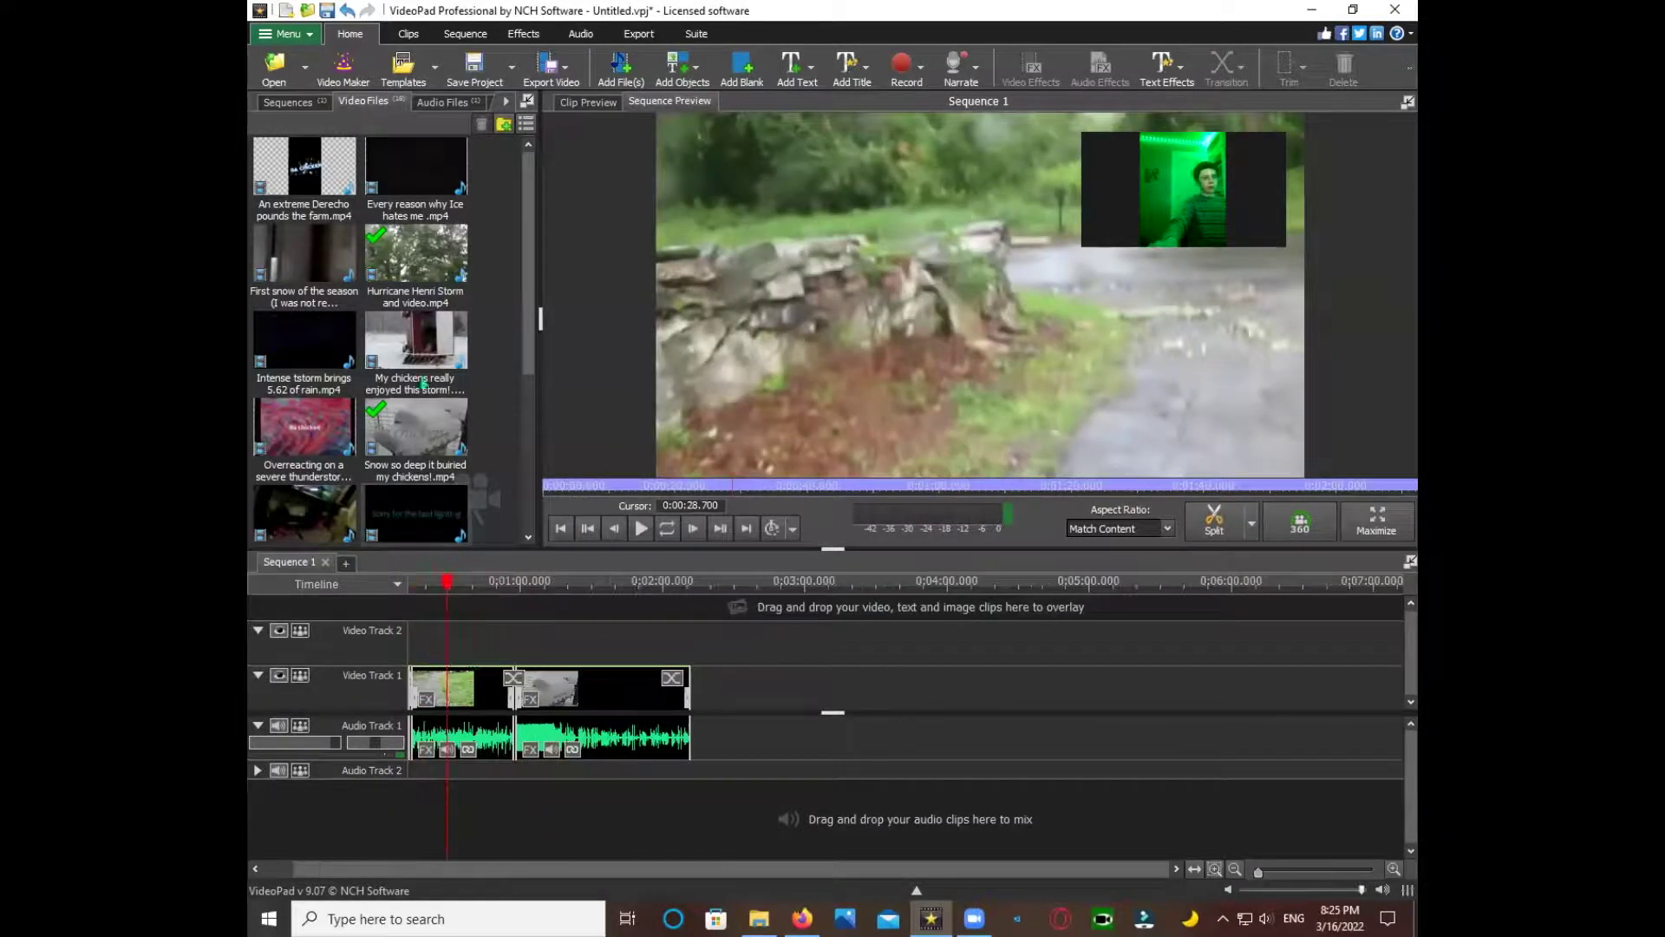
# - Append the "Overreacting on a severe thunderstorm" video, cut about 8 minutes off its beginning, and shorten it to about one minute
pyautogui.moveTo(276, 414); pyautogui.dragTo(699, 677)
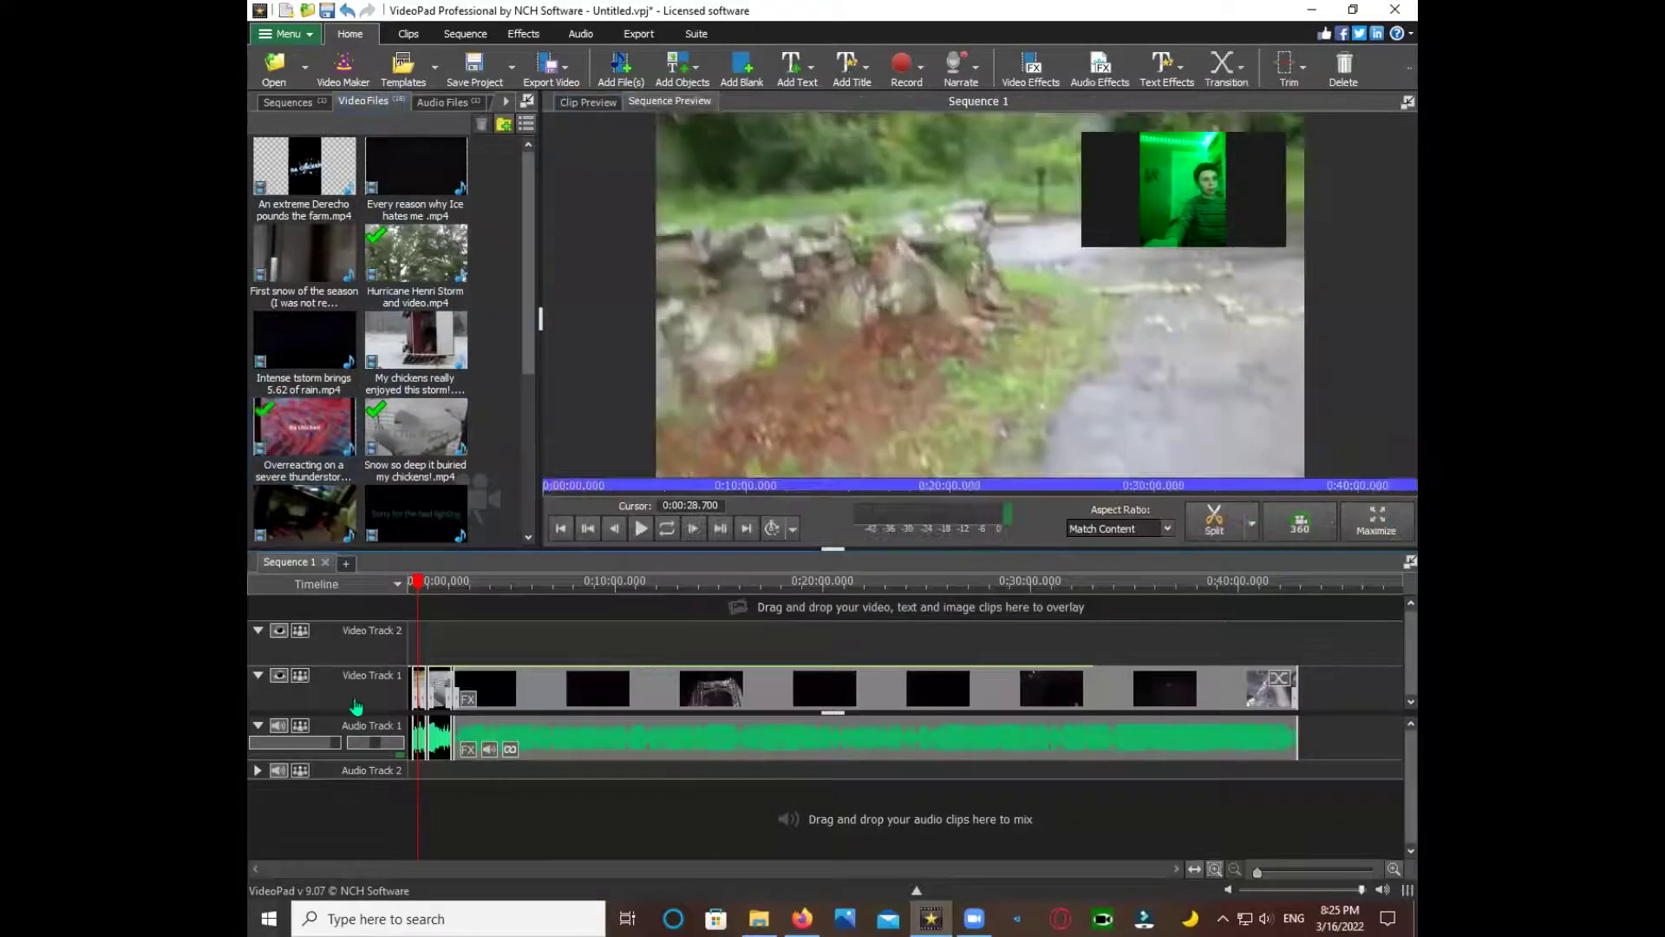
pyautogui.moveTo(457, 682); pyautogui.dragTo(626, 703)
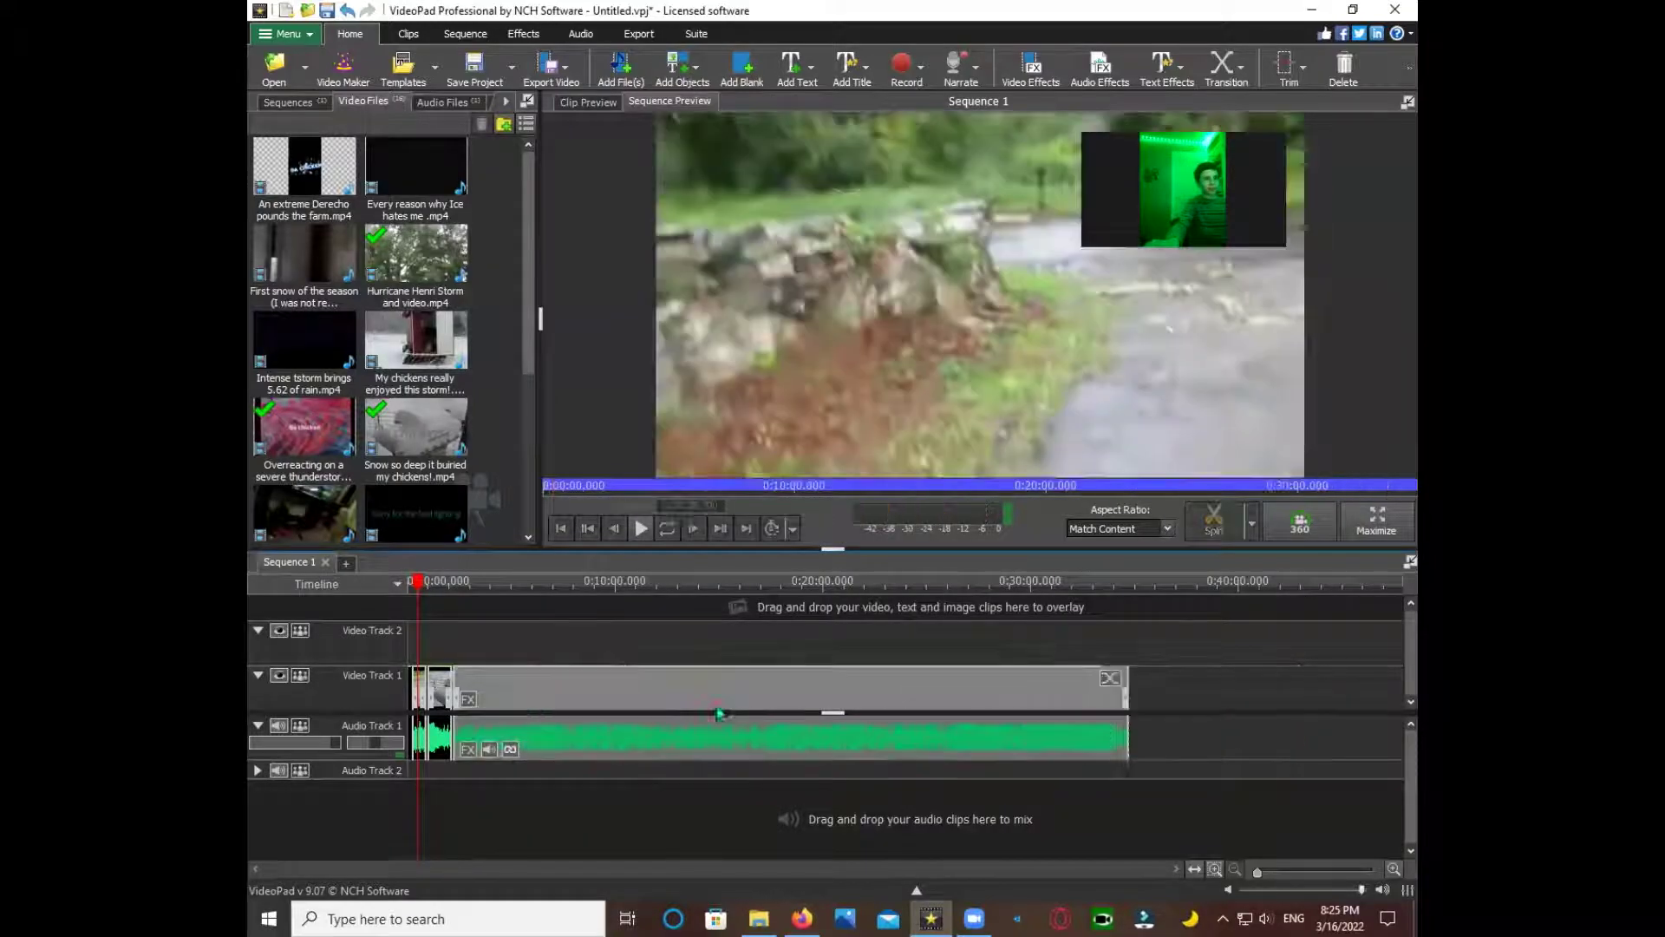
pyautogui.moveTo(1121, 685); pyautogui.dragTo(473, 686)
# - Preview the sequence at several points from the hurricane clip up to the opening of the thunderstorm clip
pyautogui.moveTo(396, 587); pyautogui.dragTo(432, 596)
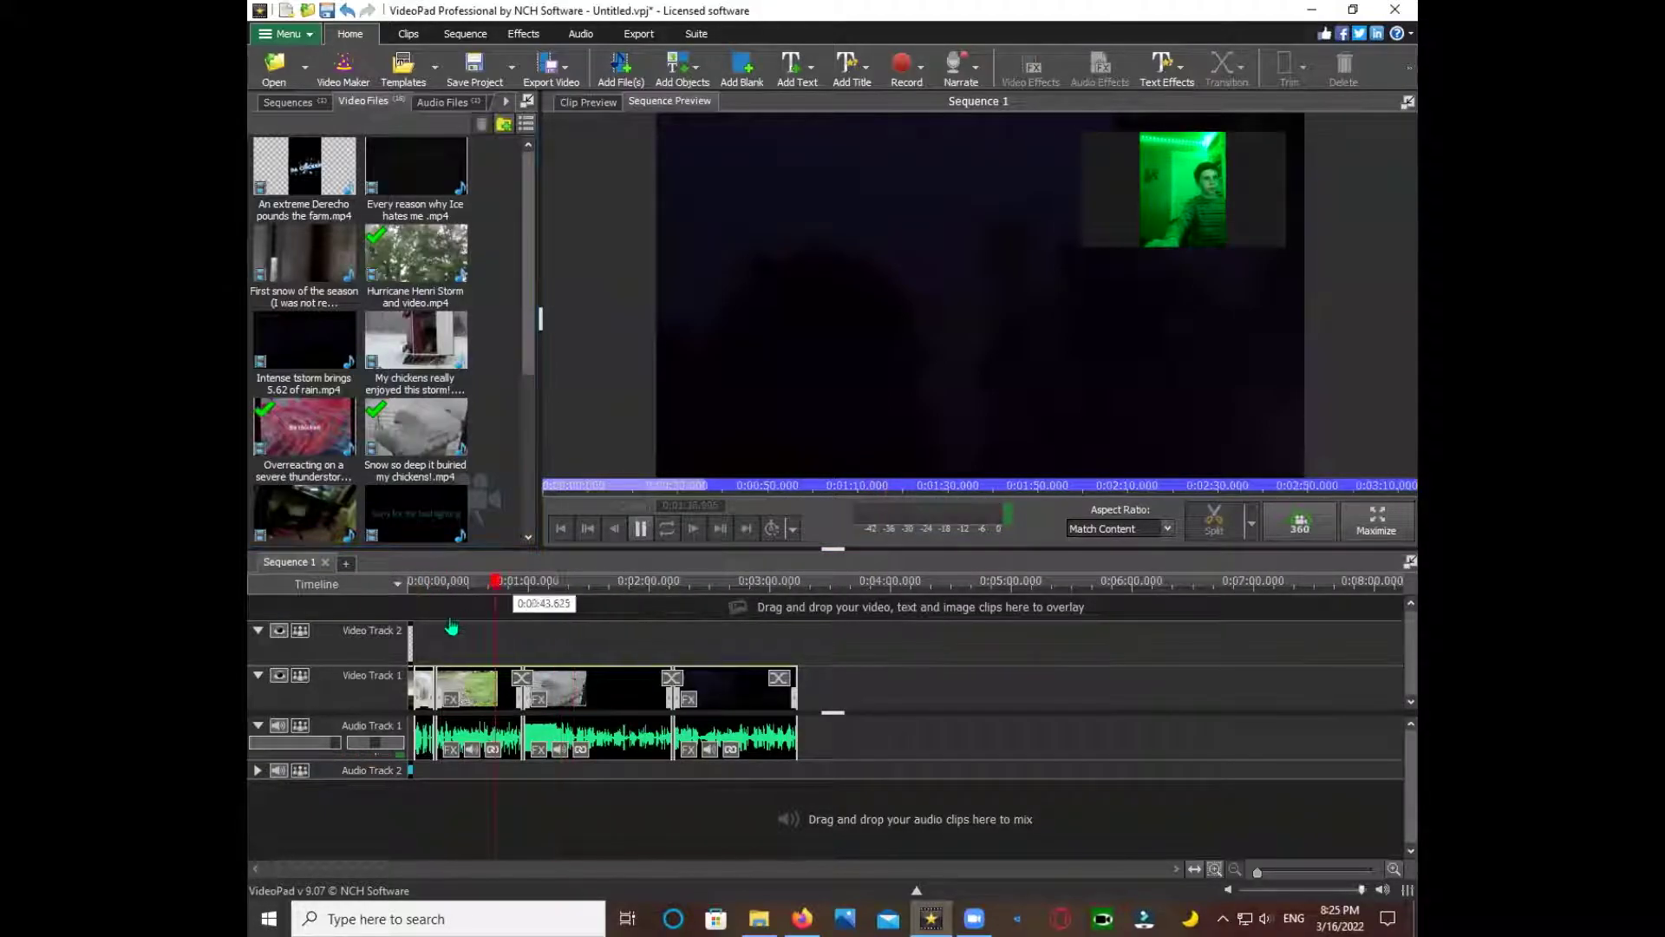
pyautogui.click(473, 587)
pyautogui.click(512, 597)
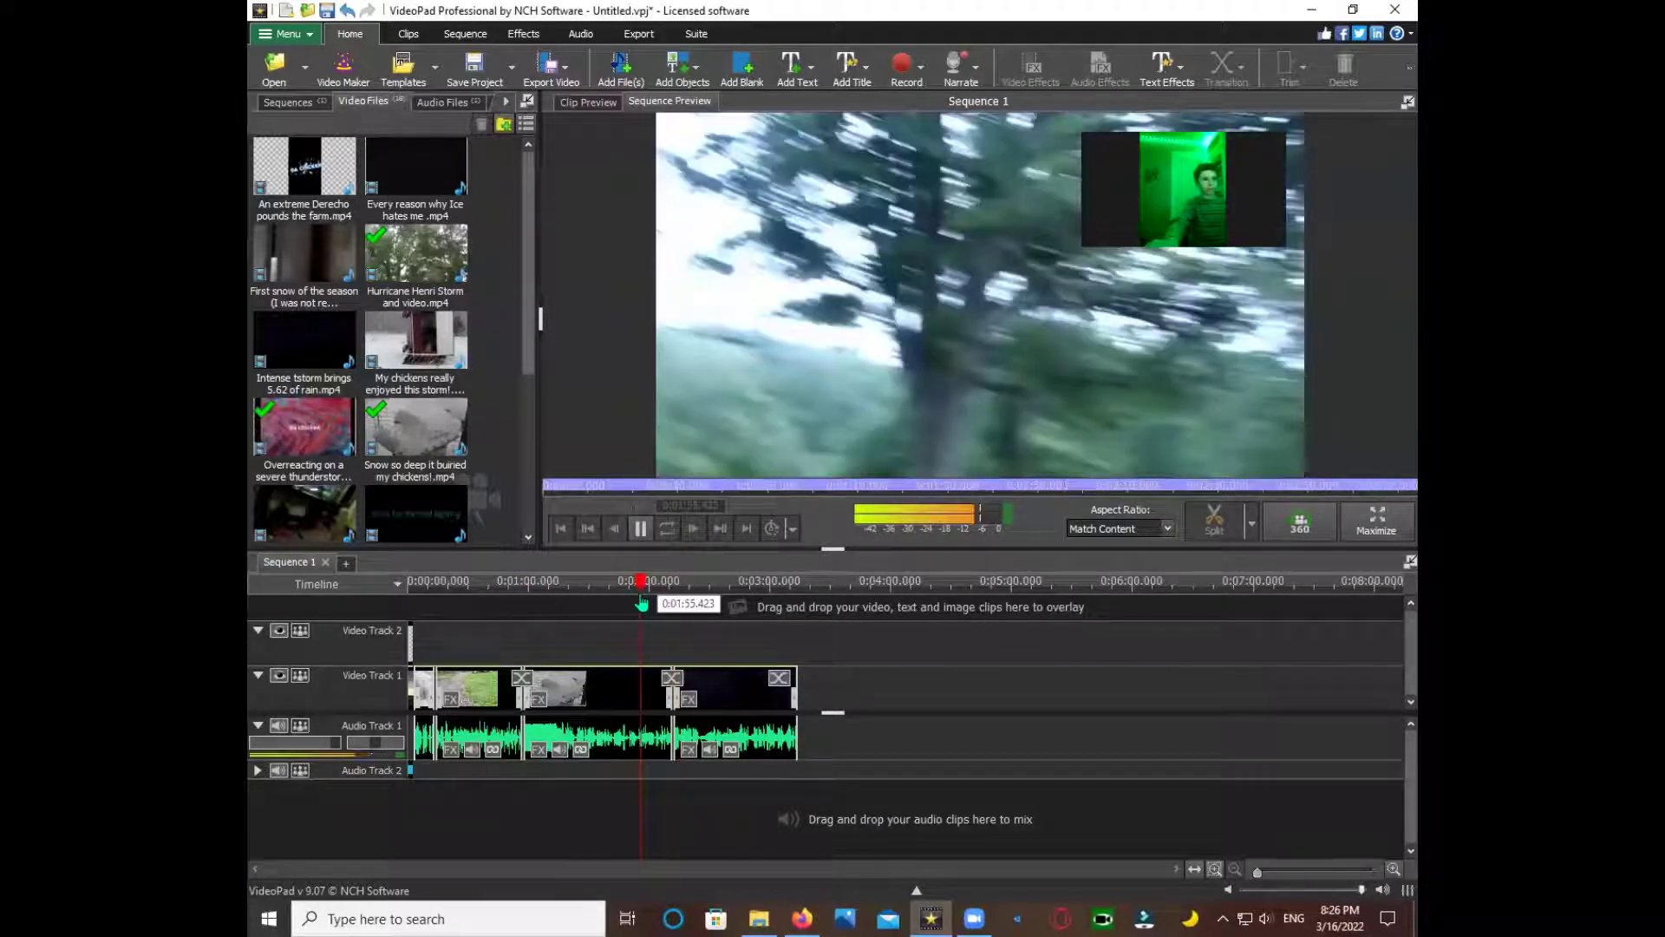
pyautogui.moveTo(652, 590); pyautogui.dragTo(677, 588)
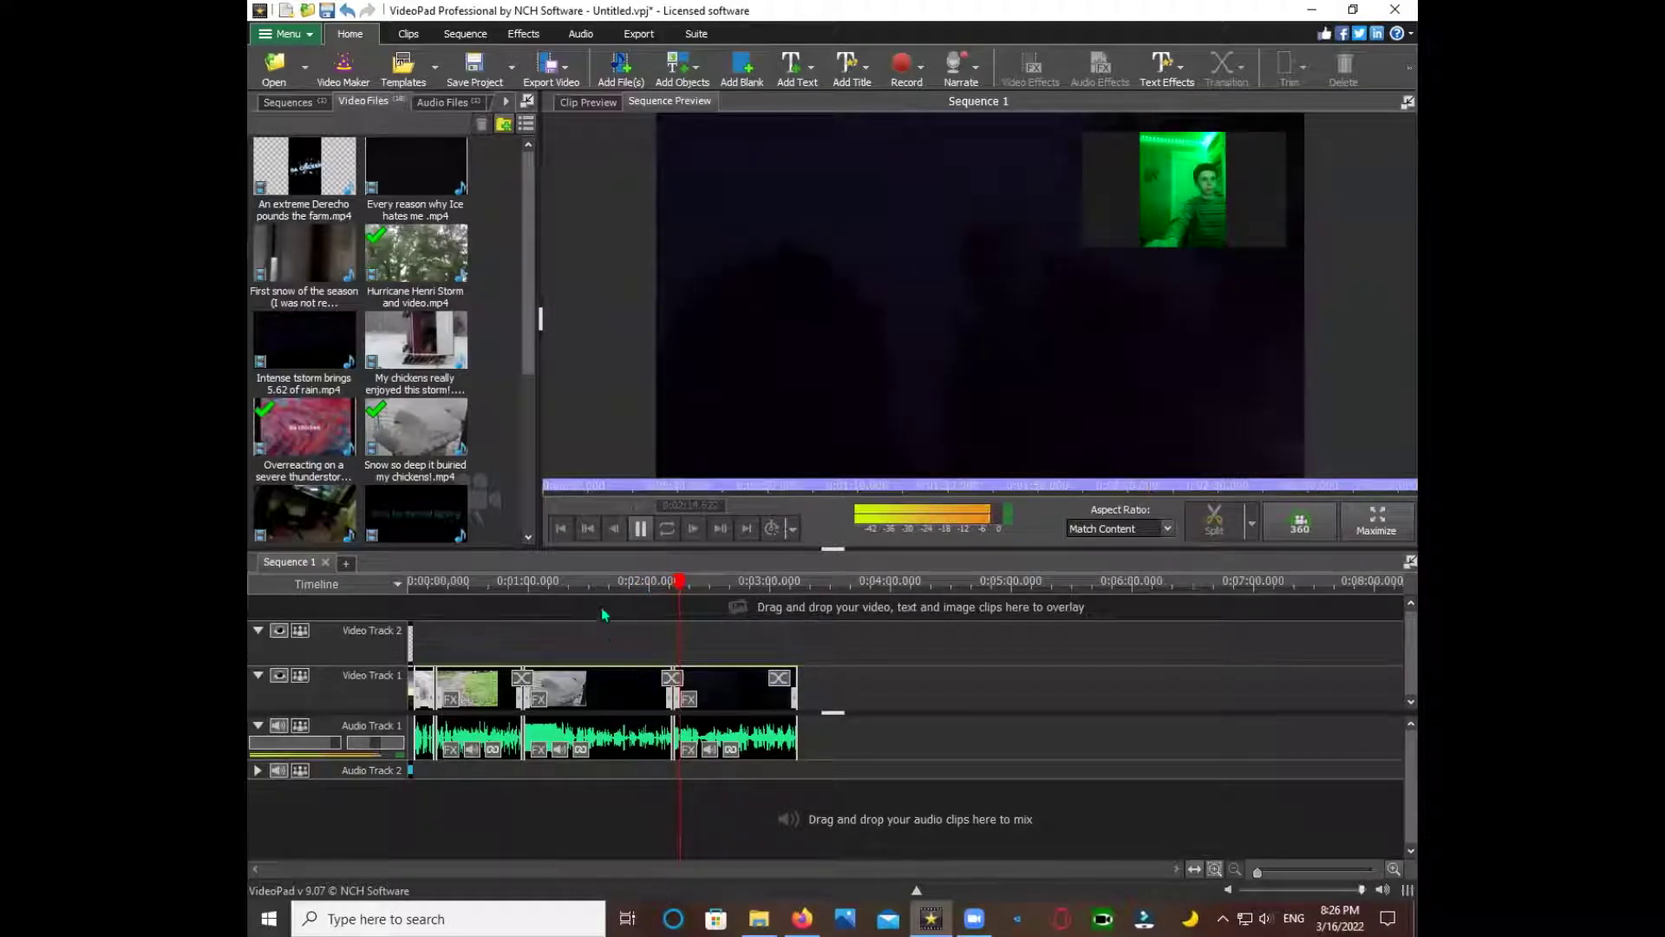
pyautogui.press('space')
# - Trim about 4 more seconds off the beginning of the thunderstorm clip and check the rest of it
pyautogui.scroll(2, 656, 685)
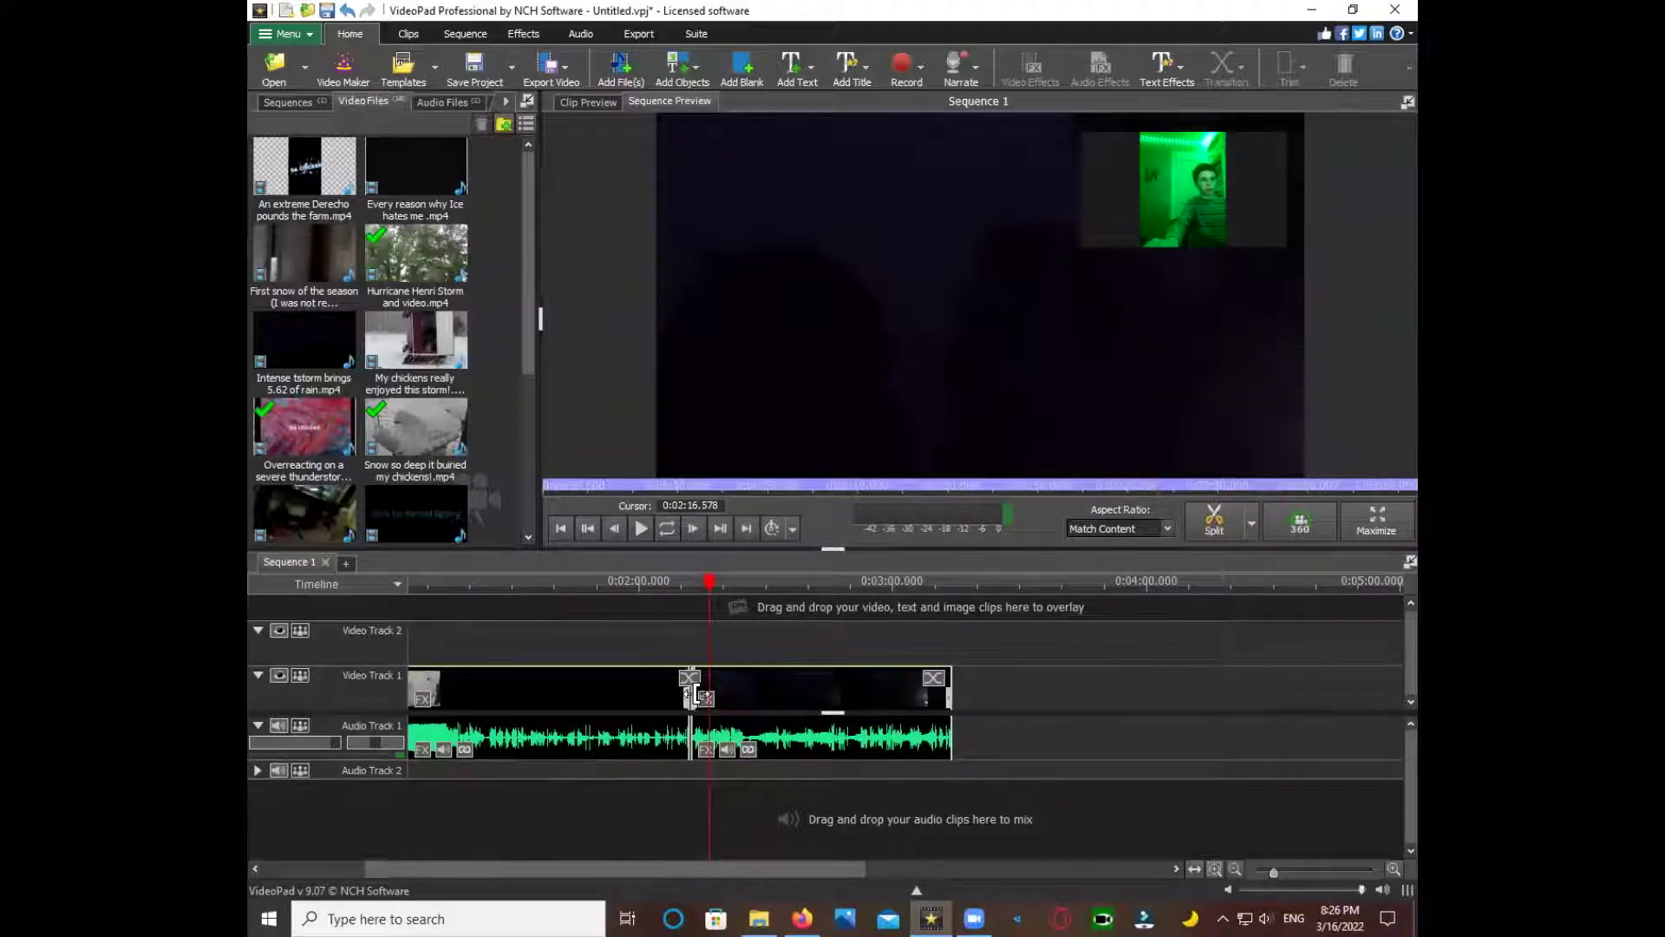
pyautogui.moveTo(707, 694); pyautogui.dragTo(724, 694)
pyautogui.moveTo(713, 598); pyautogui.dragTo(781, 607)
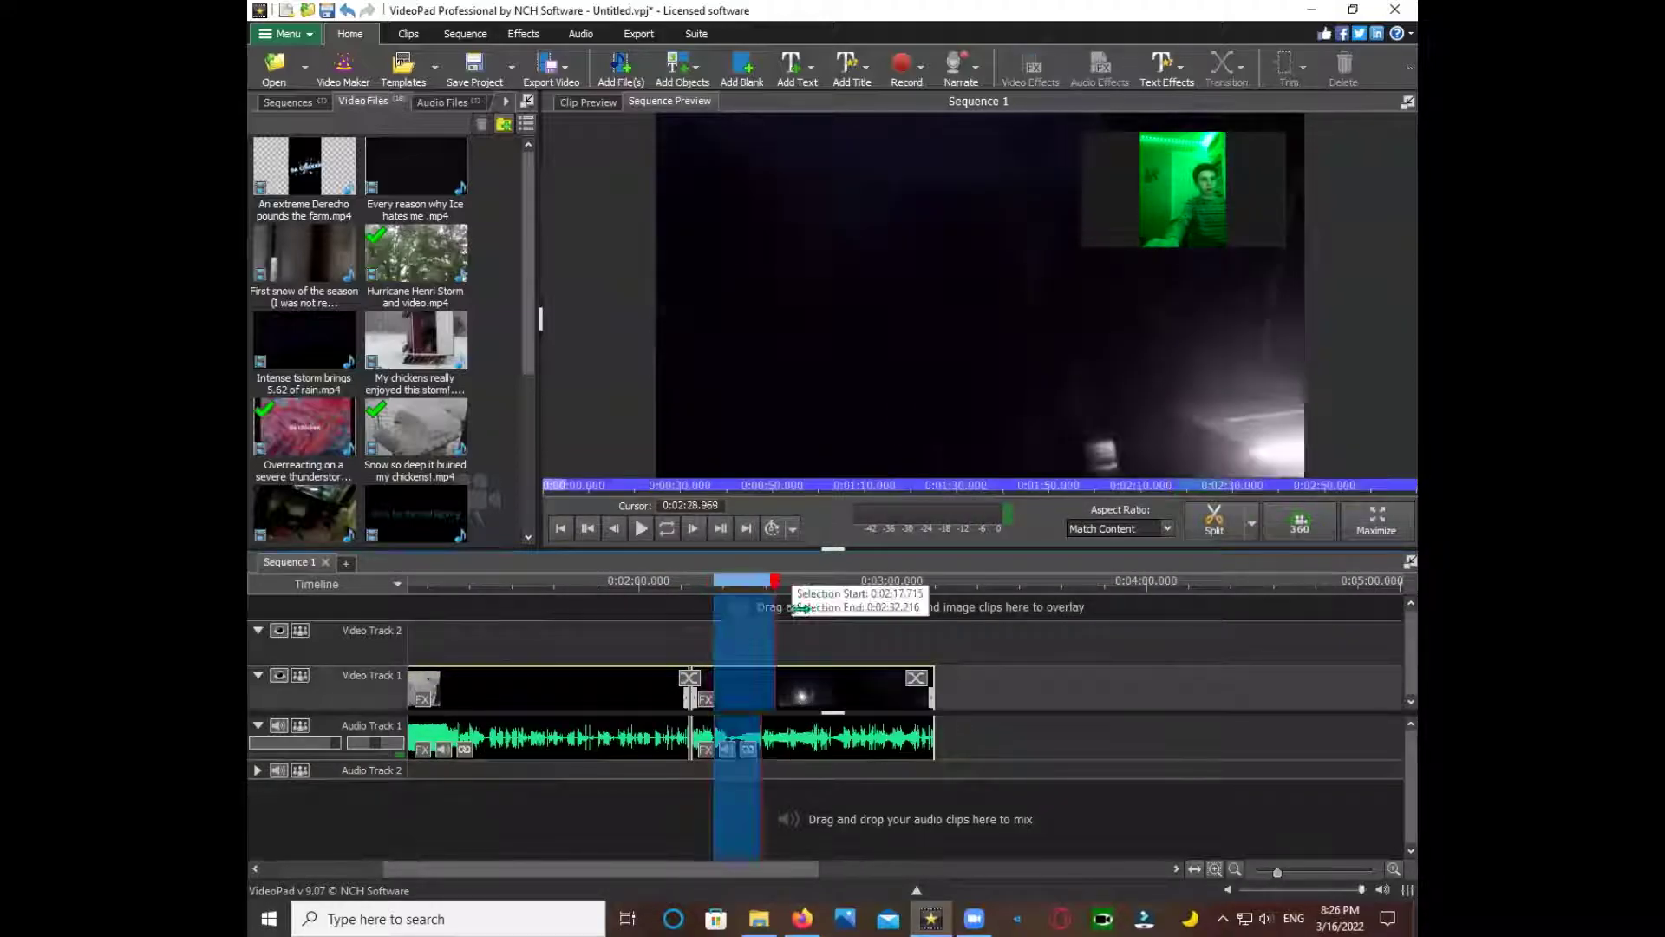
pyautogui.click(869, 607)
pyautogui.click(924, 655)
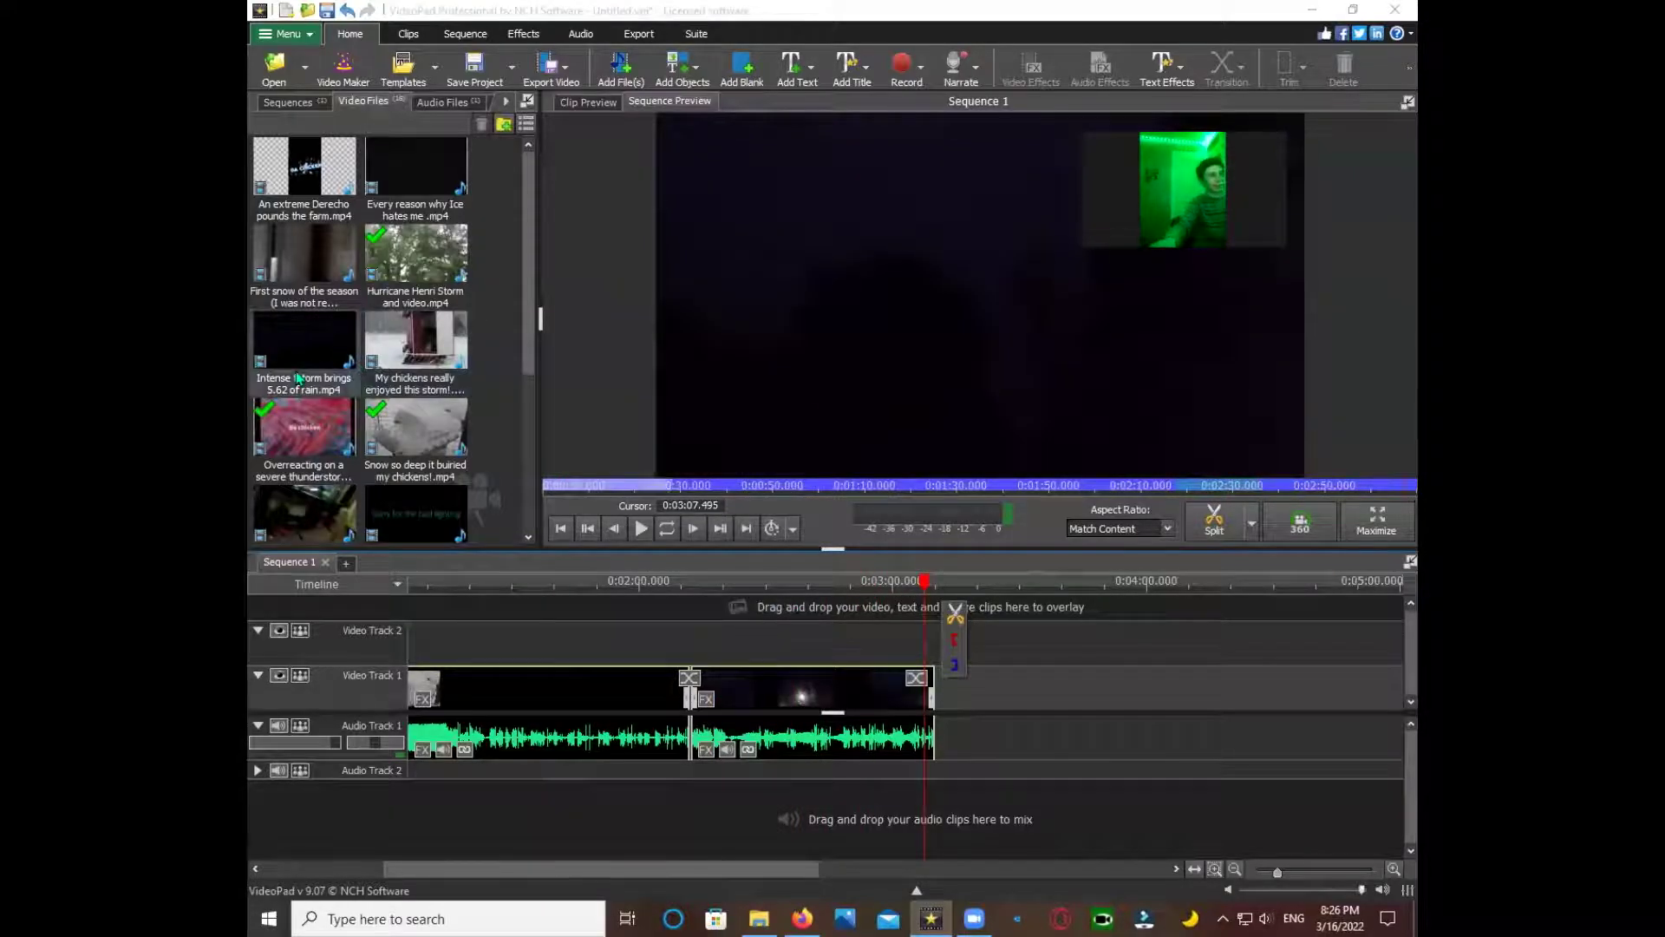
# - Append the "My chickens really enjoyed this storm!" video after the thunderstorm clip and shorten it to about 1:28
pyautogui.moveTo(422, 375); pyautogui.dragTo(988, 700)
pyautogui.moveTo(1205, 693); pyautogui.dragTo(586, 721)
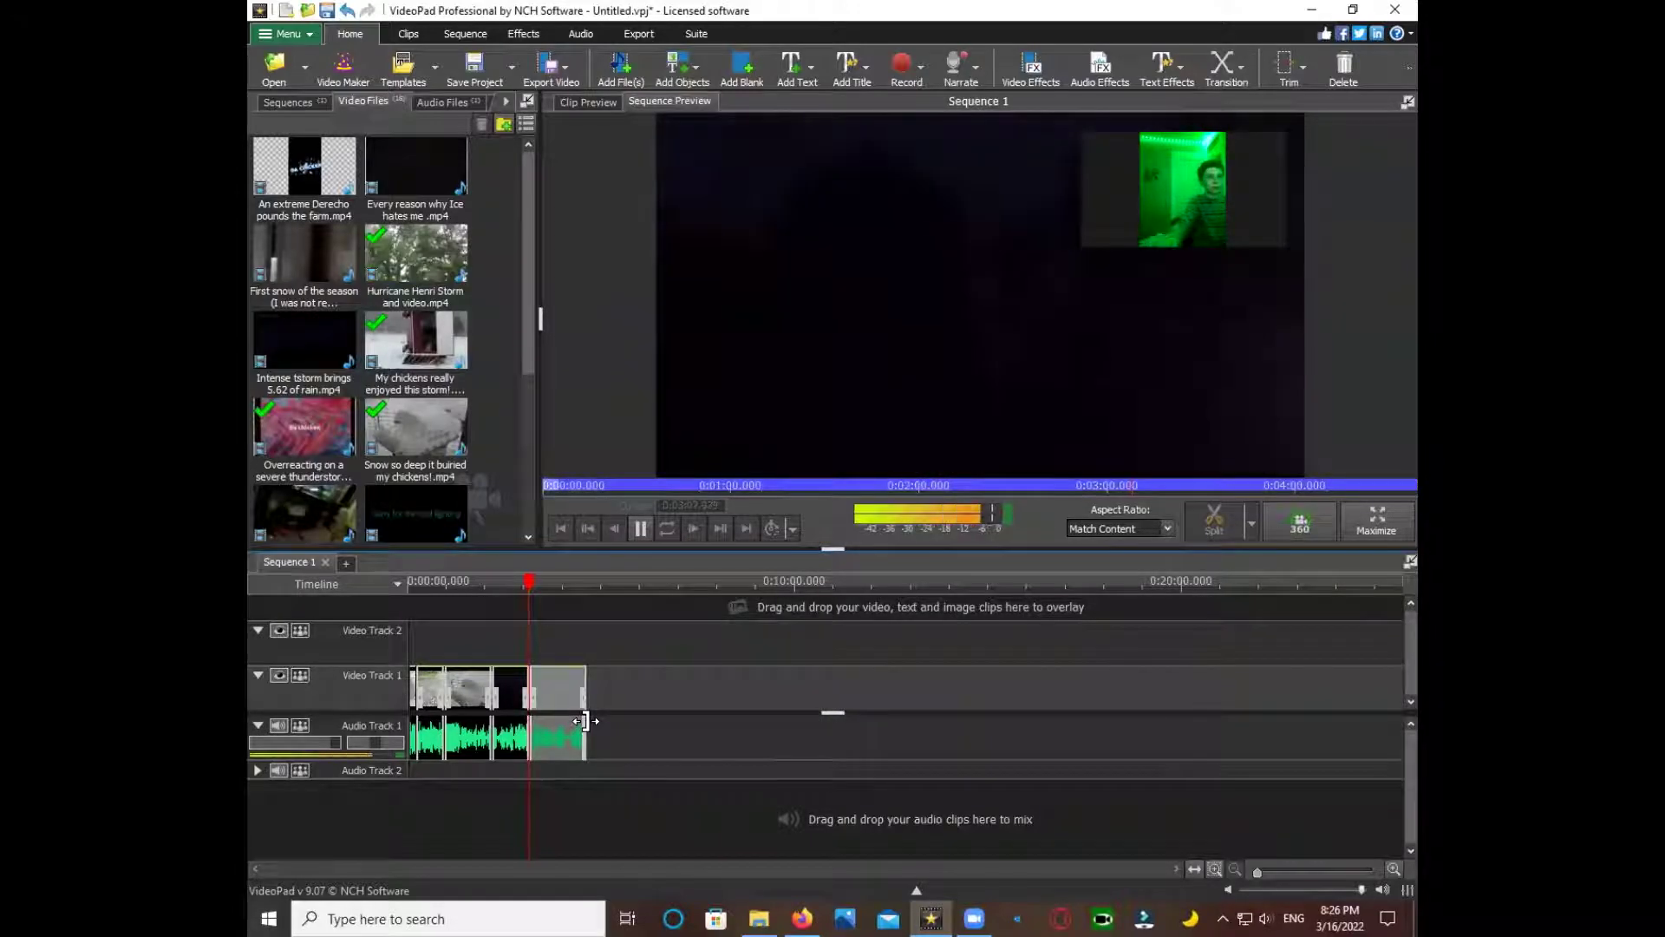
pyautogui.hotkey('ctrl', 'z')
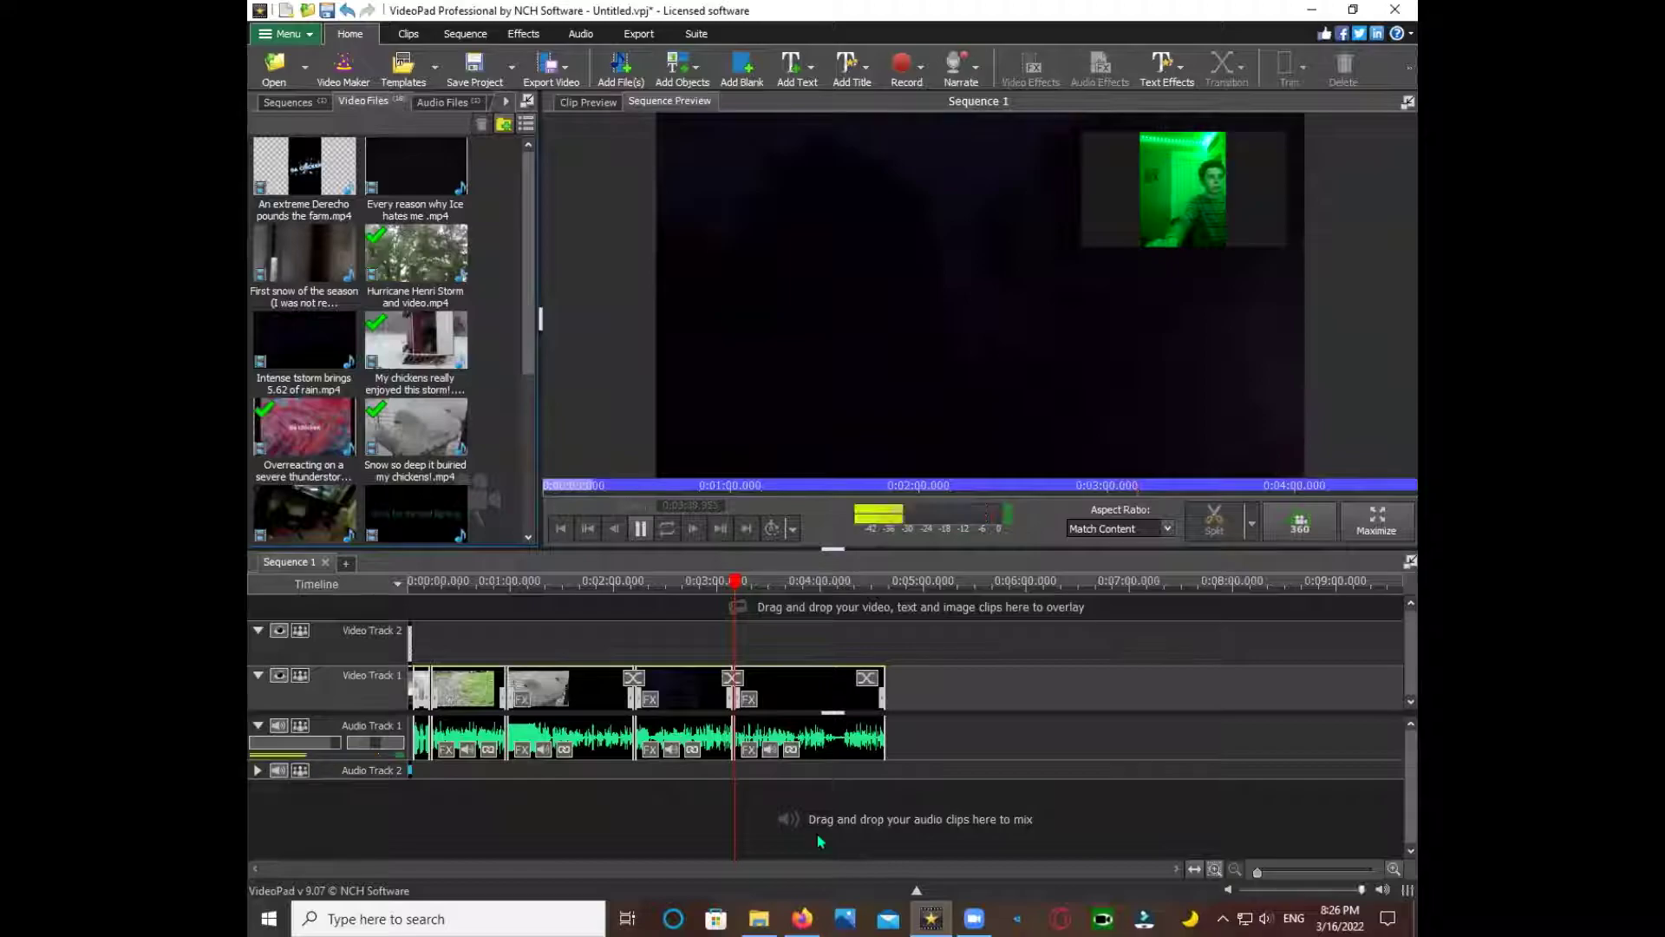
# - Preview the join between the thunderstorm clip and the chickens clip, and delete the chickens clip from the timeline
pyautogui.moveTo(748, 598)
pyautogui.mouseDown()
pyautogui.moveTo(763, 597)
pyautogui.moveTo(711, 608)
pyautogui.mouseUp()
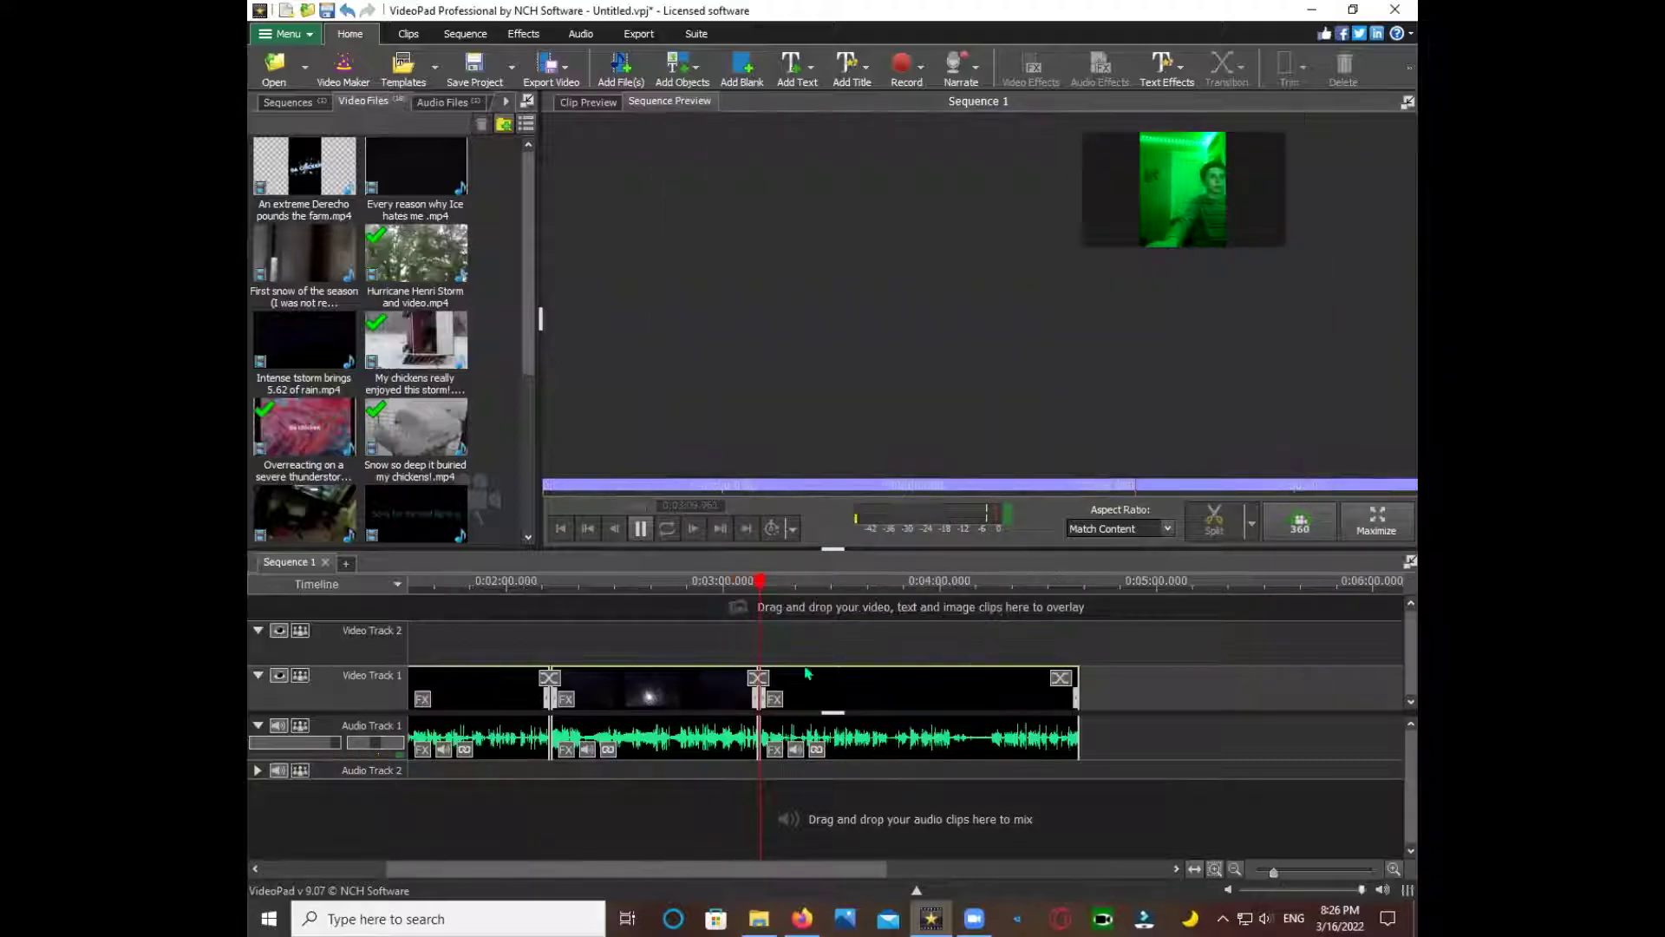
pyautogui.scroll(5, 830, 695)
pyautogui.press('space')
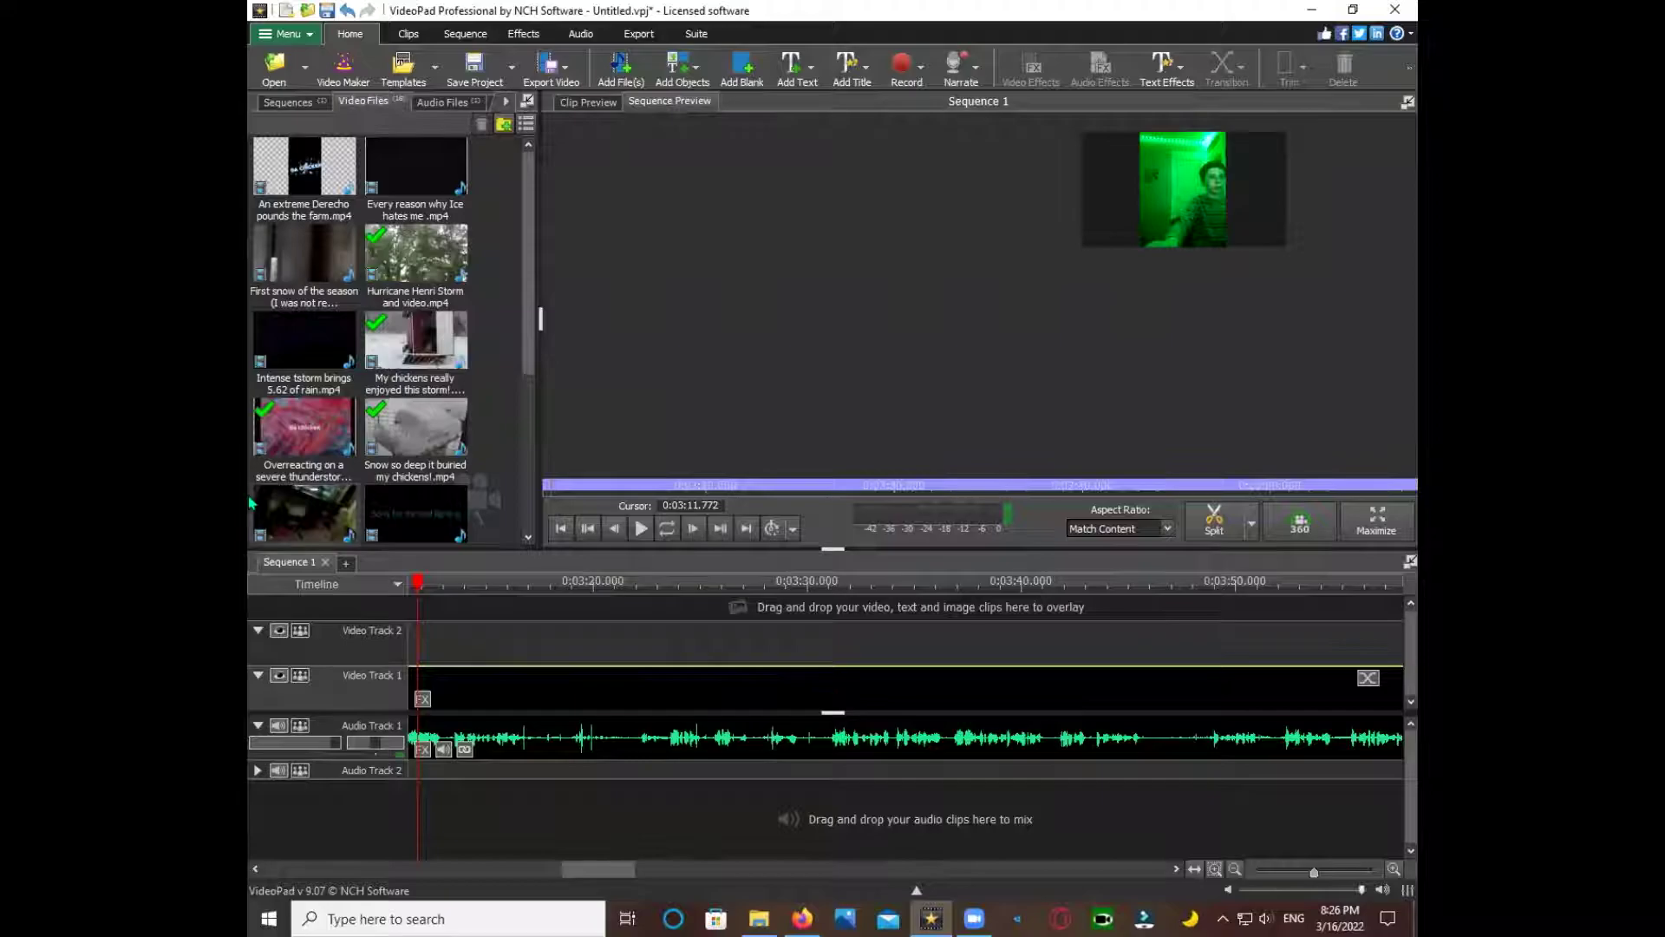
pyautogui.rightClick(617, 683)
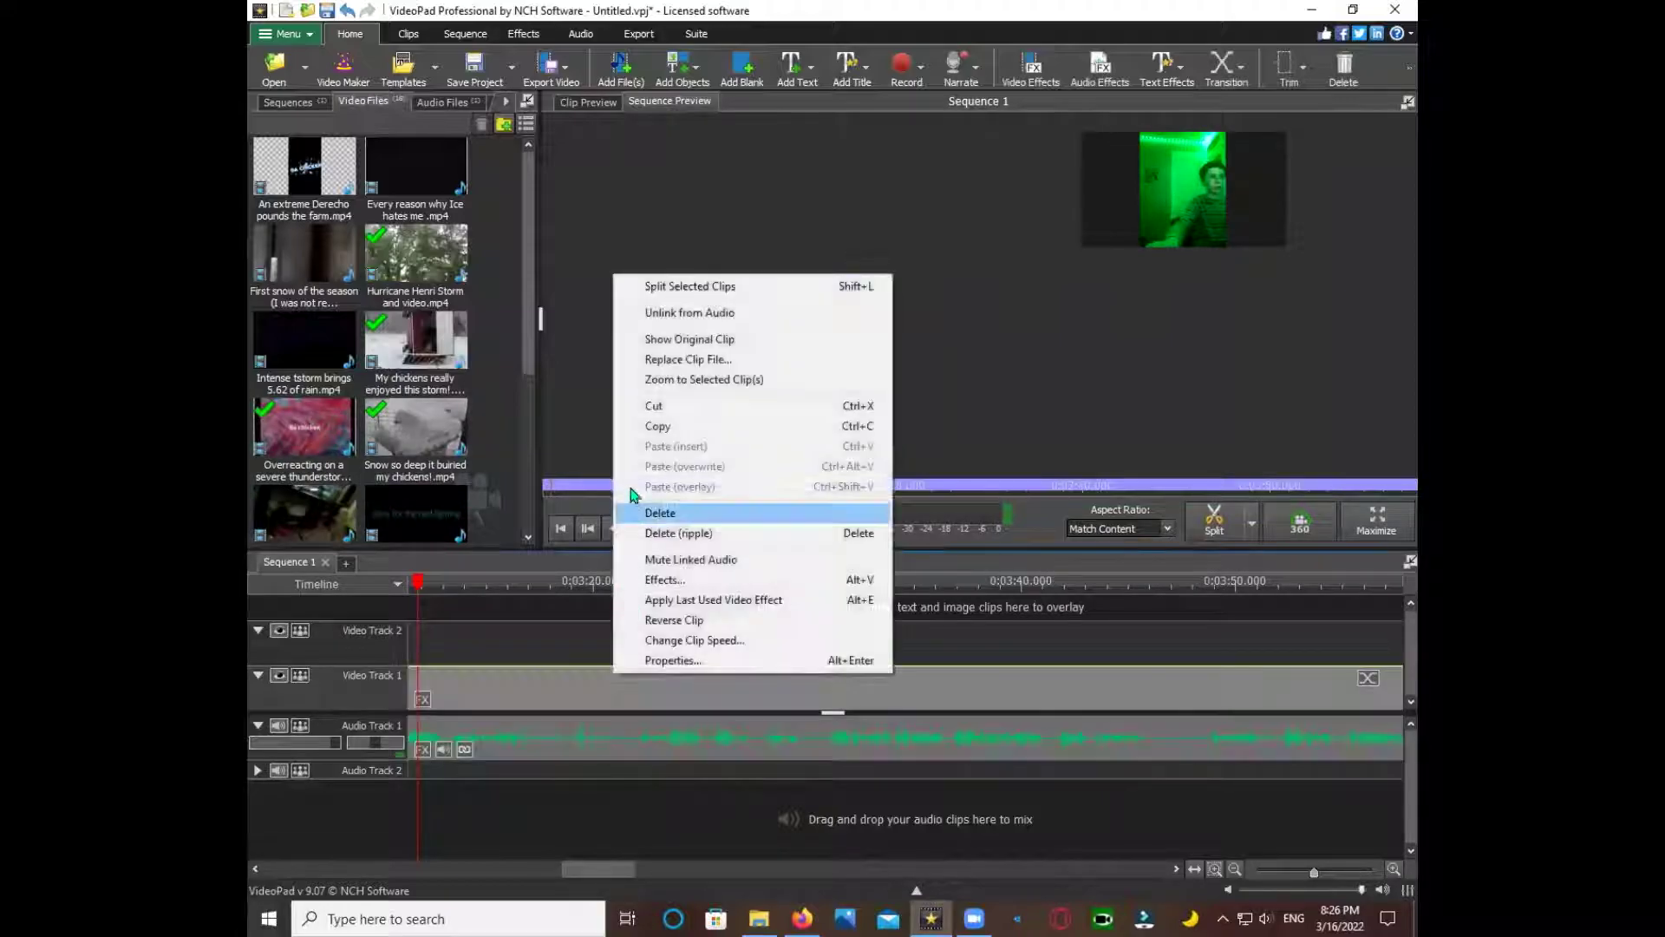
pyautogui.click(634, 513)
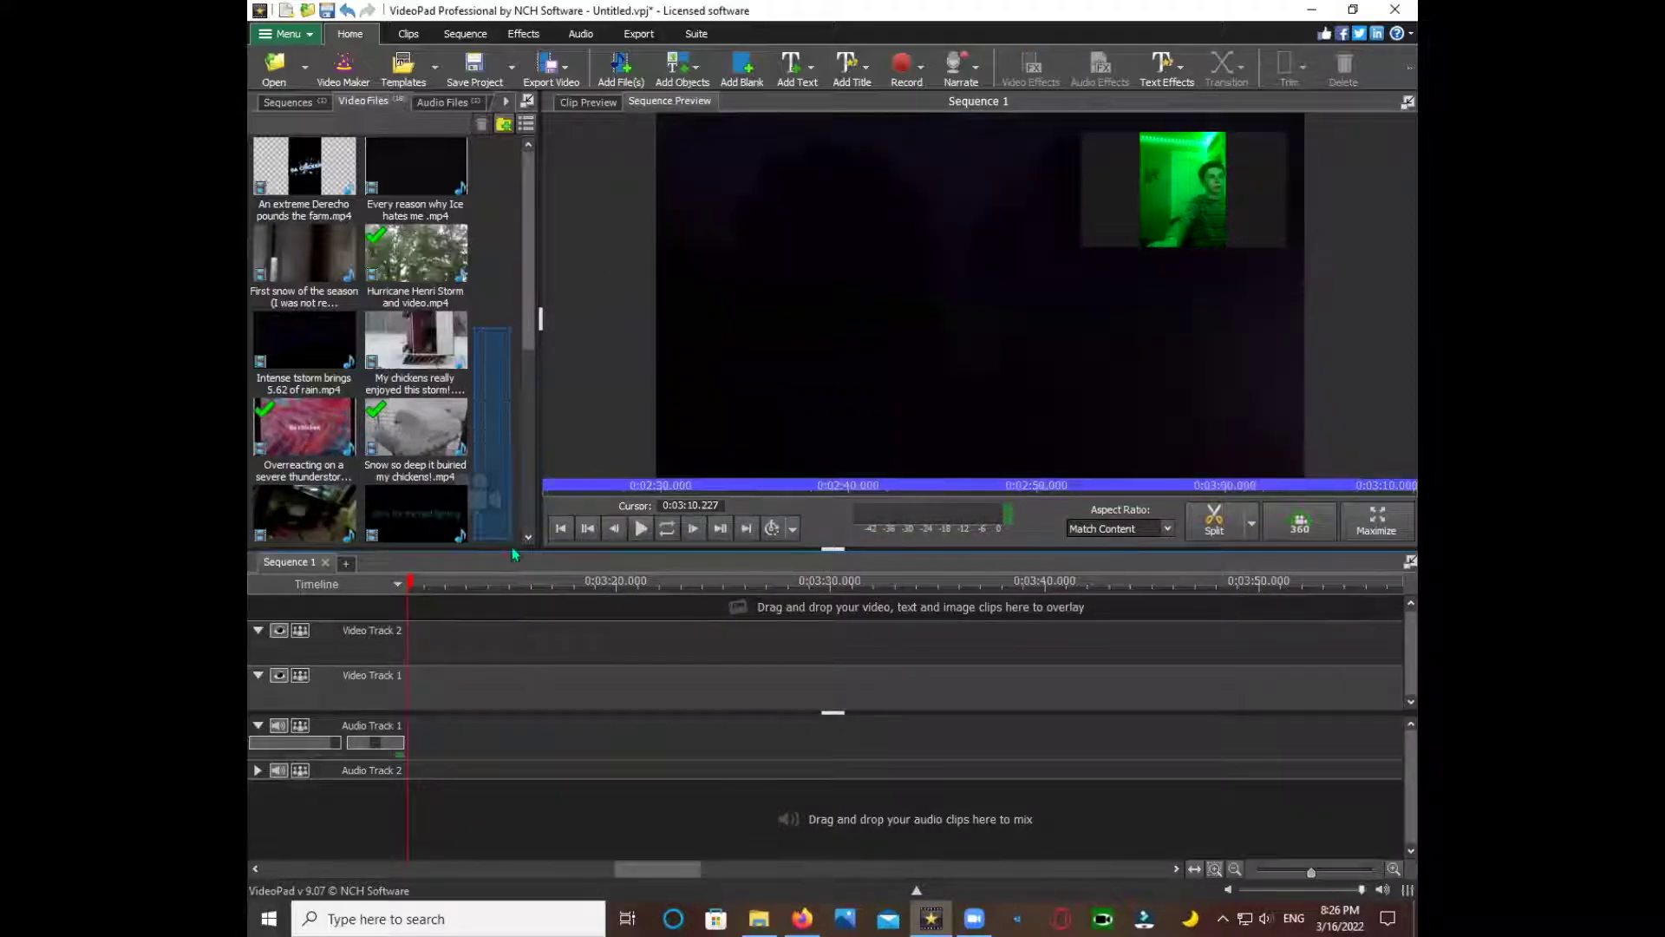
# - Append the "My chickens really enjoyed this storm!" video again, shorten it to about 1:17, and preview it through to its end
pyautogui.moveTo(417, 343); pyautogui.dragTo(559, 730)
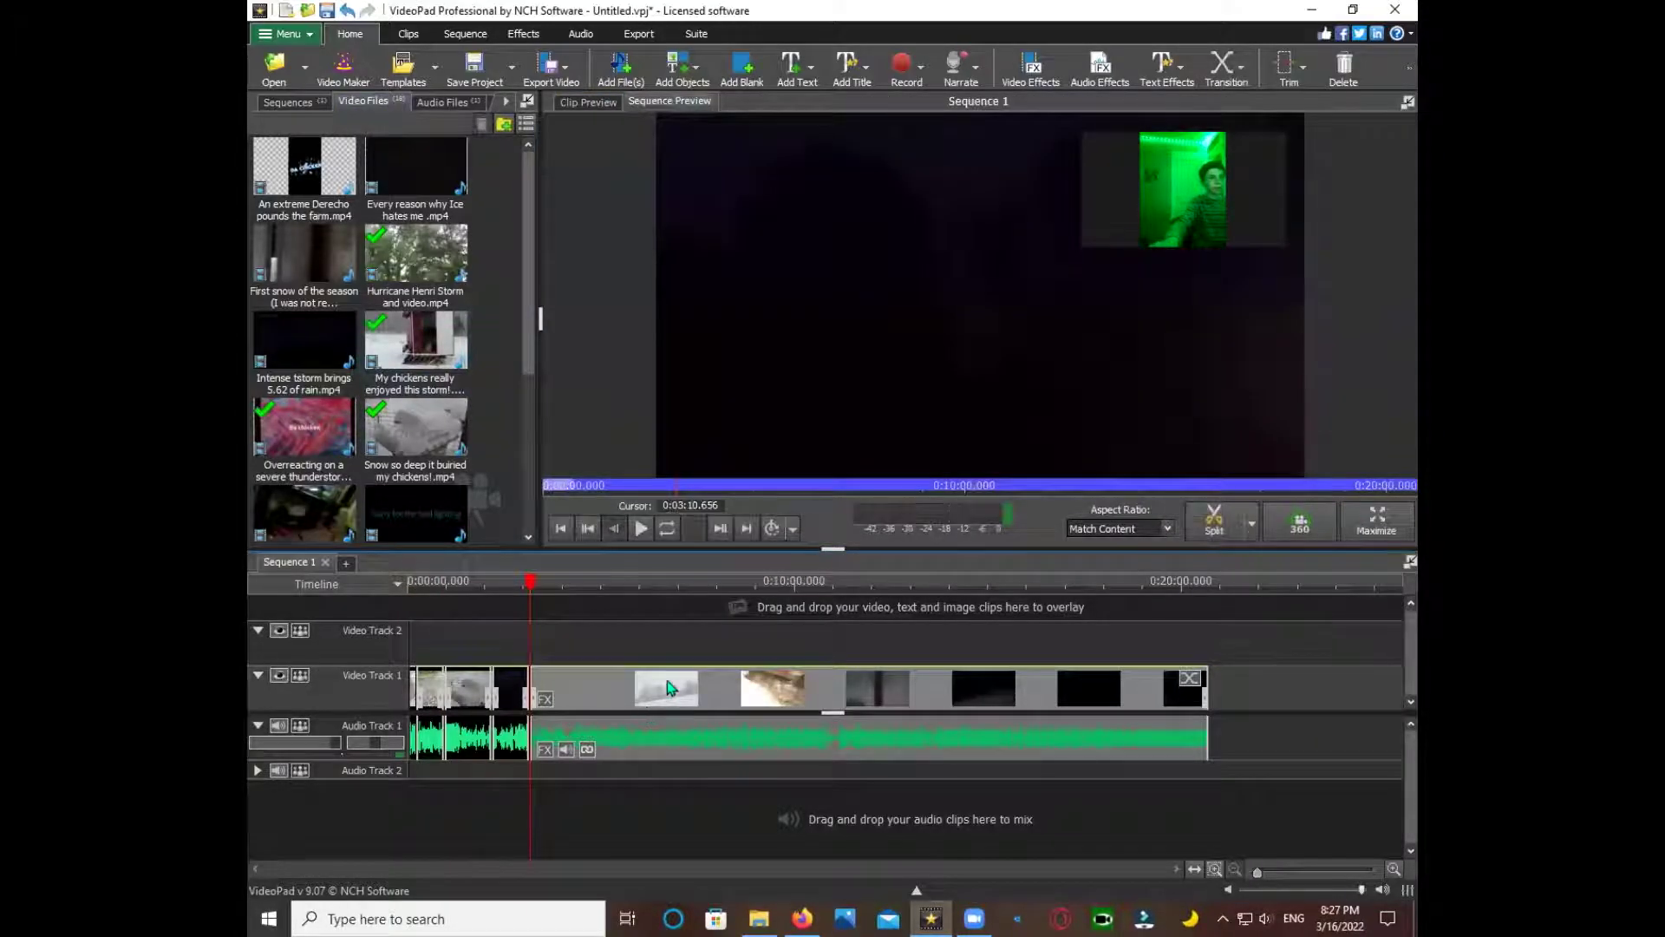
pyautogui.moveTo(959, 721); pyautogui.dragTo(596, 703)
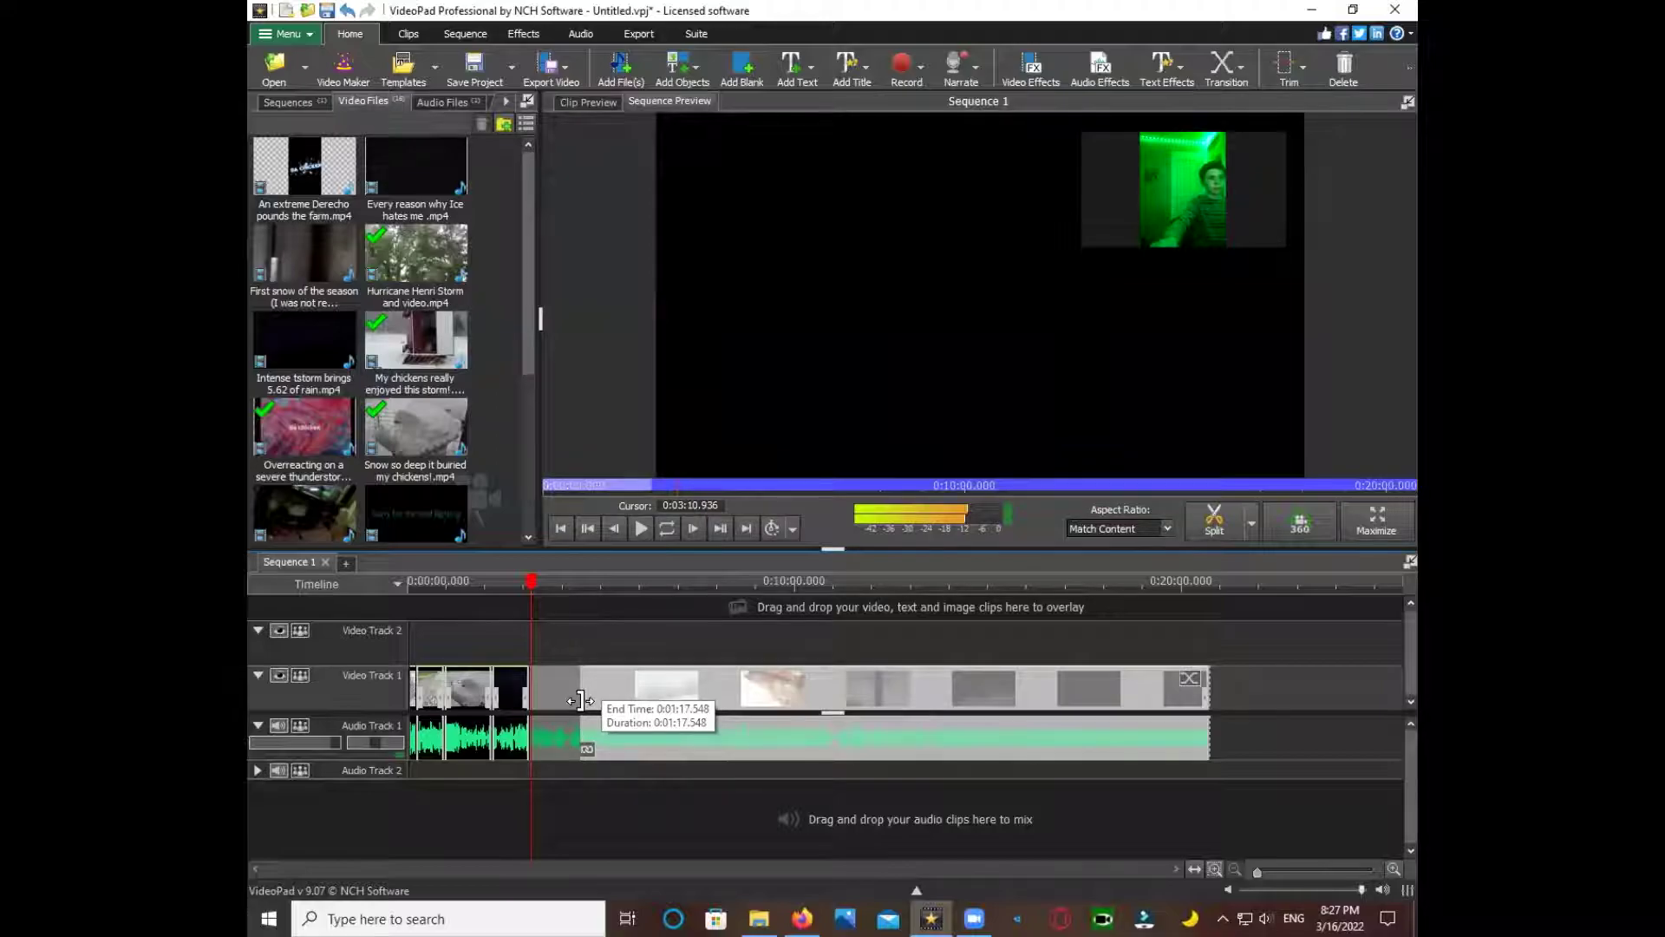
pyautogui.moveTo(581, 700); pyautogui.dragTo(582, 706)
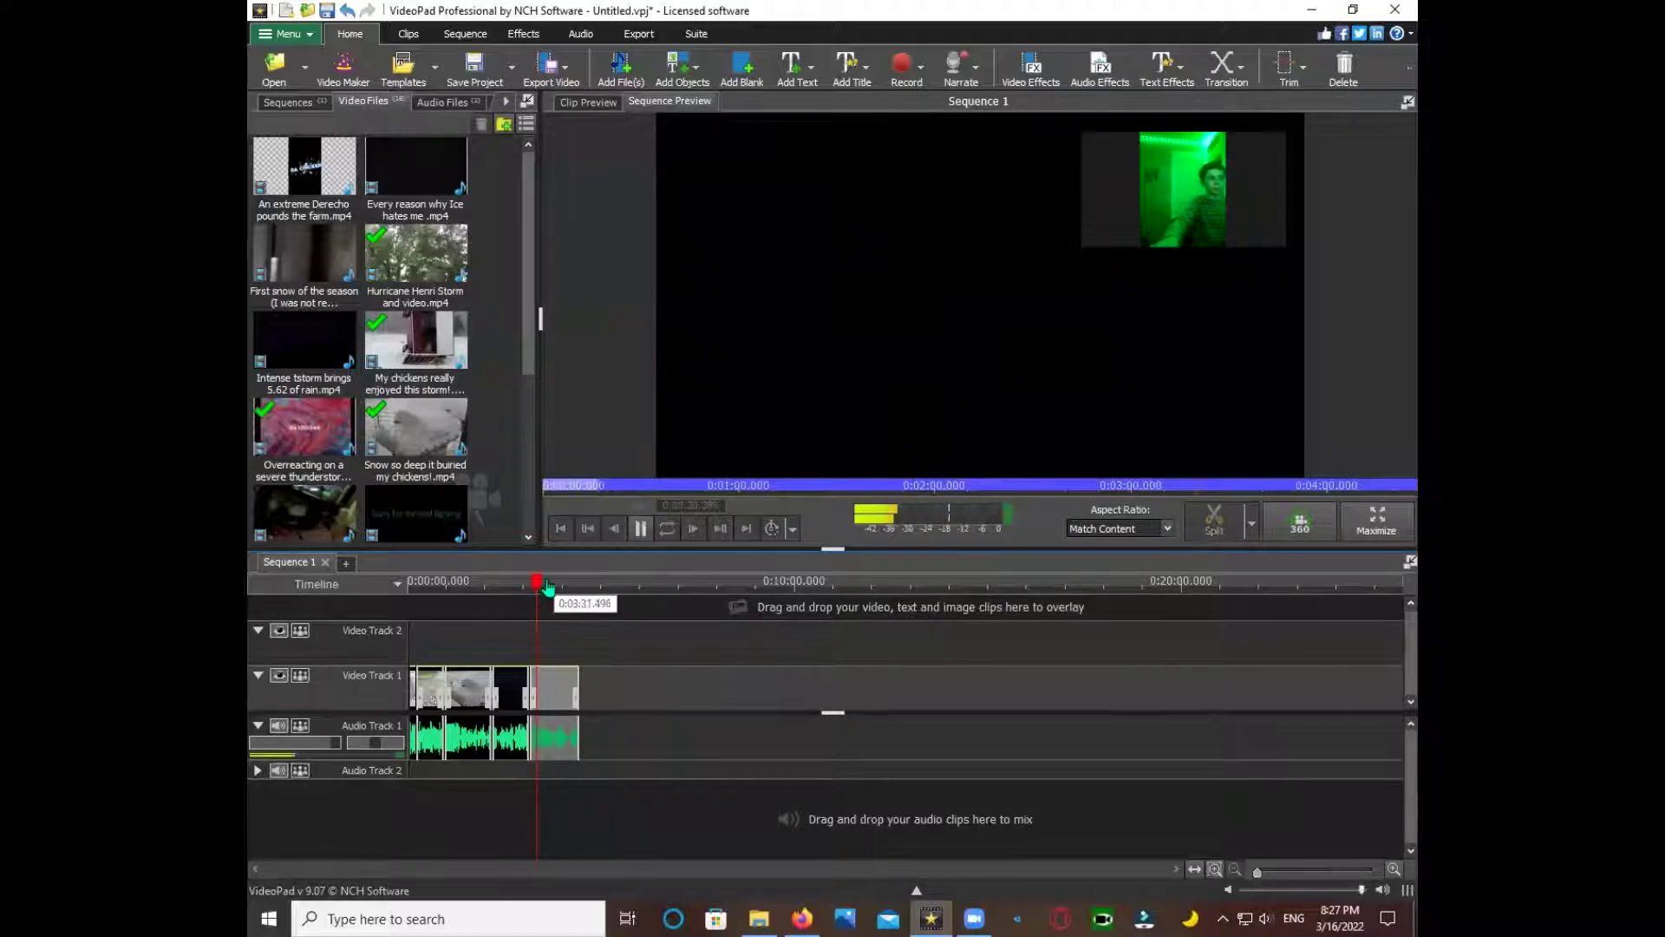
pyautogui.click(587, 591)
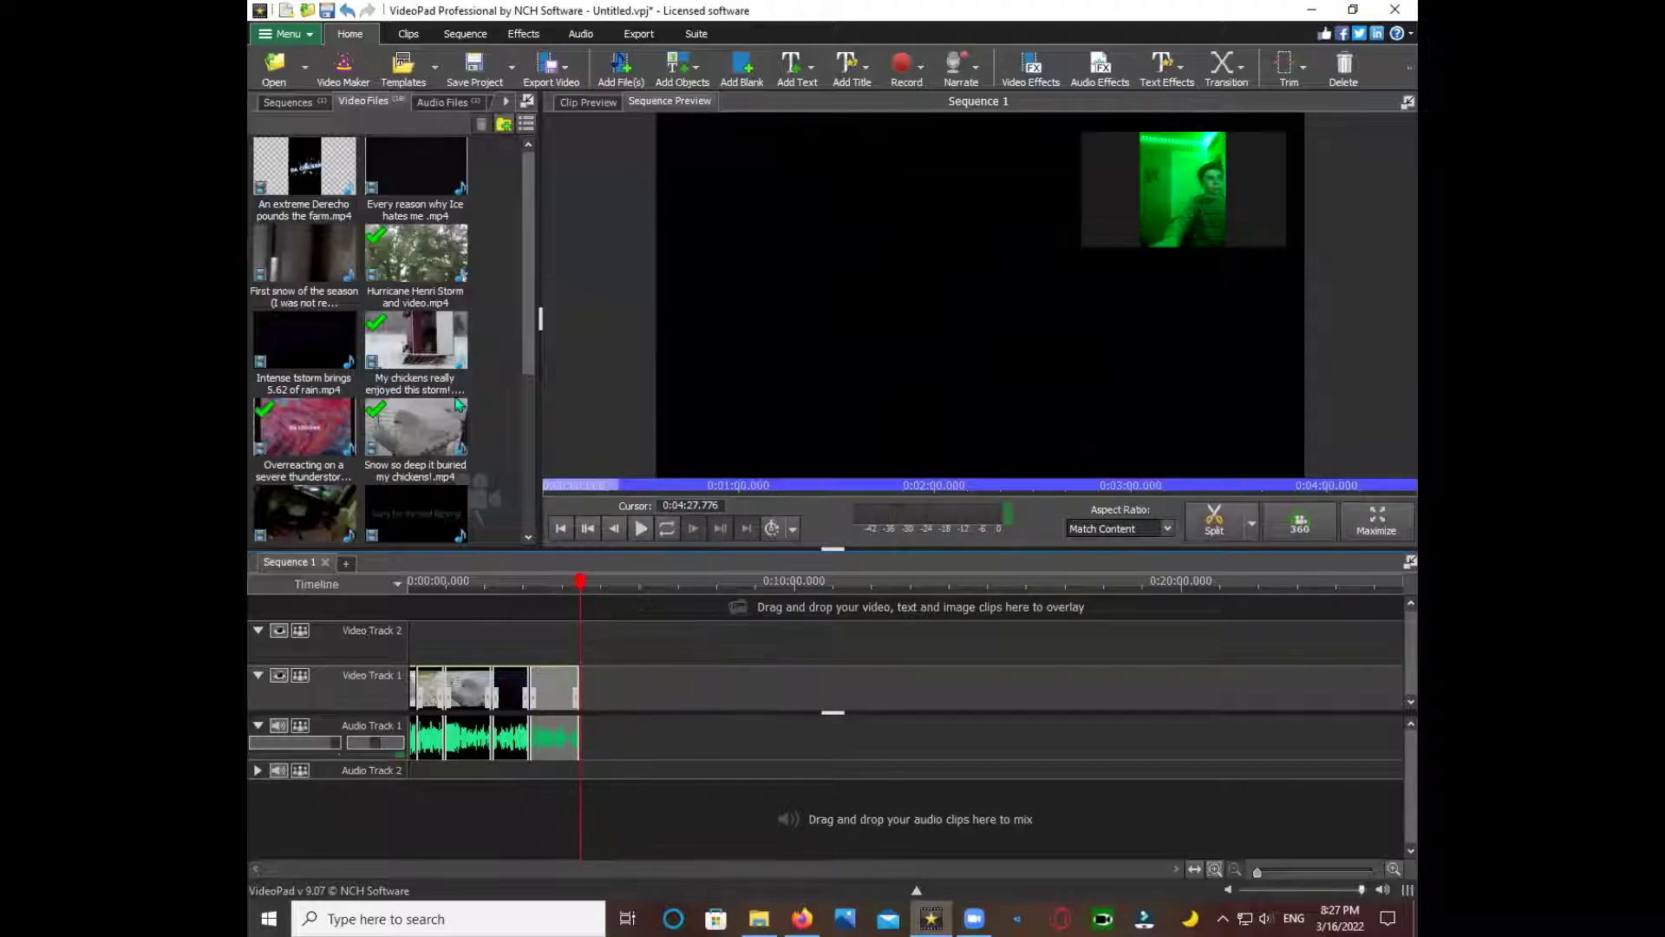
# - Append the "First snow of the season" video after the chickens clip, shortened to about 1:15, and preview parts of it
pyautogui.moveTo(316, 258); pyautogui.dragTo(881, 731)
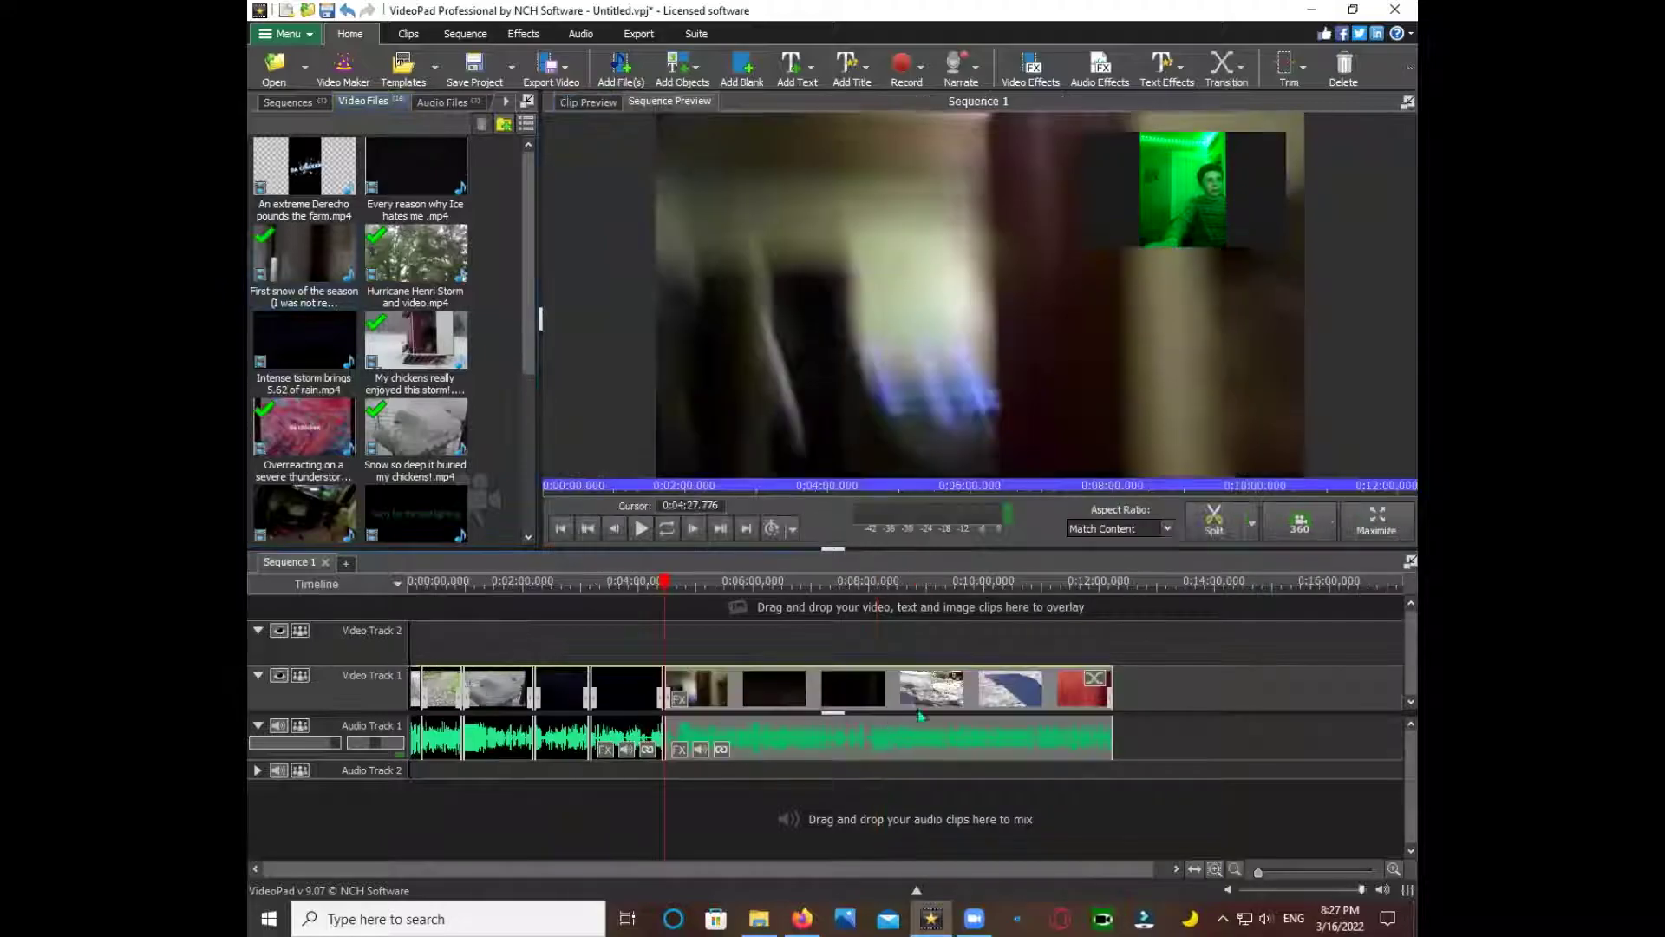
pyautogui.moveTo(805, 655); pyautogui.dragTo(736, 664)
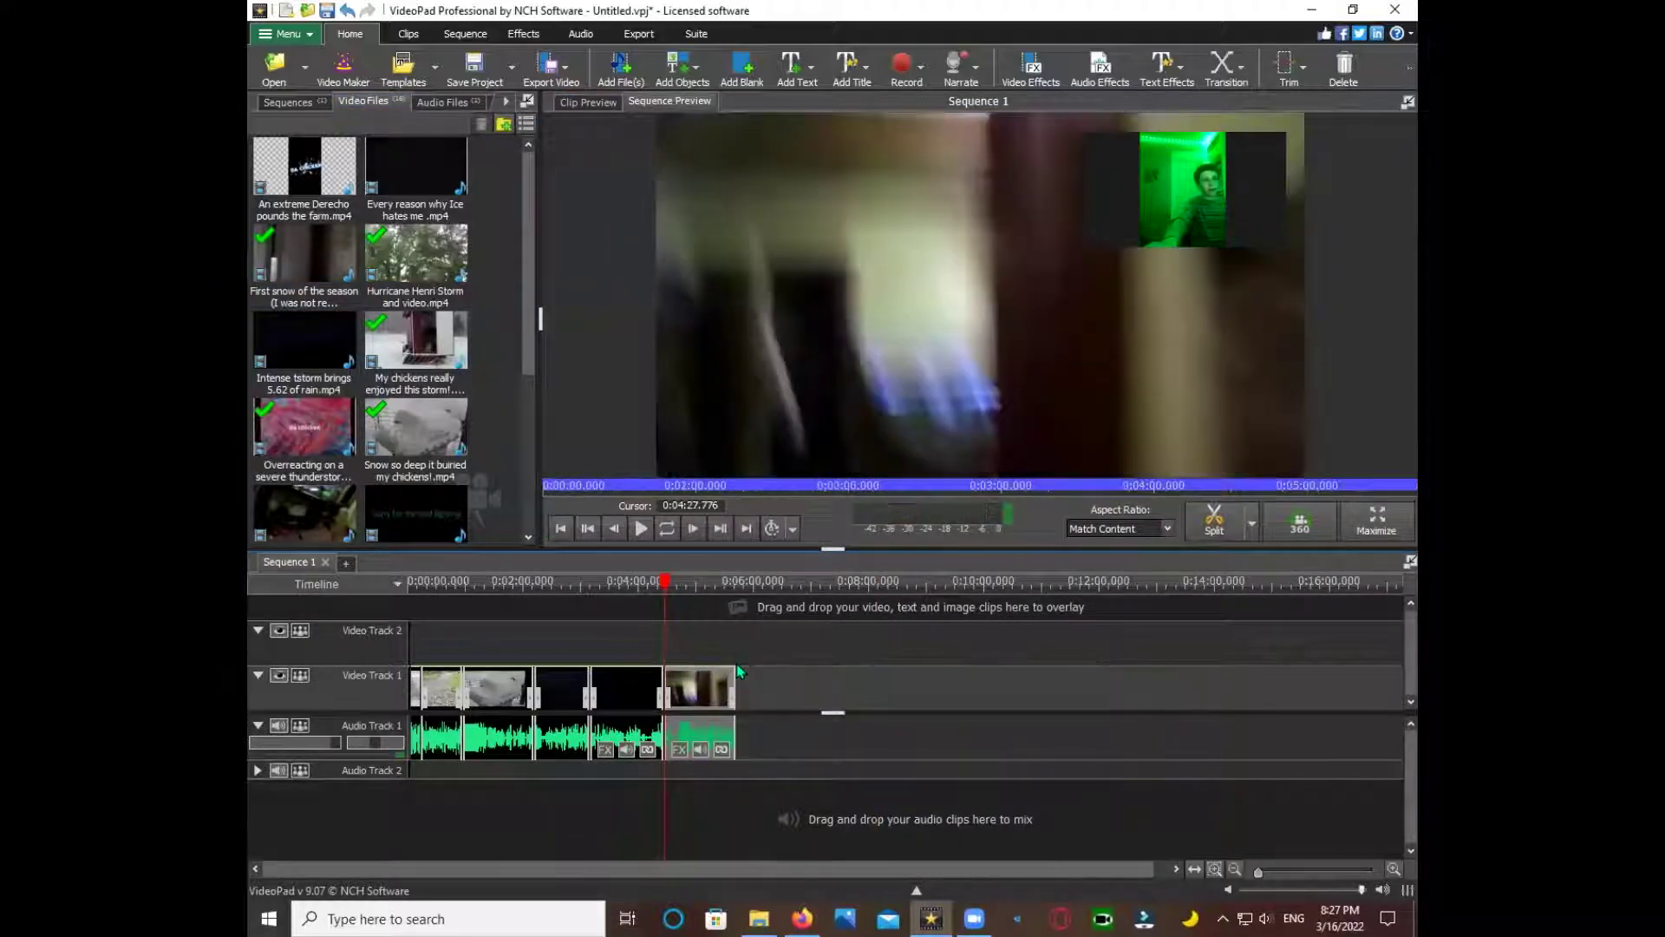
pyautogui.press('space')
pyautogui.click(691, 601)
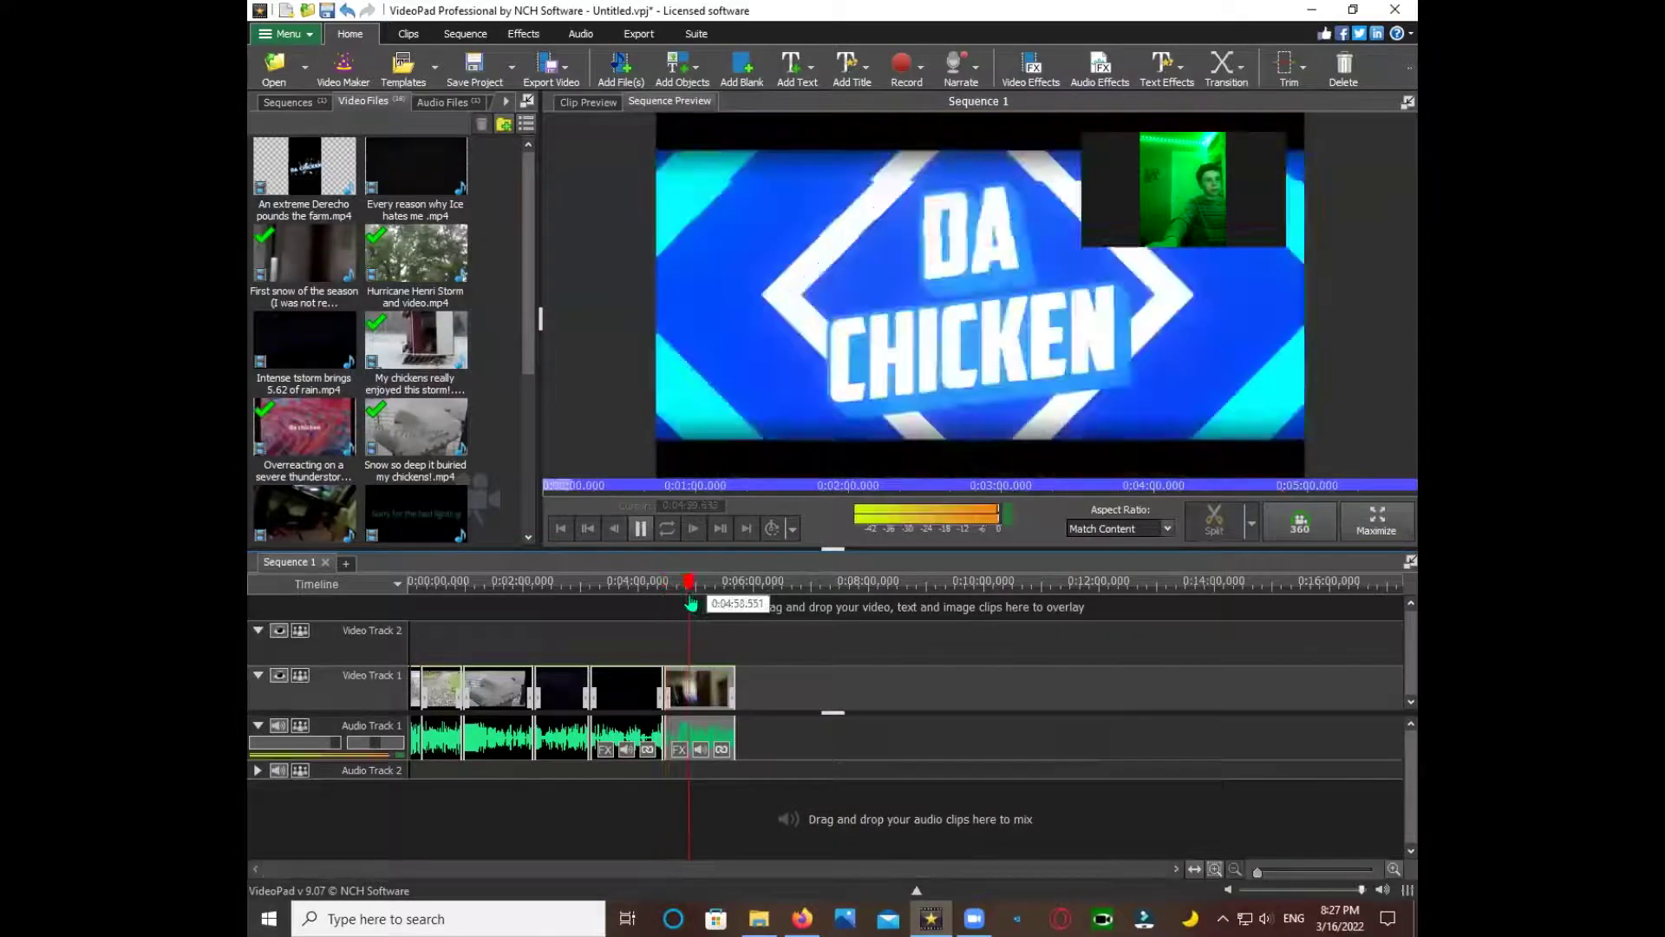
pyautogui.click(683, 602)
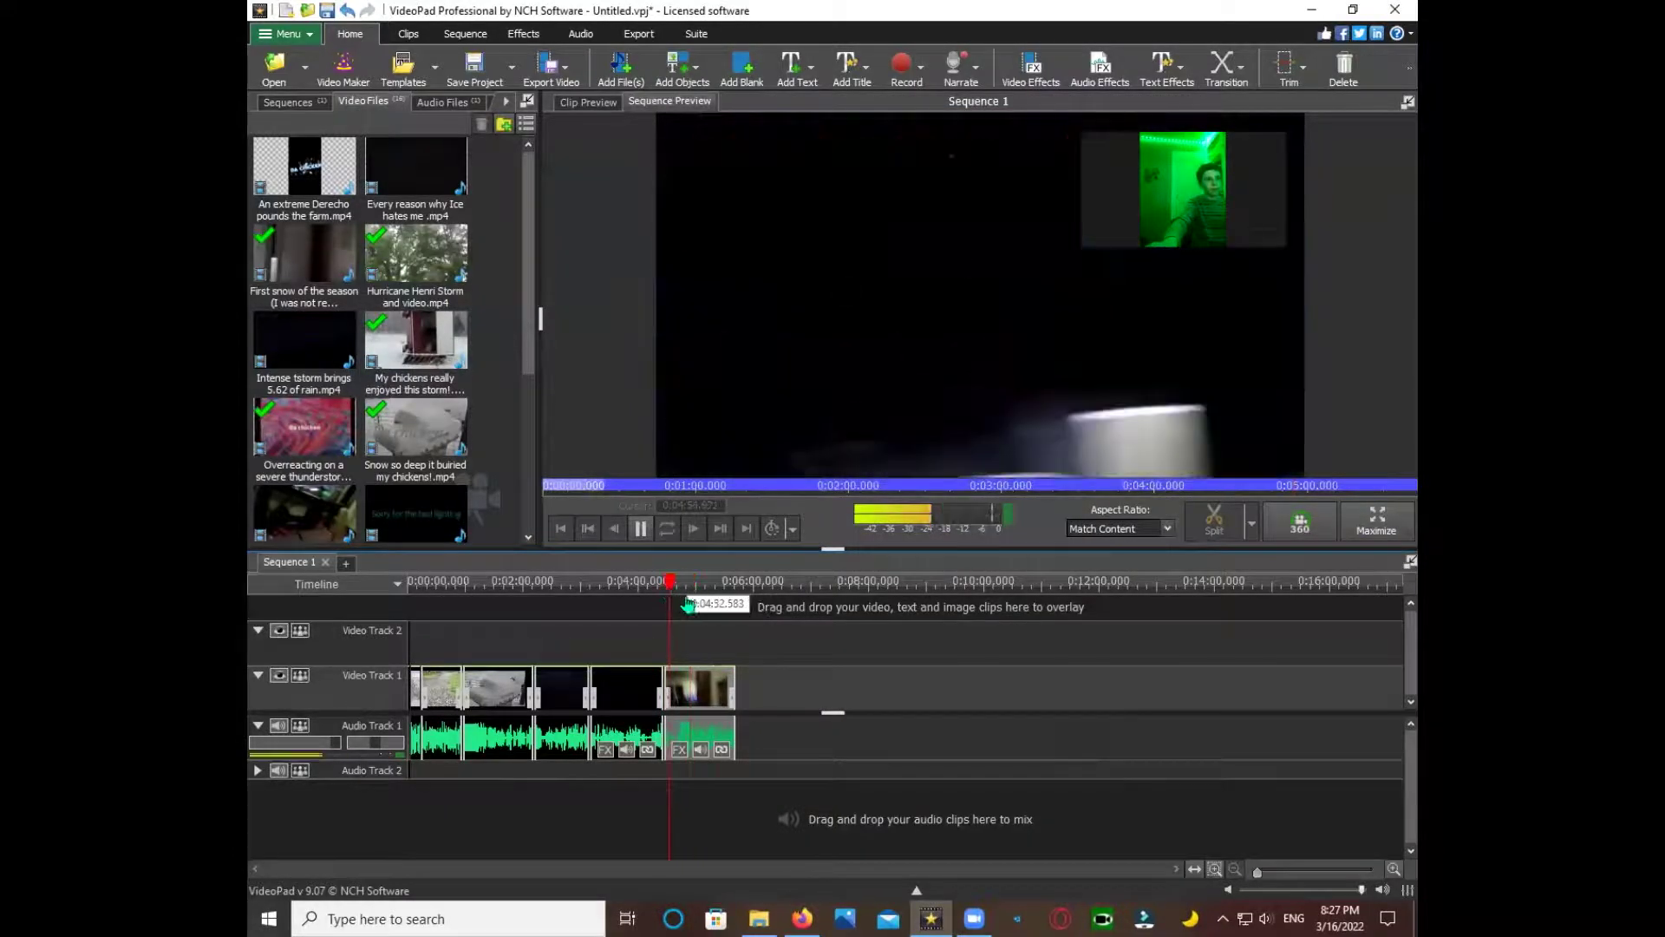
pyautogui.click(689, 599)
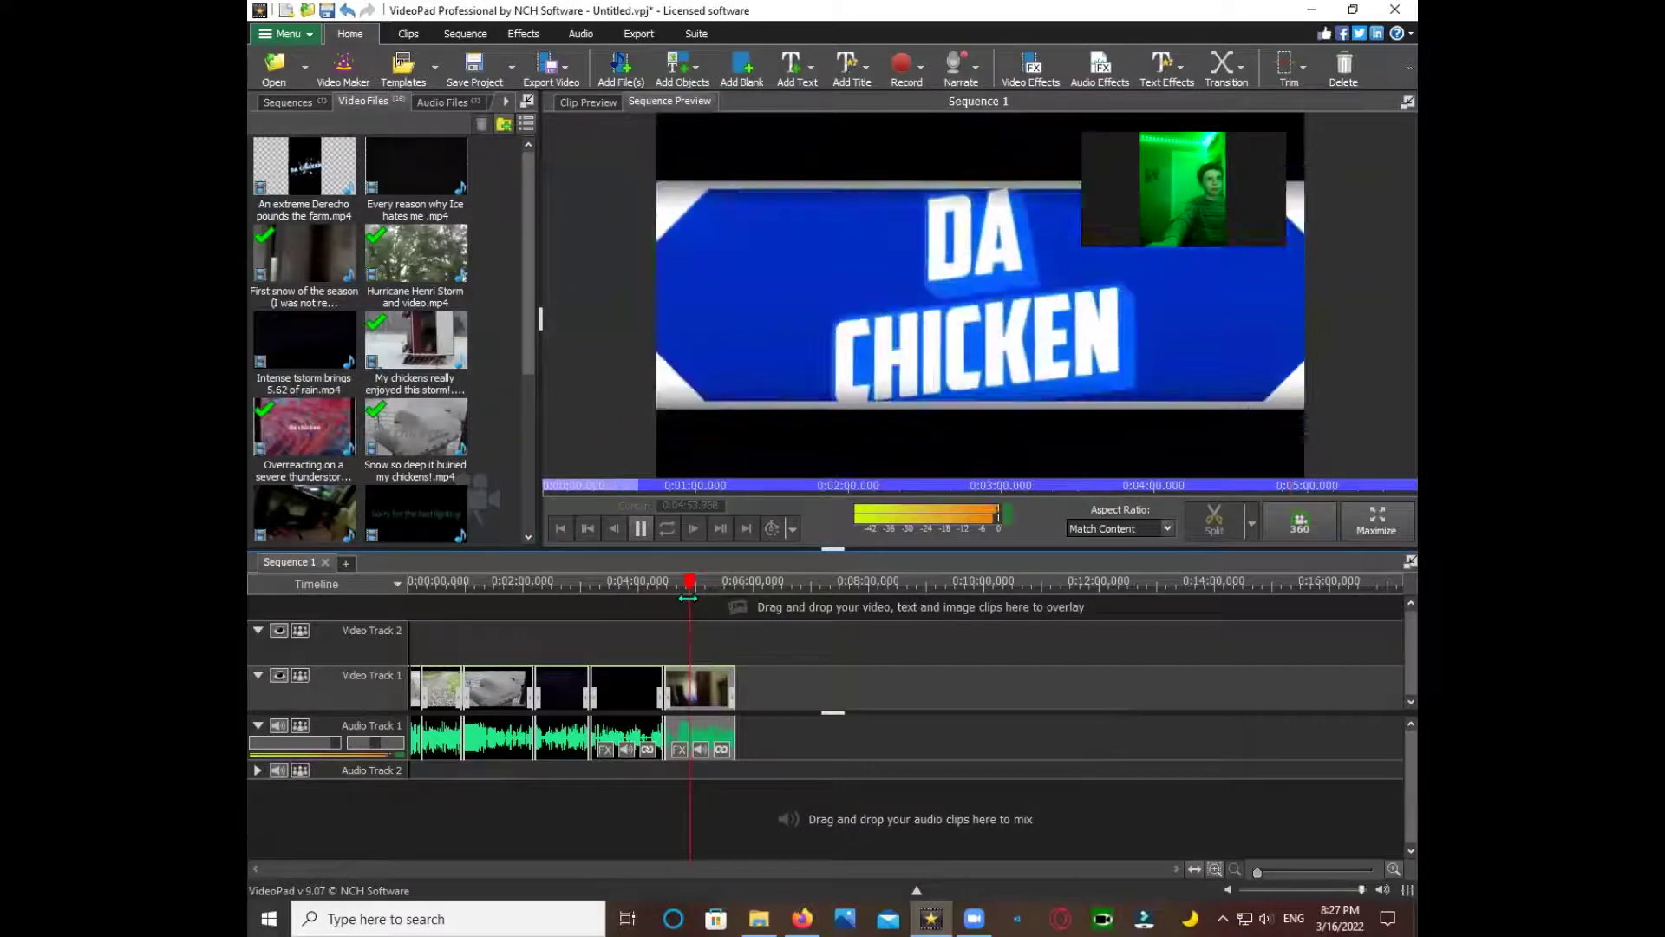
pyautogui.press('space')
# - Append the "That was fast-7-9-21 stormchase" video after the first-snow clip and shorten it to about 1:10
pyautogui.scroll(-1, 379, 331)
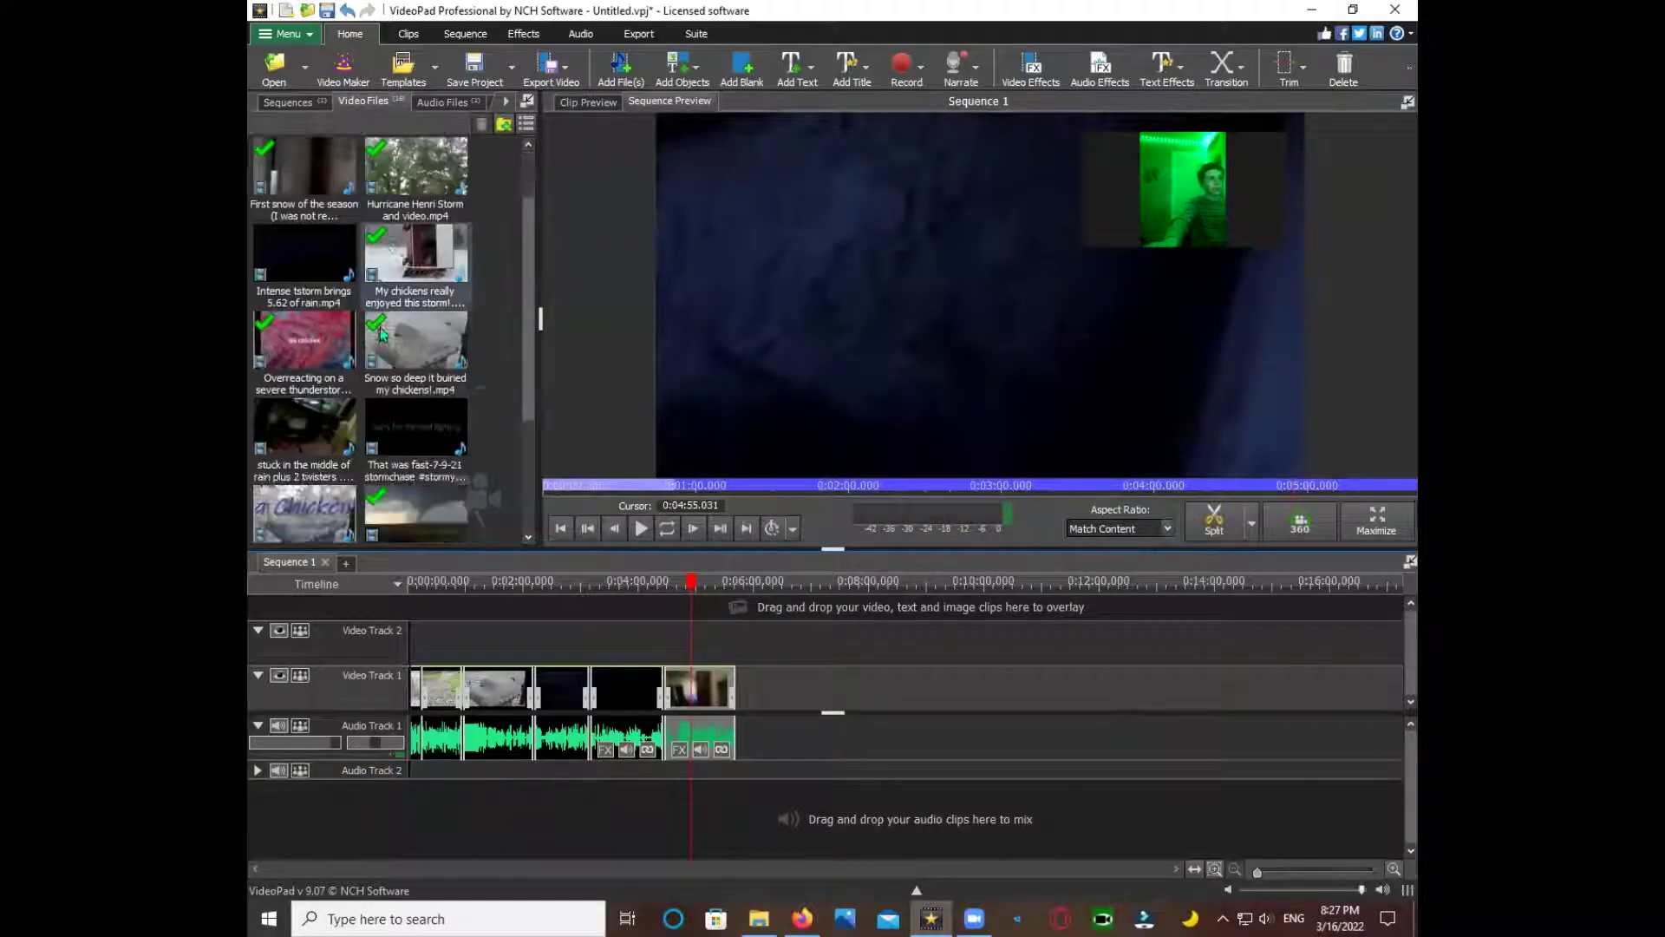
pyautogui.moveTo(416, 426); pyautogui.dragTo(964, 739)
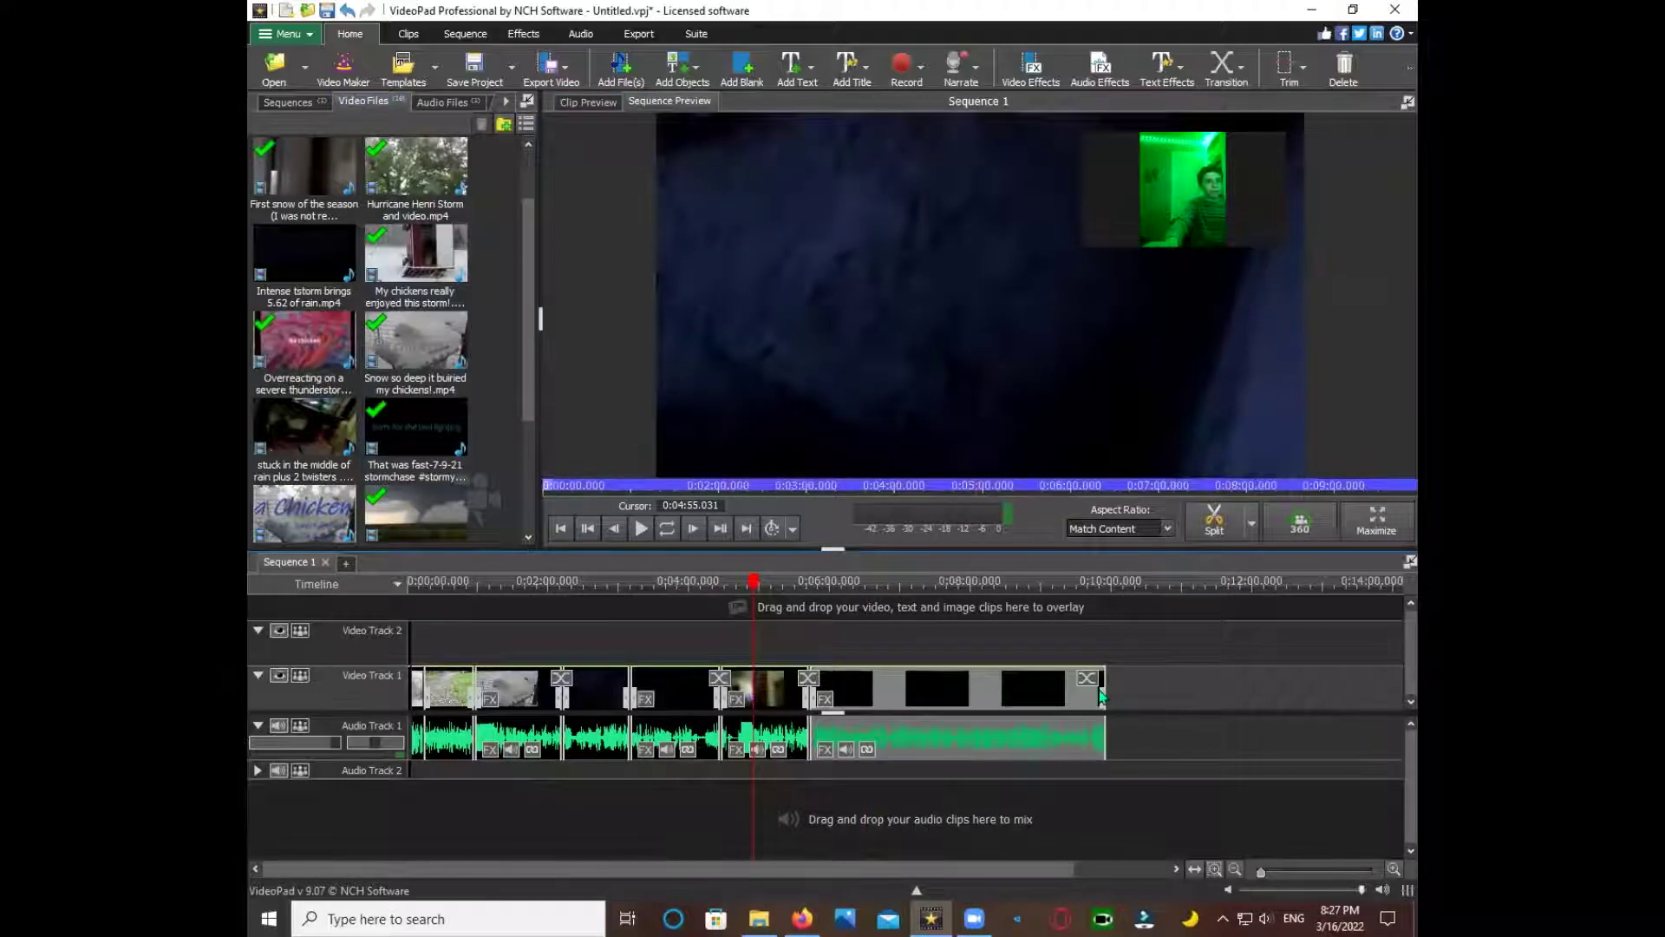
pyautogui.moveTo(1098, 690); pyautogui.dragTo(890, 698)
# - Preview the opening of the 7-9-21 stormchase clip and look over the neighbouring clips on the timeline
pyautogui.press('space')
pyautogui.moveTo(753, 580); pyautogui.dragTo(806, 605)
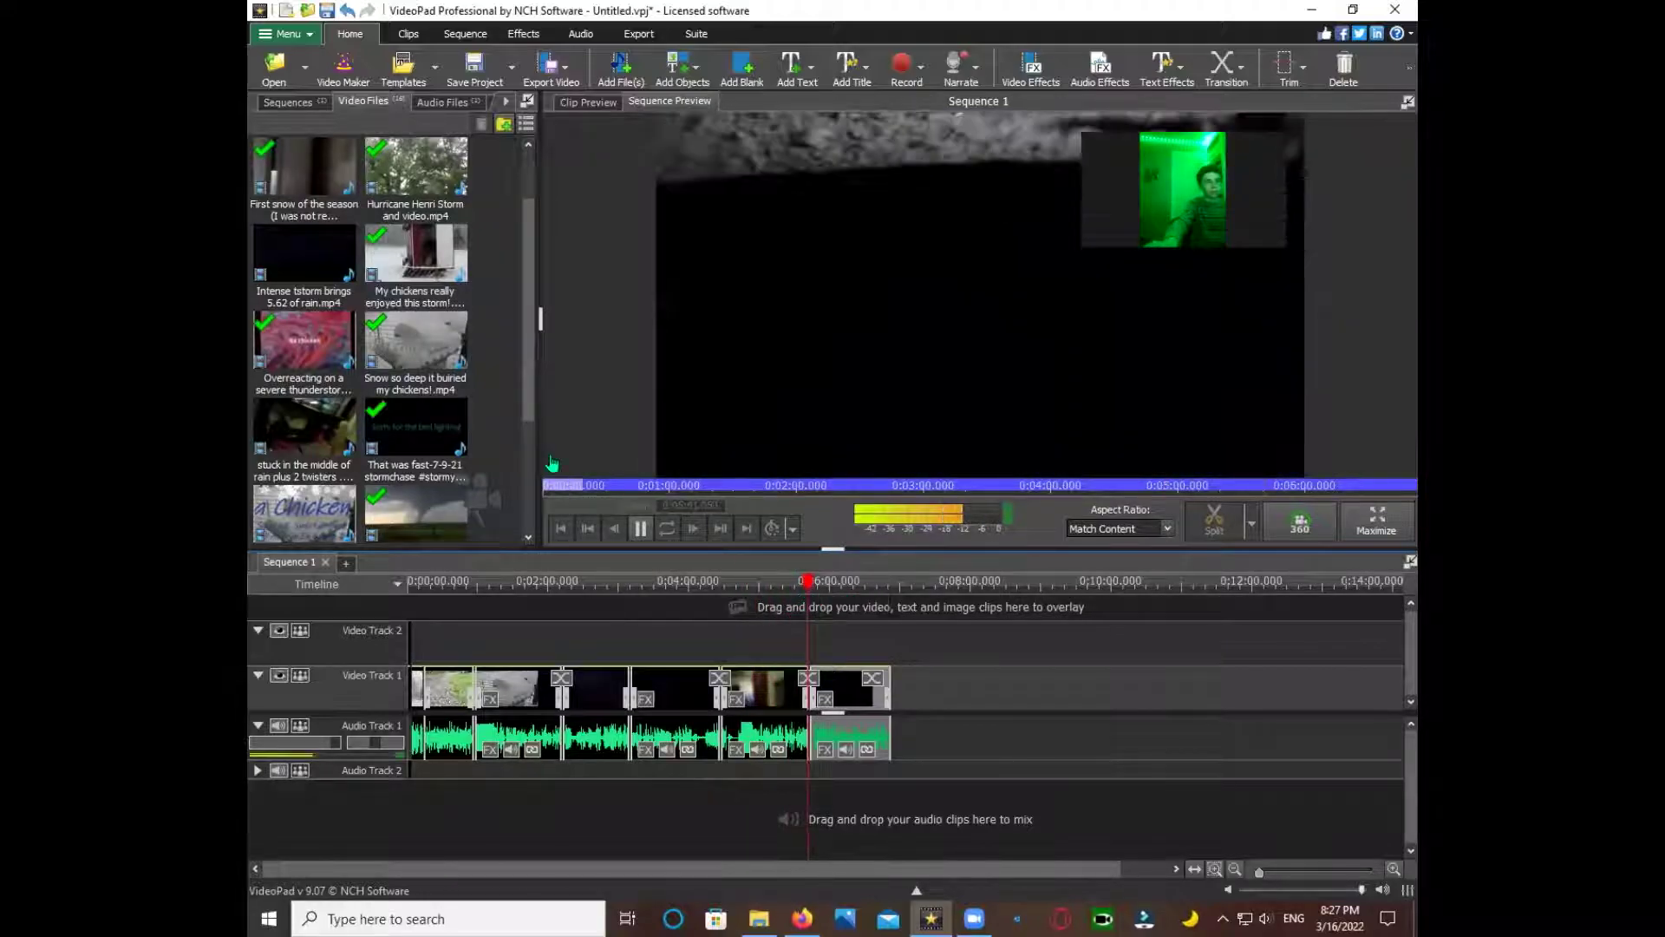
pyautogui.scroll(-1, 469, 481)
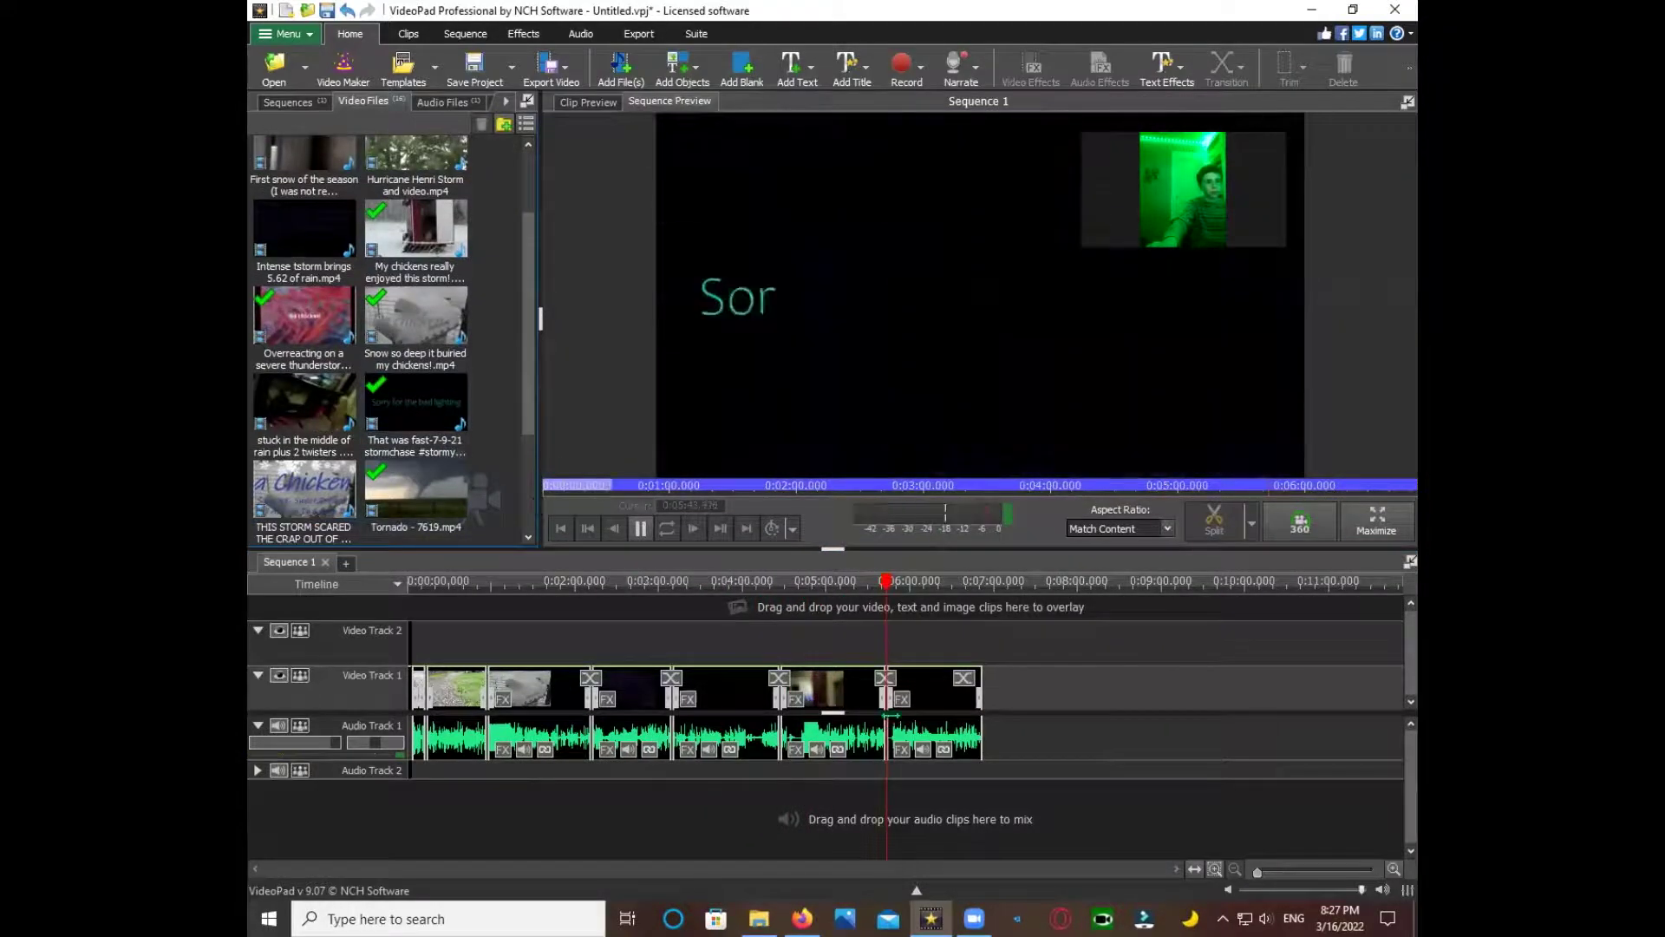
pyautogui.scroll(2, 890, 709)
pyautogui.scroll(-2, 902, 716)
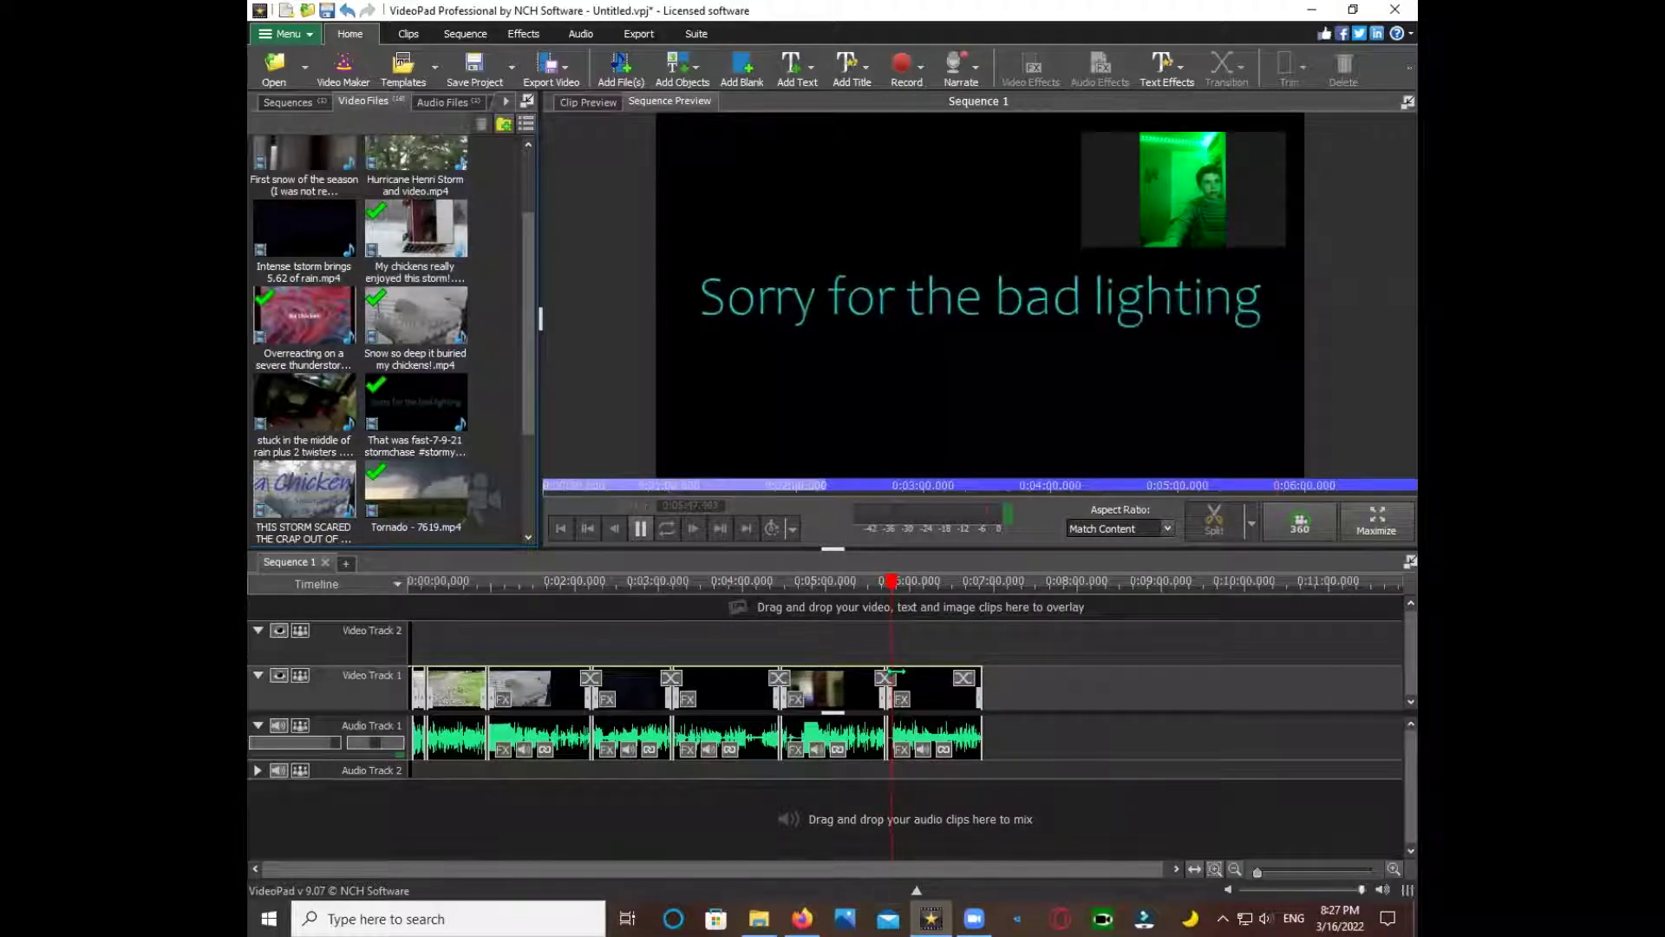
pyautogui.scroll(3, 729, 707)
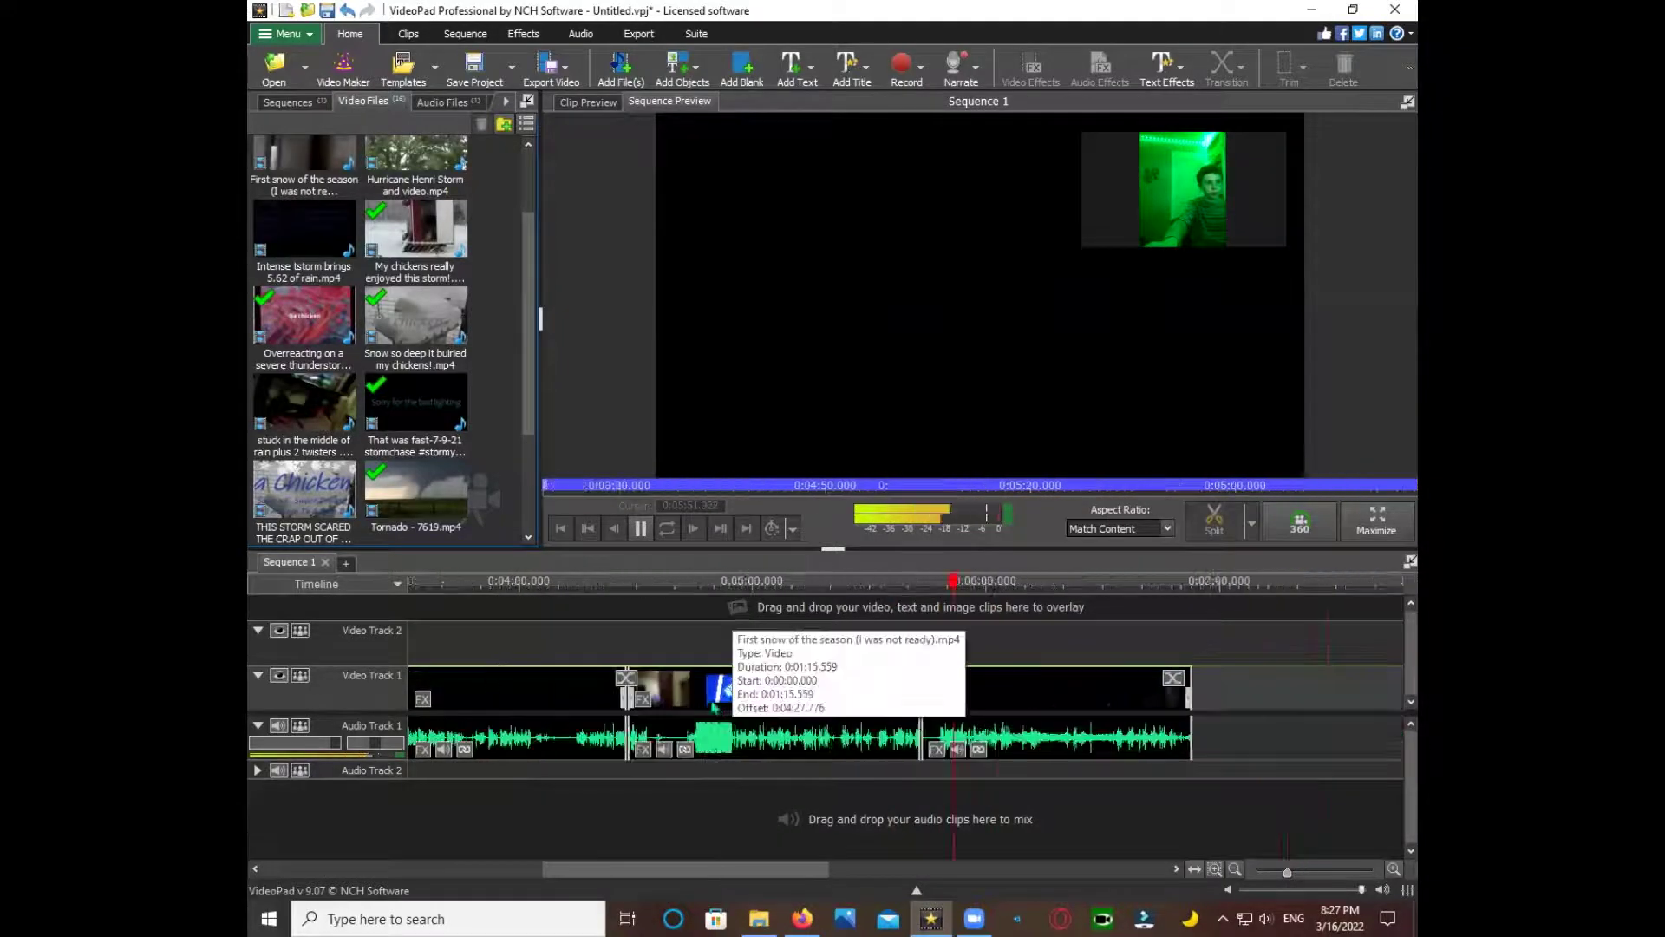
pyautogui.press('space')
pyautogui.scroll(4, 527, 686)
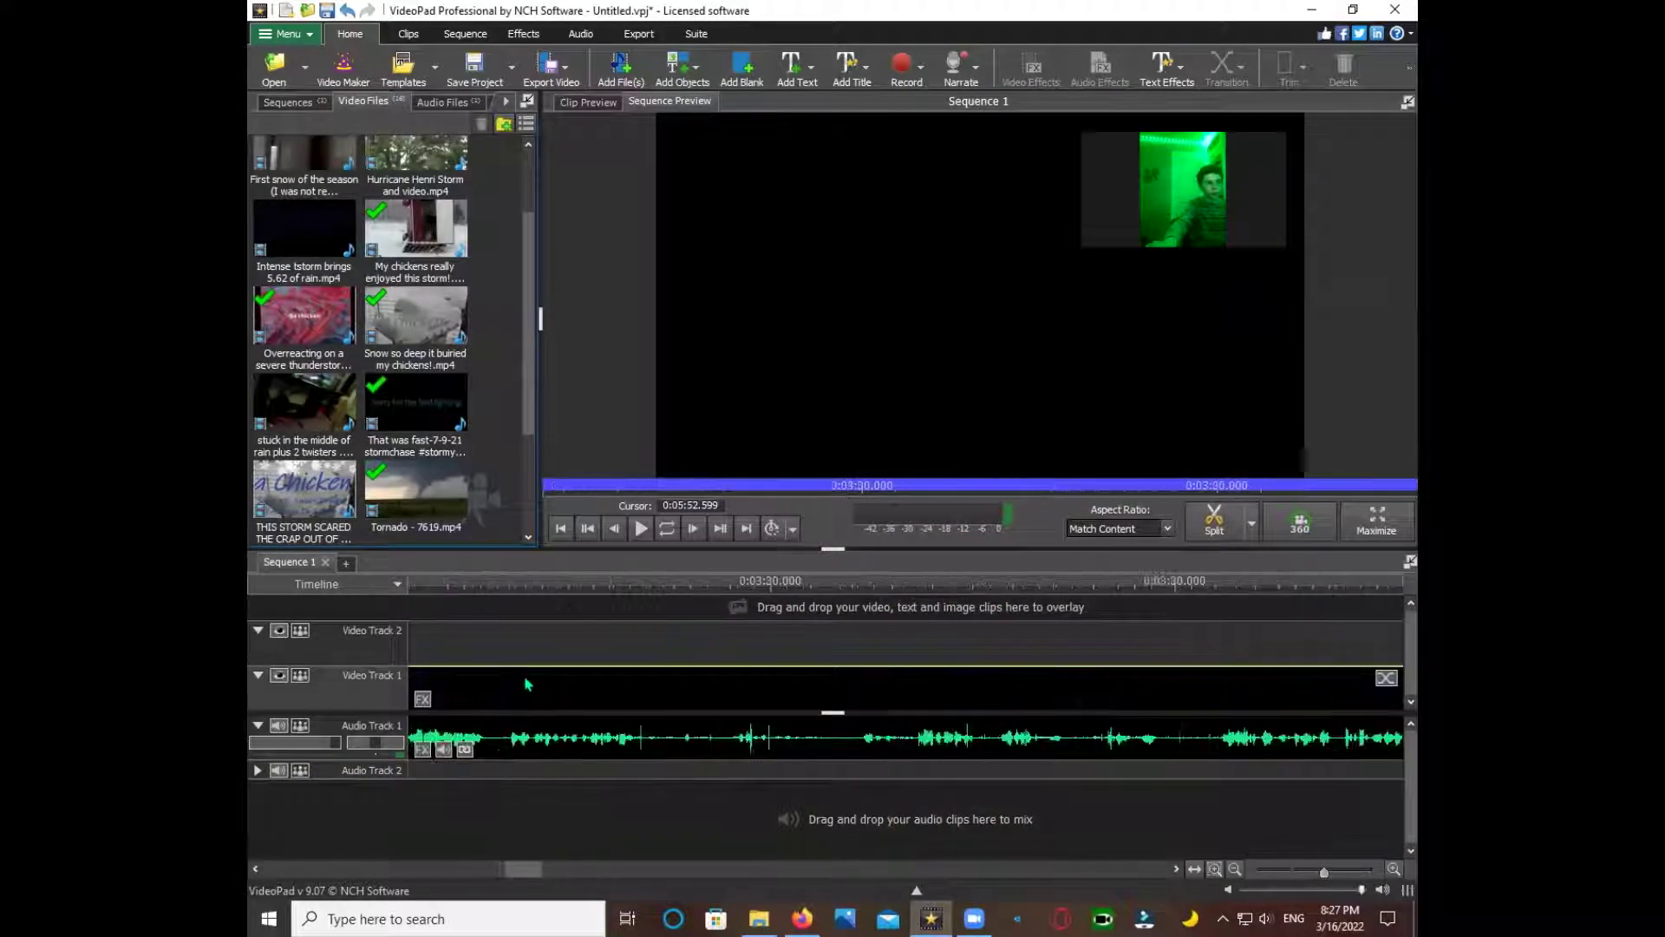
pyautogui.scroll(-6, 520, 682)
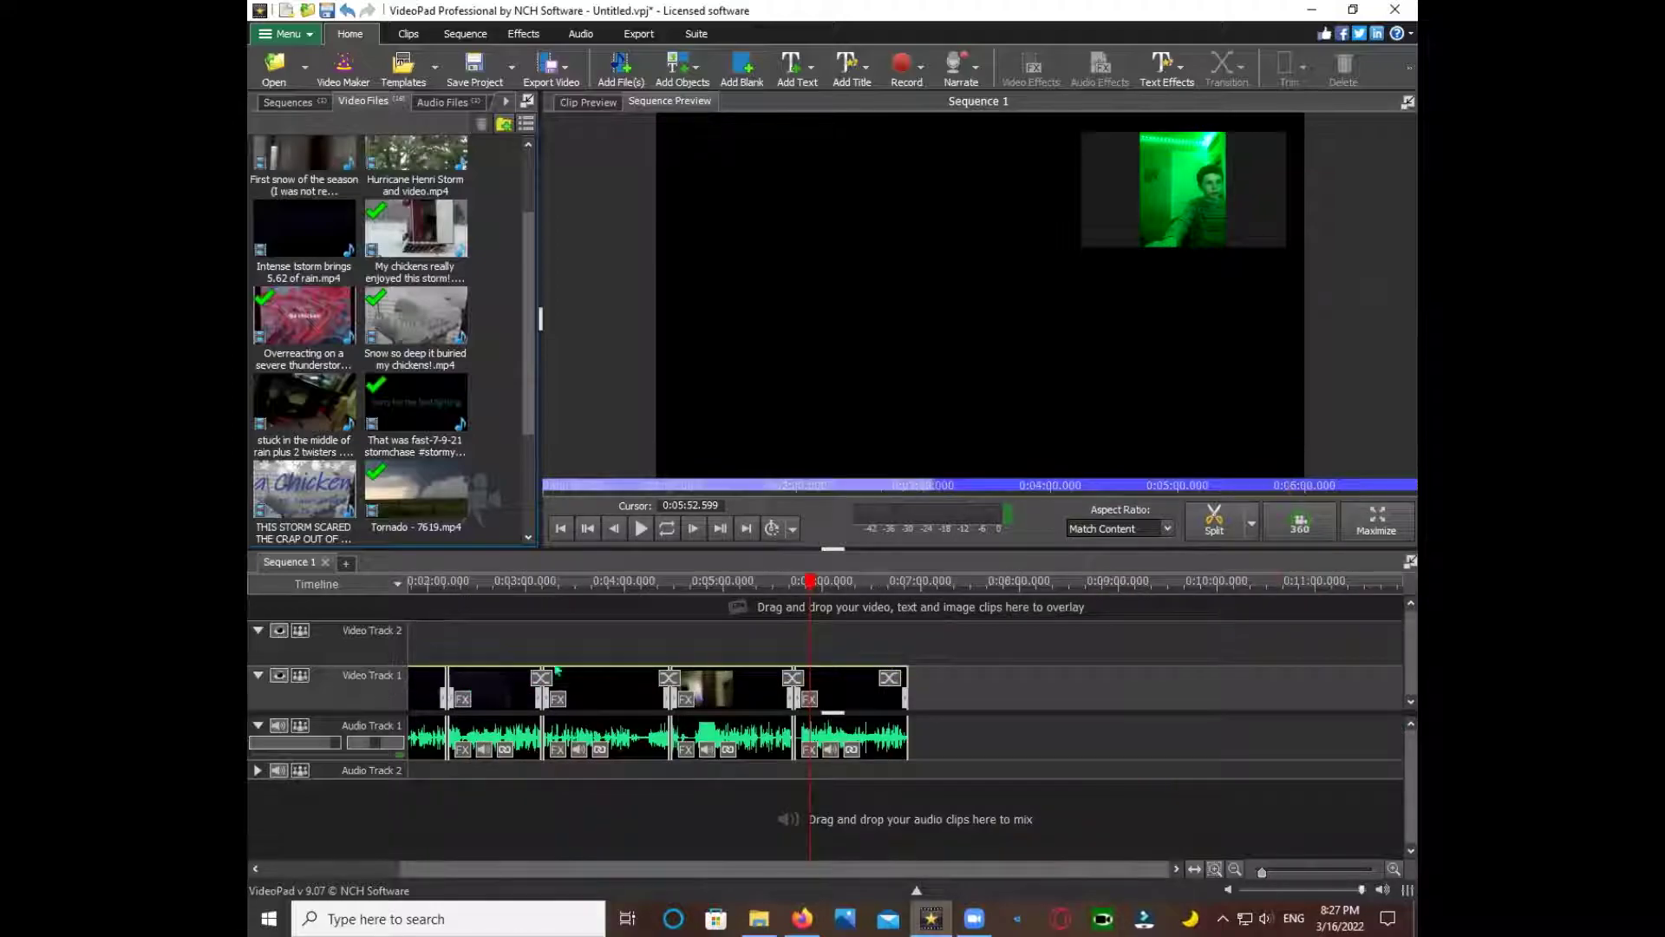
# - Append the "THIS STORM SCARED THE CRAP OUT OF" video at the end, shortened to about 1:20, and preview its opening
pyautogui.scroll(-1, 317, 368)
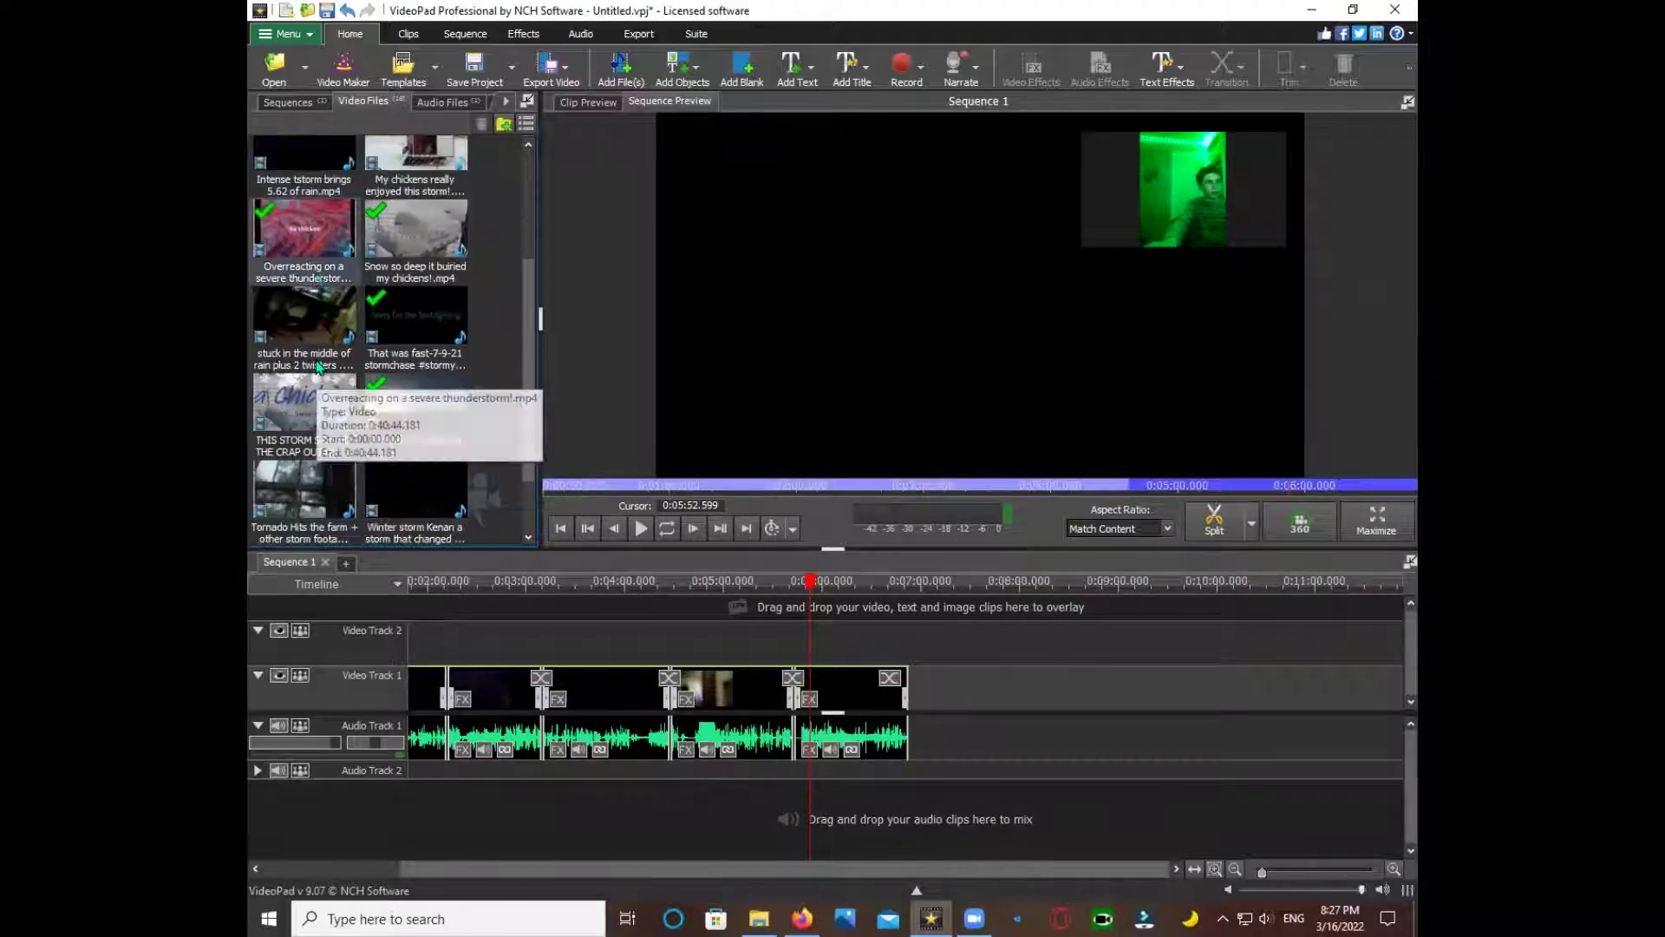
pyautogui.moveTo(886, 657); pyautogui.dragTo(911, 729)
pyautogui.moveTo(1188, 690); pyautogui.dragTo(757, 674)
pyautogui.press('space')
pyautogui.click(684, 585)
pyautogui.moveTo(686, 603); pyautogui.dragTo(699, 598)
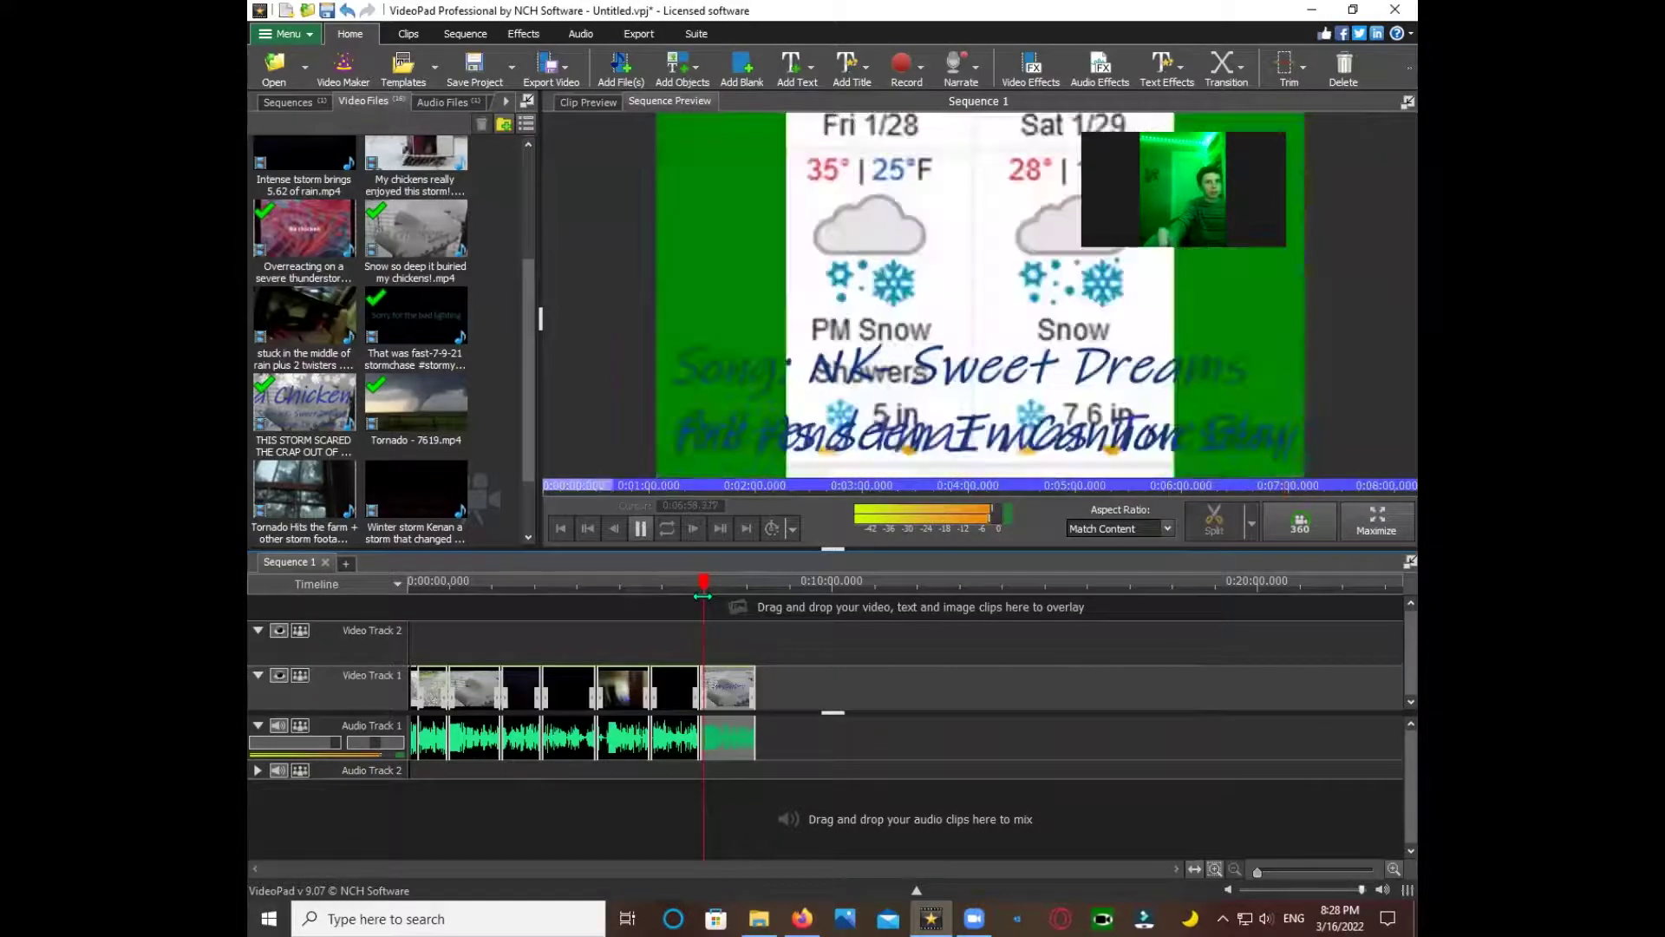
pyautogui.moveTo(805, 426)
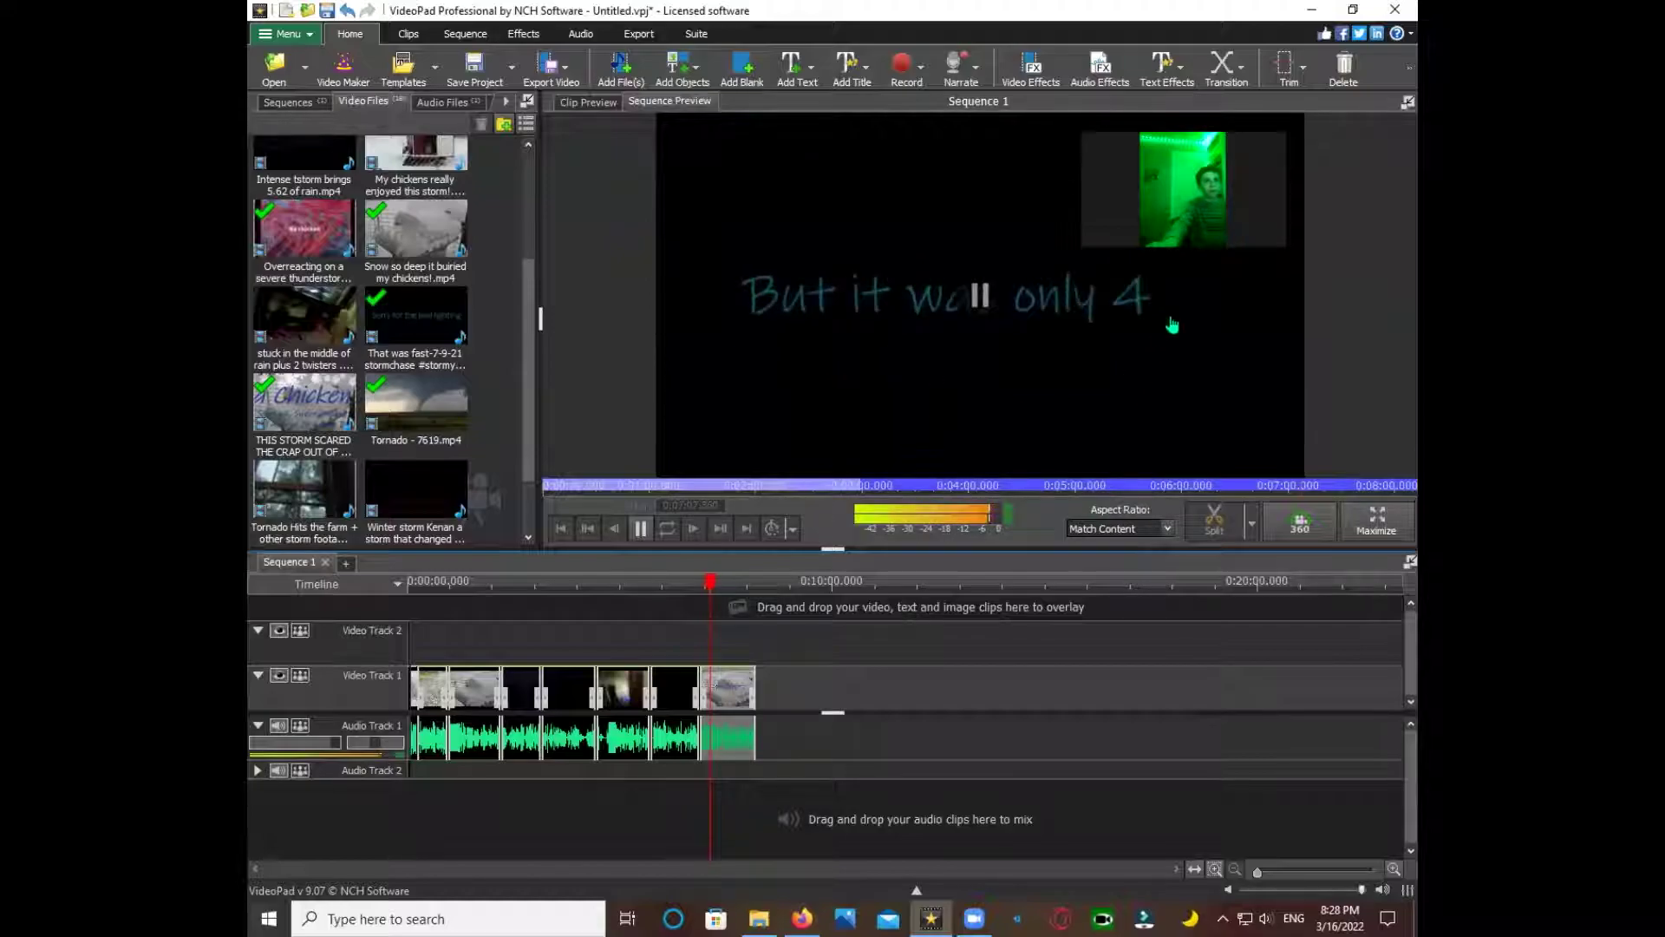
pyautogui.click(1182, 307)
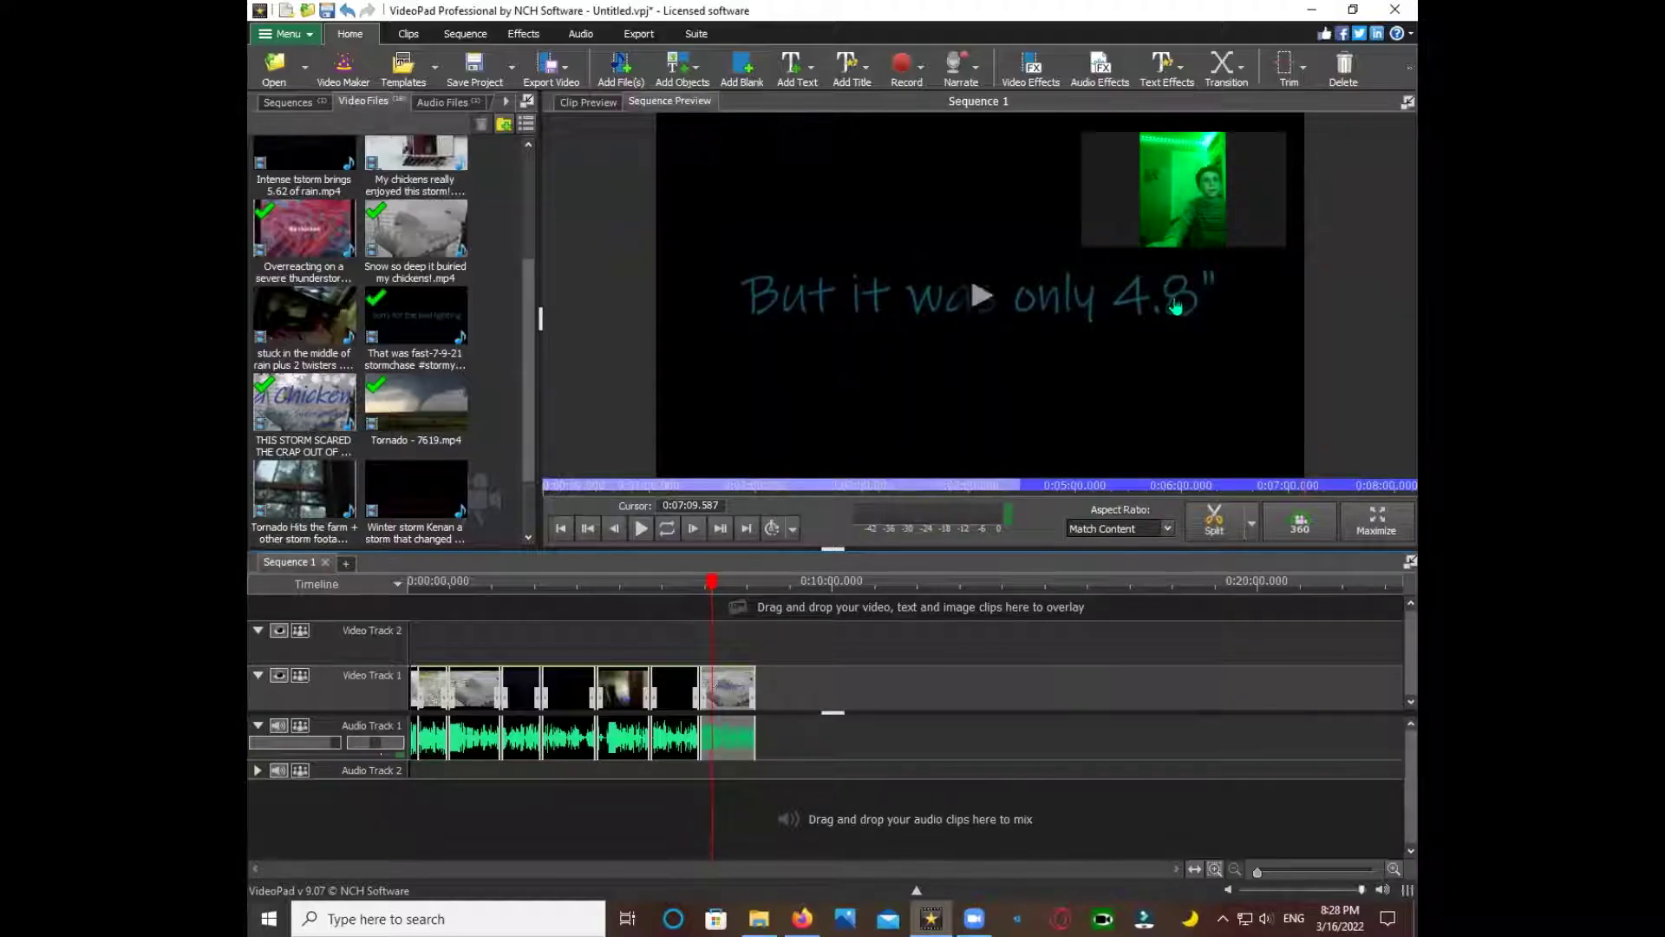
# - Append the "Every reason why Ice hates me" video at the end, shortened to about 1:12, and preview its opening
pyautogui.scroll(1, 461, 252)
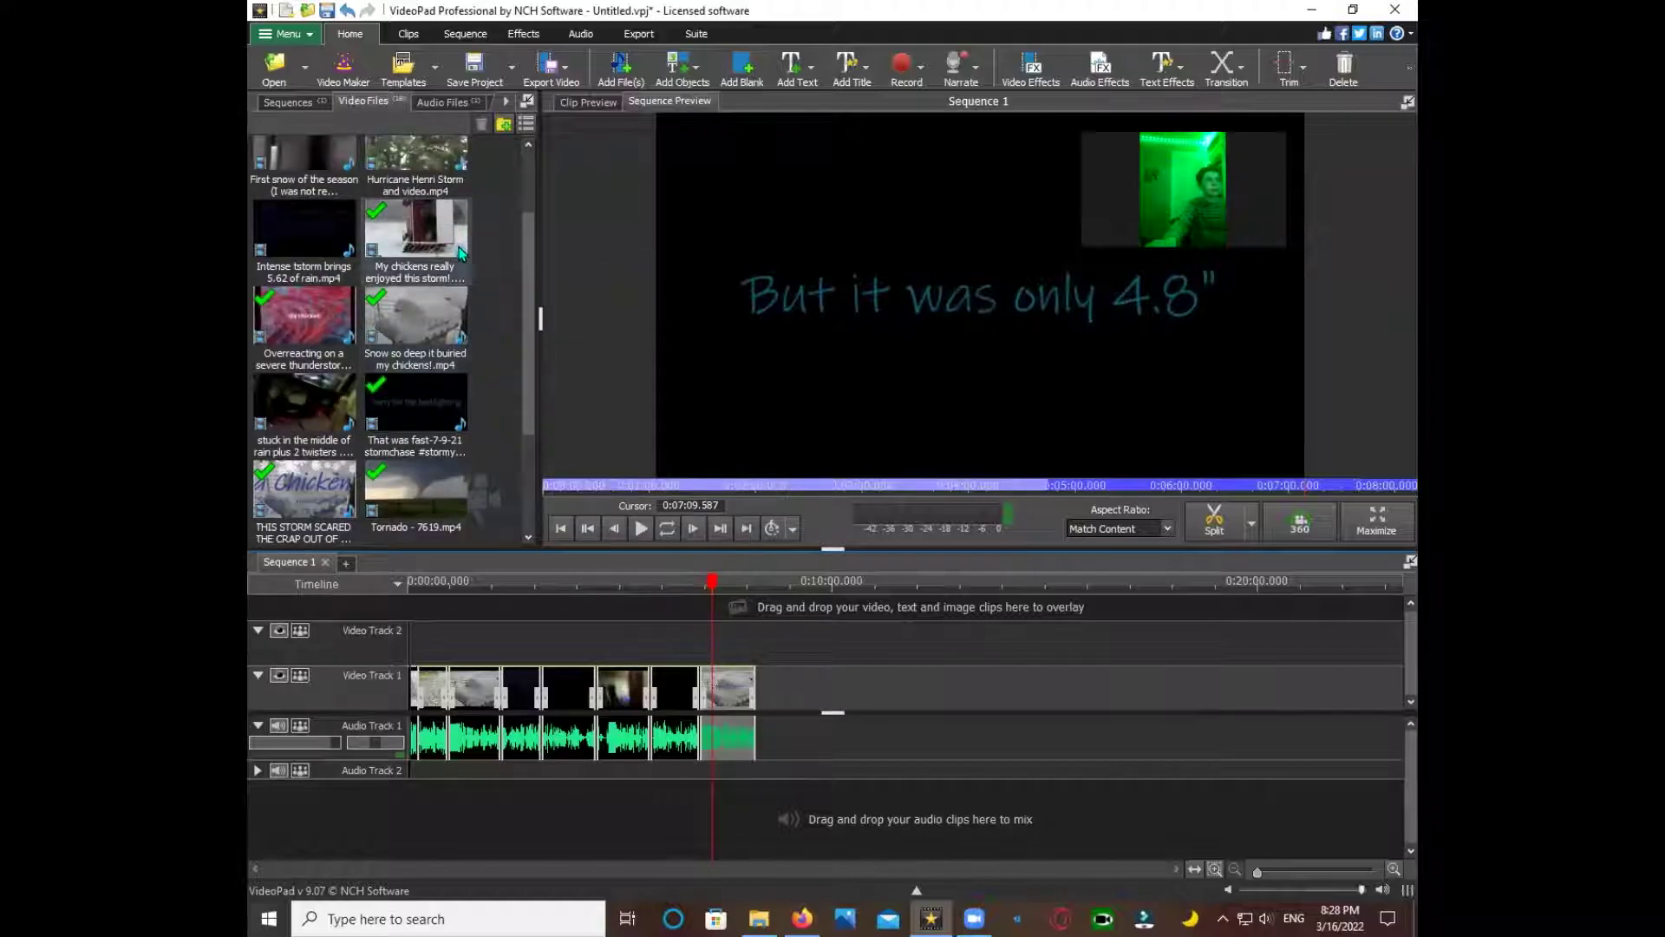
pyautogui.scroll(1, 395, 269)
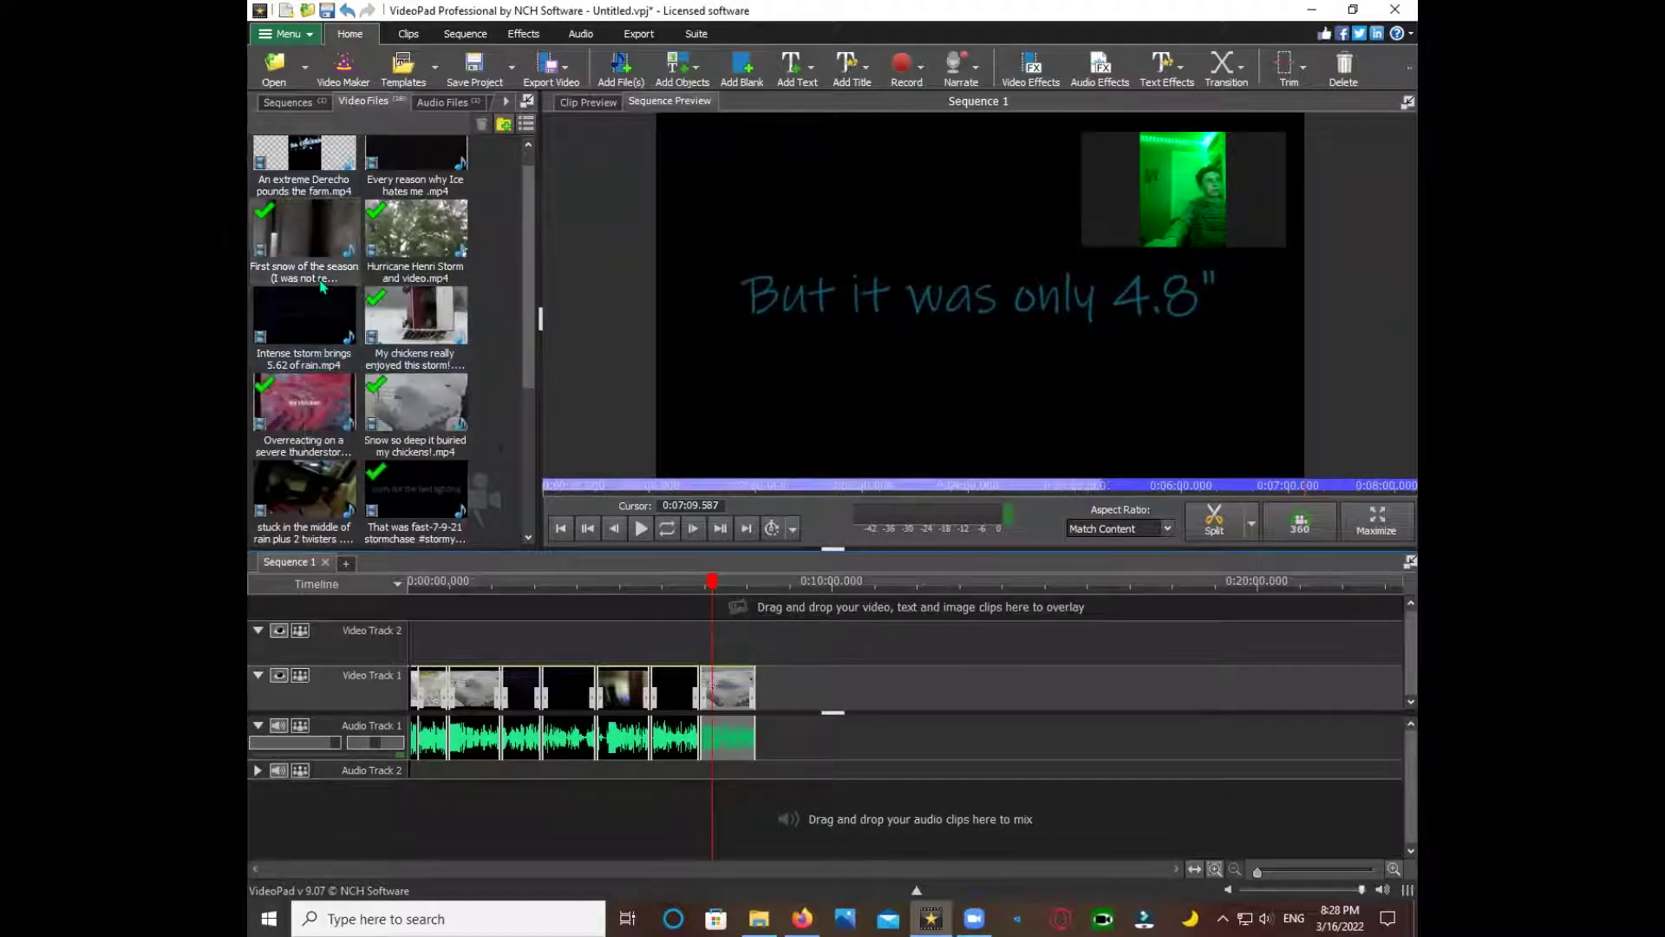
pyautogui.scroll(1, 342, 282)
pyautogui.moveTo(416, 167); pyautogui.dragTo(1049, 694)
pyautogui.moveTo(1165, 686); pyautogui.dragTo(854, 738)
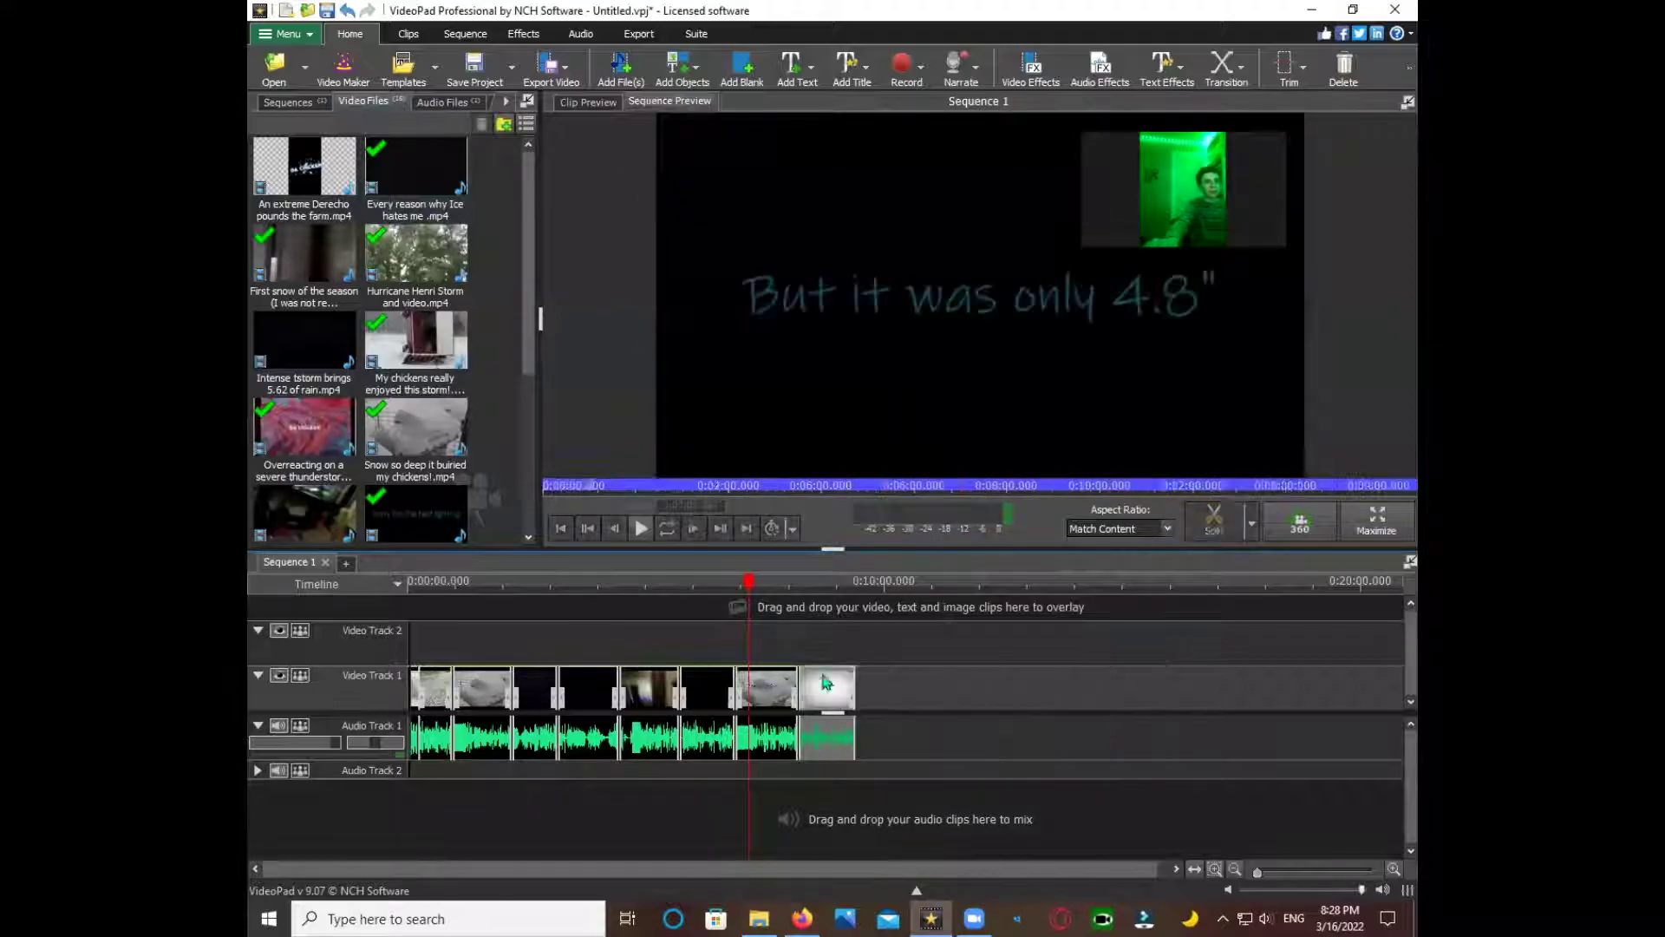
pyautogui.press('space')
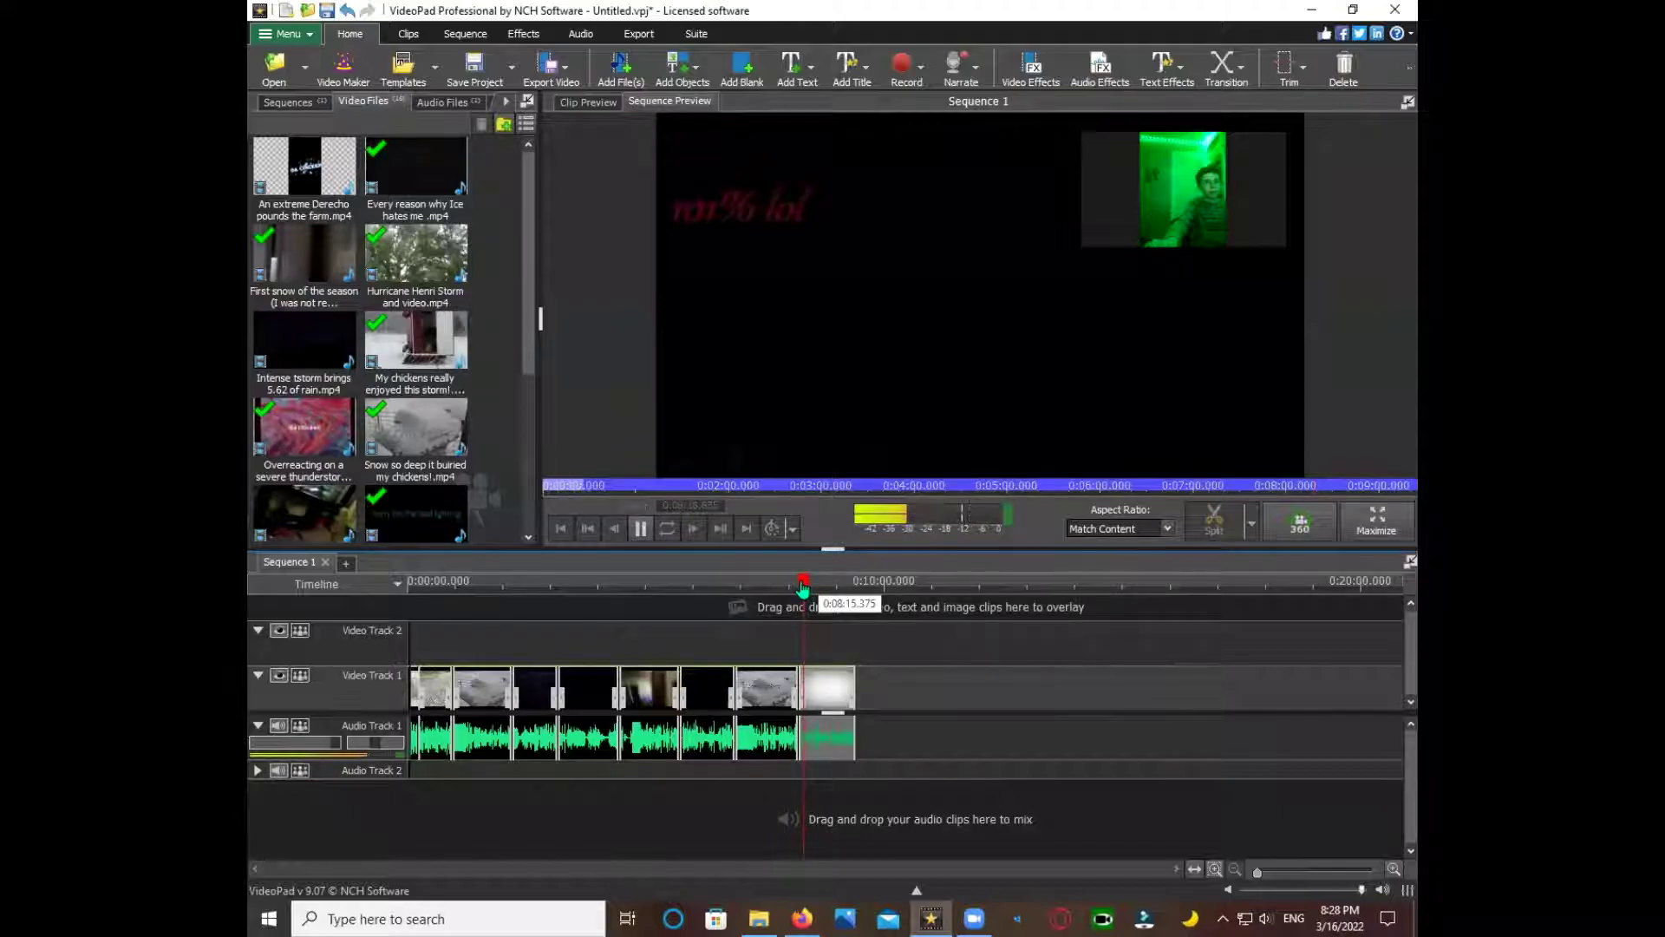
pyautogui.press('space')
# - Append a shortened "An extreme Derecho pounds the farm" video at the end and trim about 8 seconds off its beginning
pyautogui.moveTo(303, 169); pyautogui.dragTo(1067, 691)
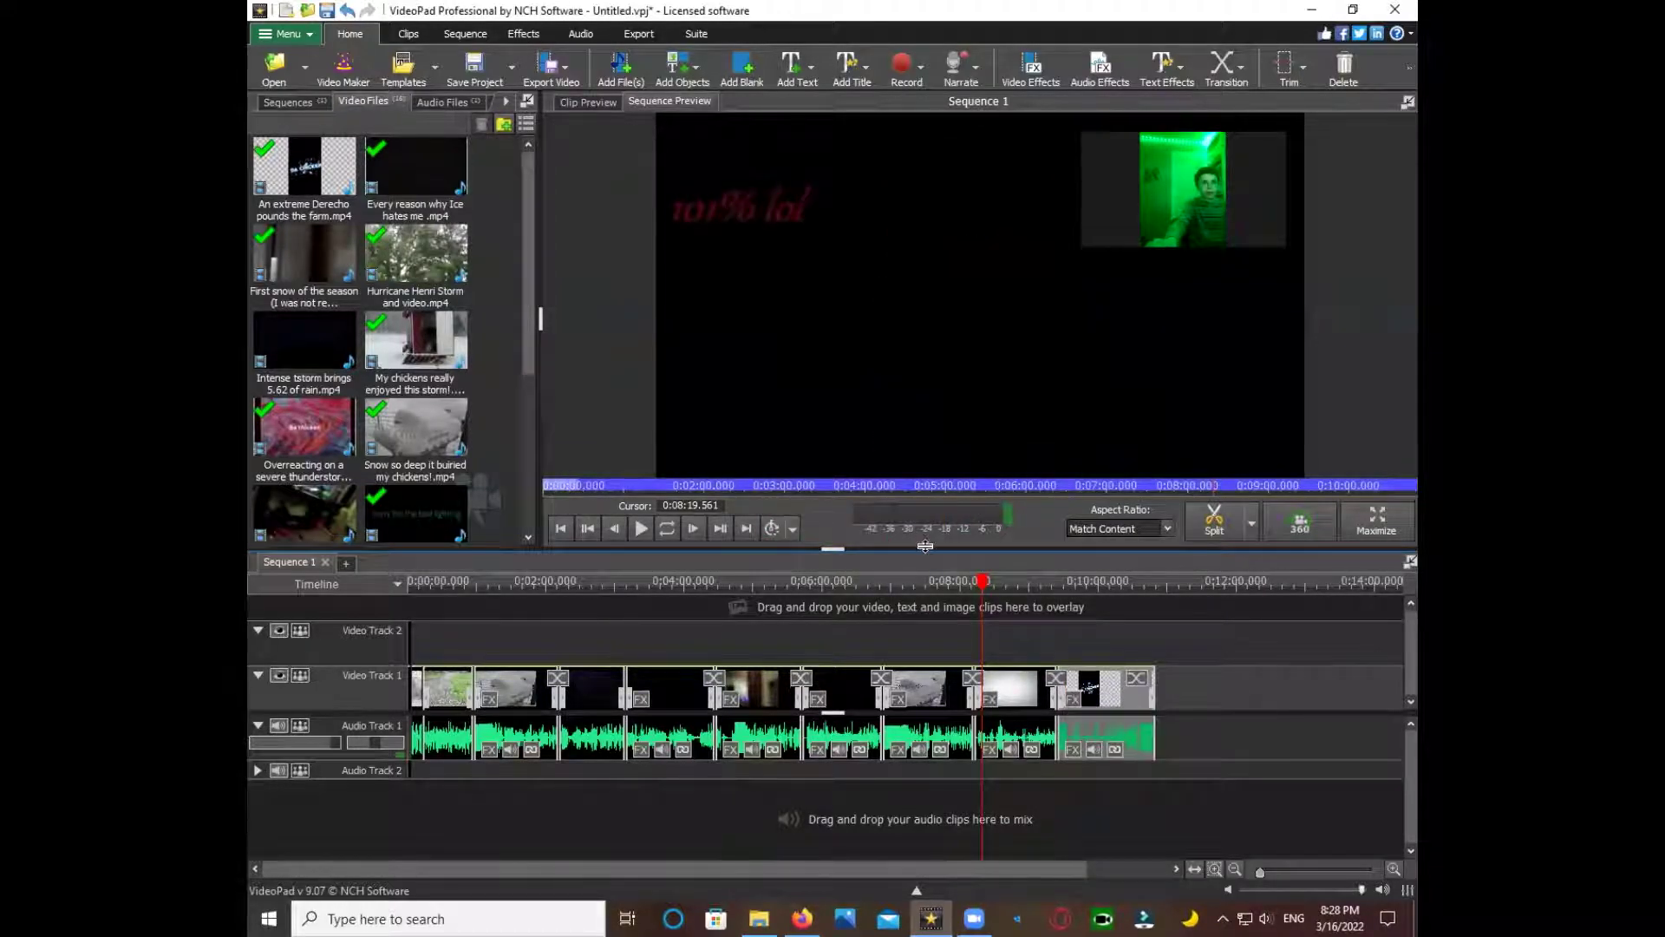
pyautogui.moveTo(978, 581); pyautogui.dragTo(1068, 614)
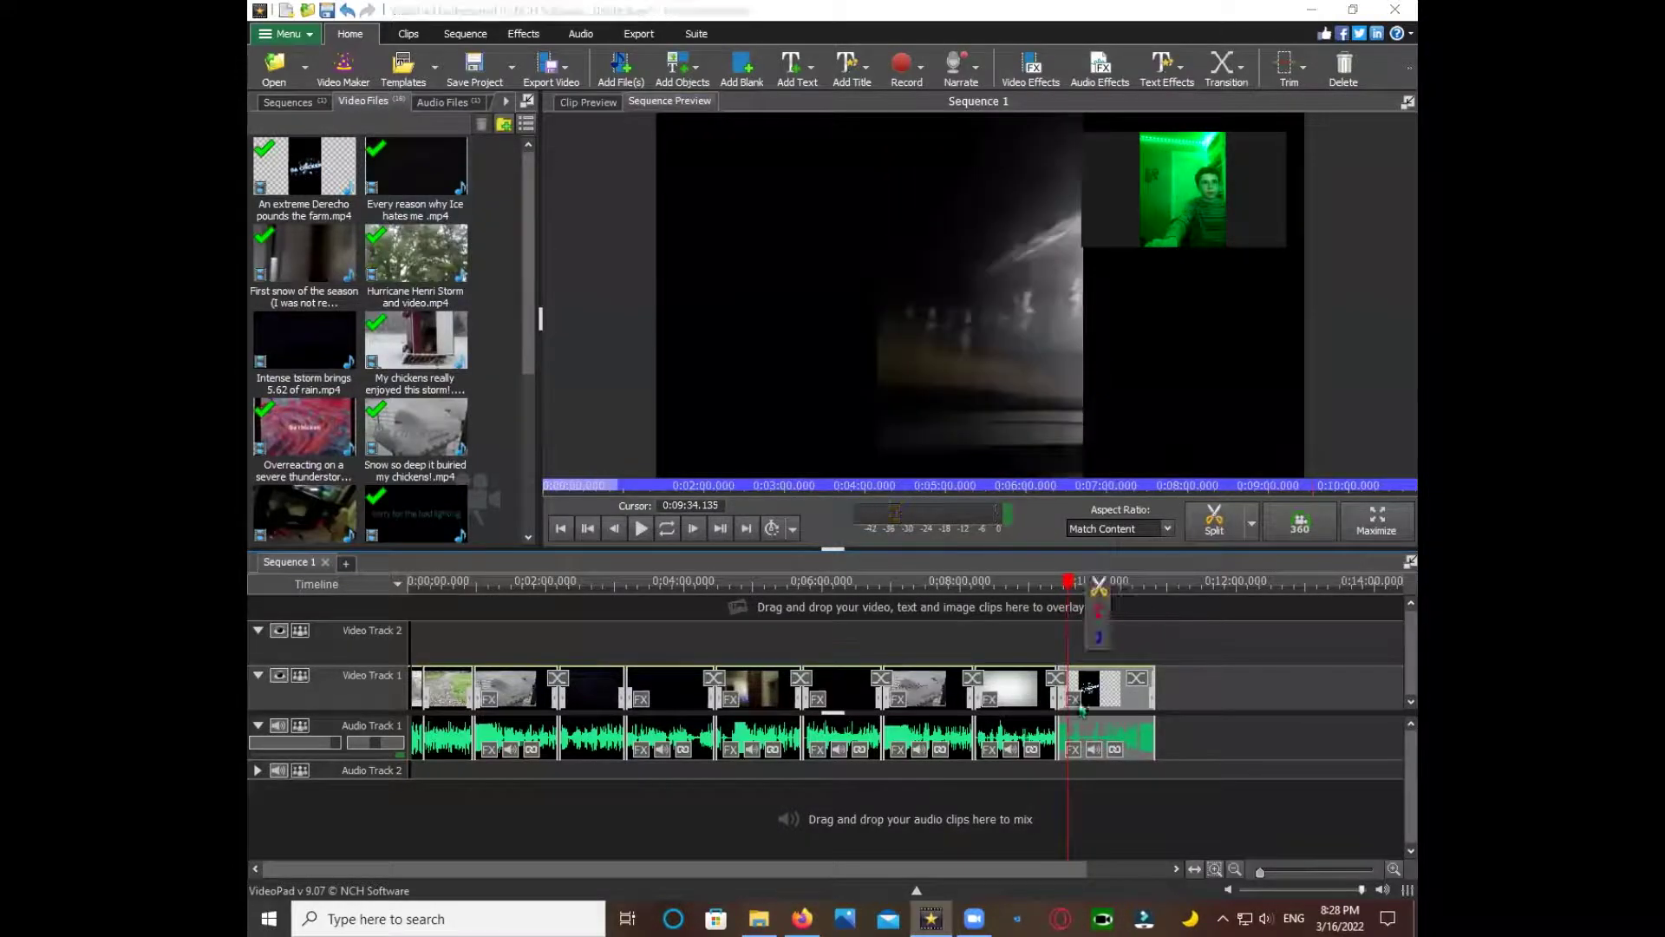
pyautogui.scroll(1, 1050, 694)
pyautogui.moveTo(1065, 694); pyautogui.dragTo(1078, 695)
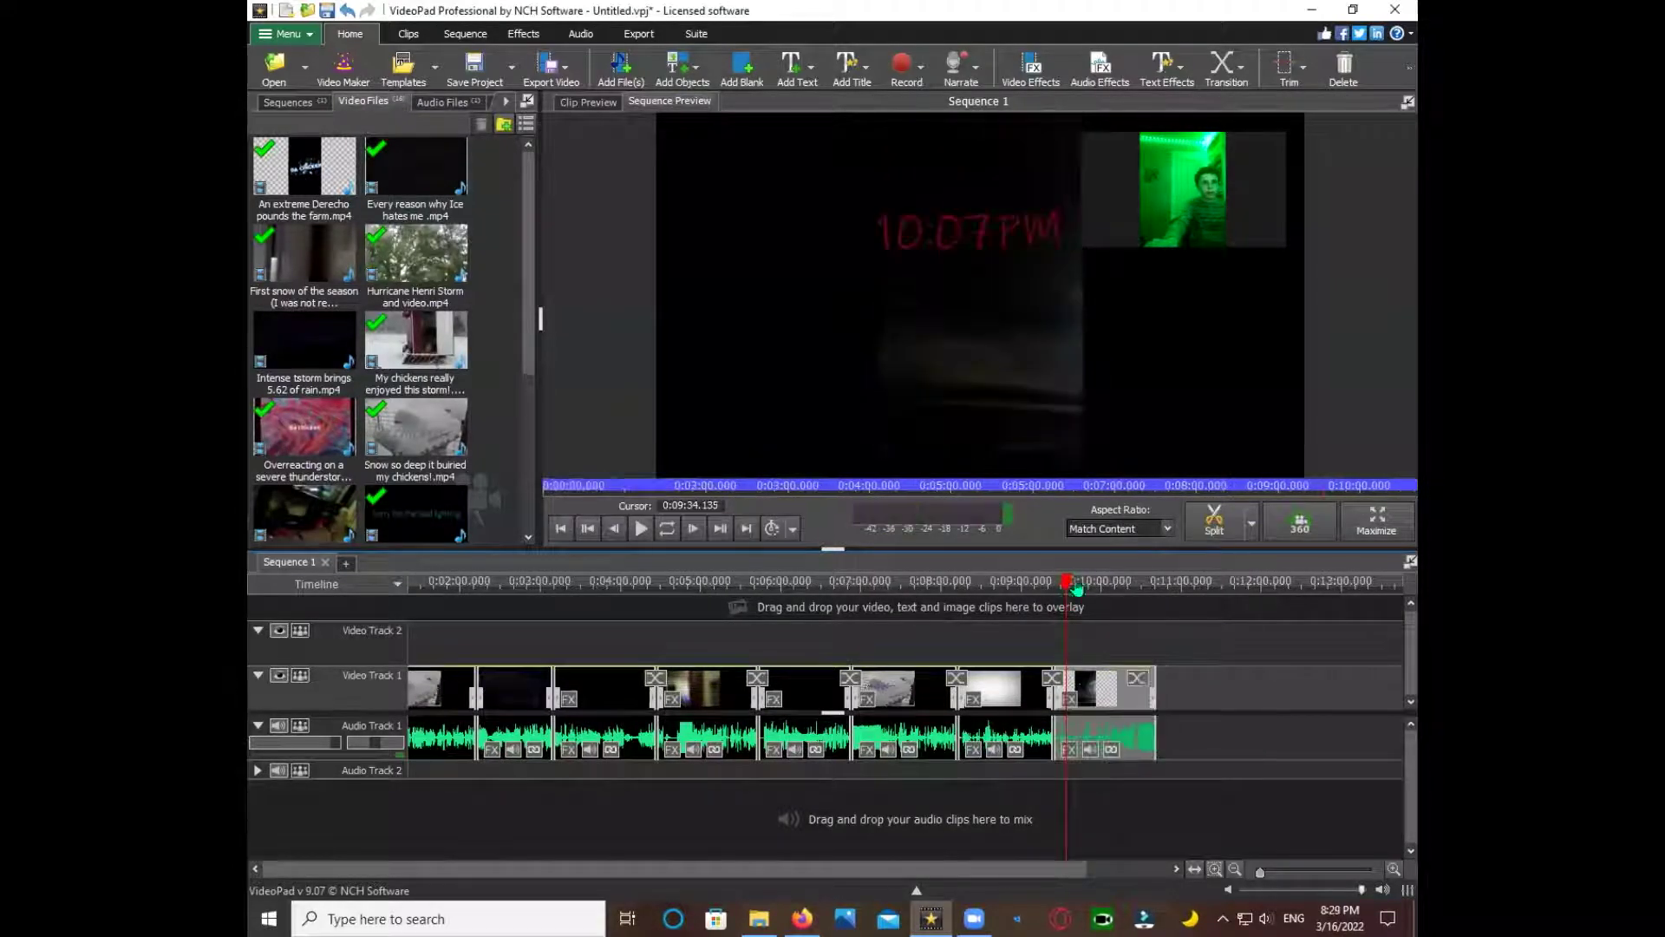
pyautogui.press('space')
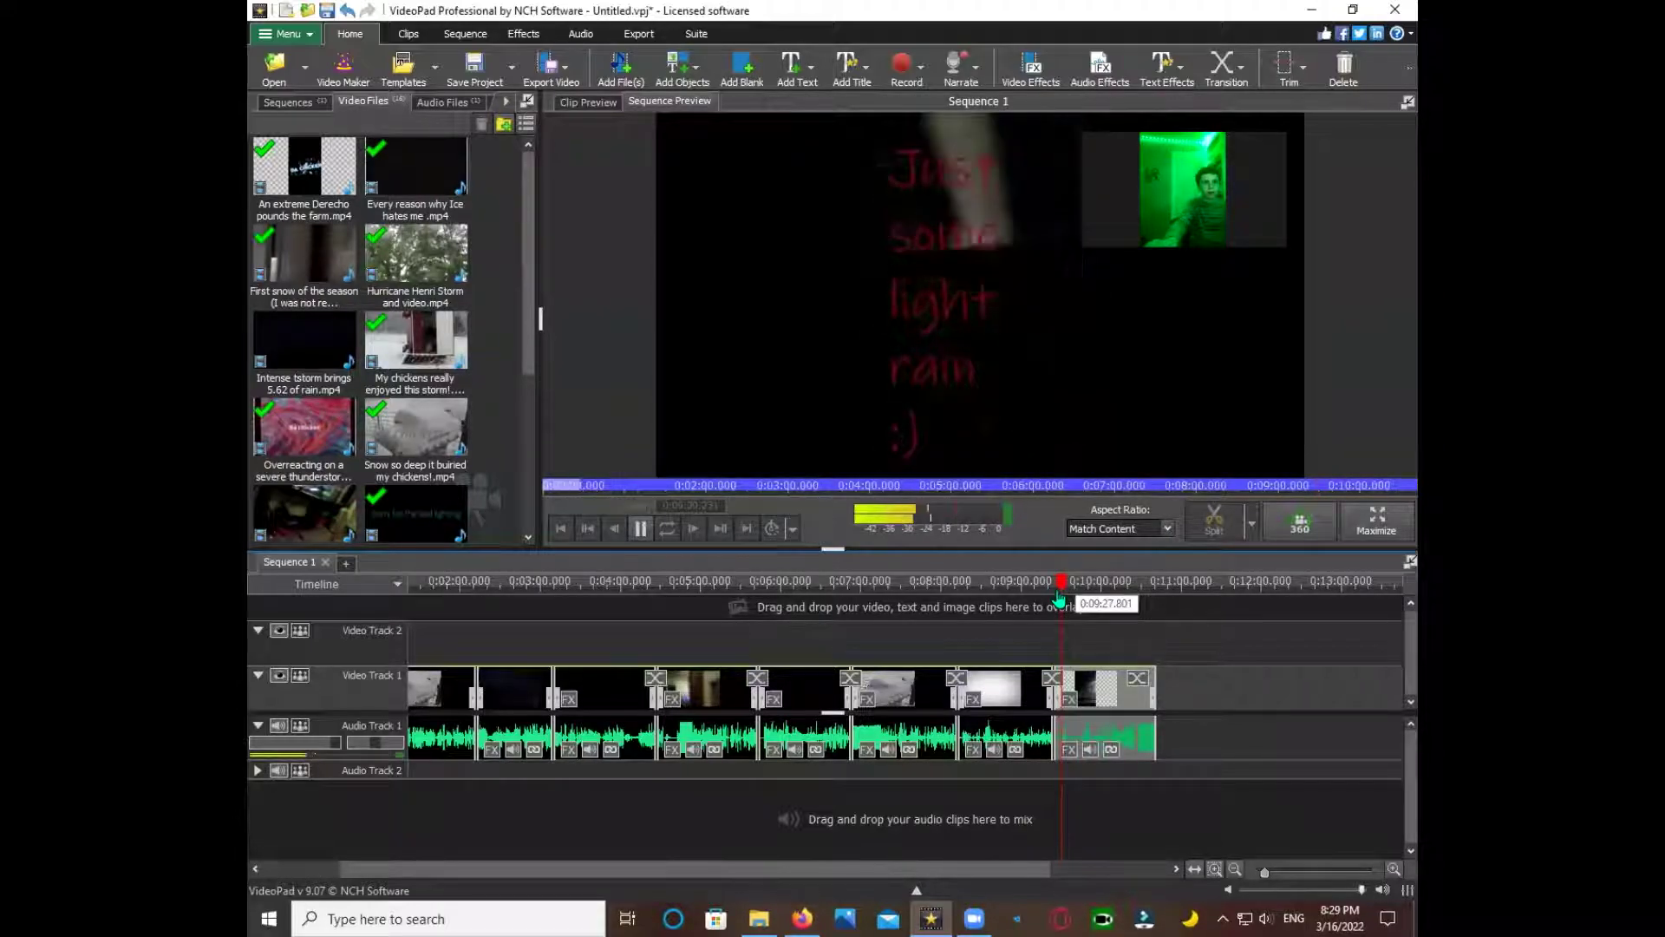
pyautogui.press('space')
# - Append the "Tornado Hits the farm" video after the derecho clip, shortened to about 56 seconds, and preview its first part
pyautogui.scroll(-1, 1127, 704)
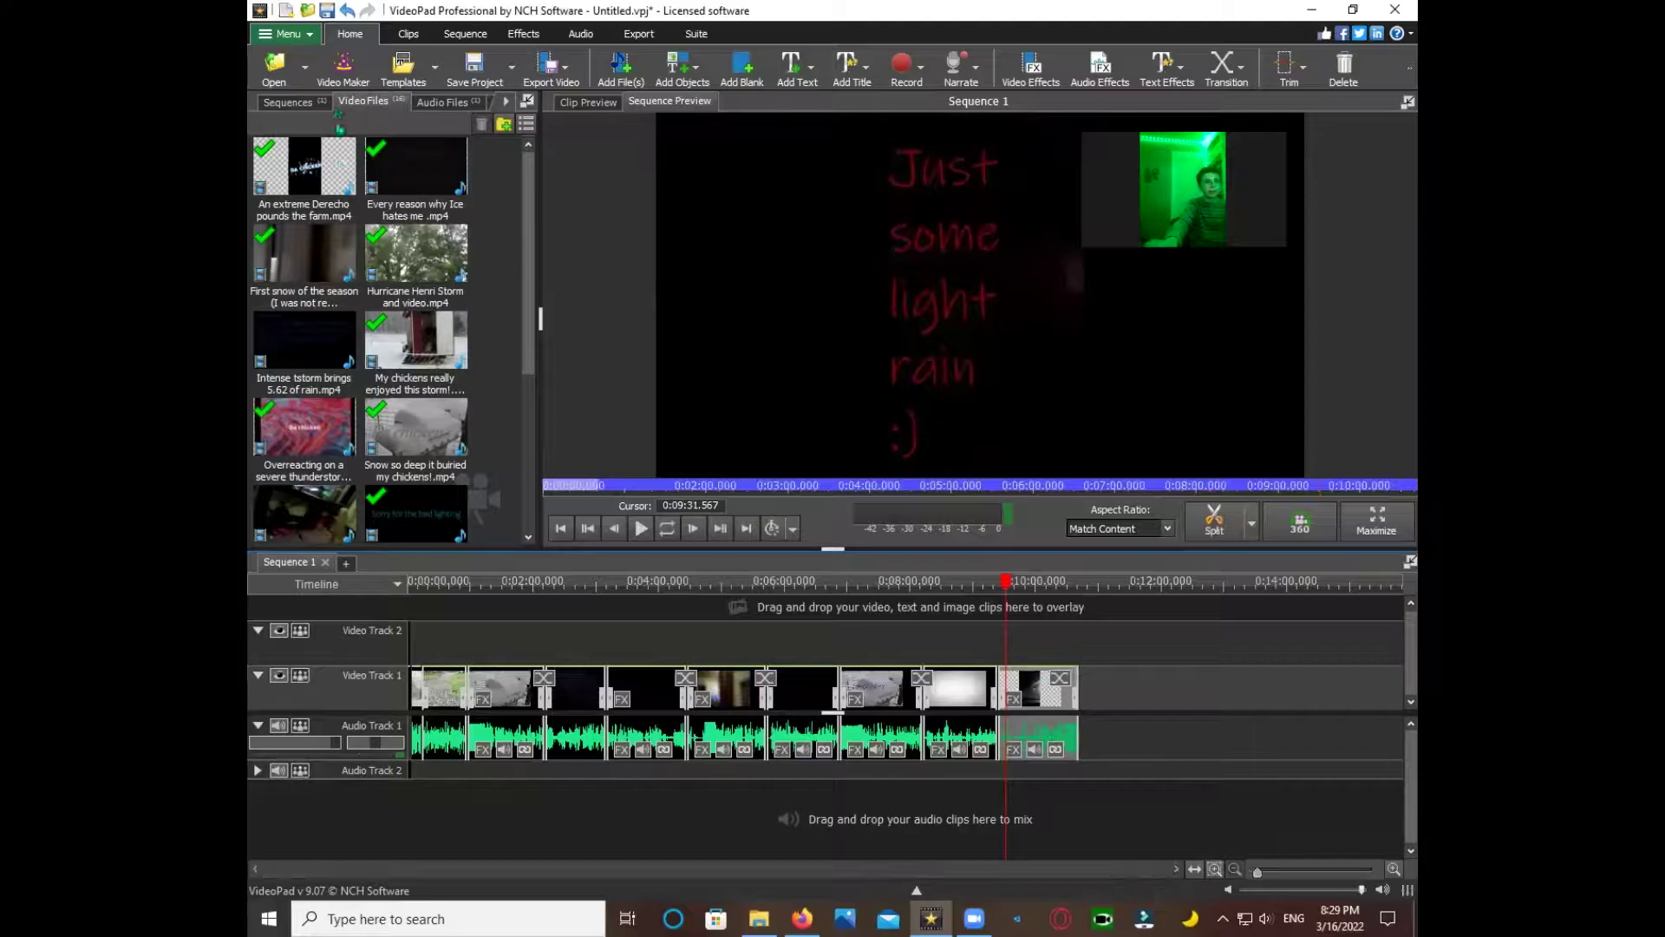
pyautogui.scroll(-3, 376, 280)
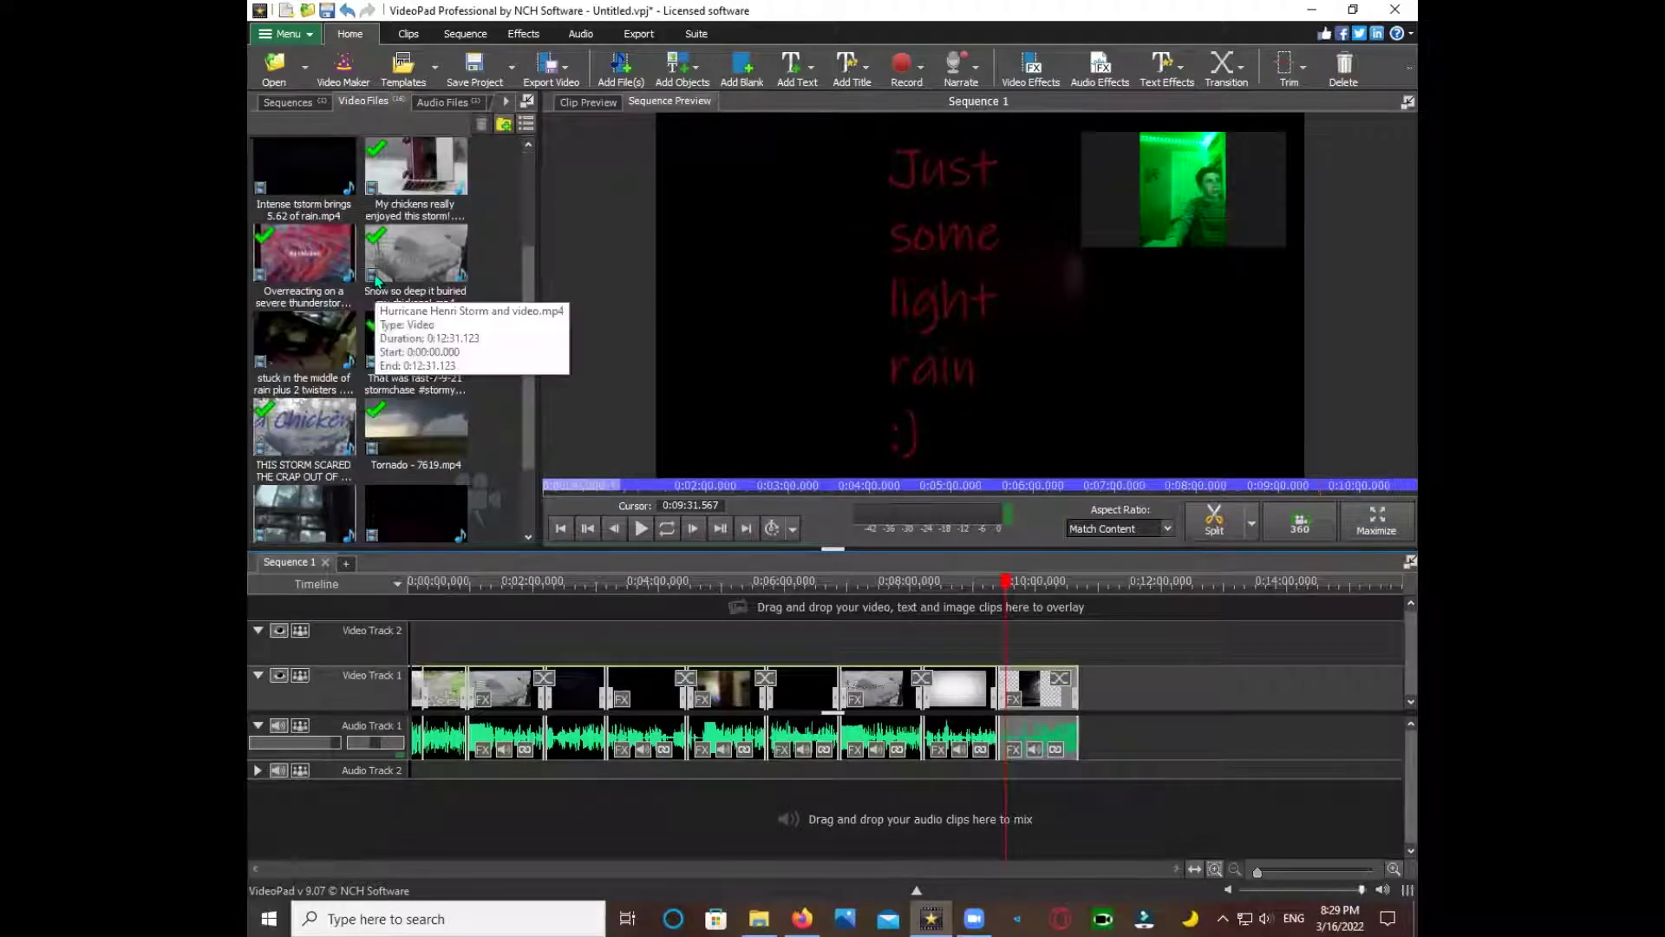
pyautogui.click(1138, 607)
pyautogui.moveTo(1138, 600); pyautogui.dragTo(1055, 691)
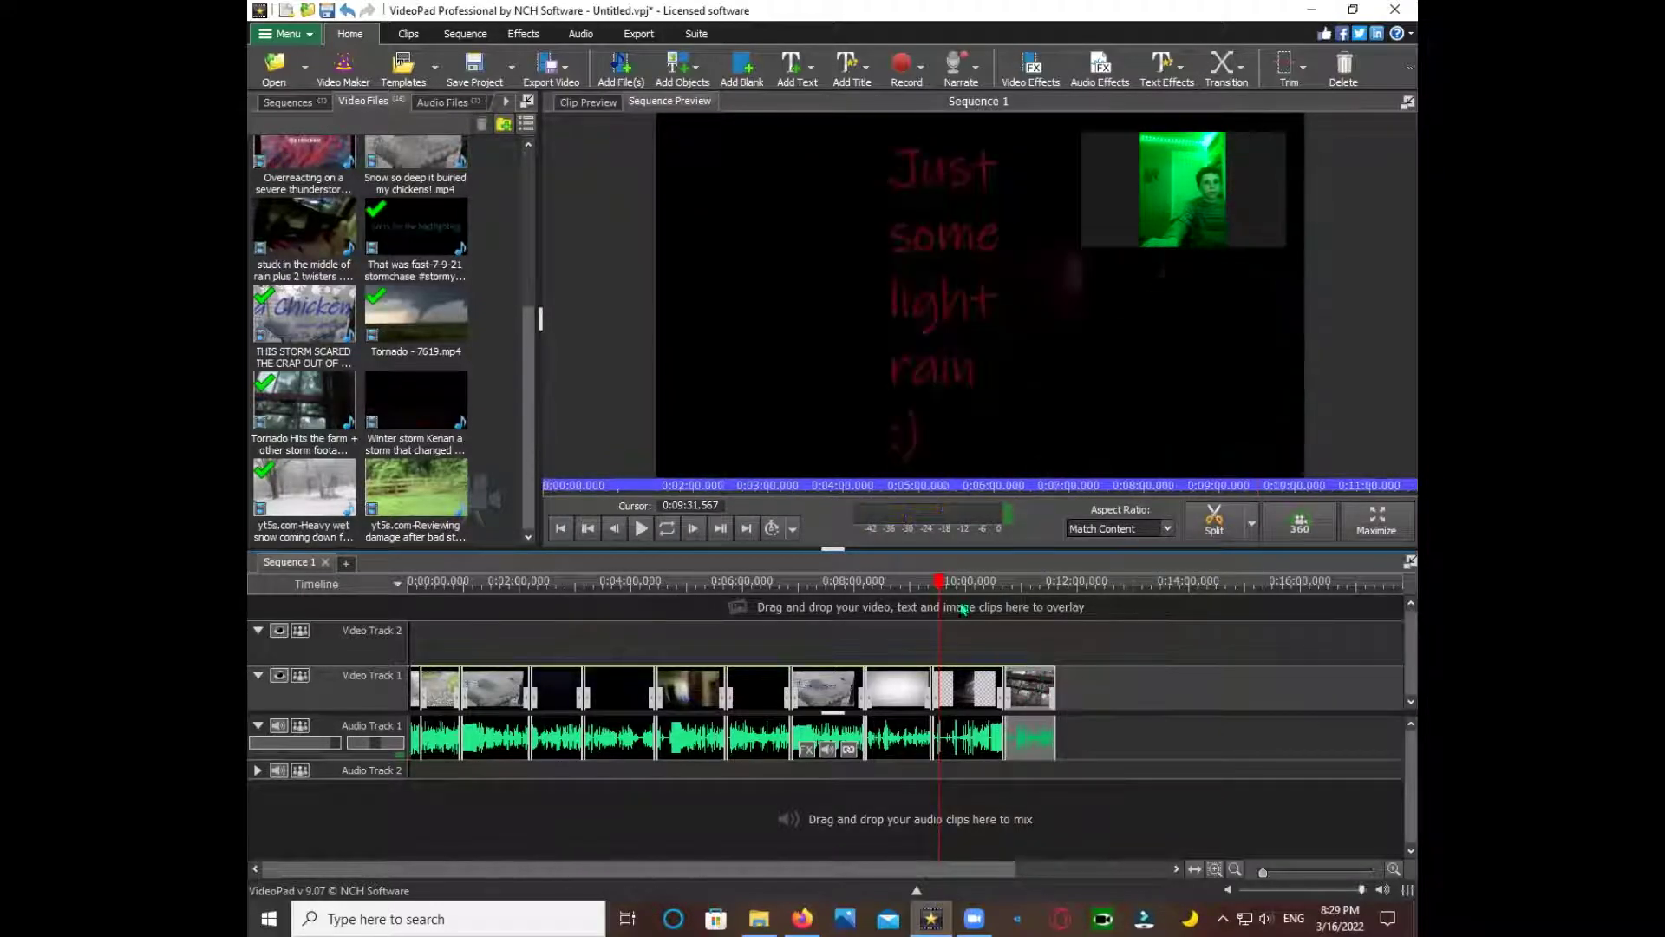
pyautogui.moveTo(955, 598); pyautogui.dragTo(1005, 598)
pyautogui.scroll(2, 1008, 604)
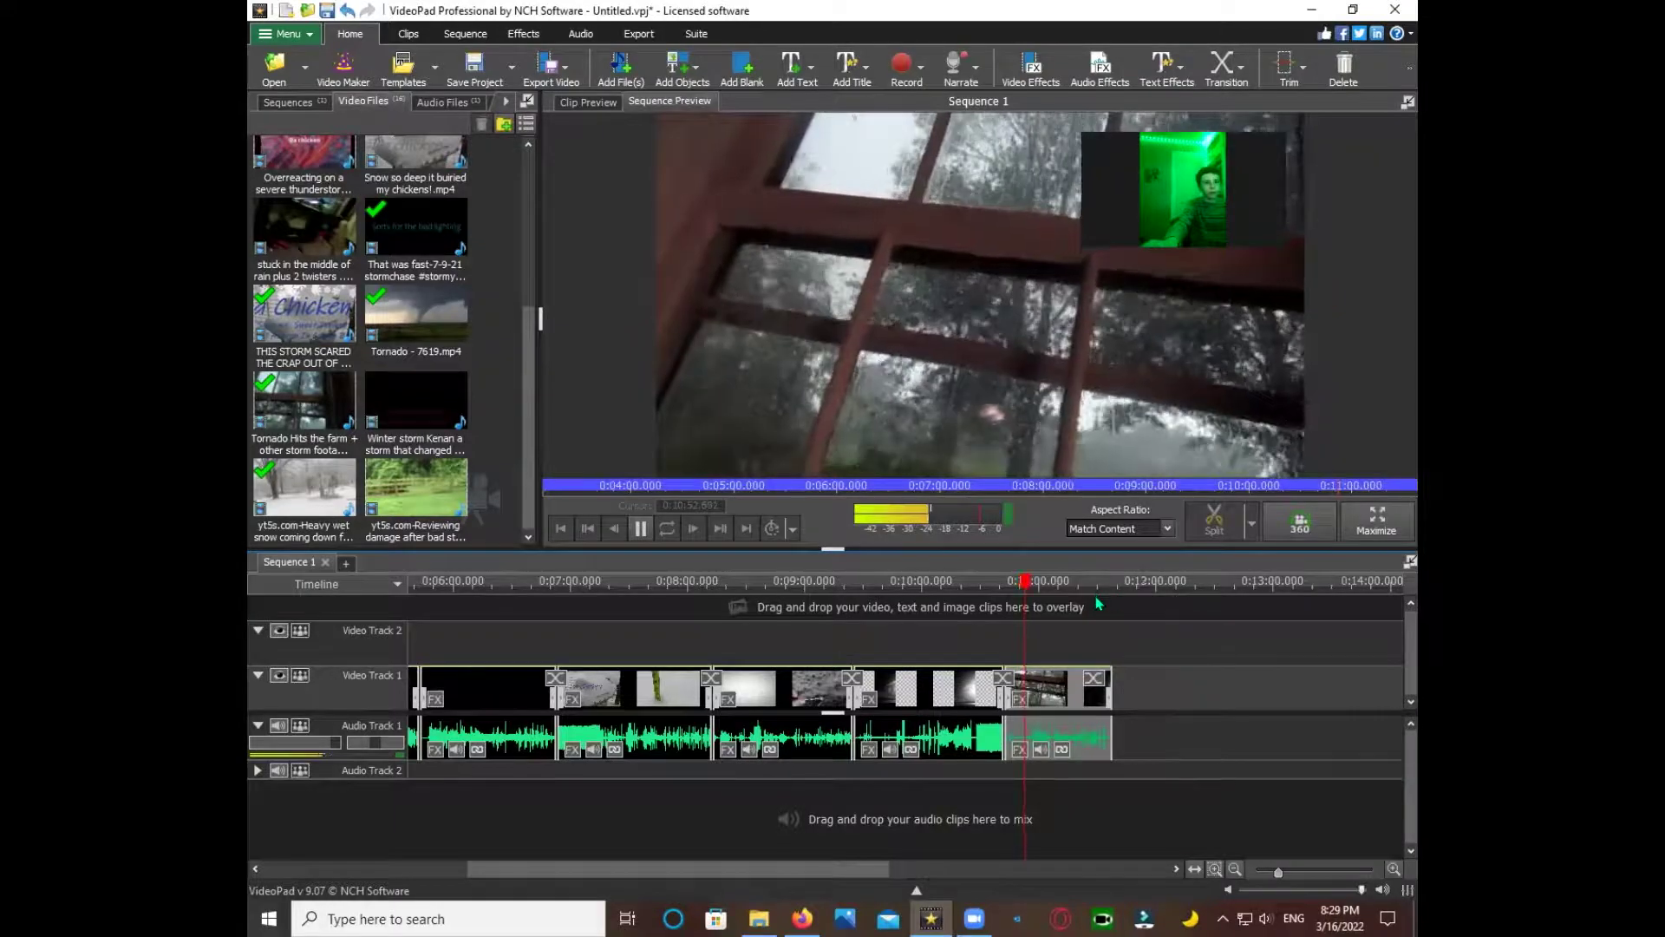
pyautogui.click(1046, 594)
pyautogui.press('space')
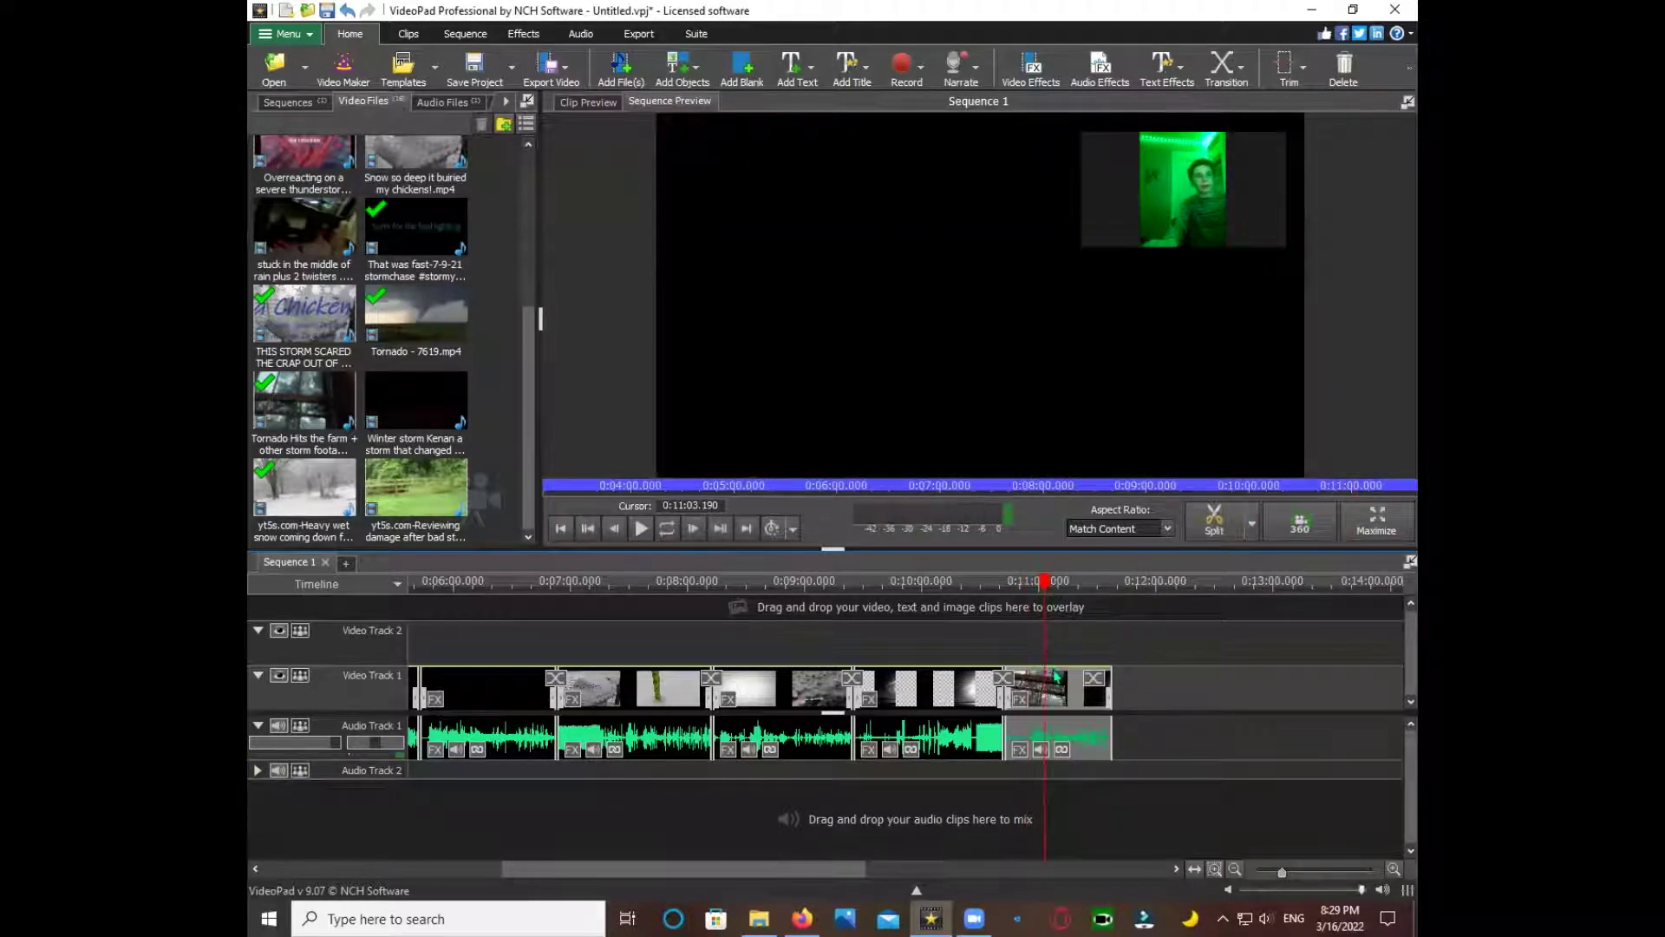
# - Briefly play the end screen at the end of the derecho clip and set the system speaker volume to 3
pyautogui.click(1268, 917)
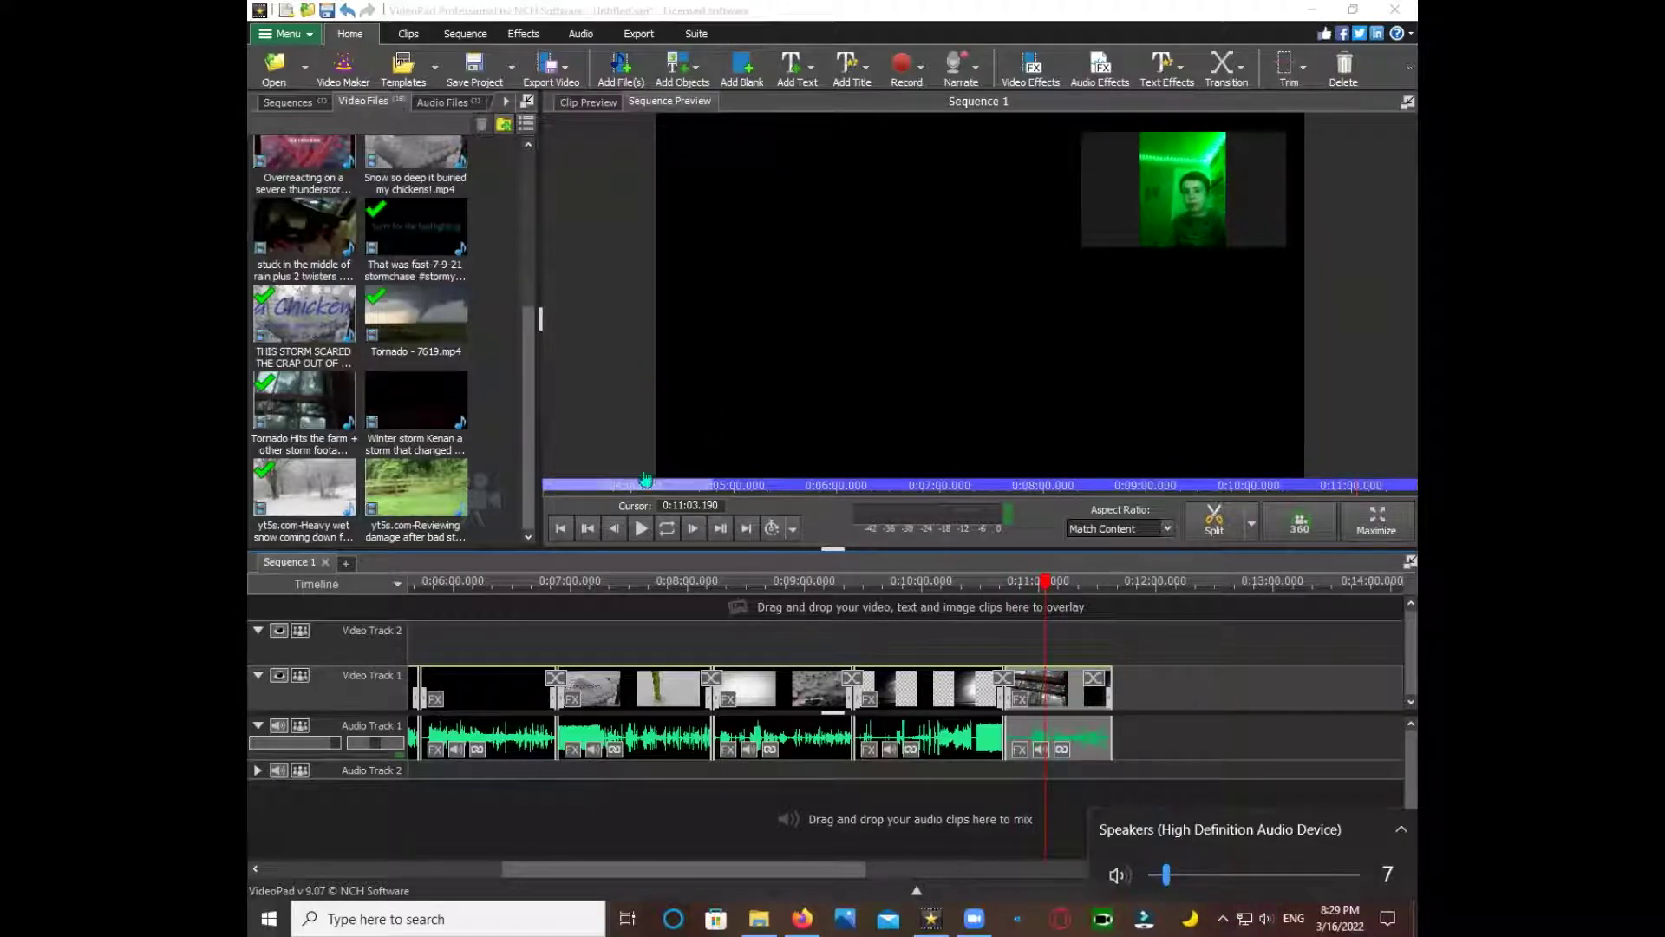
pyautogui.click(1035, 626)
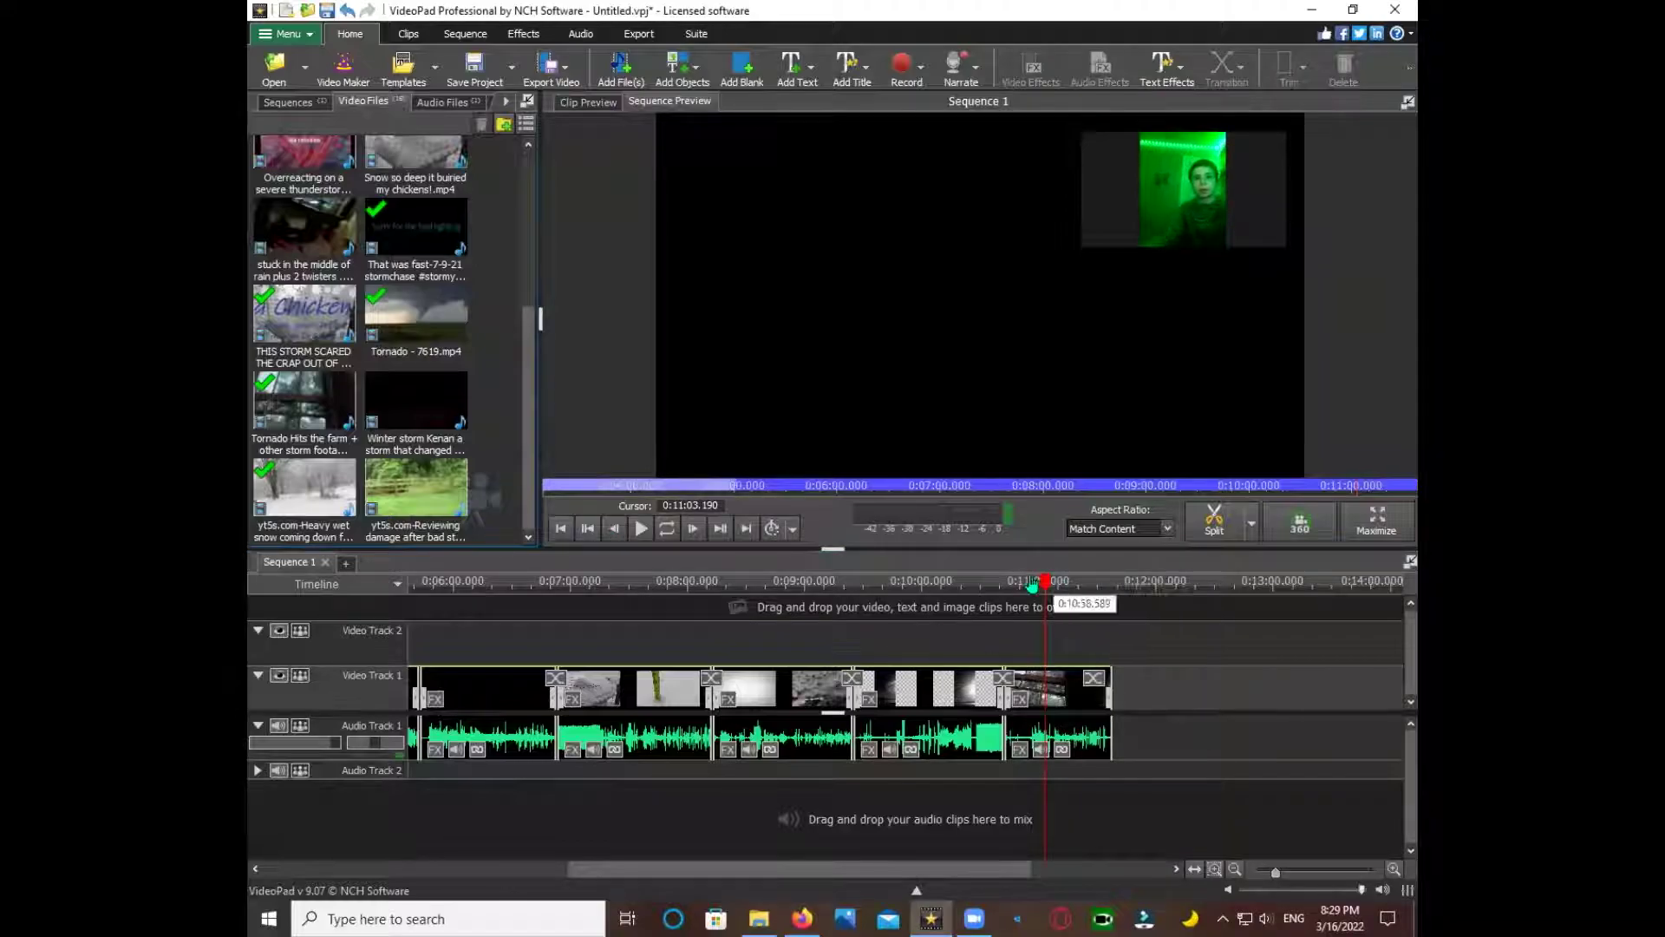
pyautogui.click(986, 583)
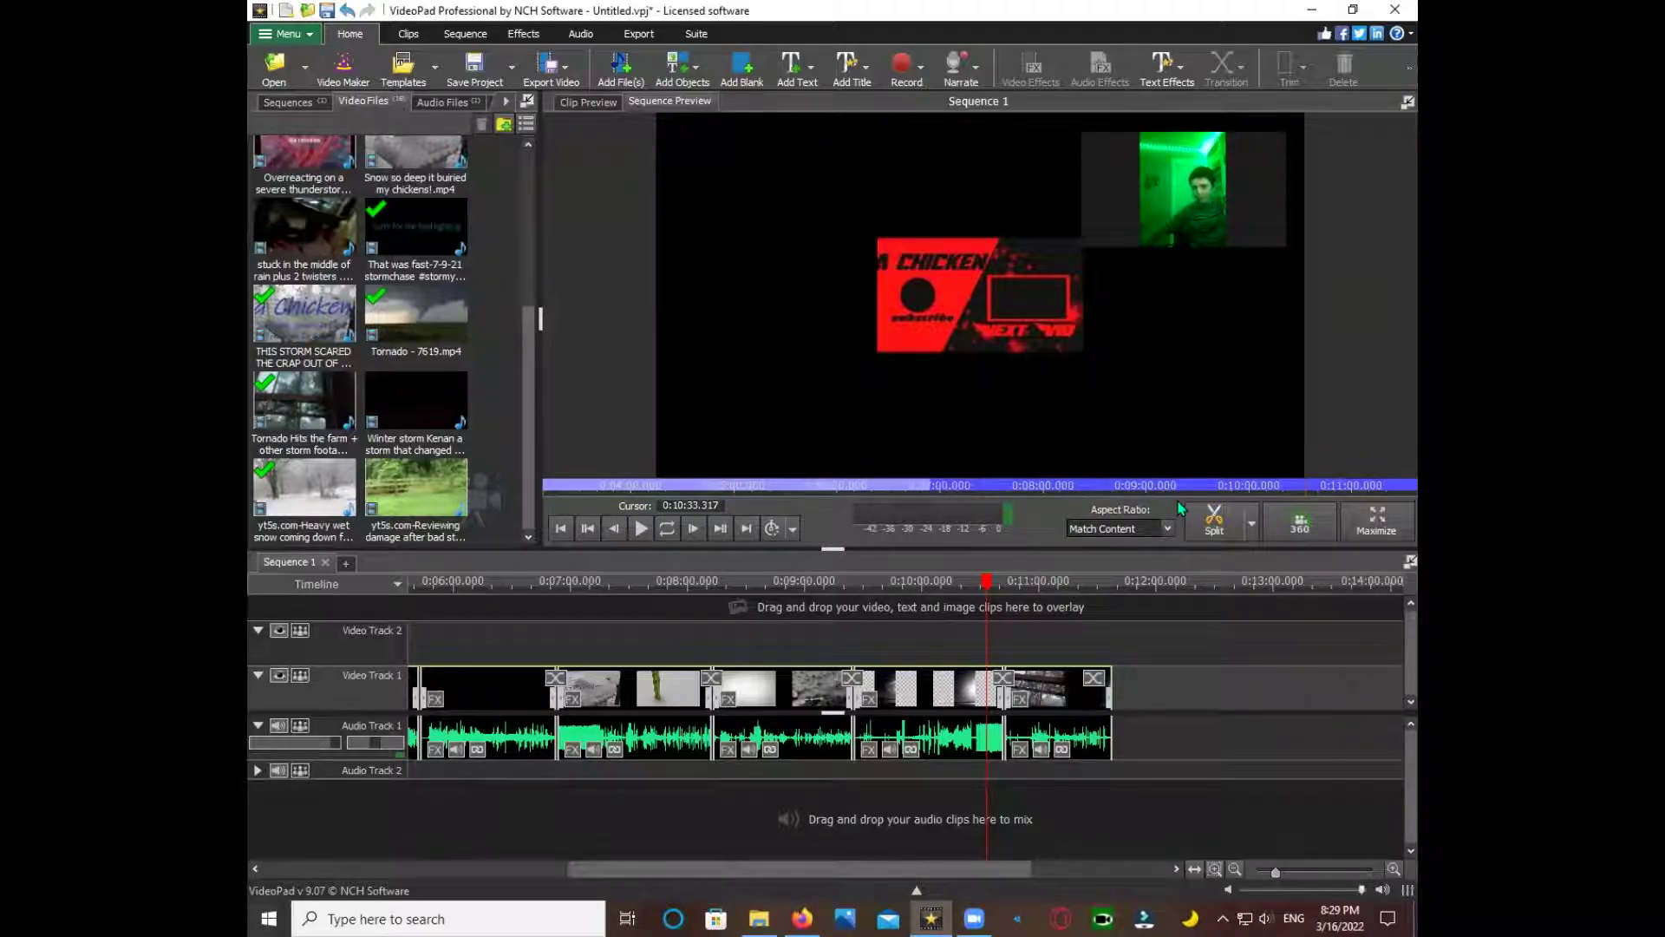
pyautogui.click(980, 296)
pyautogui.click(981, 296)
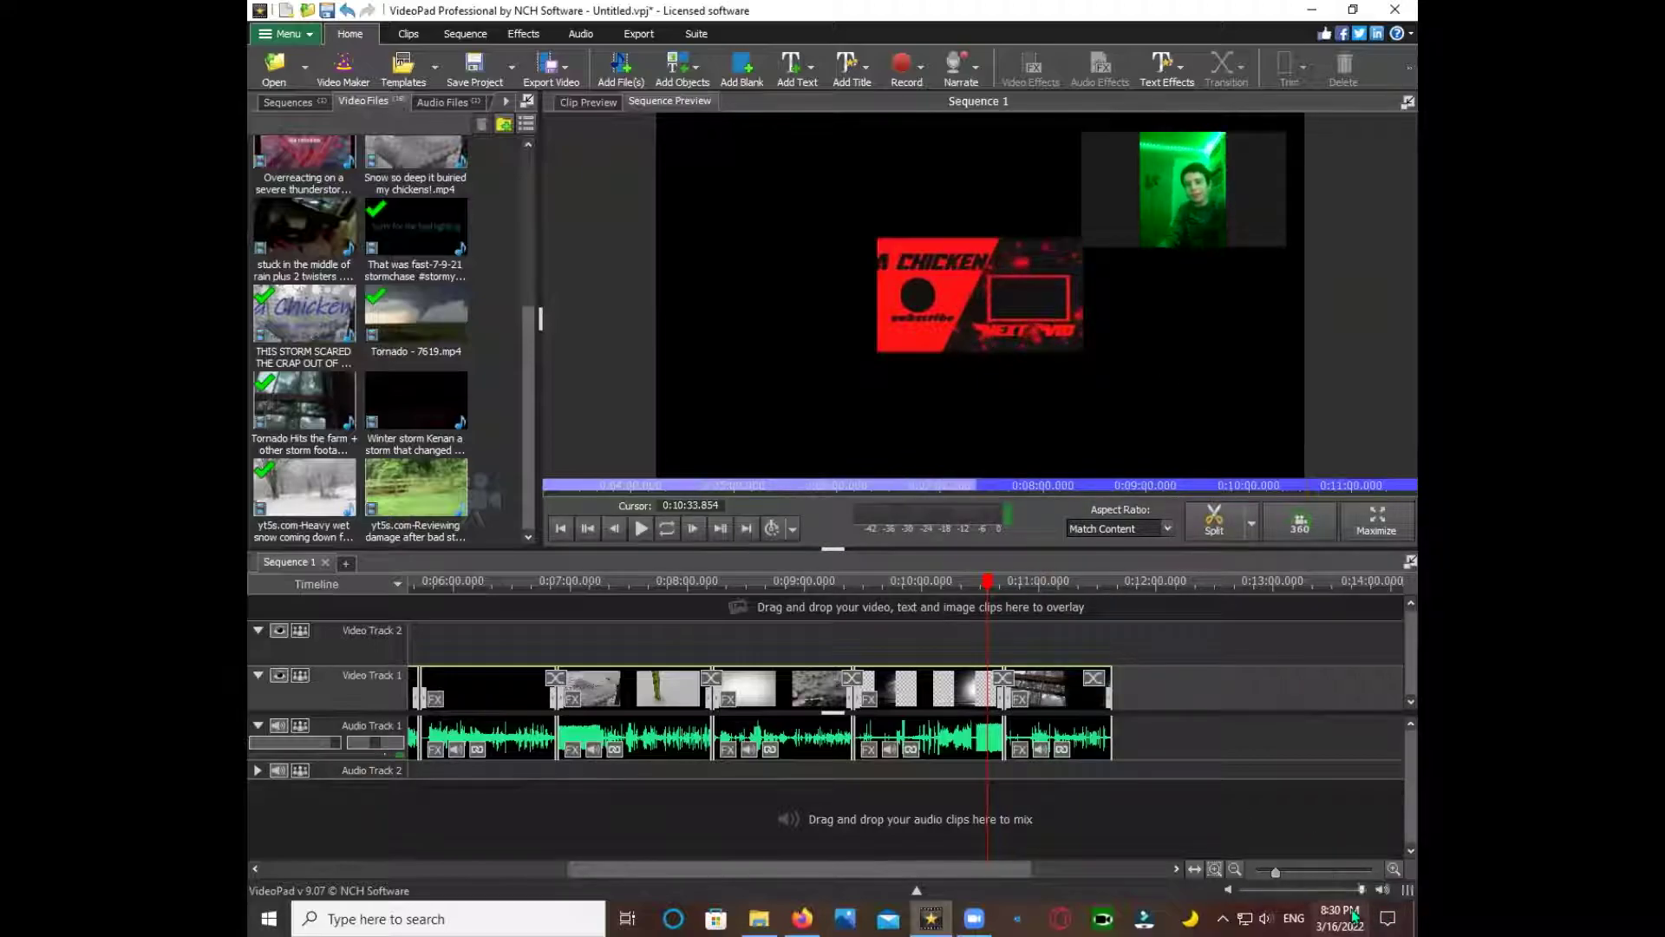
pyautogui.click(1267, 917)
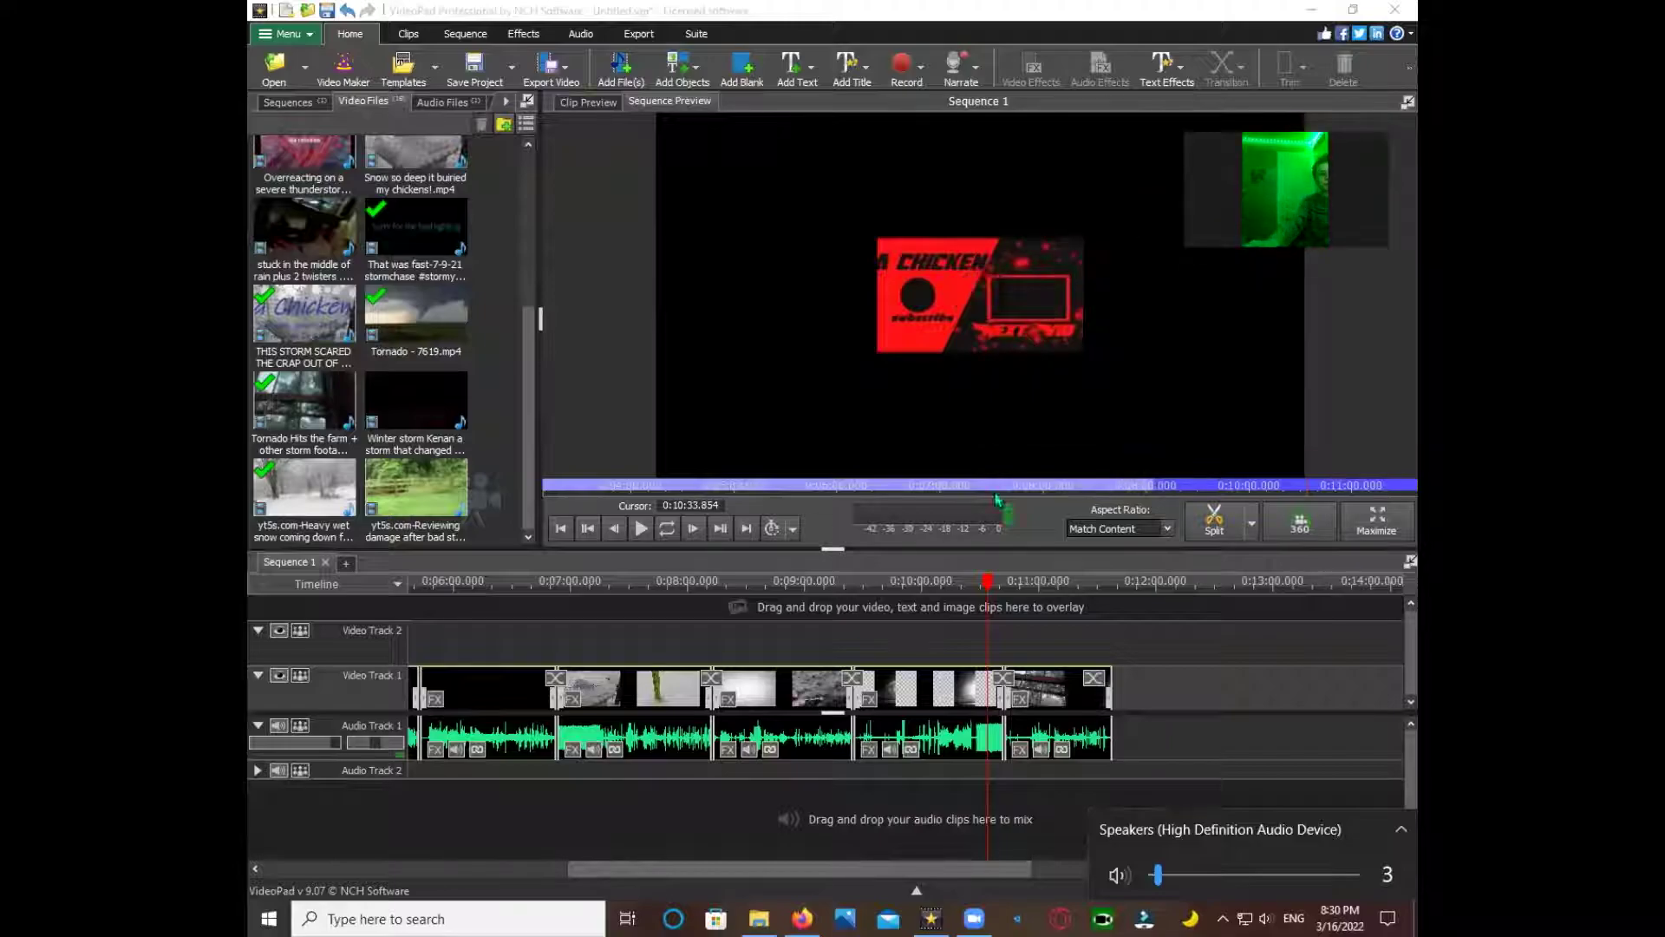
# - Play the end of the derecho clip and skim through the tornado clip to the end of the sequence
pyautogui.click(635, 525)
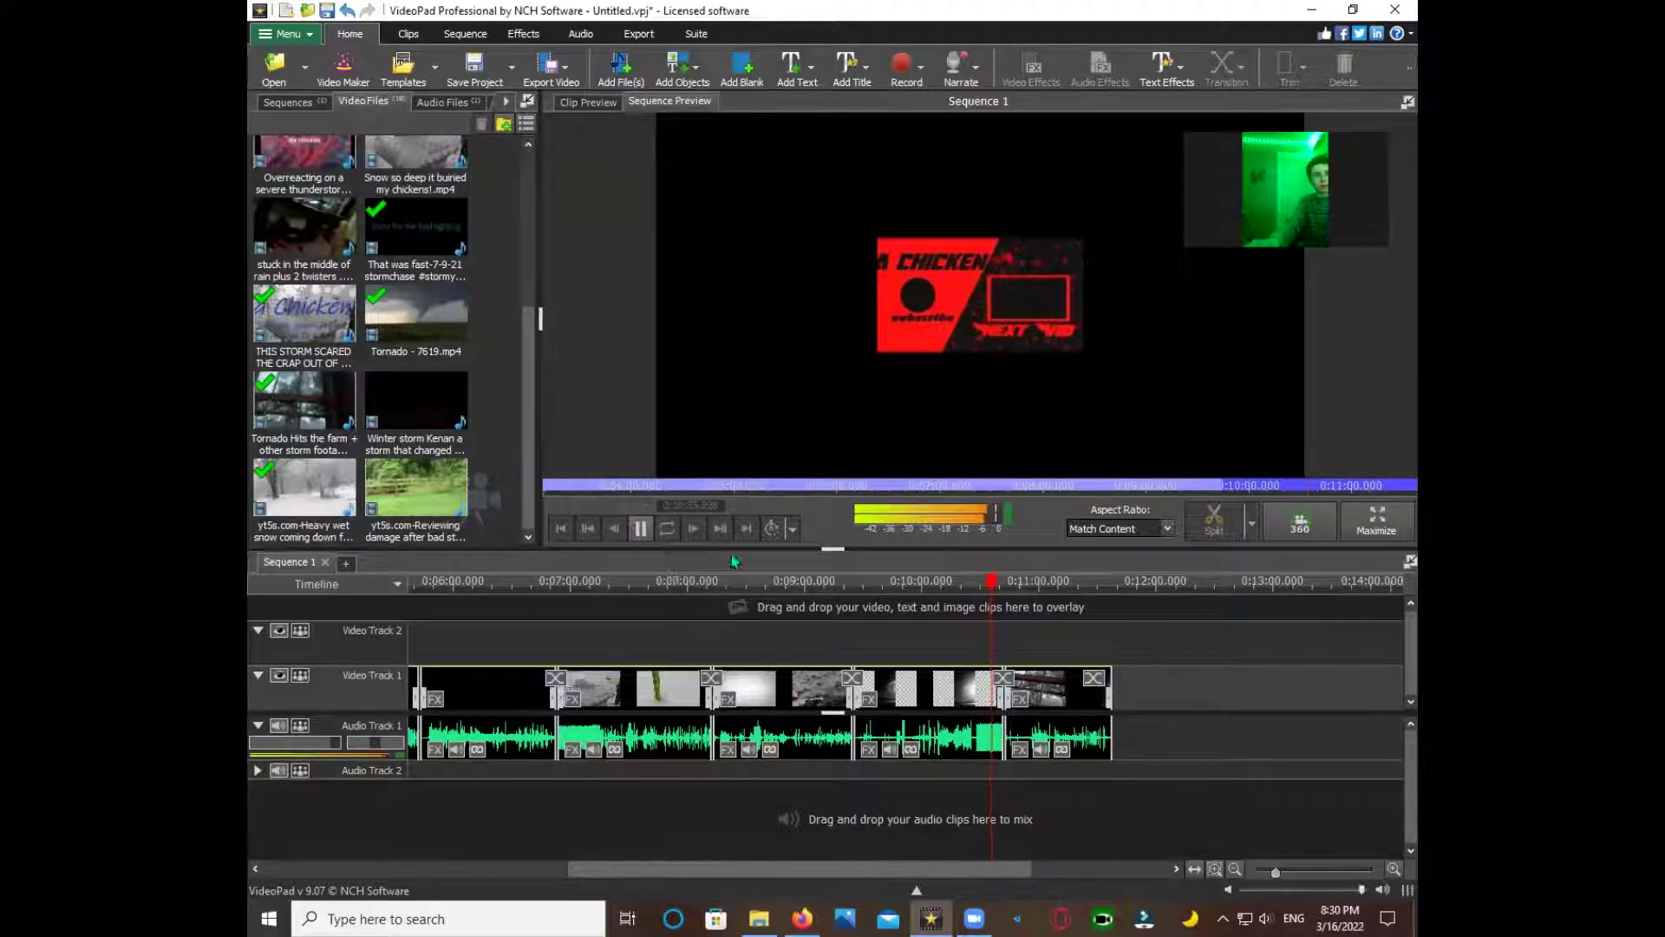
pyautogui.click(1013, 591)
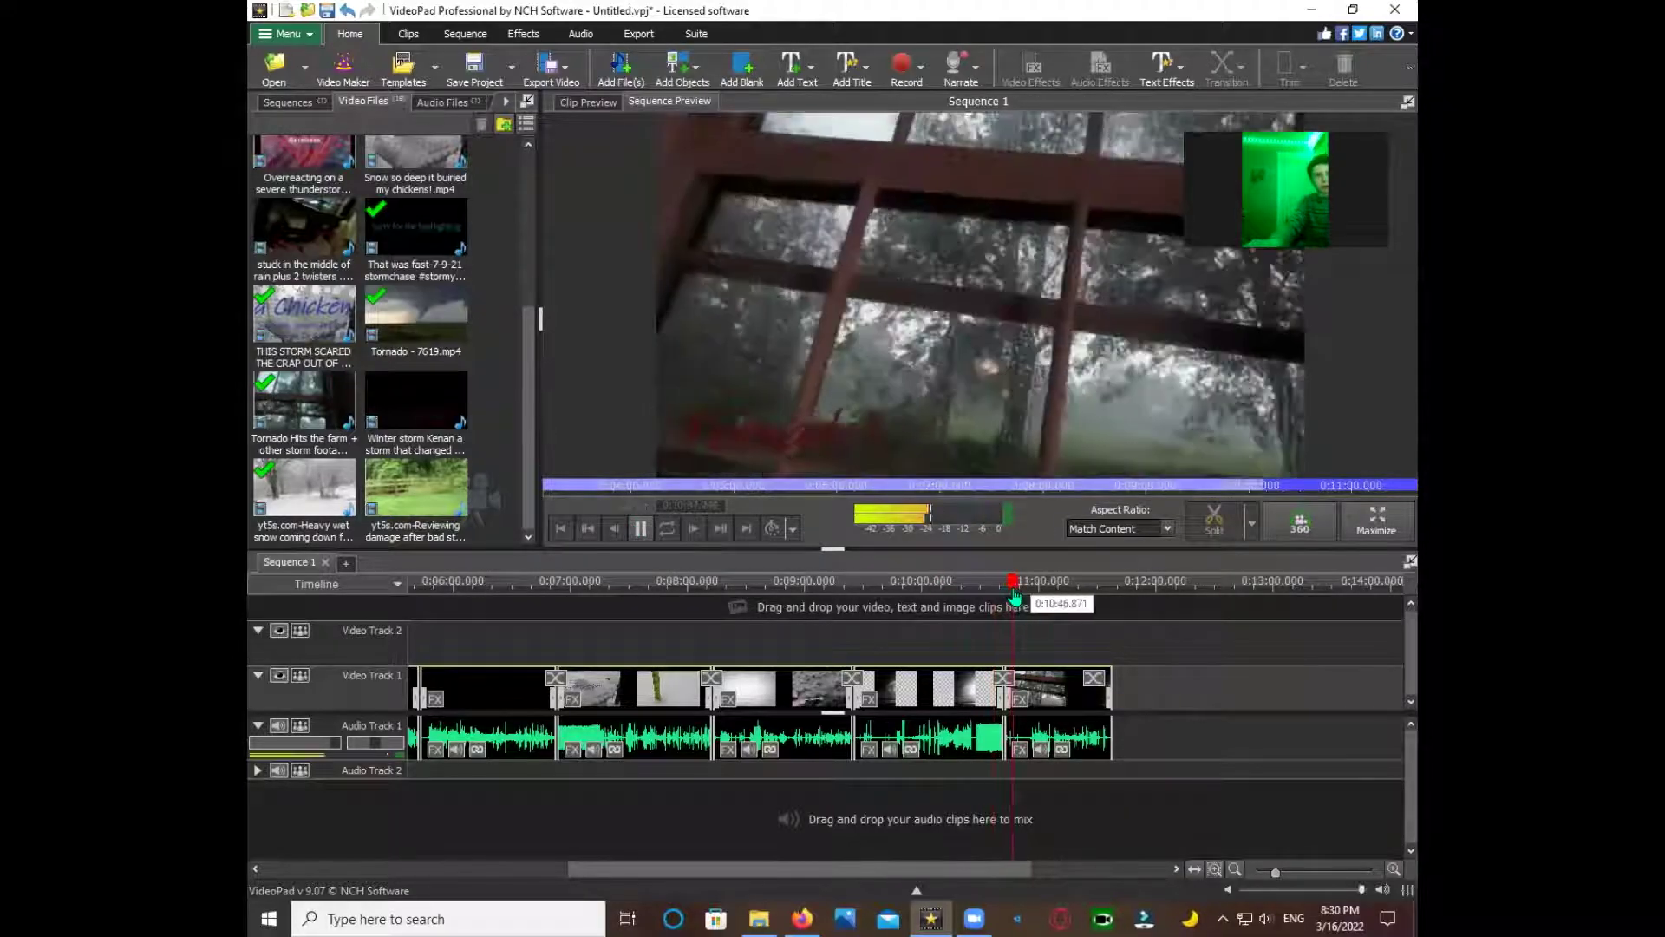
pyautogui.click(1039, 597)
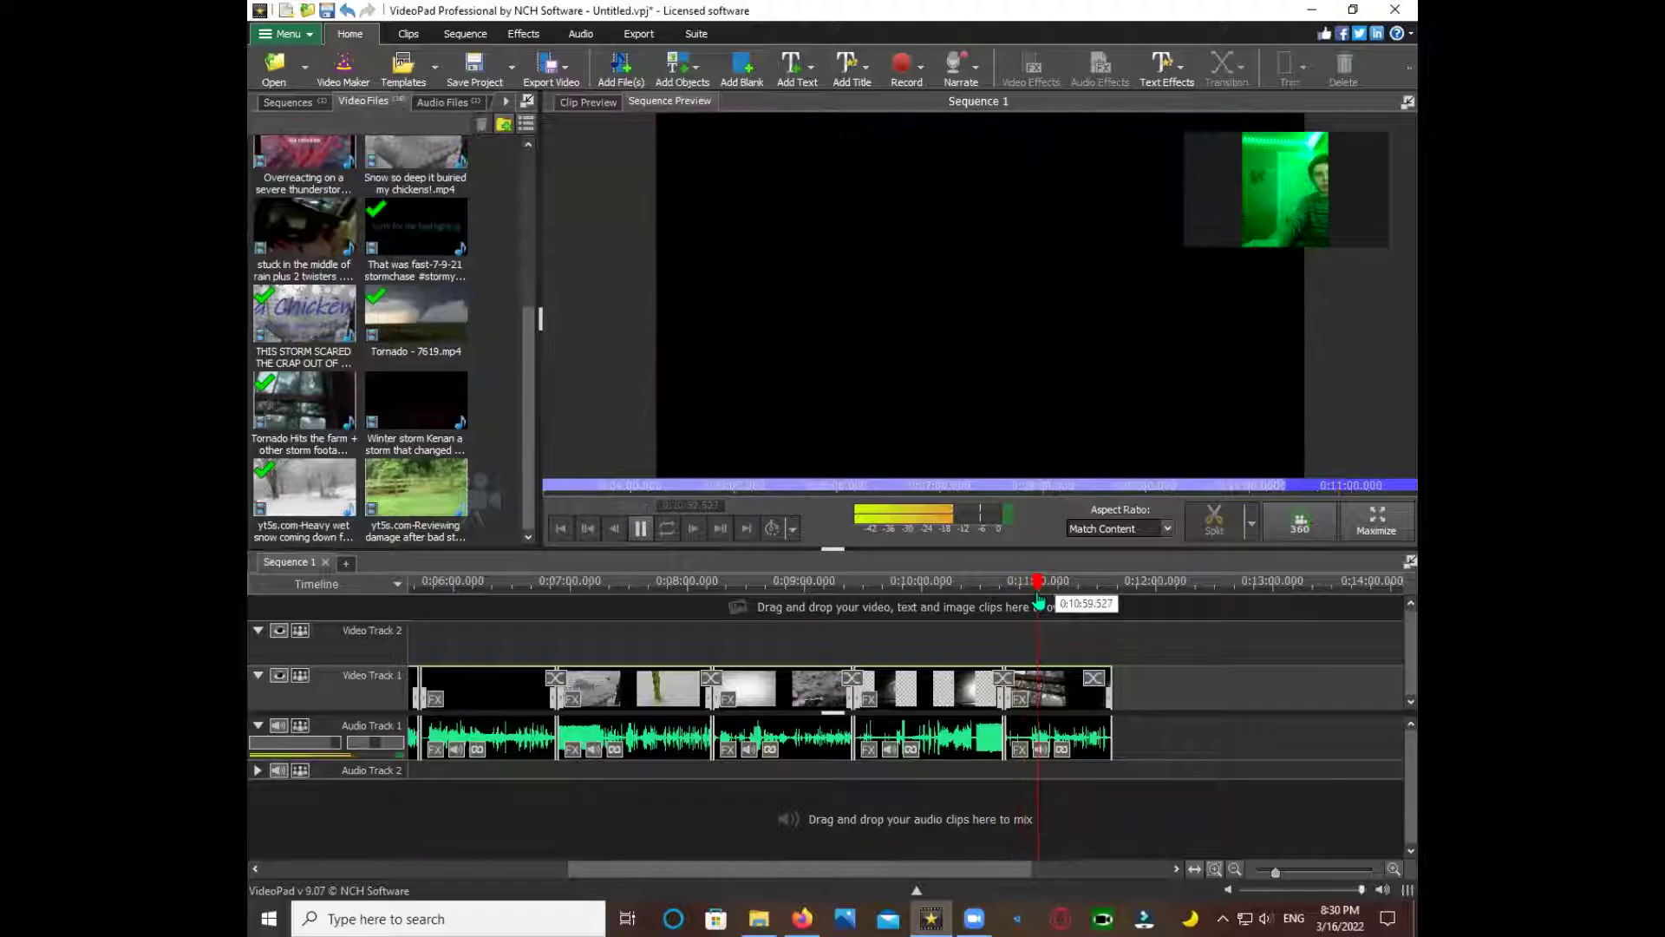
pyautogui.scroll(-2, 1026, 597)
pyautogui.click(1093, 597)
pyautogui.click(1100, 591)
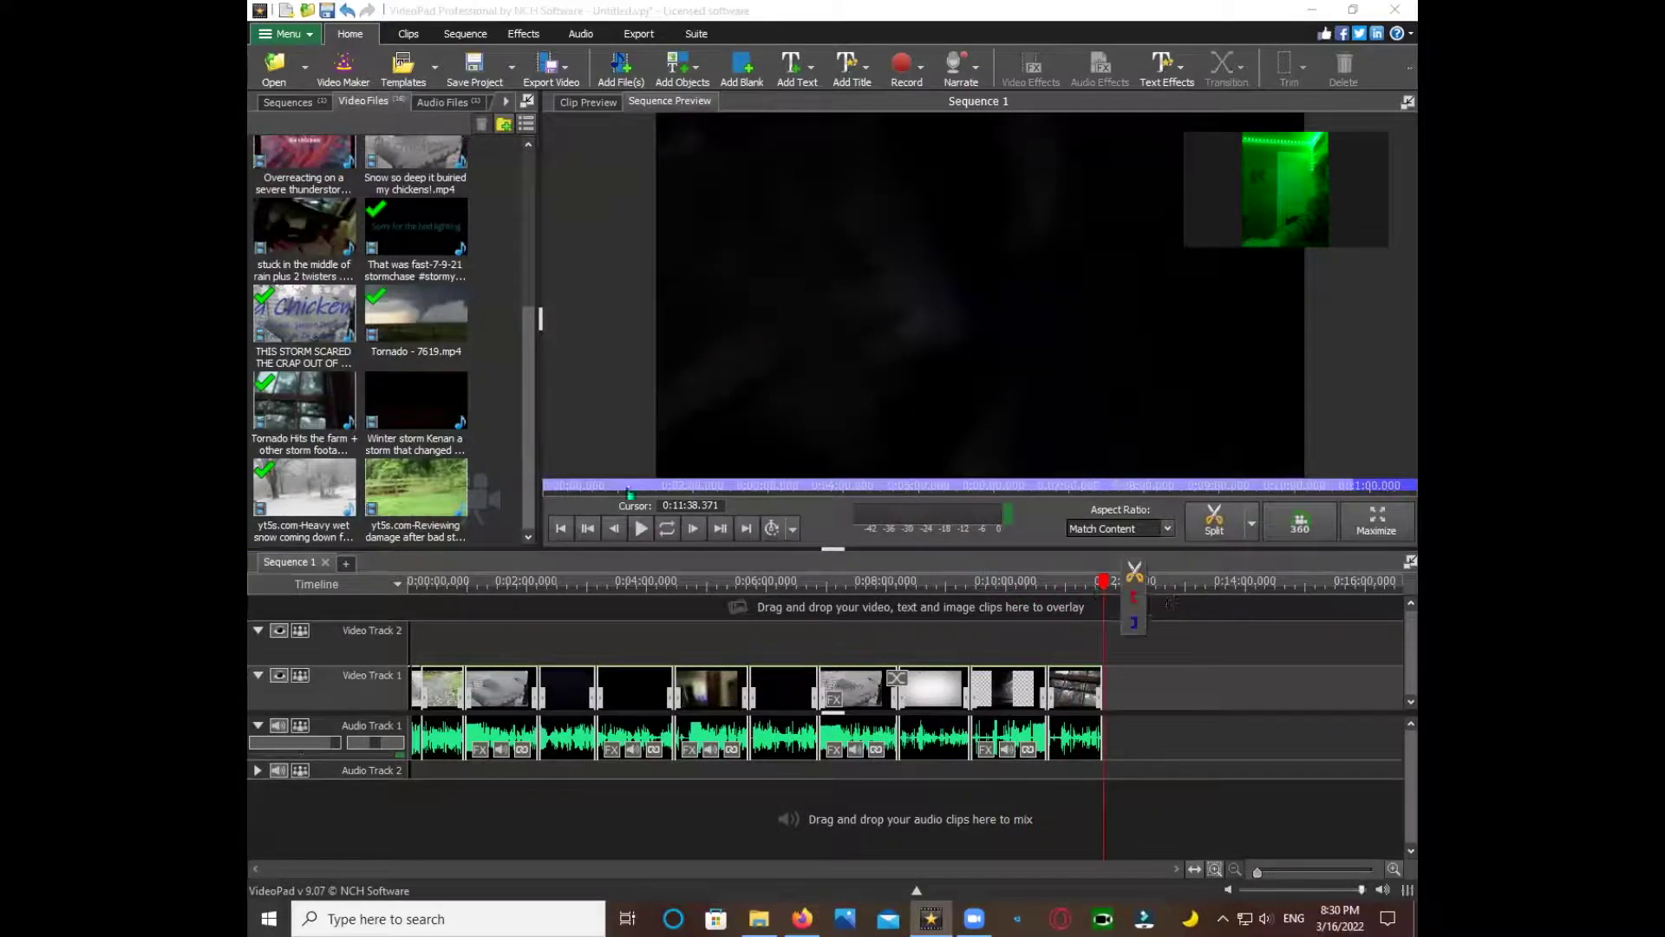
# - Append the "stuck in the middle of rain plus 2 twisters" video at the end, shortened to about 1:26, and preview it
pyautogui.scroll(3, 377, 342)
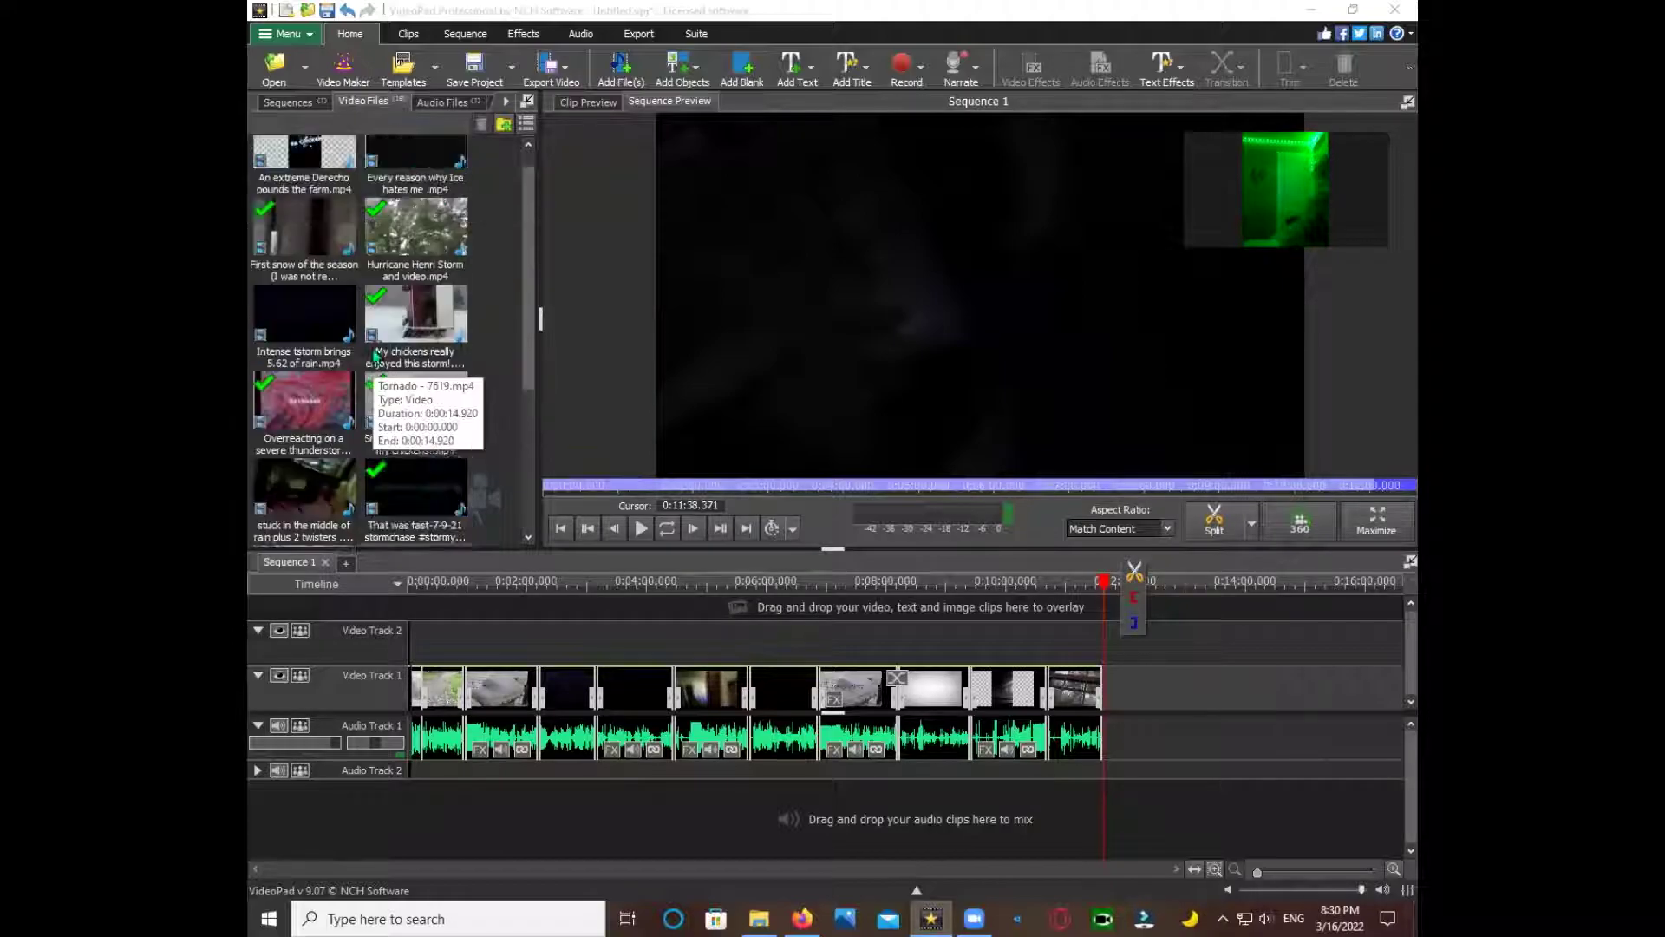
pyautogui.scroll(1, 388, 297)
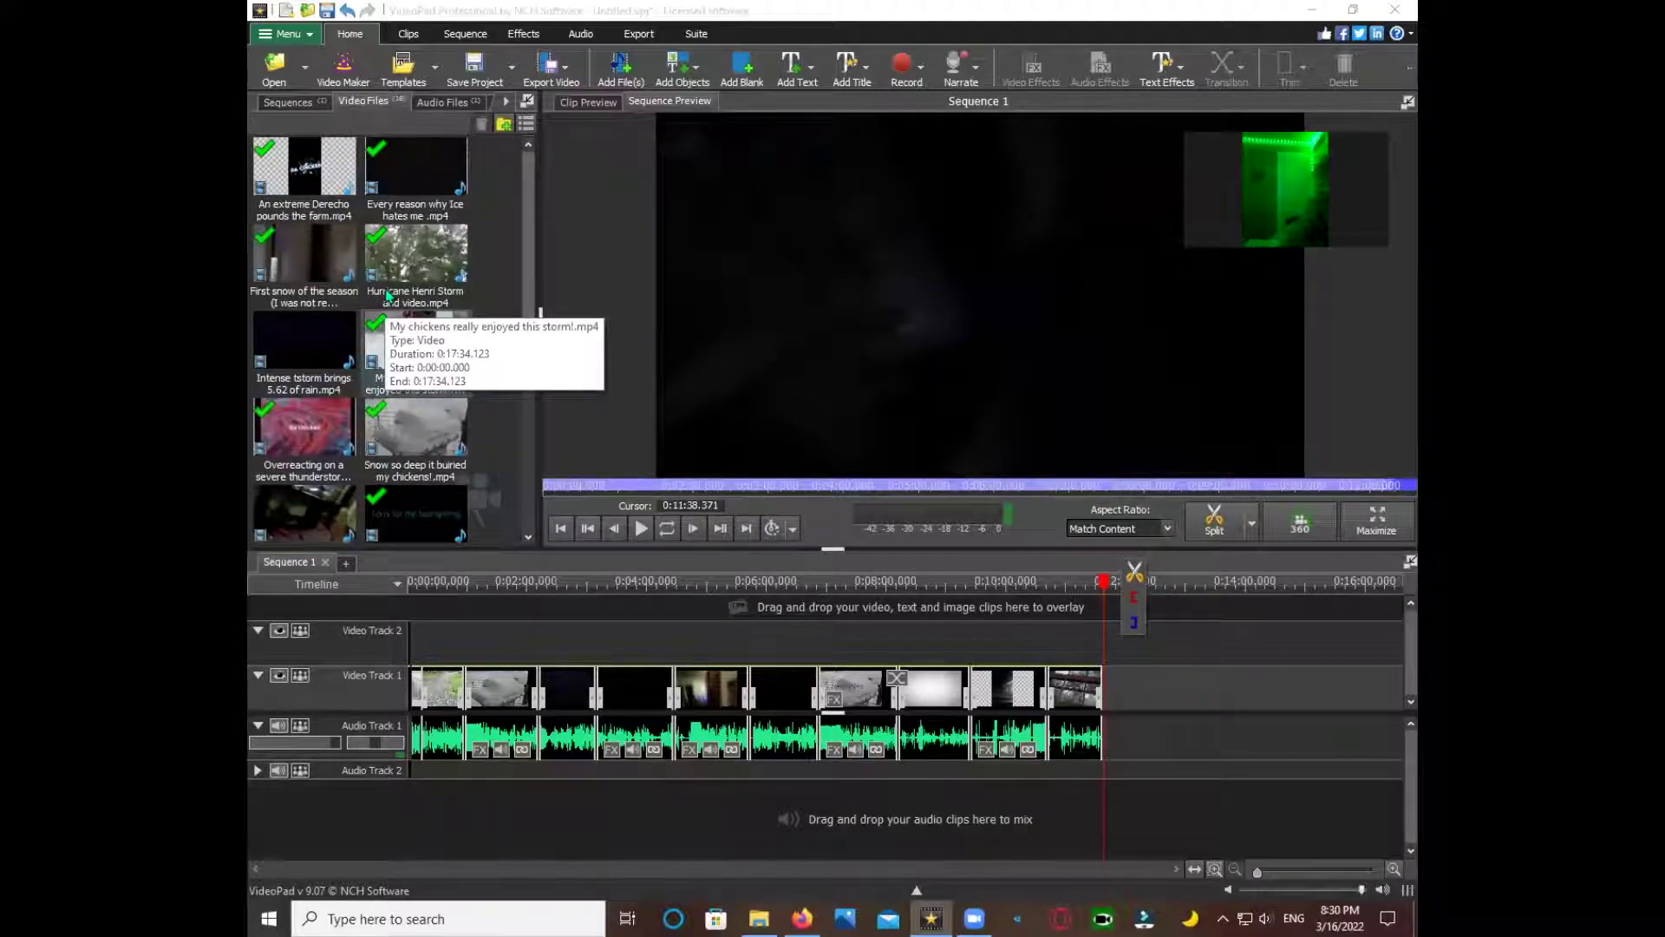
pyautogui.scroll(-2, 388, 296)
pyautogui.moveTo(305, 343); pyautogui.dragTo(1118, 674)
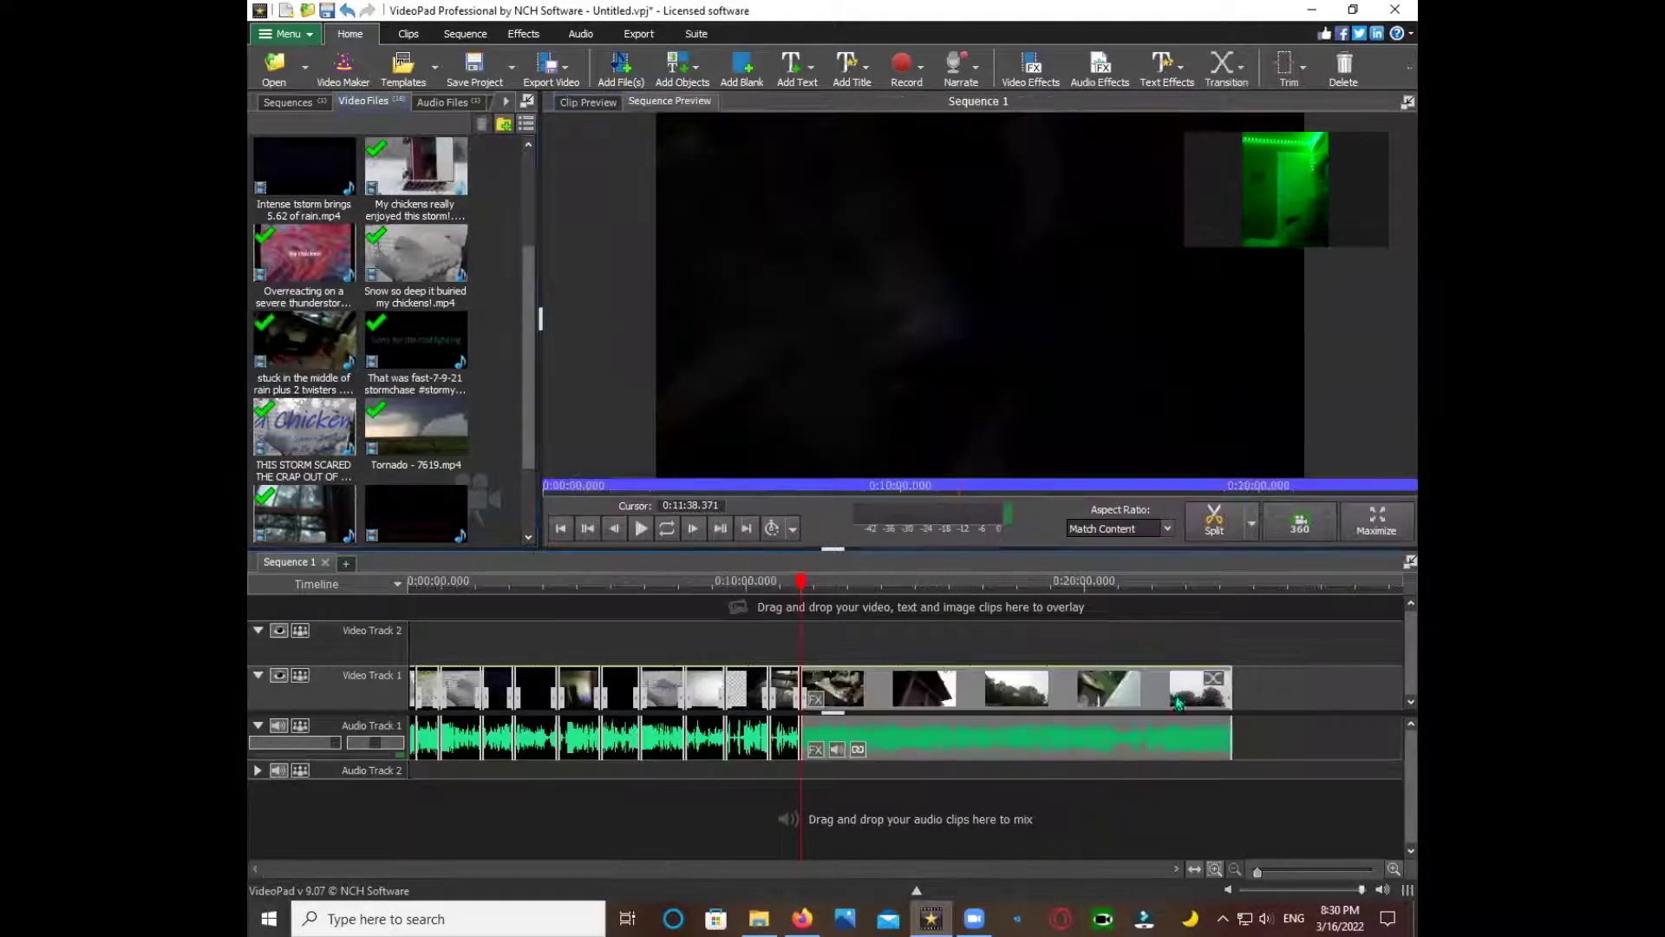
pyautogui.moveTo(1227, 686); pyautogui.dragTo(848, 697)
pyautogui.press('space')
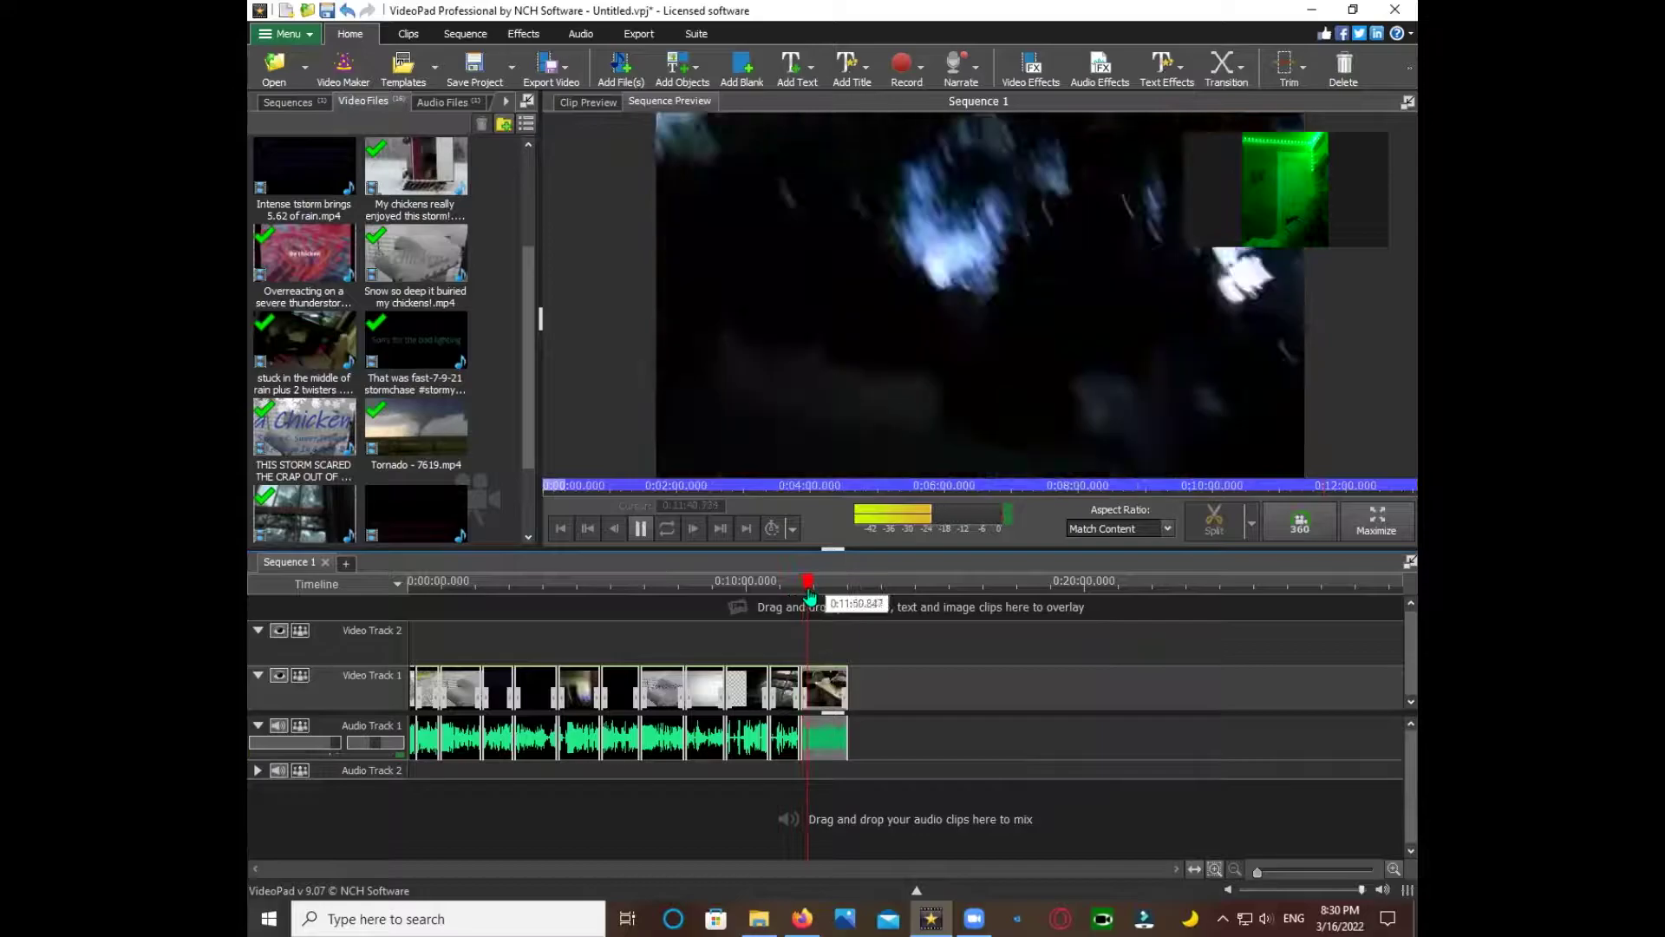
pyautogui.click(849, 596)
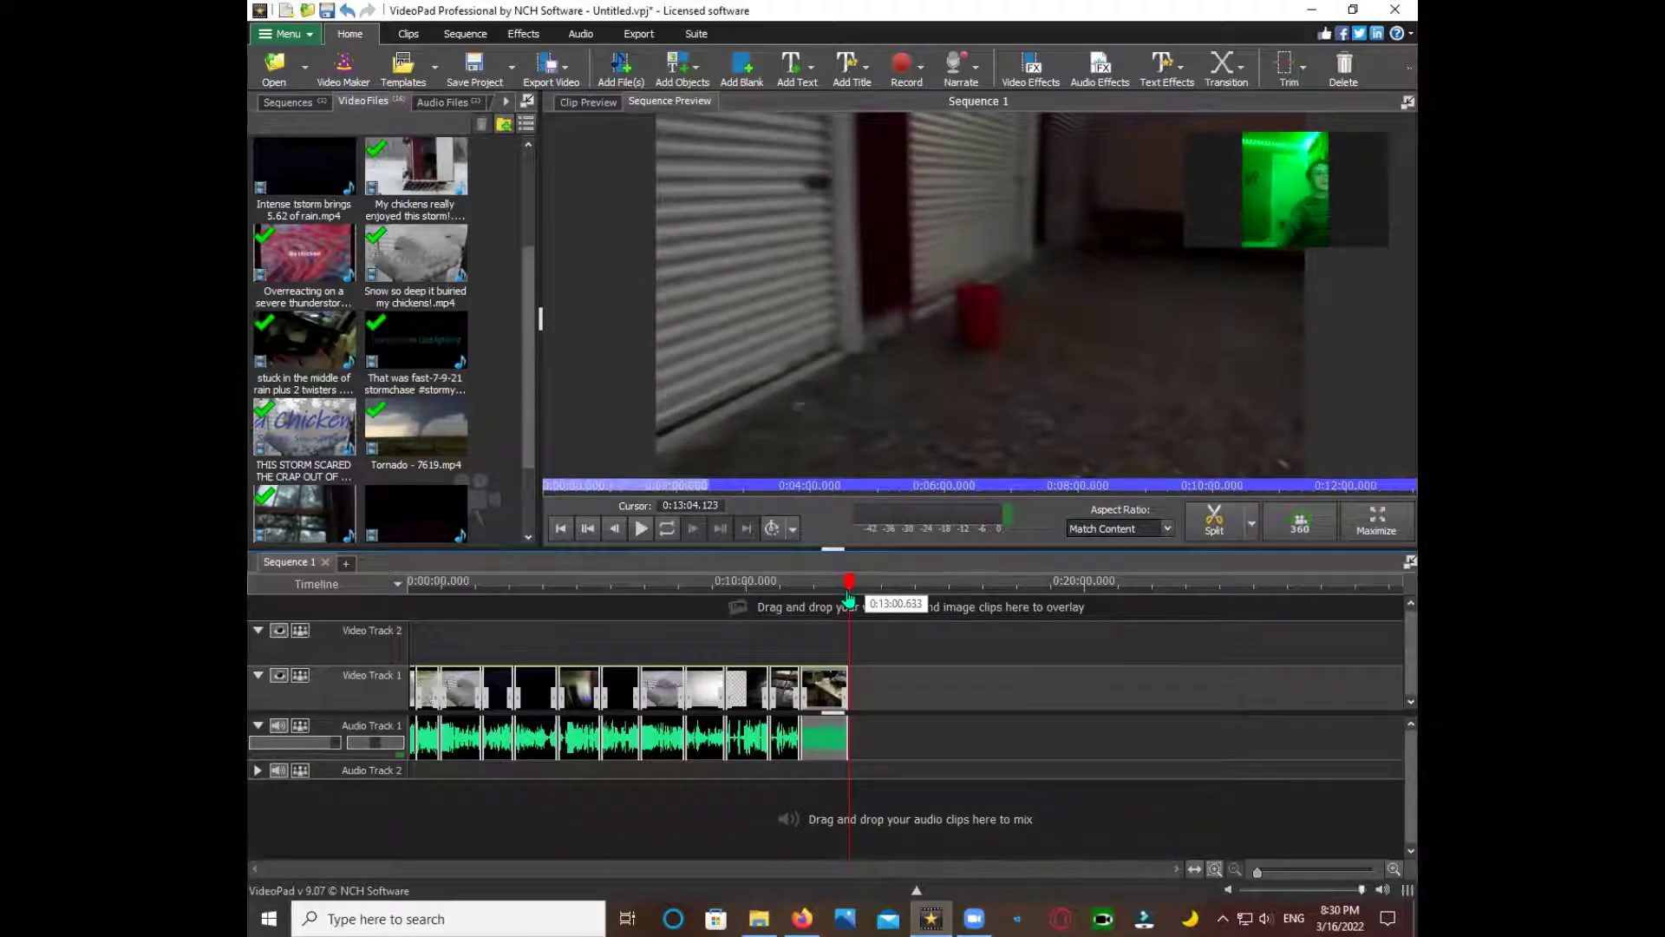
# - Append the "Reviewing damage" video after the twisters clip, shortened to about two minutes, and preview its beginning and last part
pyautogui.scroll(-1, 298, 309)
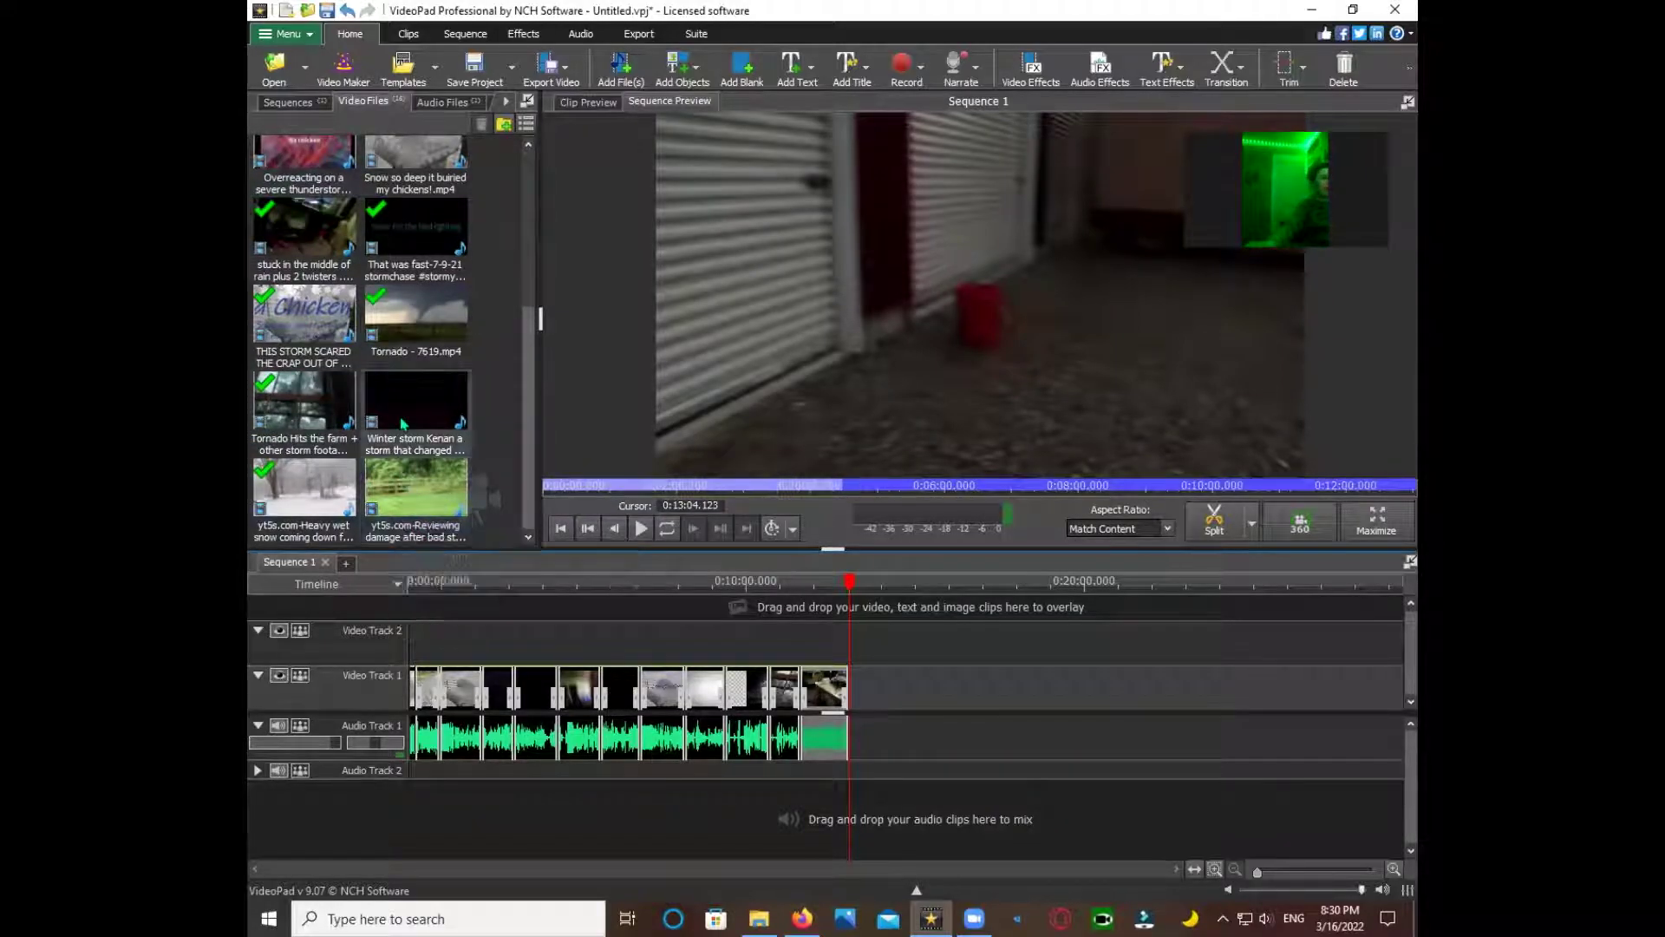
pyautogui.moveTo(407, 482); pyautogui.dragTo(958, 709)
pyautogui.press('space')
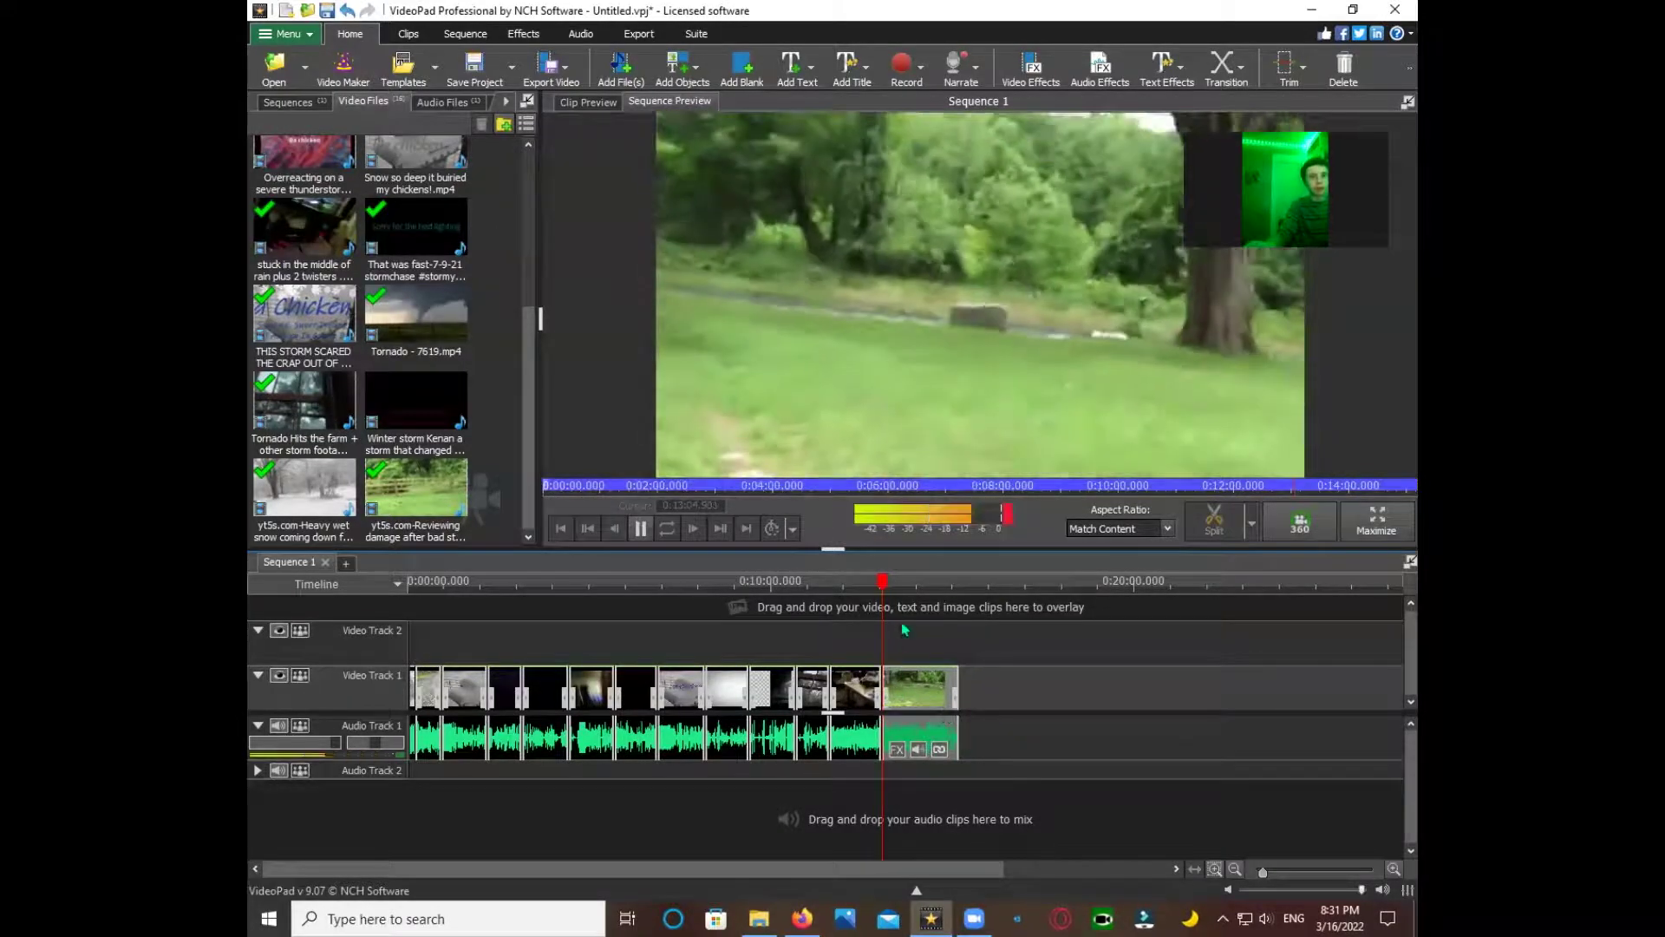
pyautogui.click(945, 595)
pyautogui.press('space')
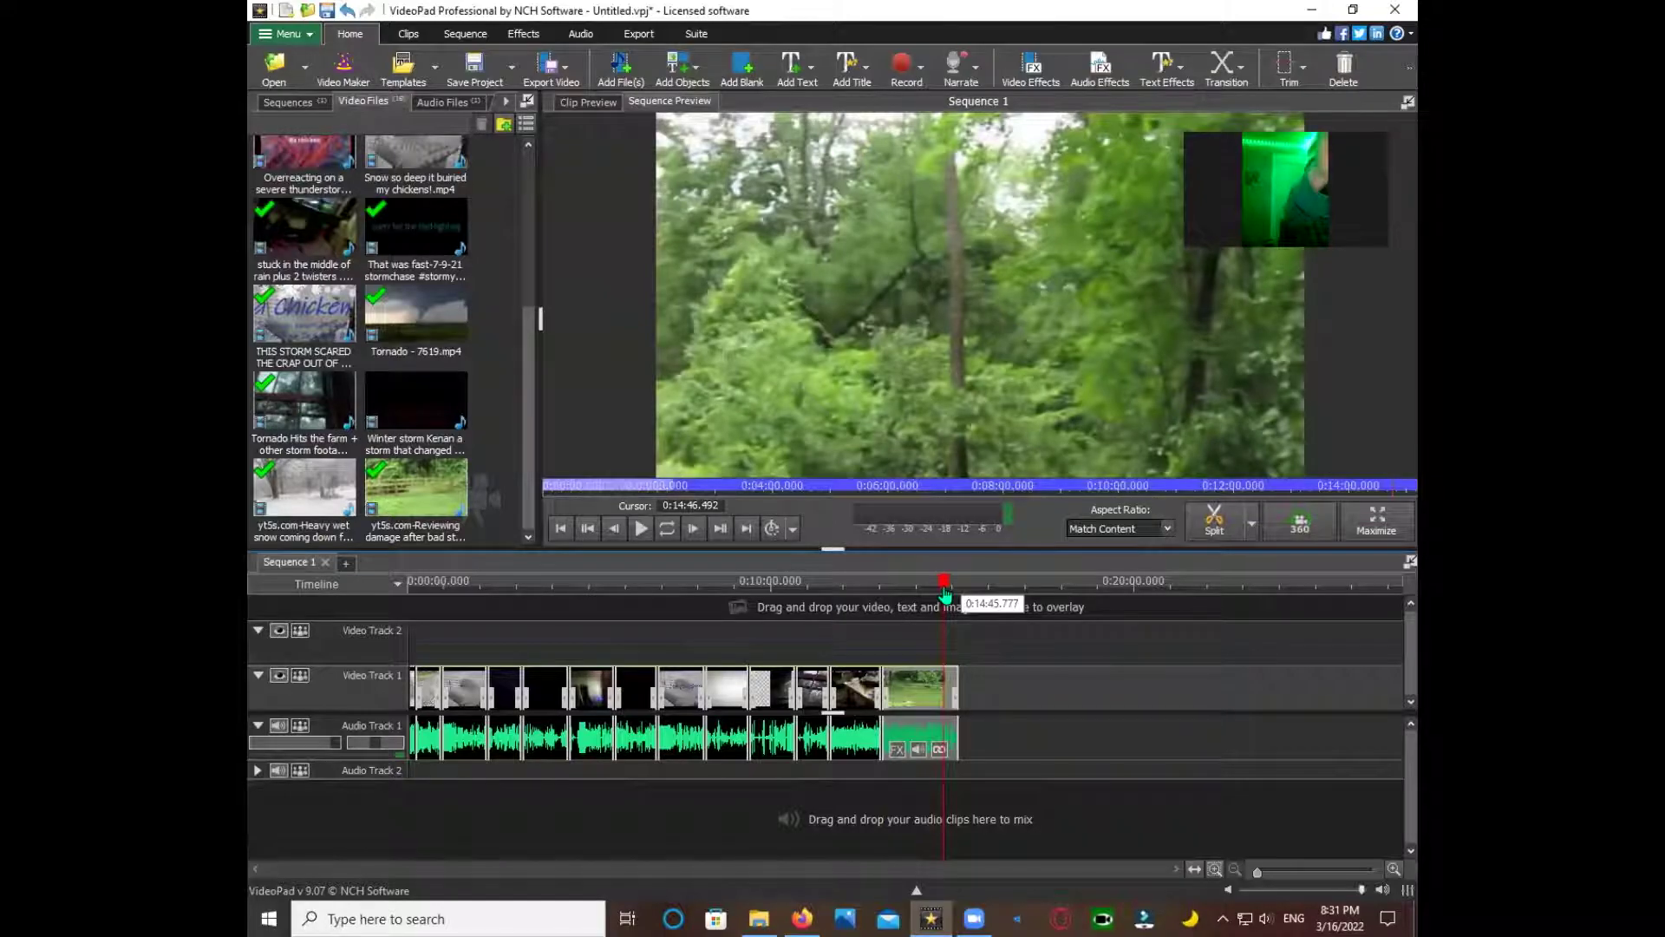
pyautogui.press('space')
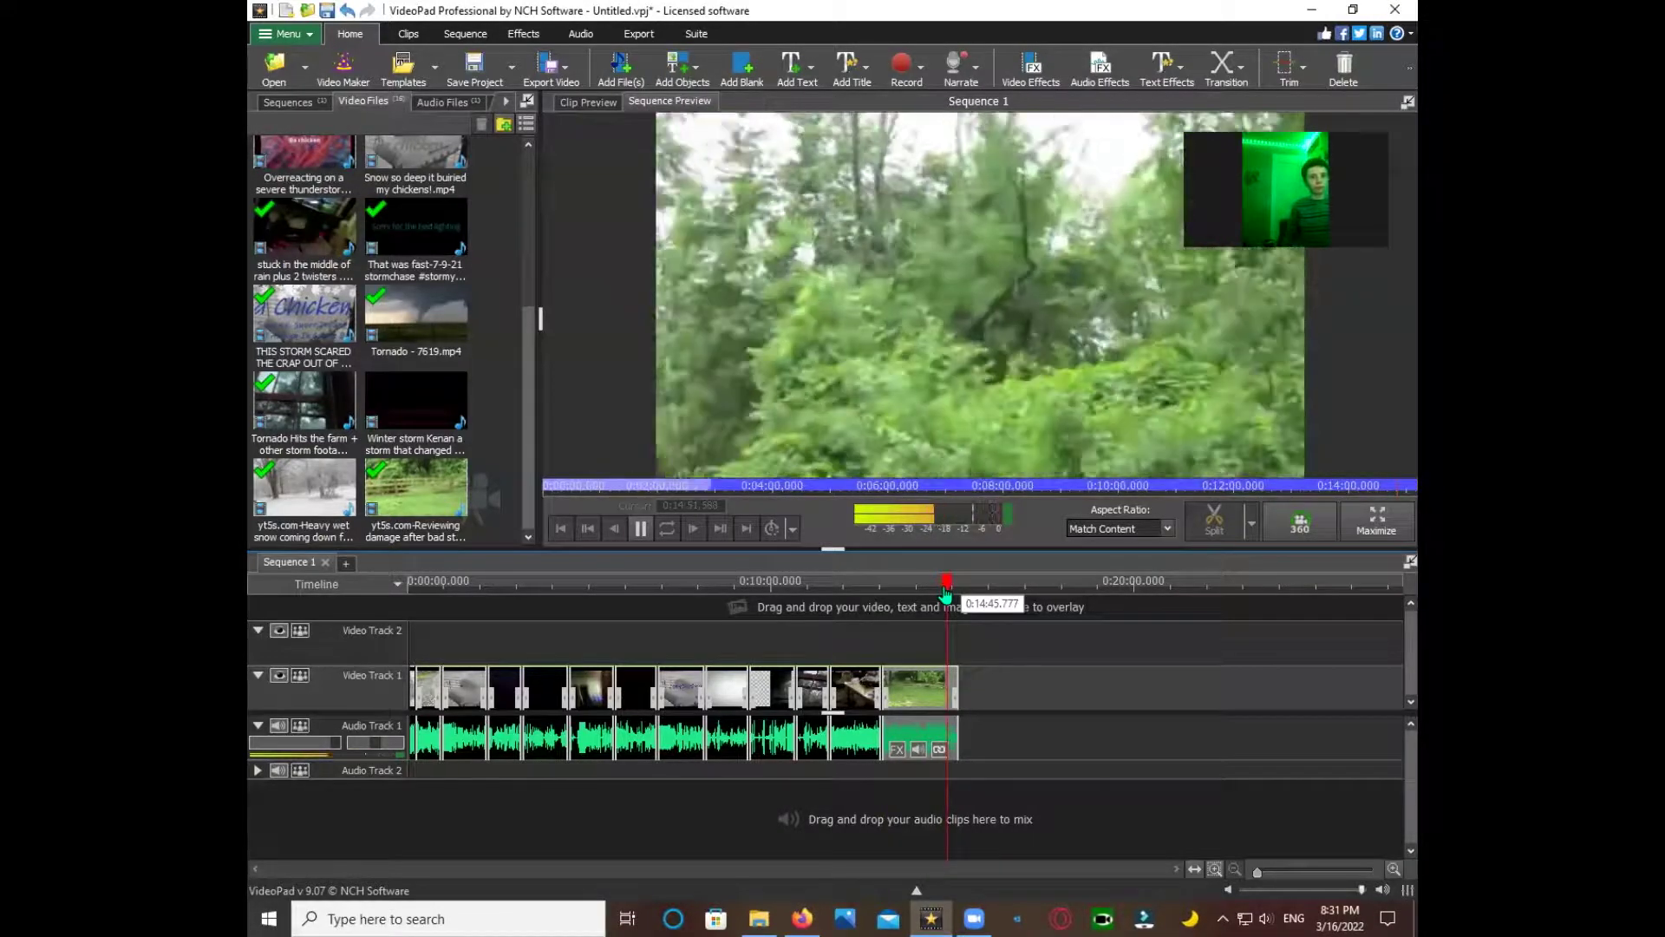
pyautogui.press('space')
pyautogui.press('space')
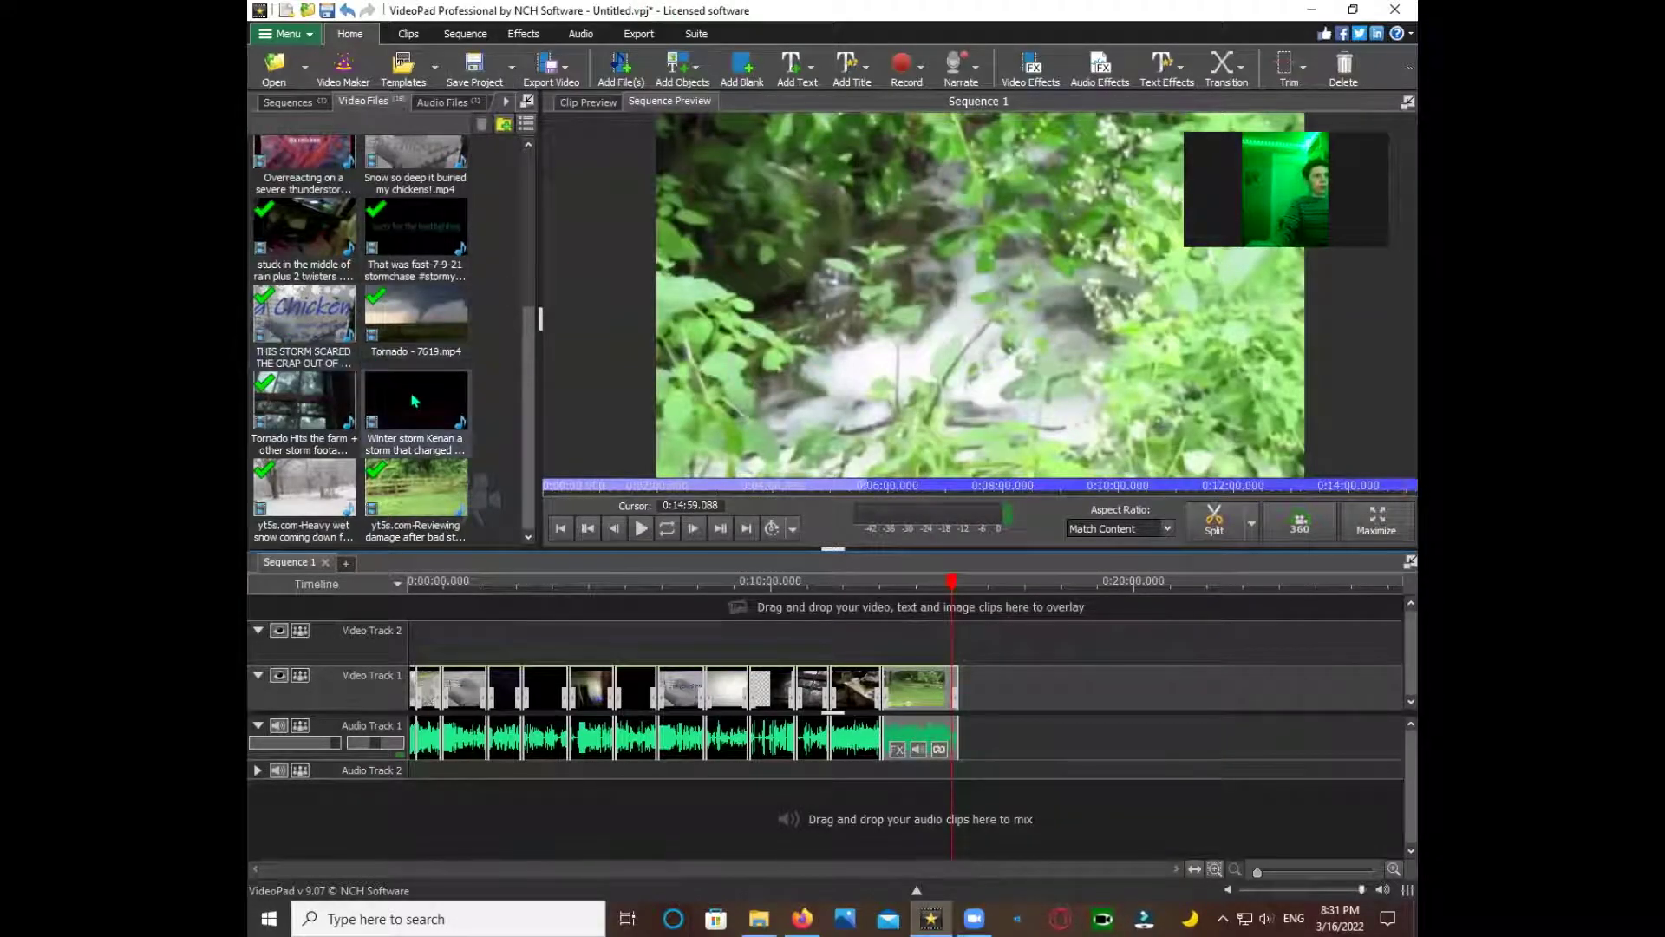
# - Append the "Winter storm Kenan" video at the end, shortened to about 1:40, and start previewing it
pyautogui.moveTo(417, 425); pyautogui.dragTo(917, 703)
pyautogui.press('space')
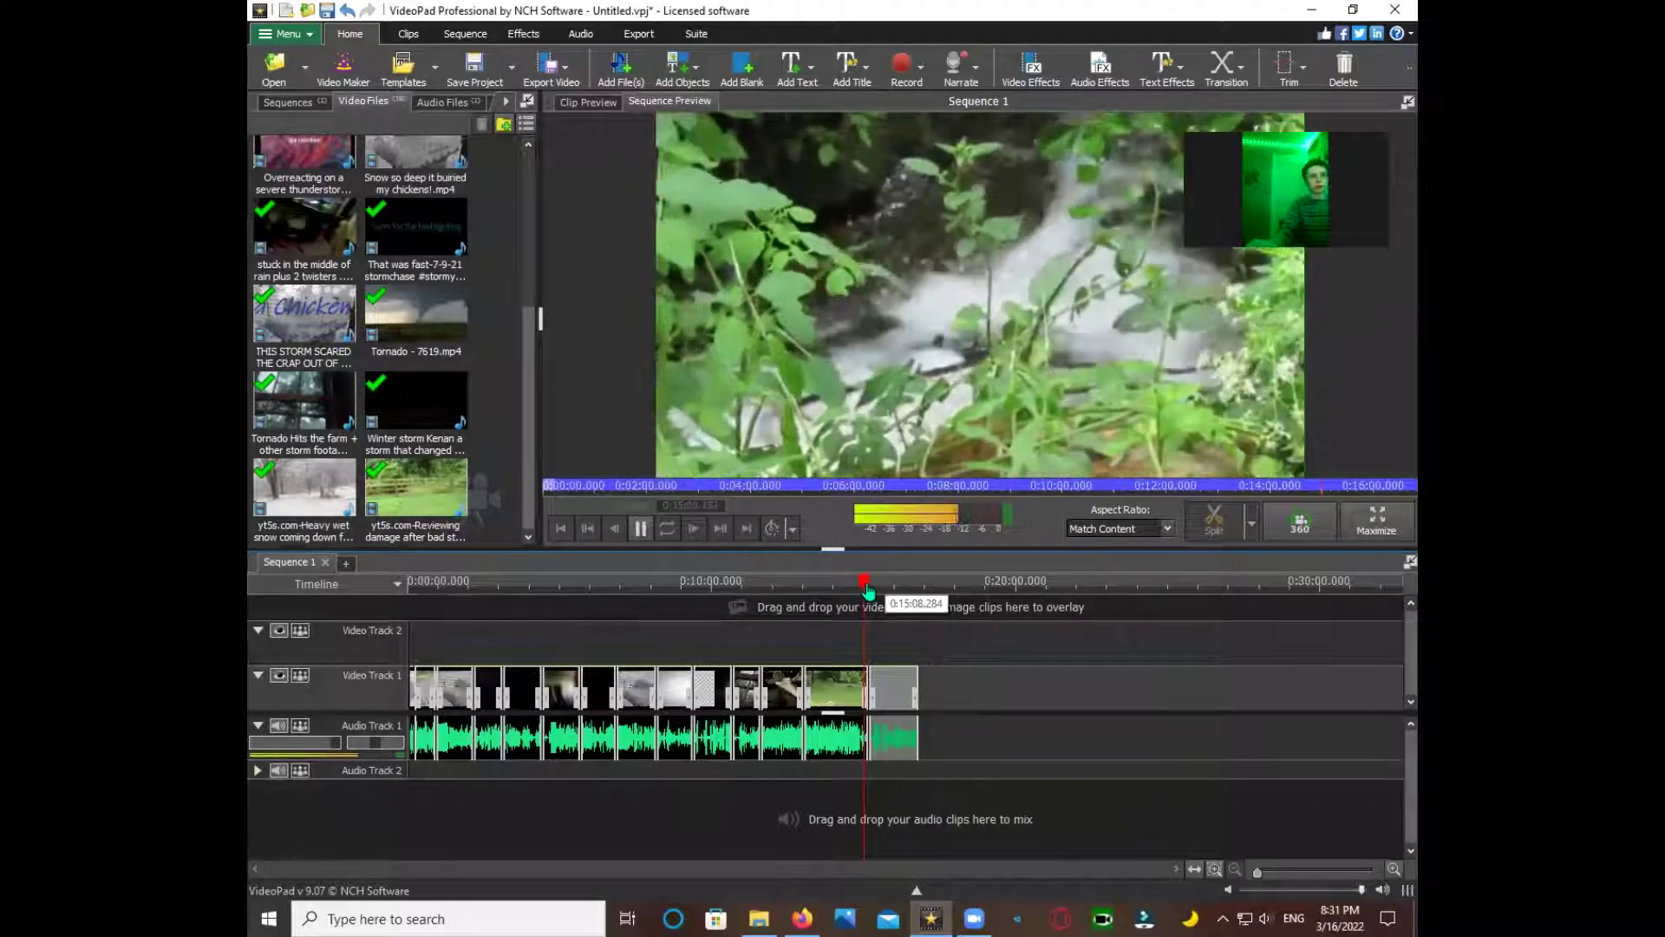
pyautogui.click(872, 588)
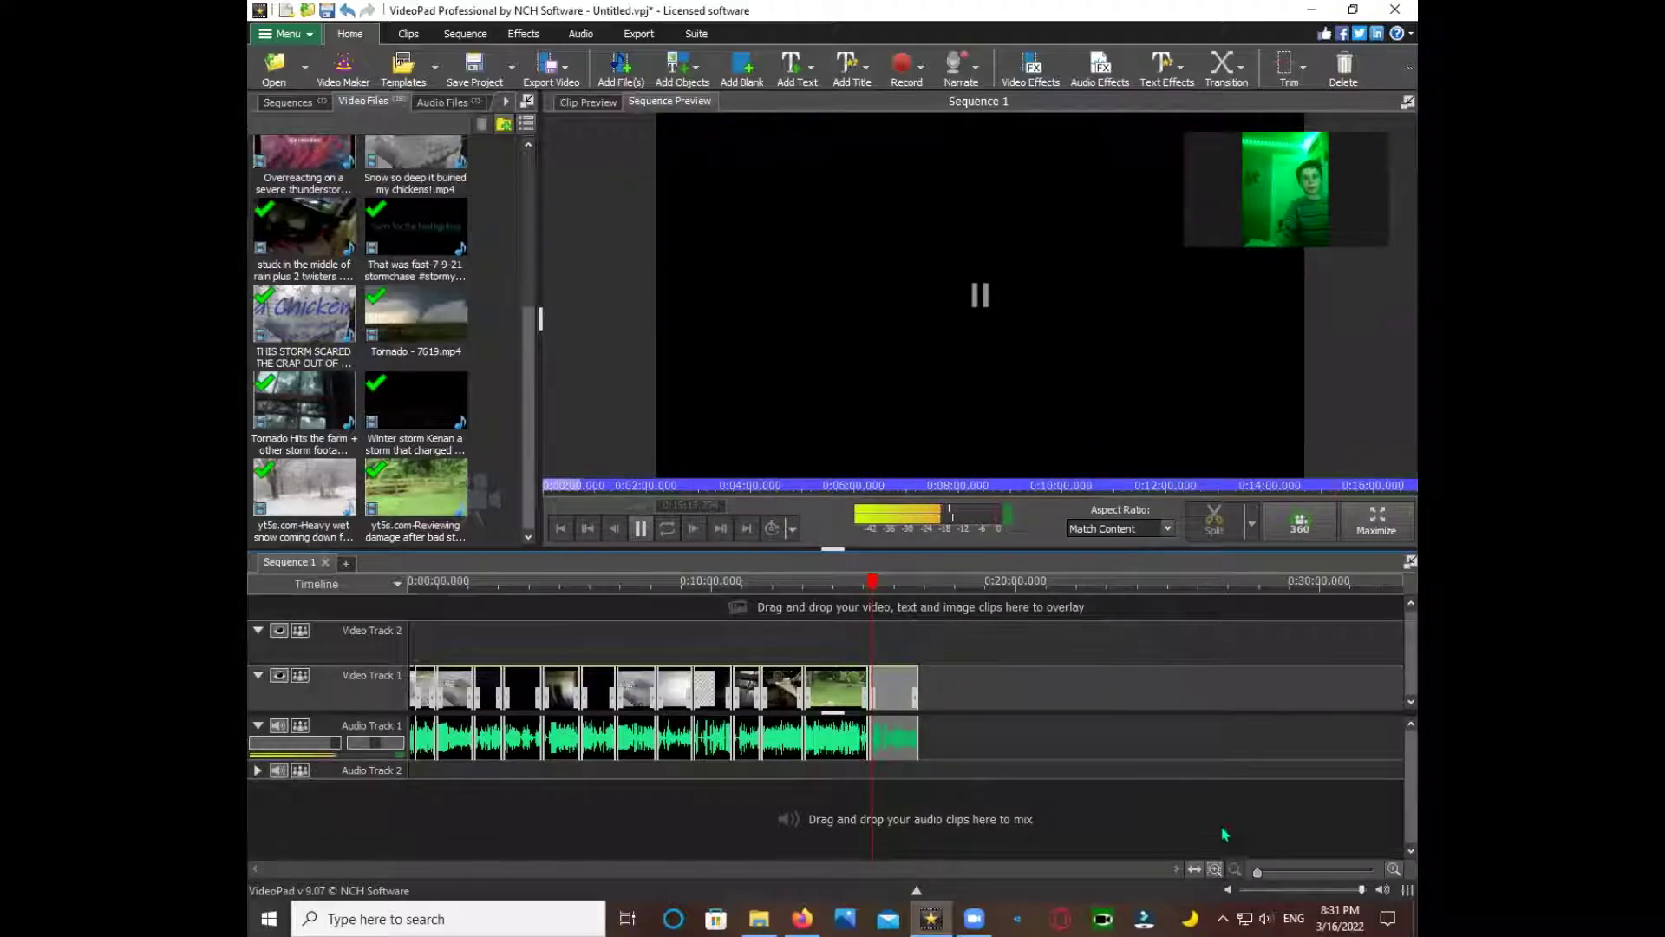
# - Set the system speaker volume to 5
pyautogui.click(1292, 917)
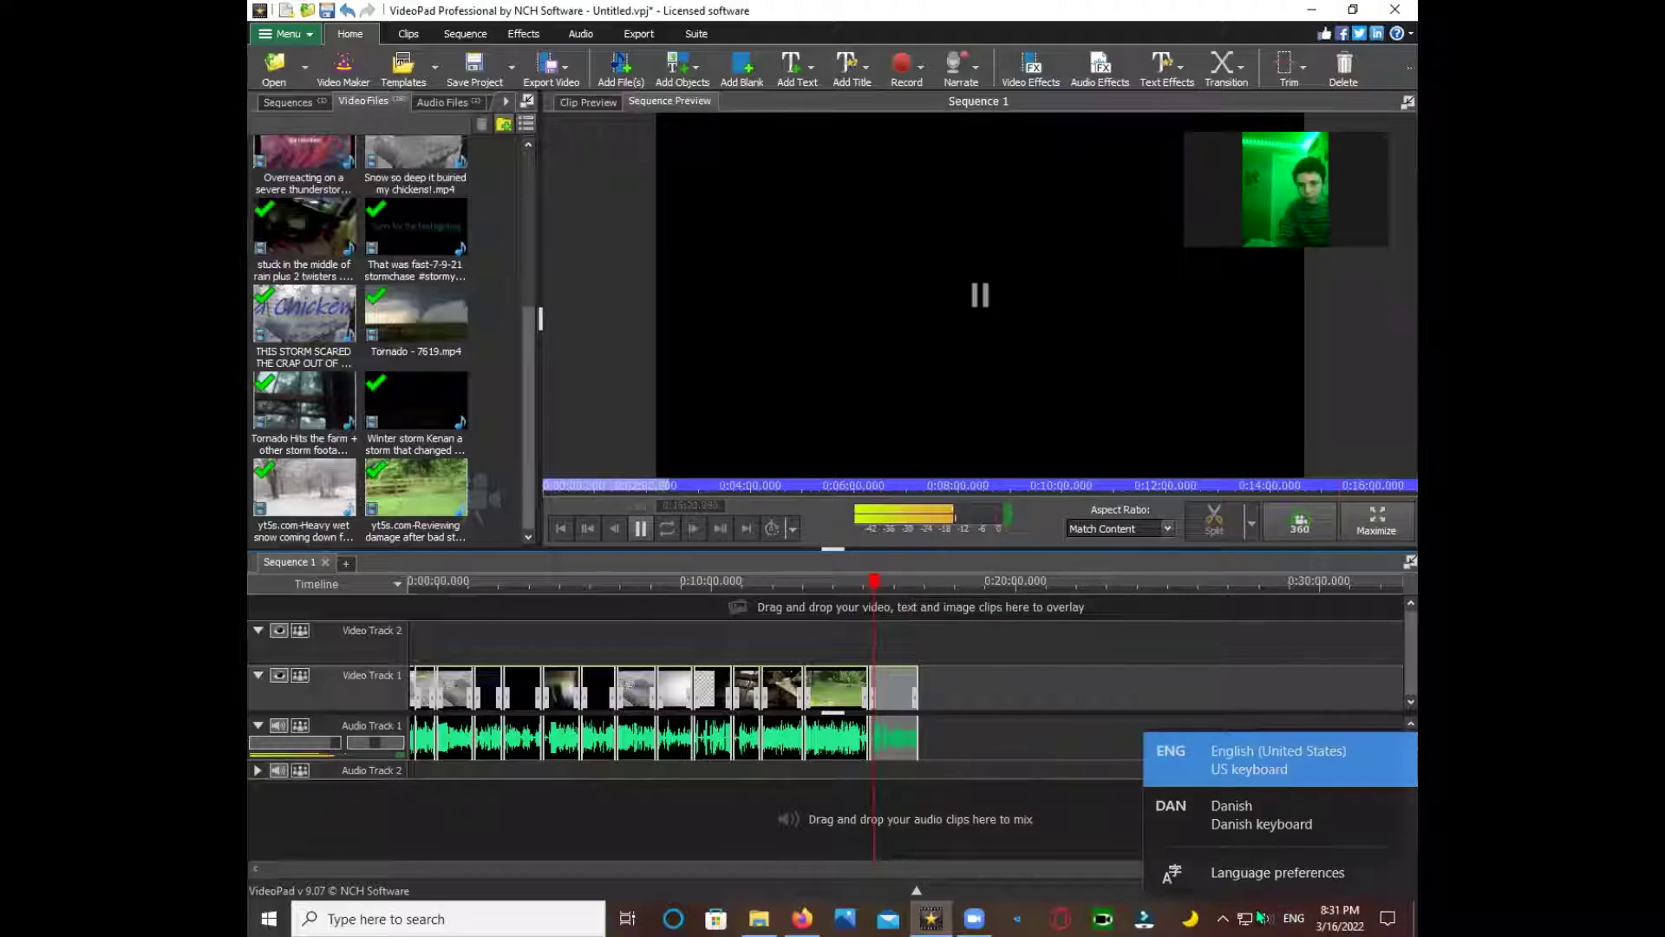
pyautogui.click(1261, 917)
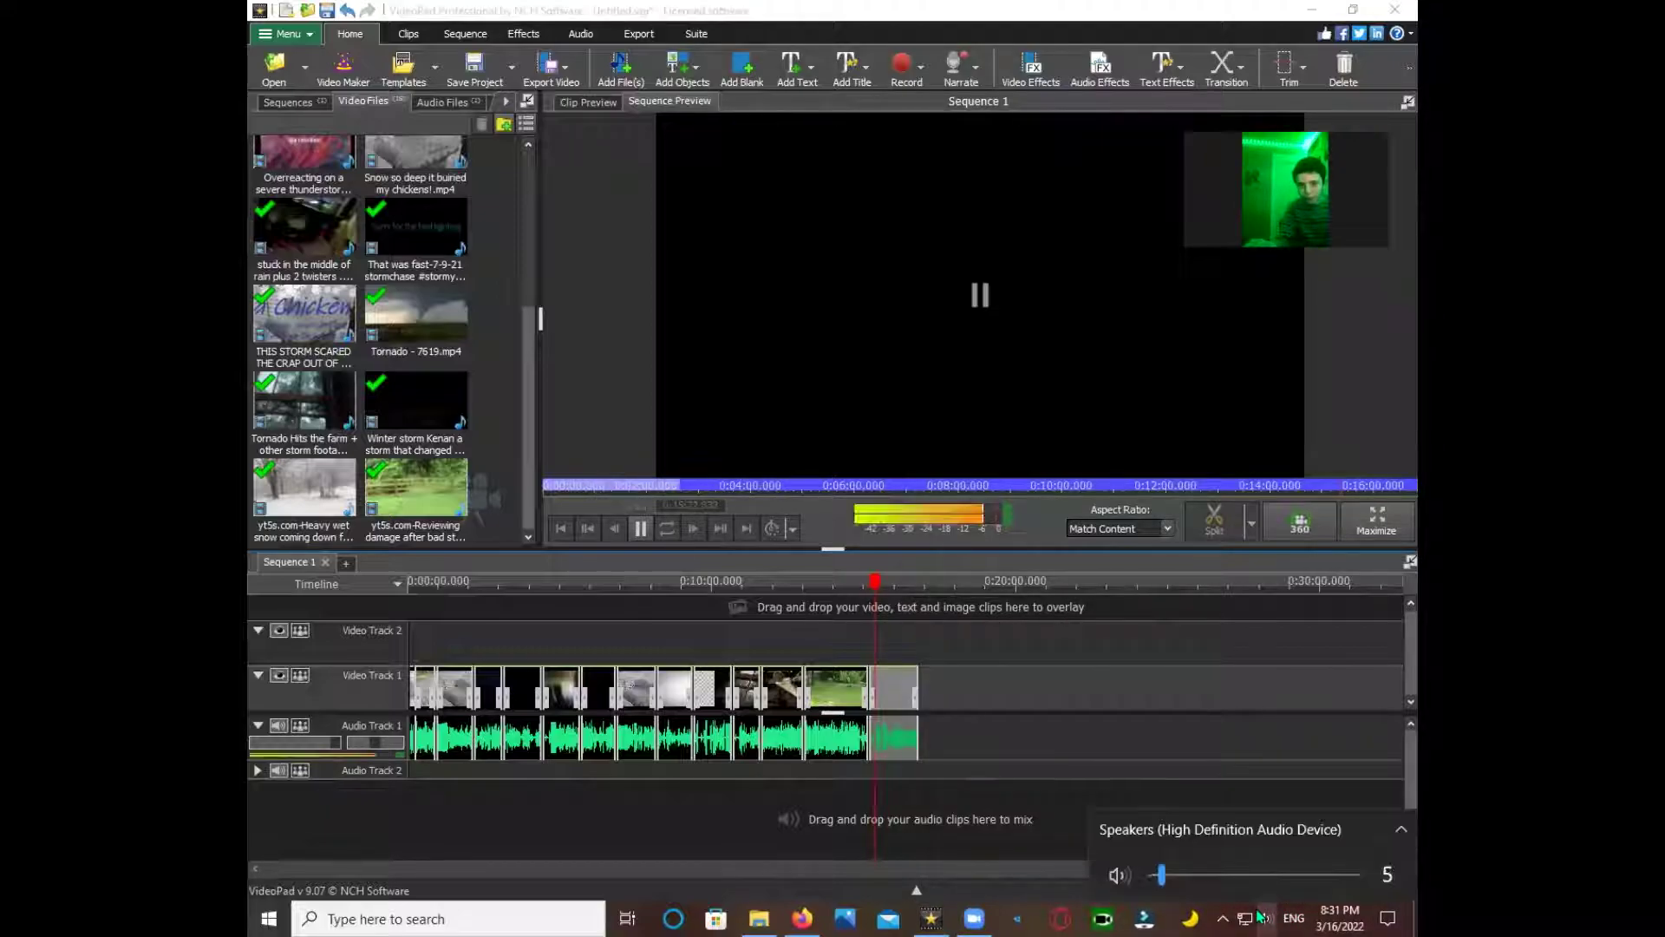
pyautogui.scroll(-1, 1255, 917)
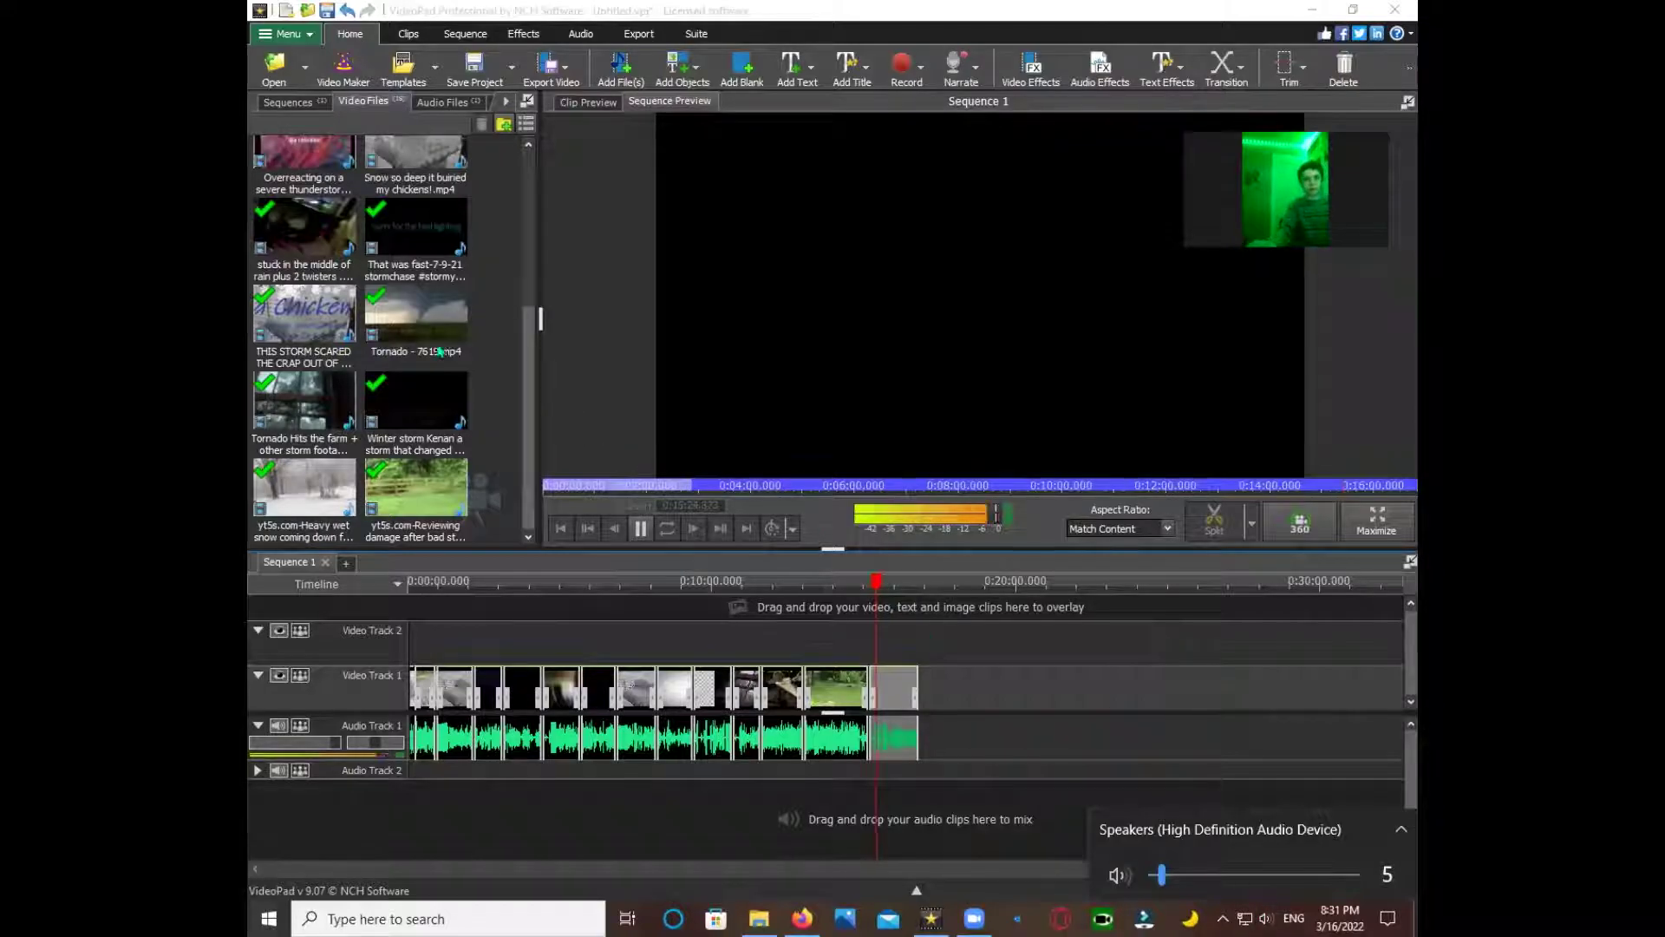
pyautogui.click(494, 501)
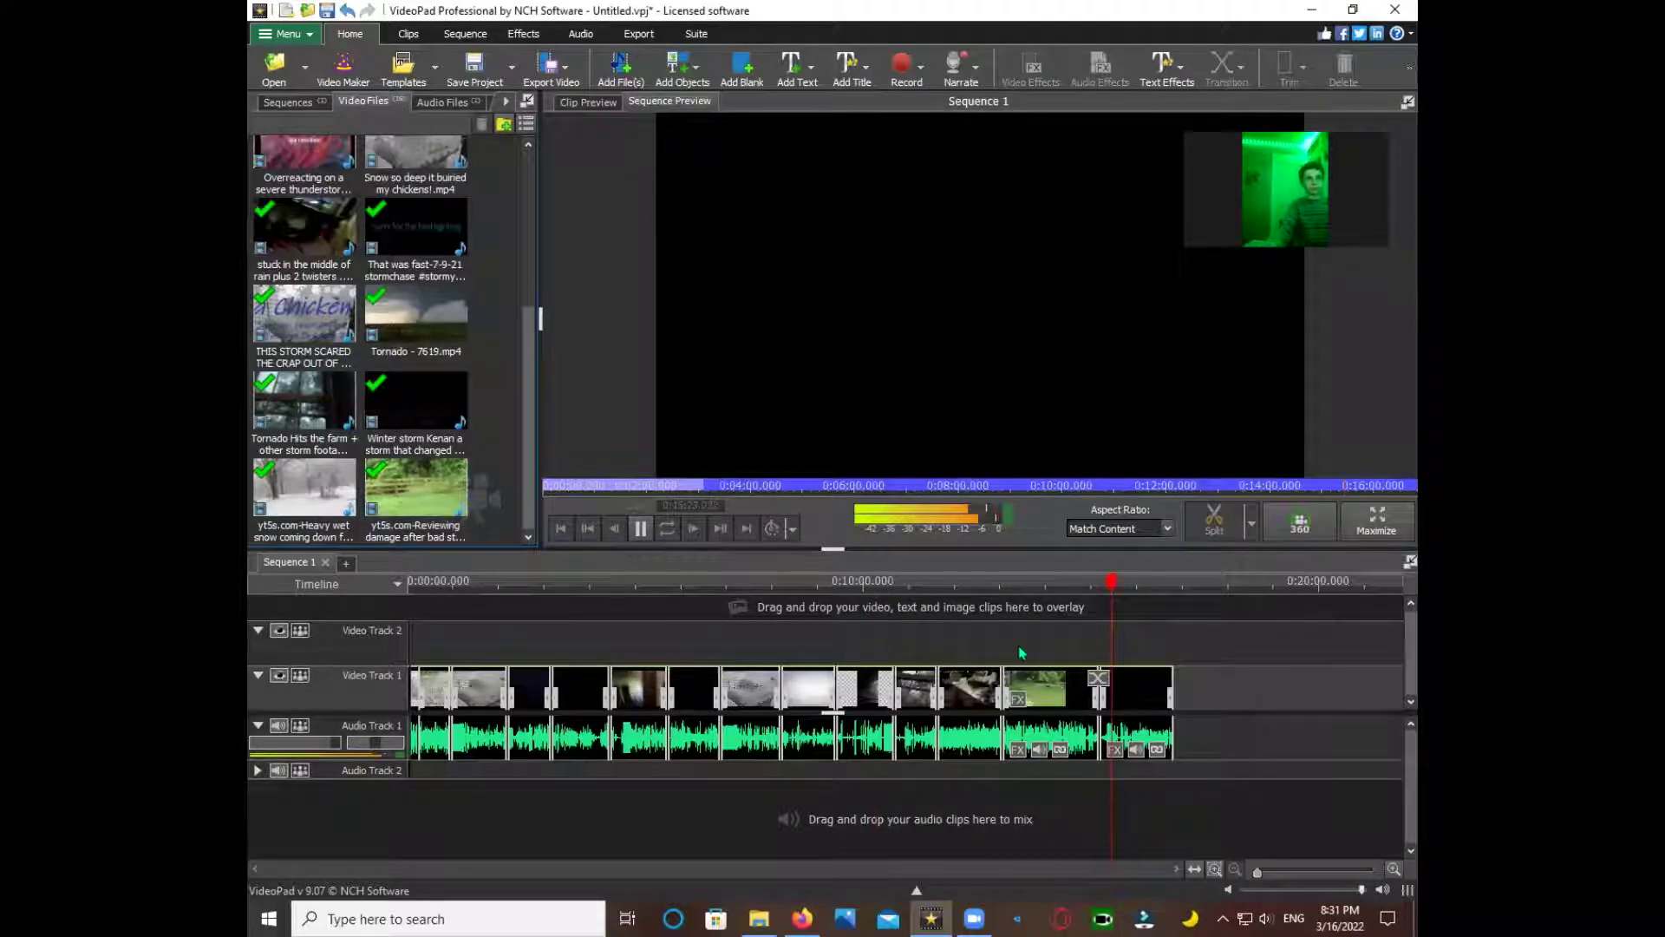
# - Preview the winter storm clip by skipping through it to the end of the sequence
pyautogui.press('space')
pyautogui.press('space')
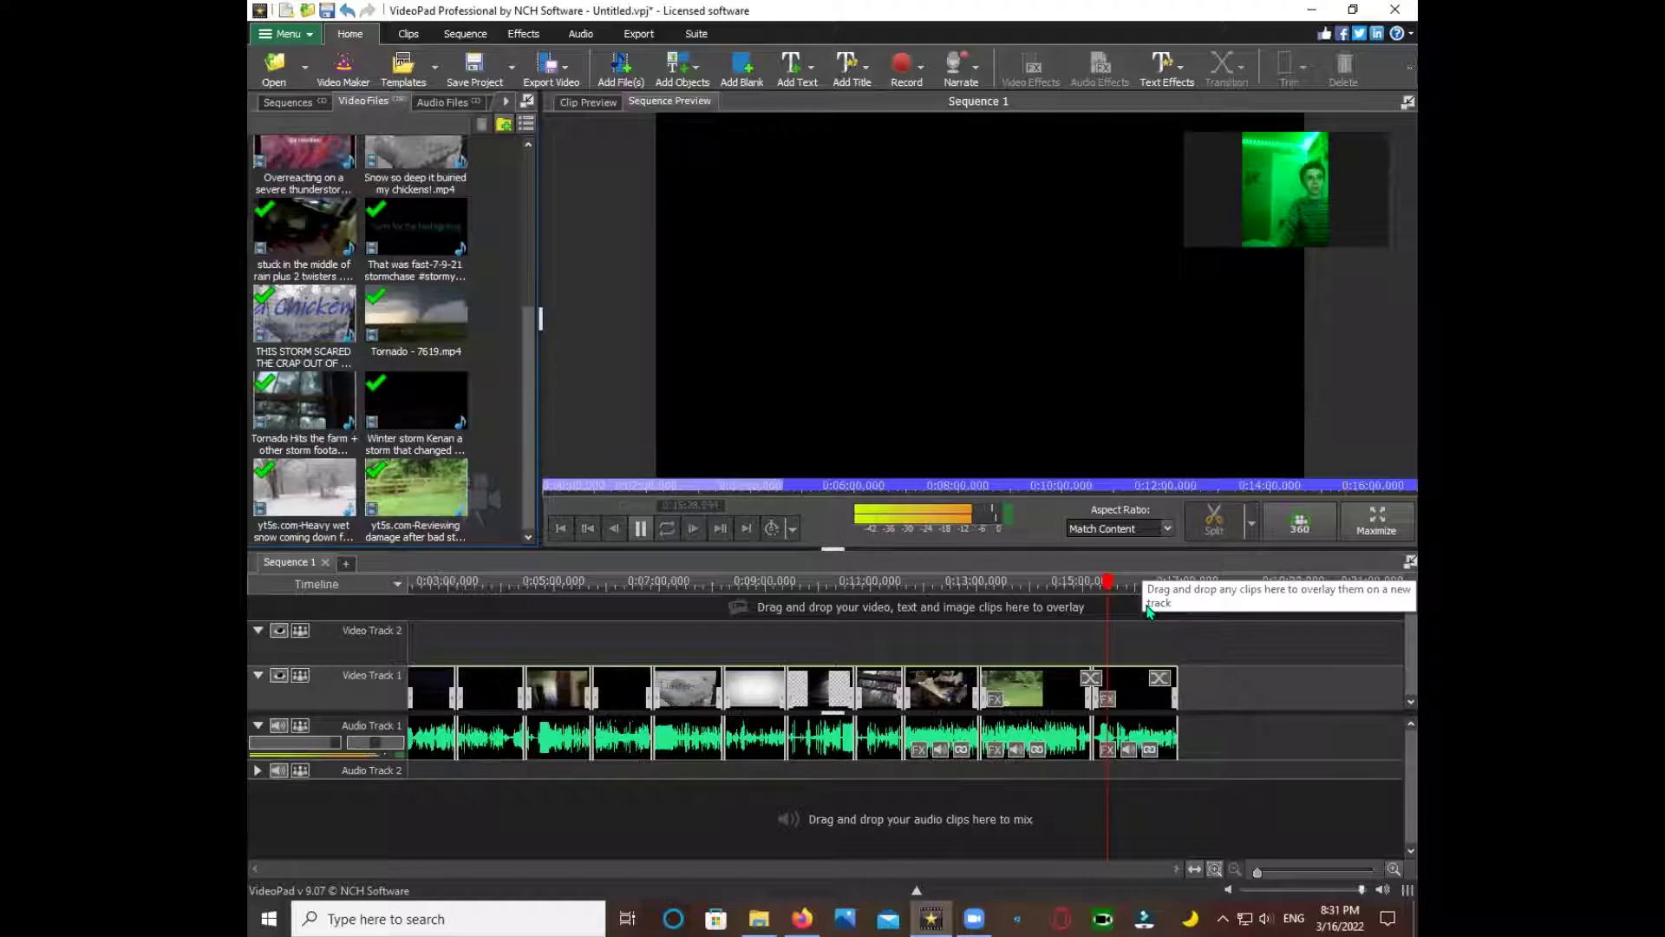
pyautogui.scroll(1, 1146, 606)
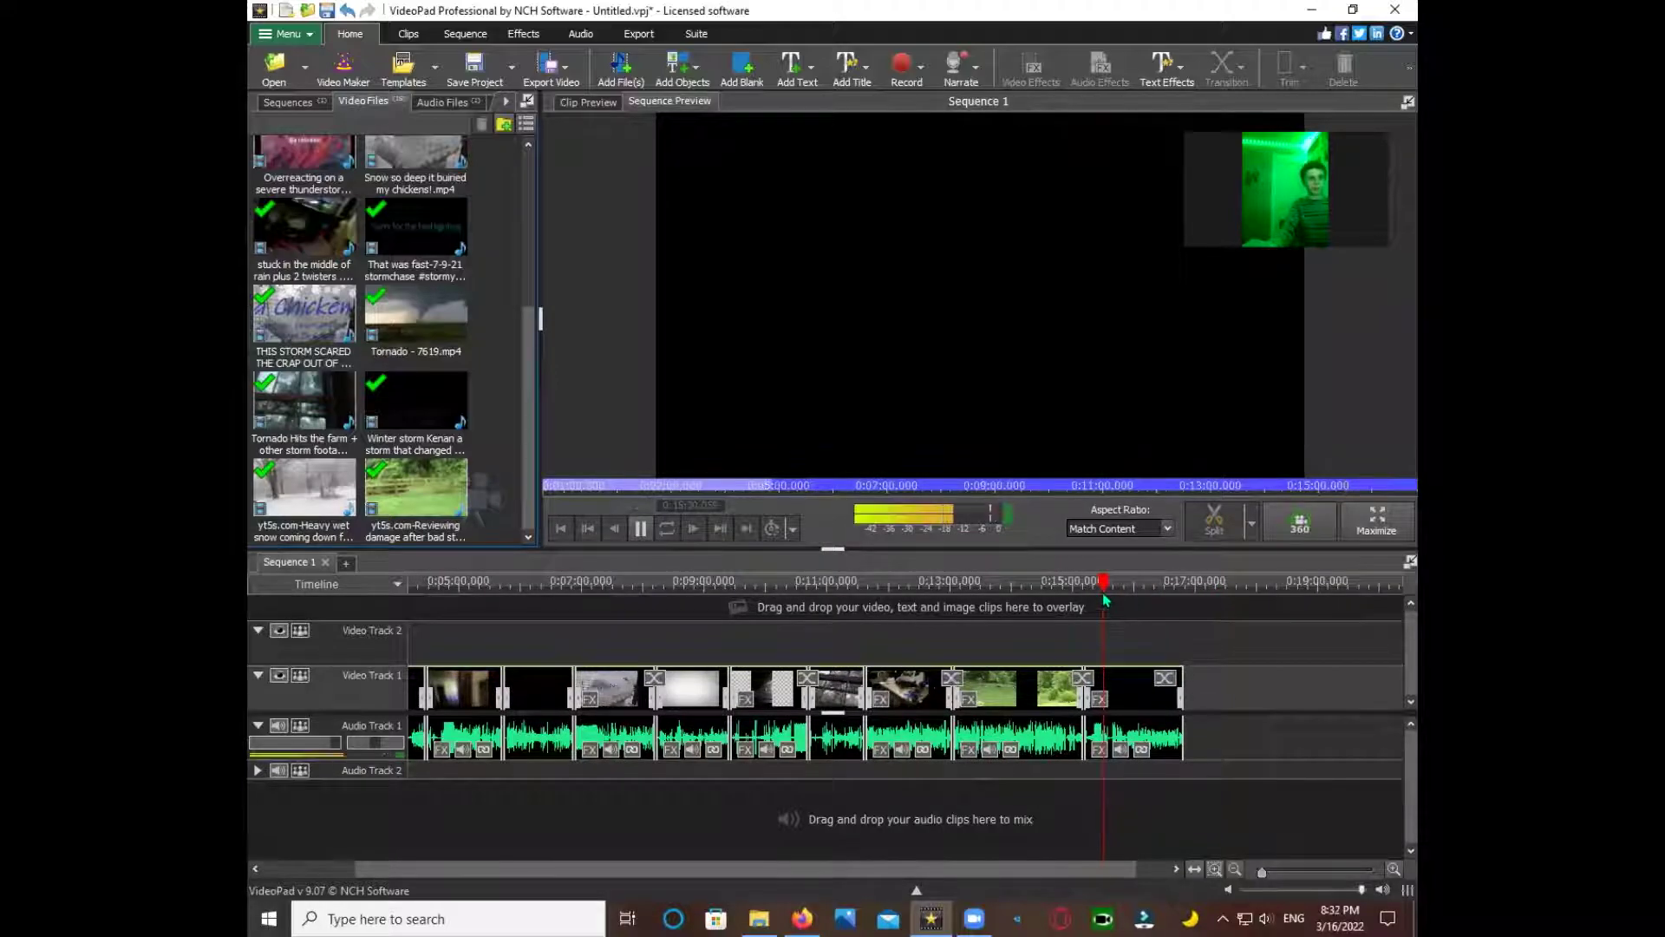
pyautogui.click(1120, 610)
pyautogui.click(1185, 607)
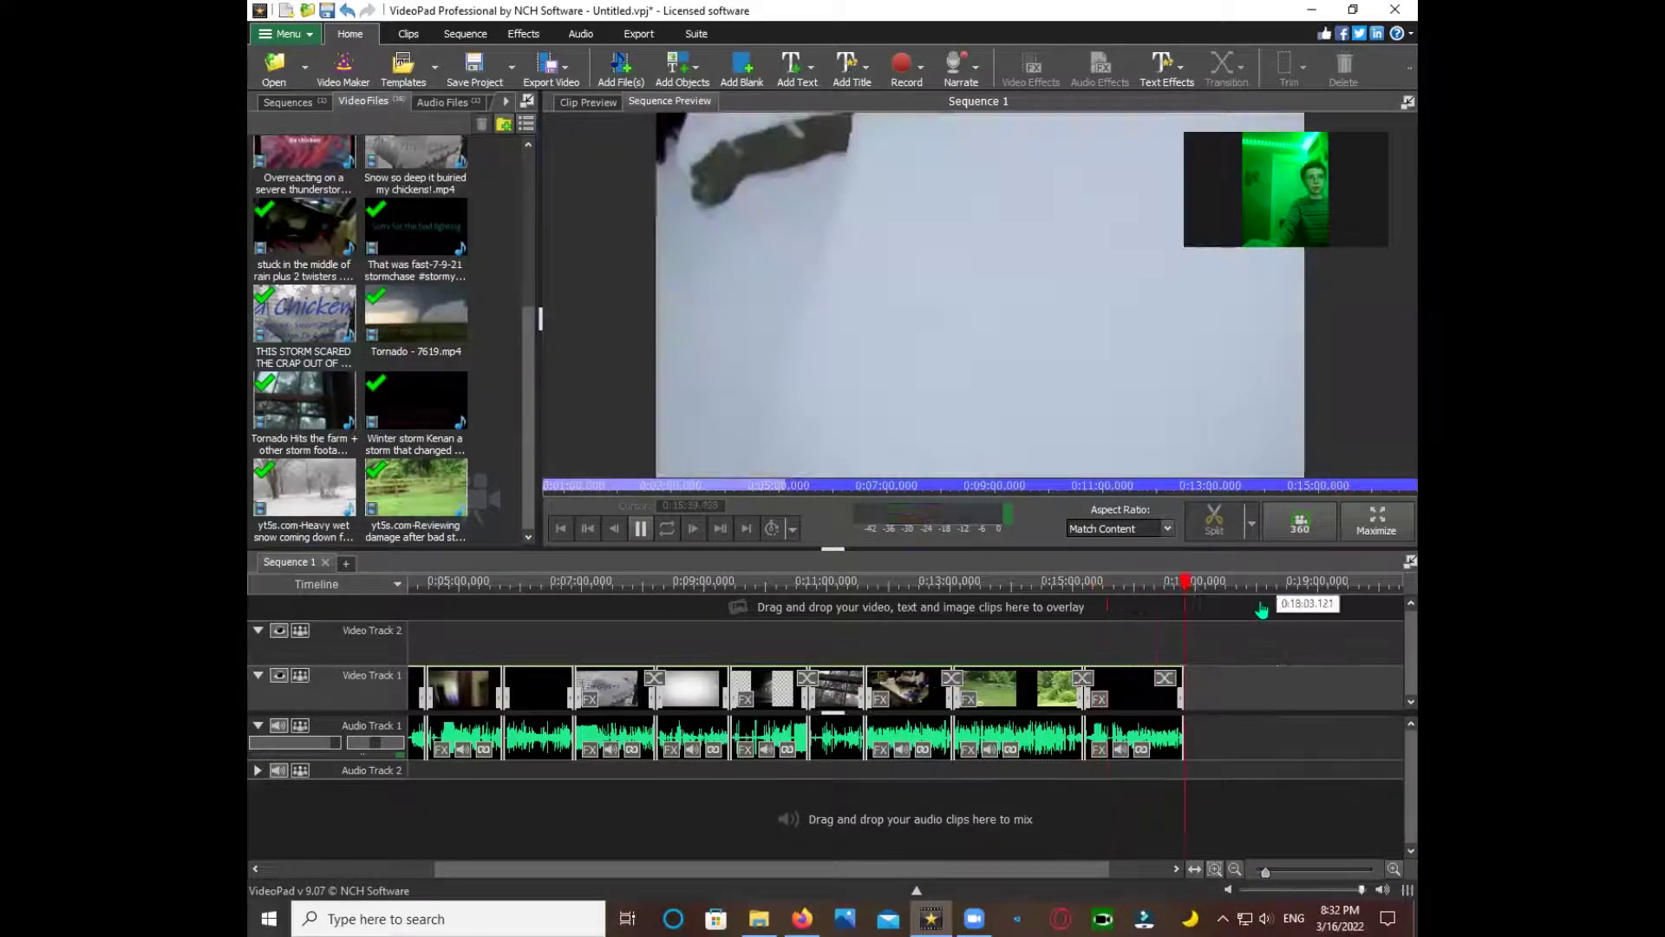
pyautogui.press('space')
pyautogui.scroll(-1, 1245, 620)
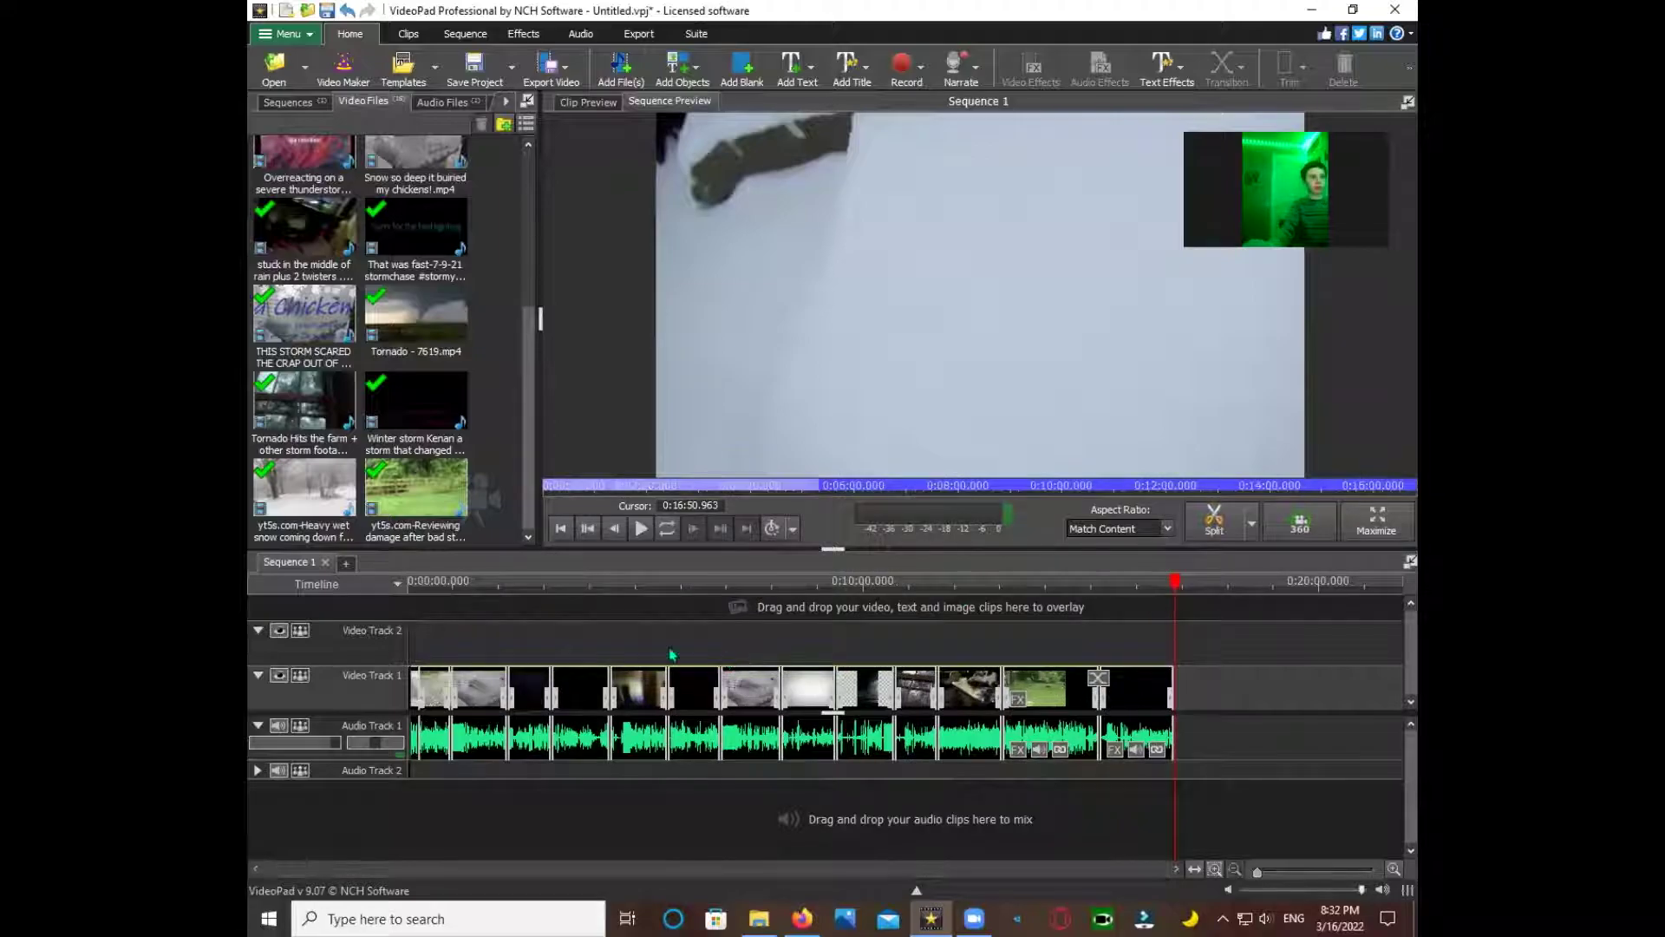
# - Append the "Intense tstorm brings 5.62 of rain" video at the end, shortened to about 2:40, and preview its first part
pyautogui.scroll(3, 355, 423)
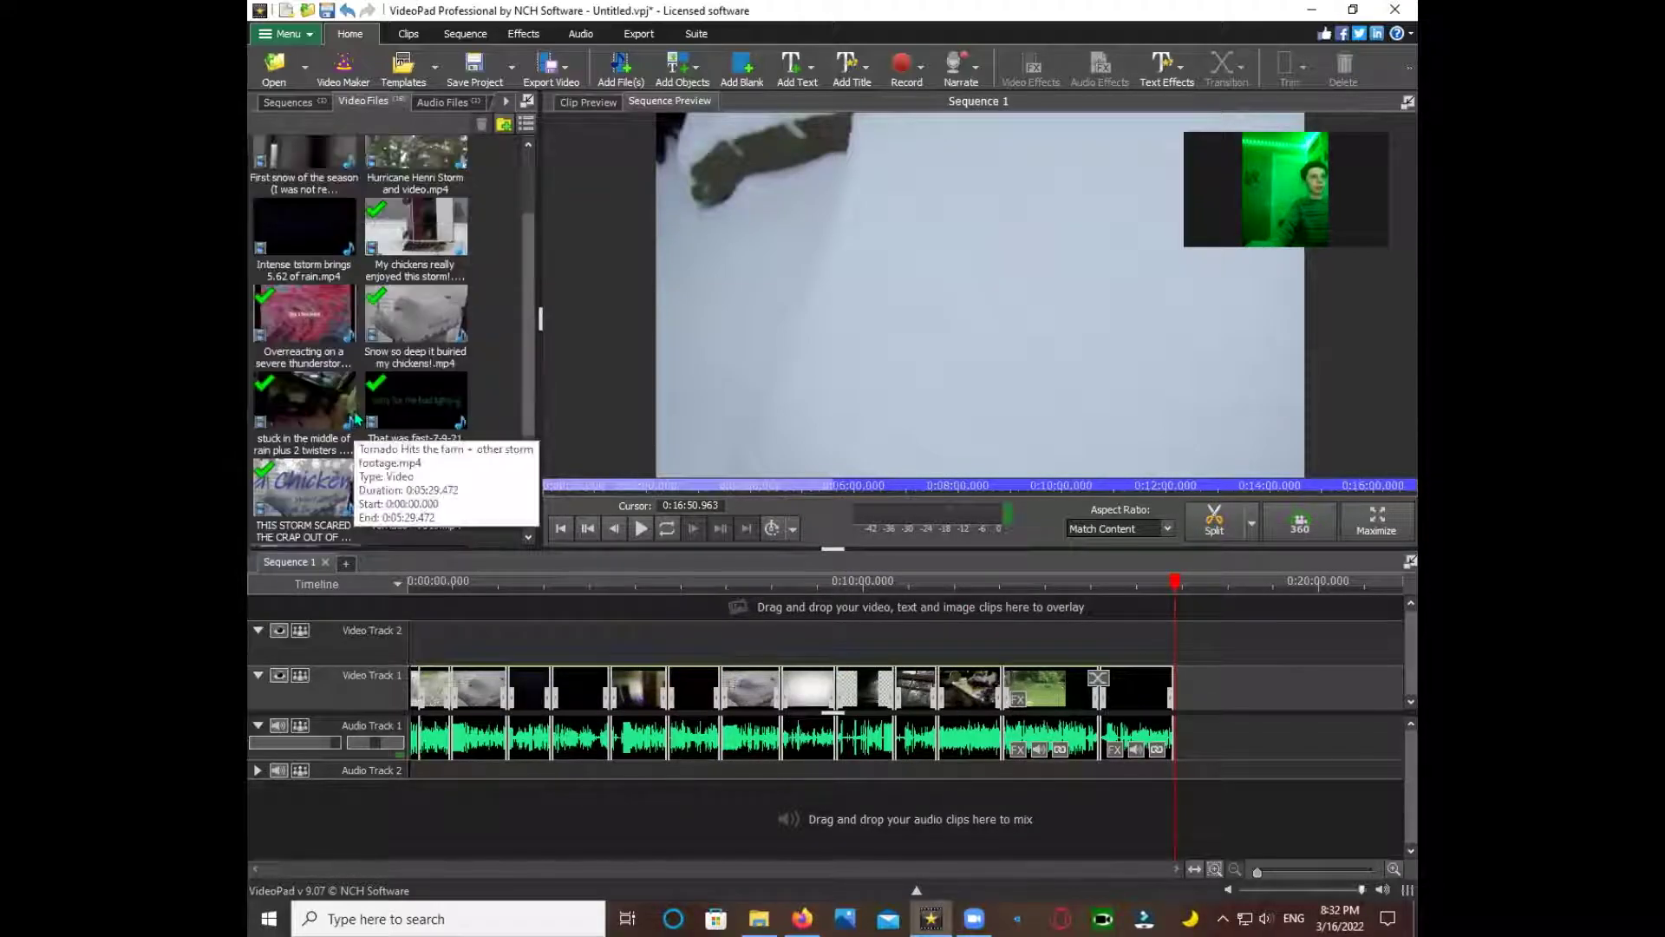
pyautogui.moveTo(334, 382); pyautogui.dragTo(829, 694)
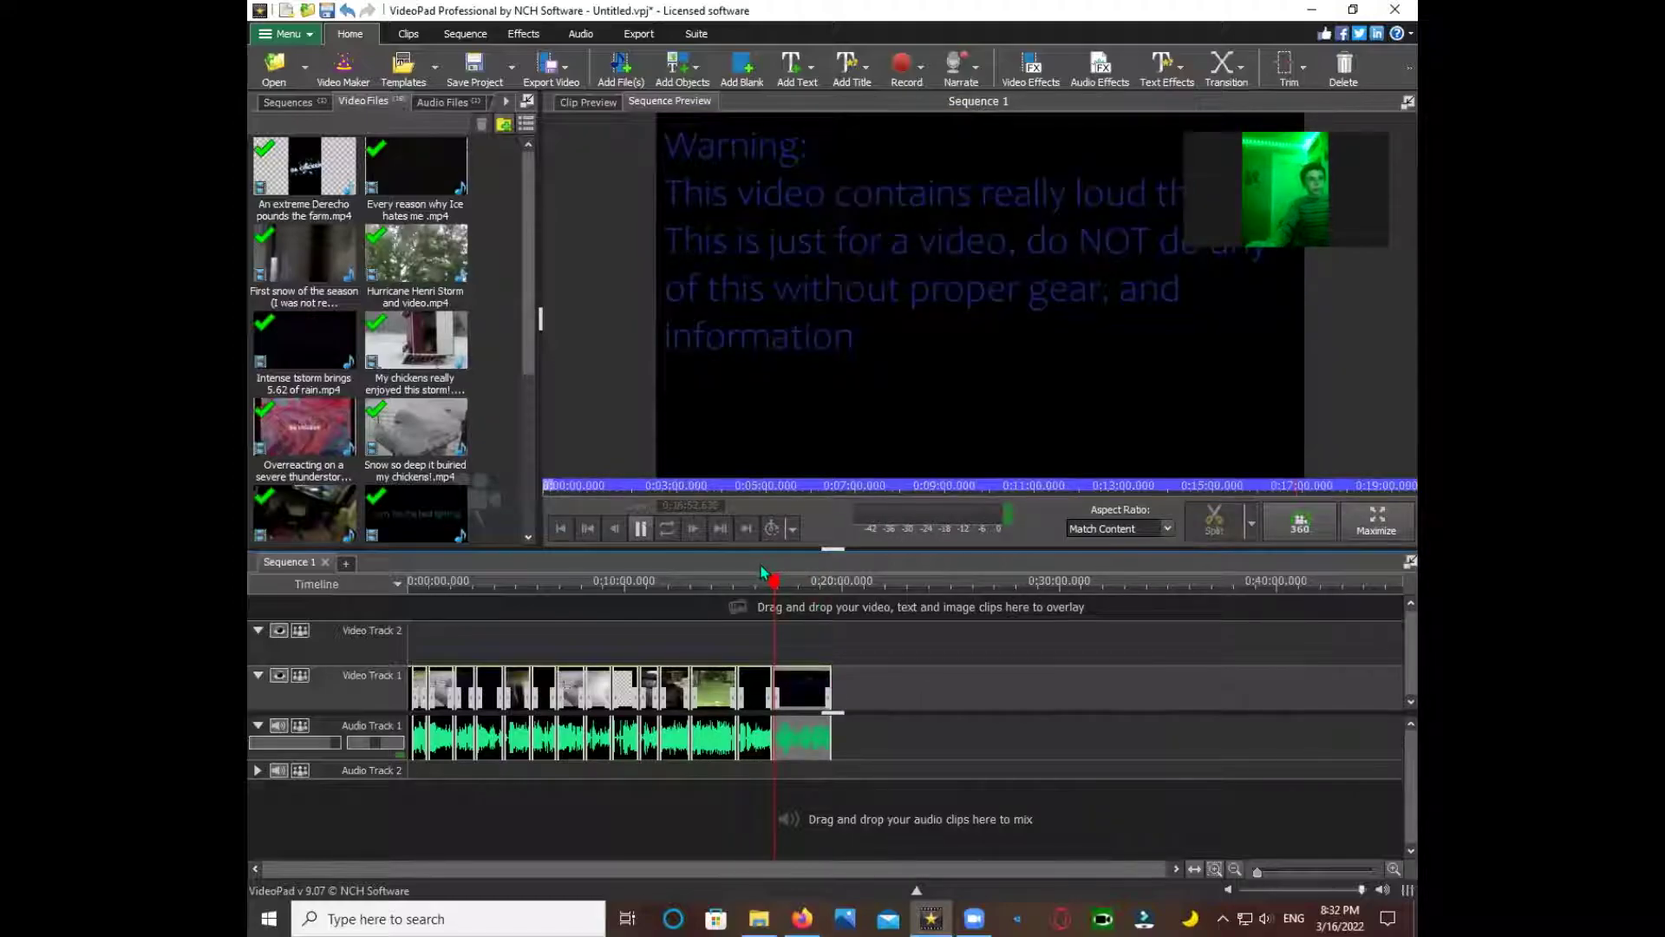
pyautogui.click(787, 583)
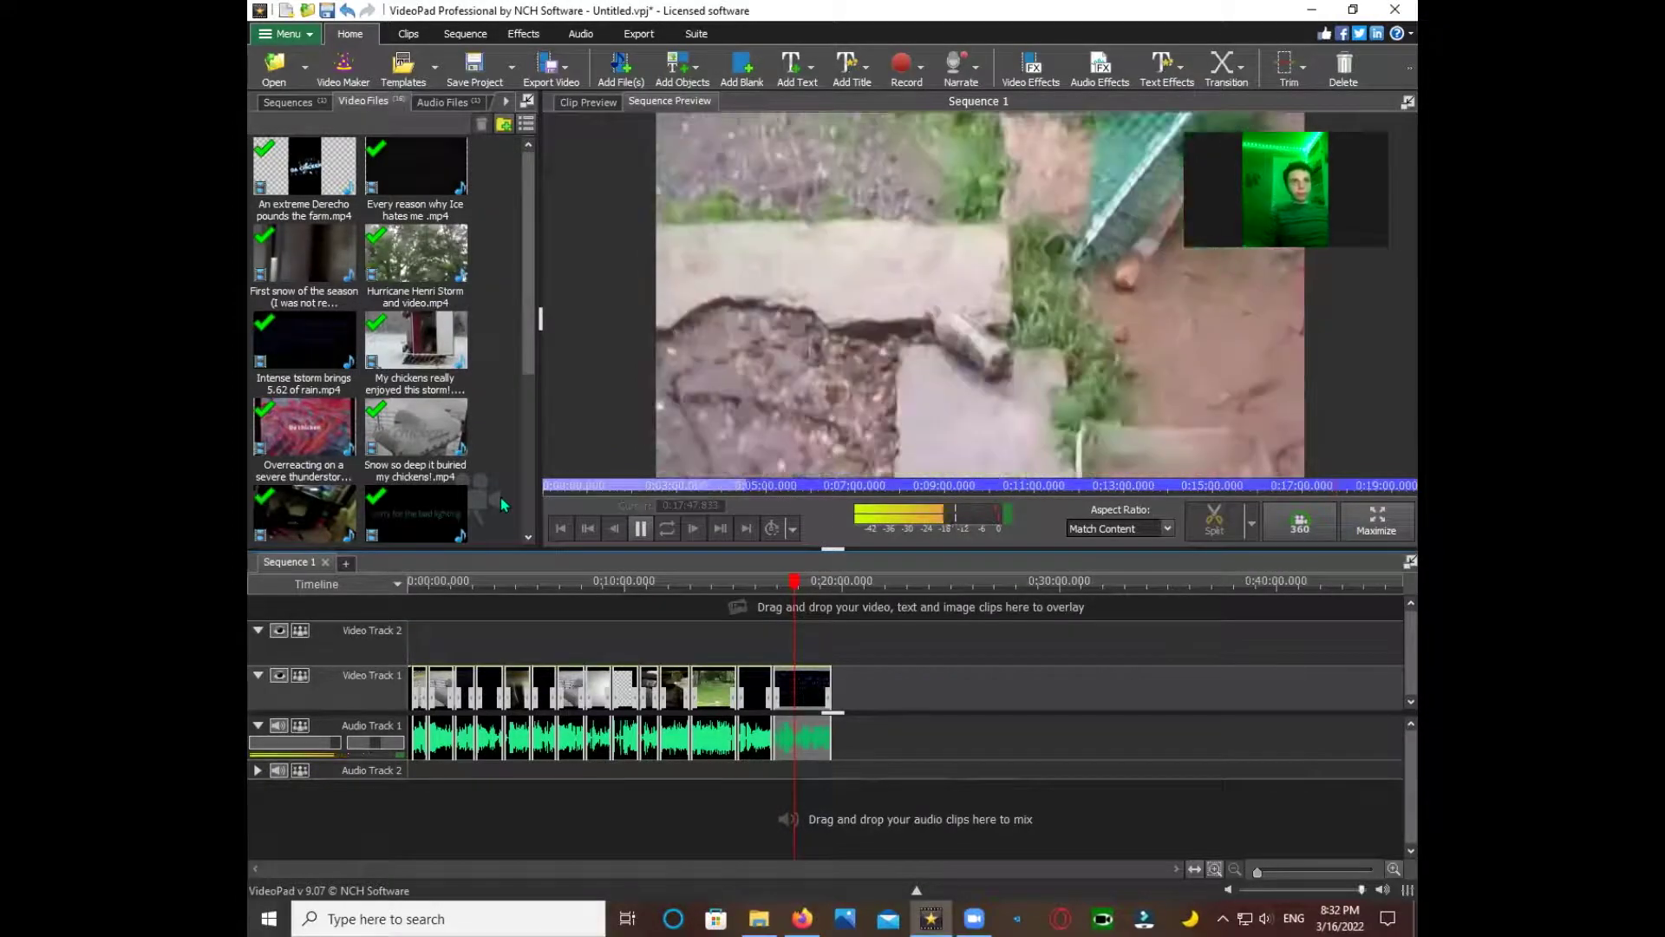
pyautogui.press('space')
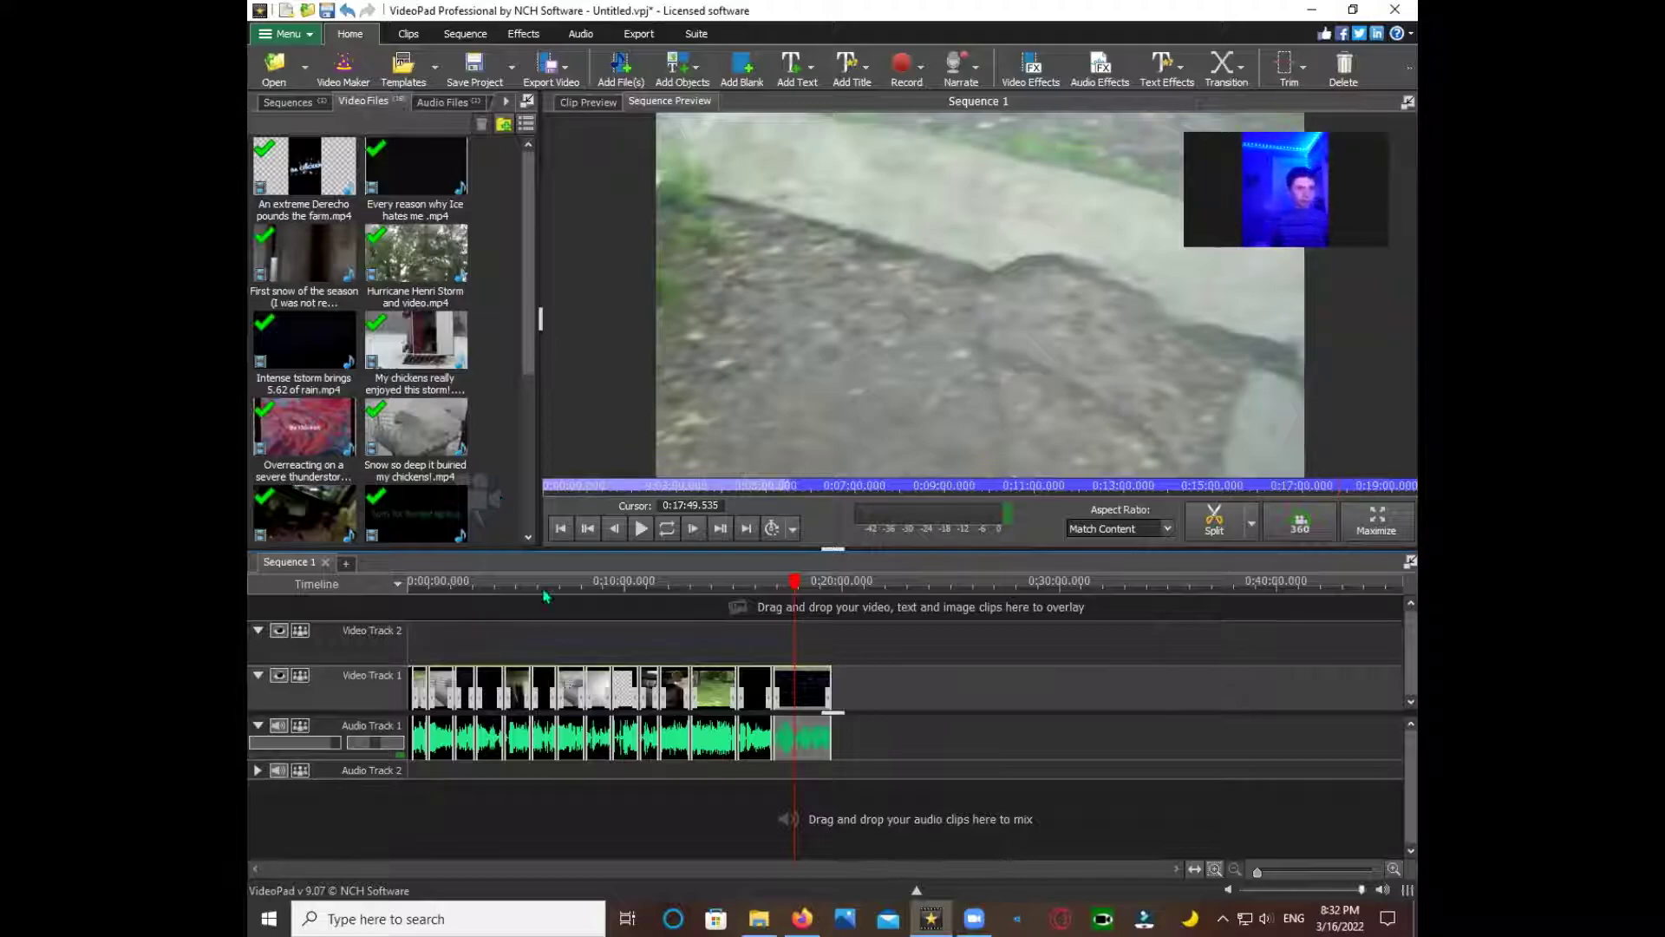
pyautogui.press('space')
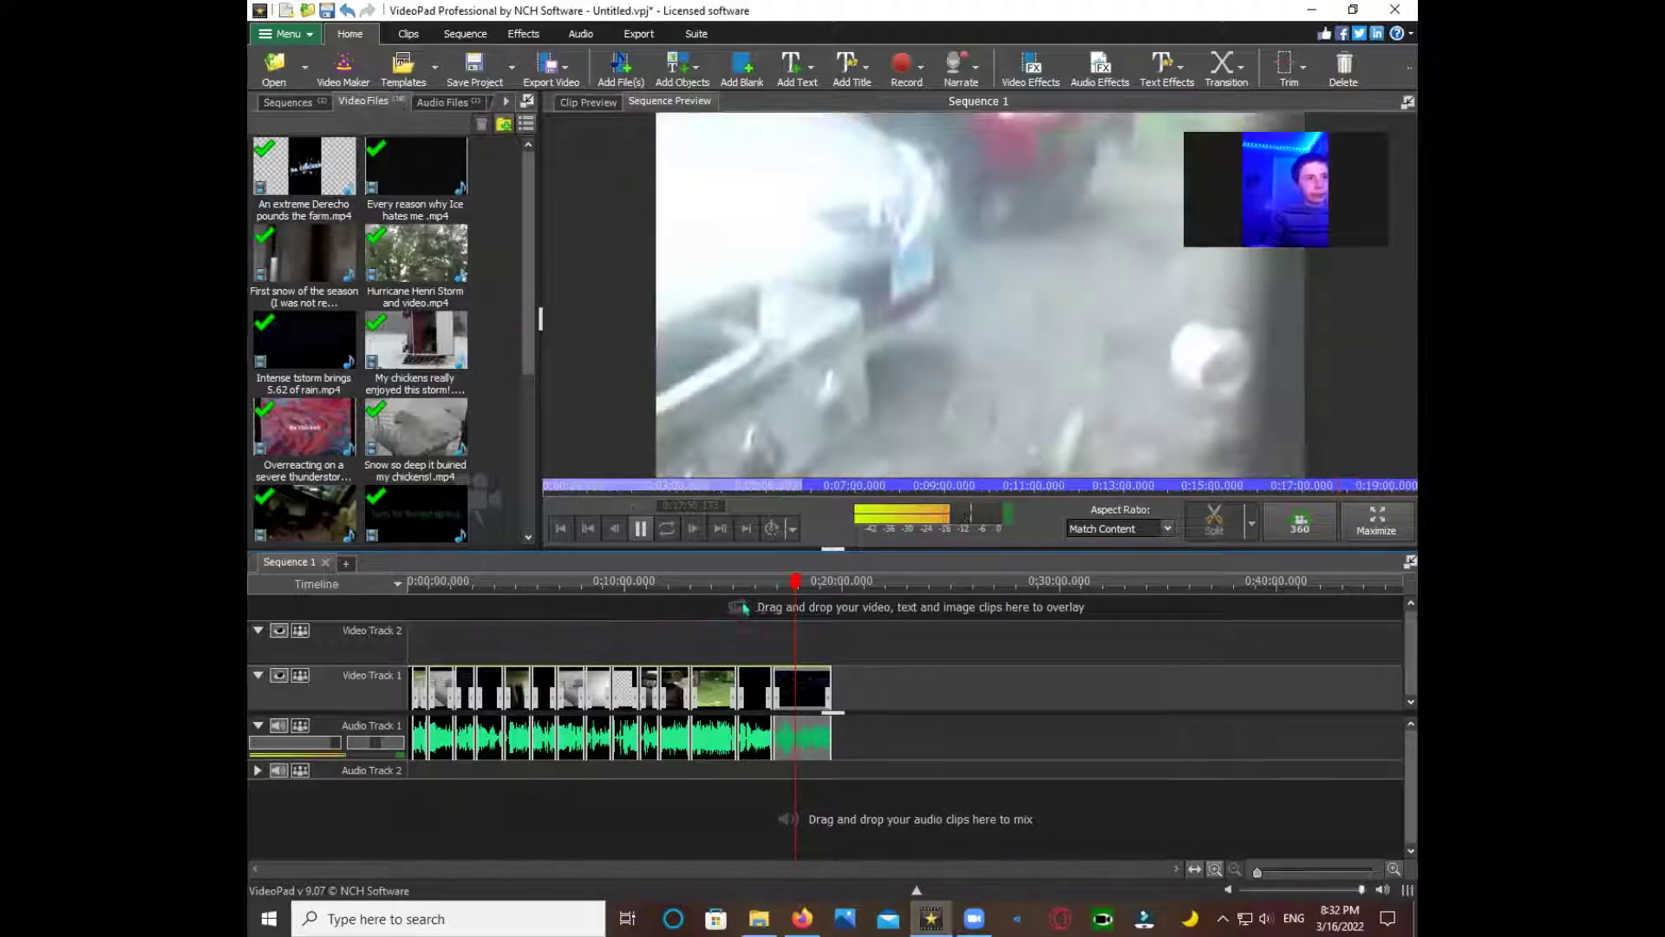
# - Skim backwards through the earlier clips of the sequence and check the footage around the one-minute mark
pyautogui.click(506, 617)
pyautogui.click(488, 625)
pyautogui.click(511, 629)
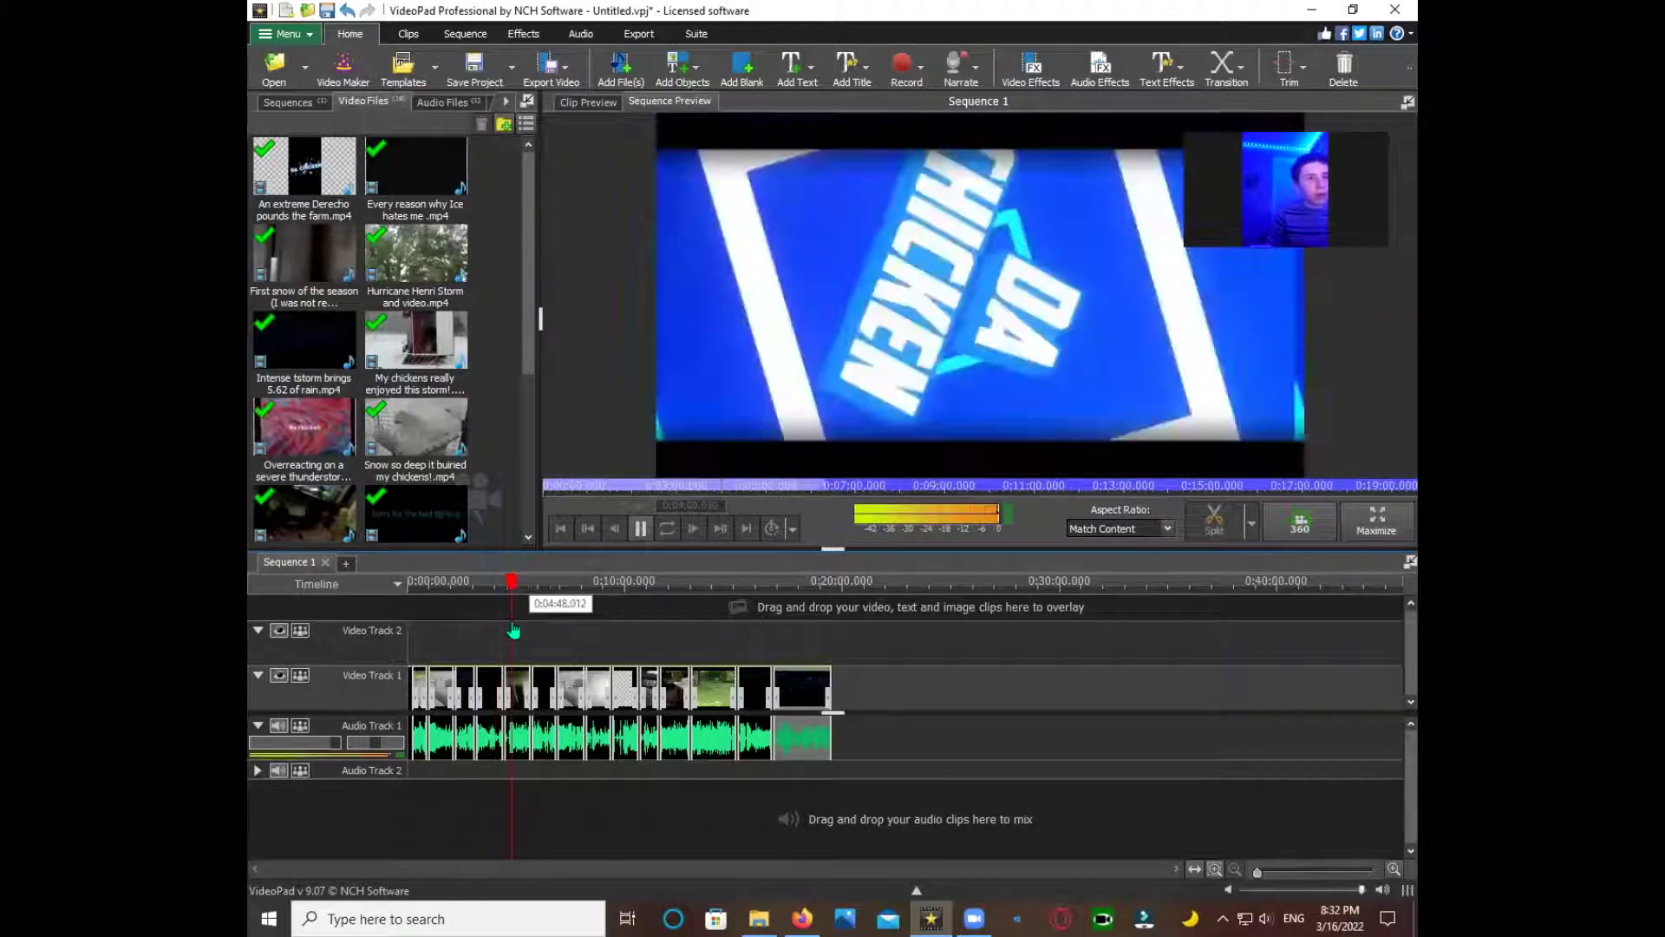
pyautogui.click(519, 632)
pyautogui.click(546, 633)
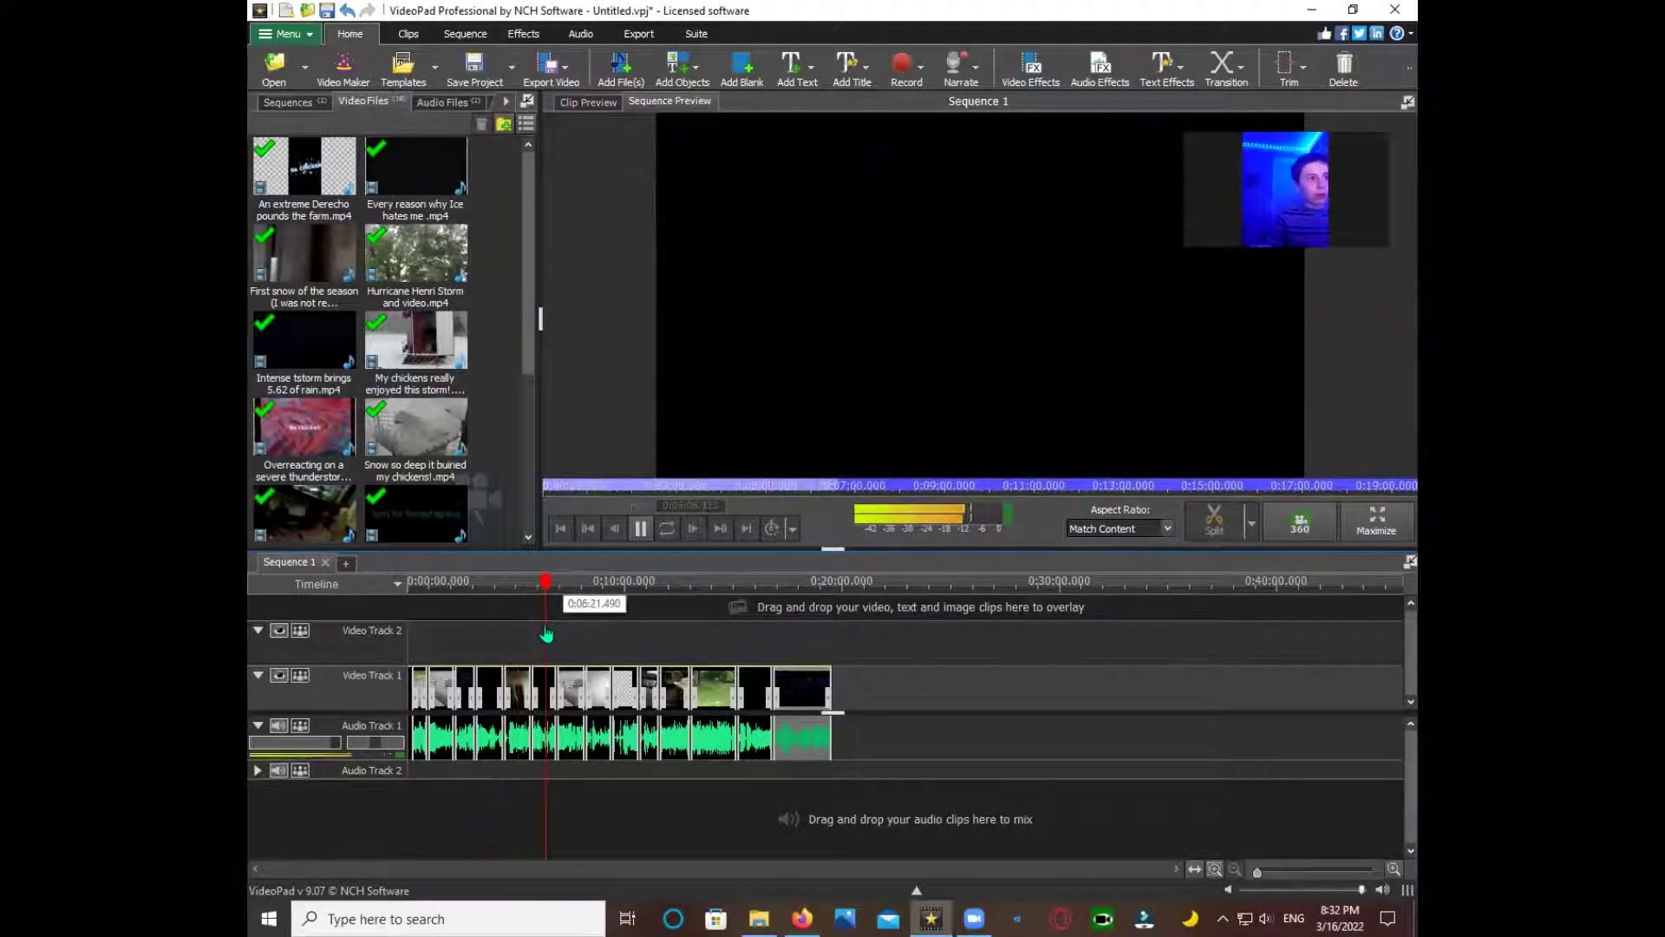
pyautogui.click(512, 625)
pyautogui.click(477, 617)
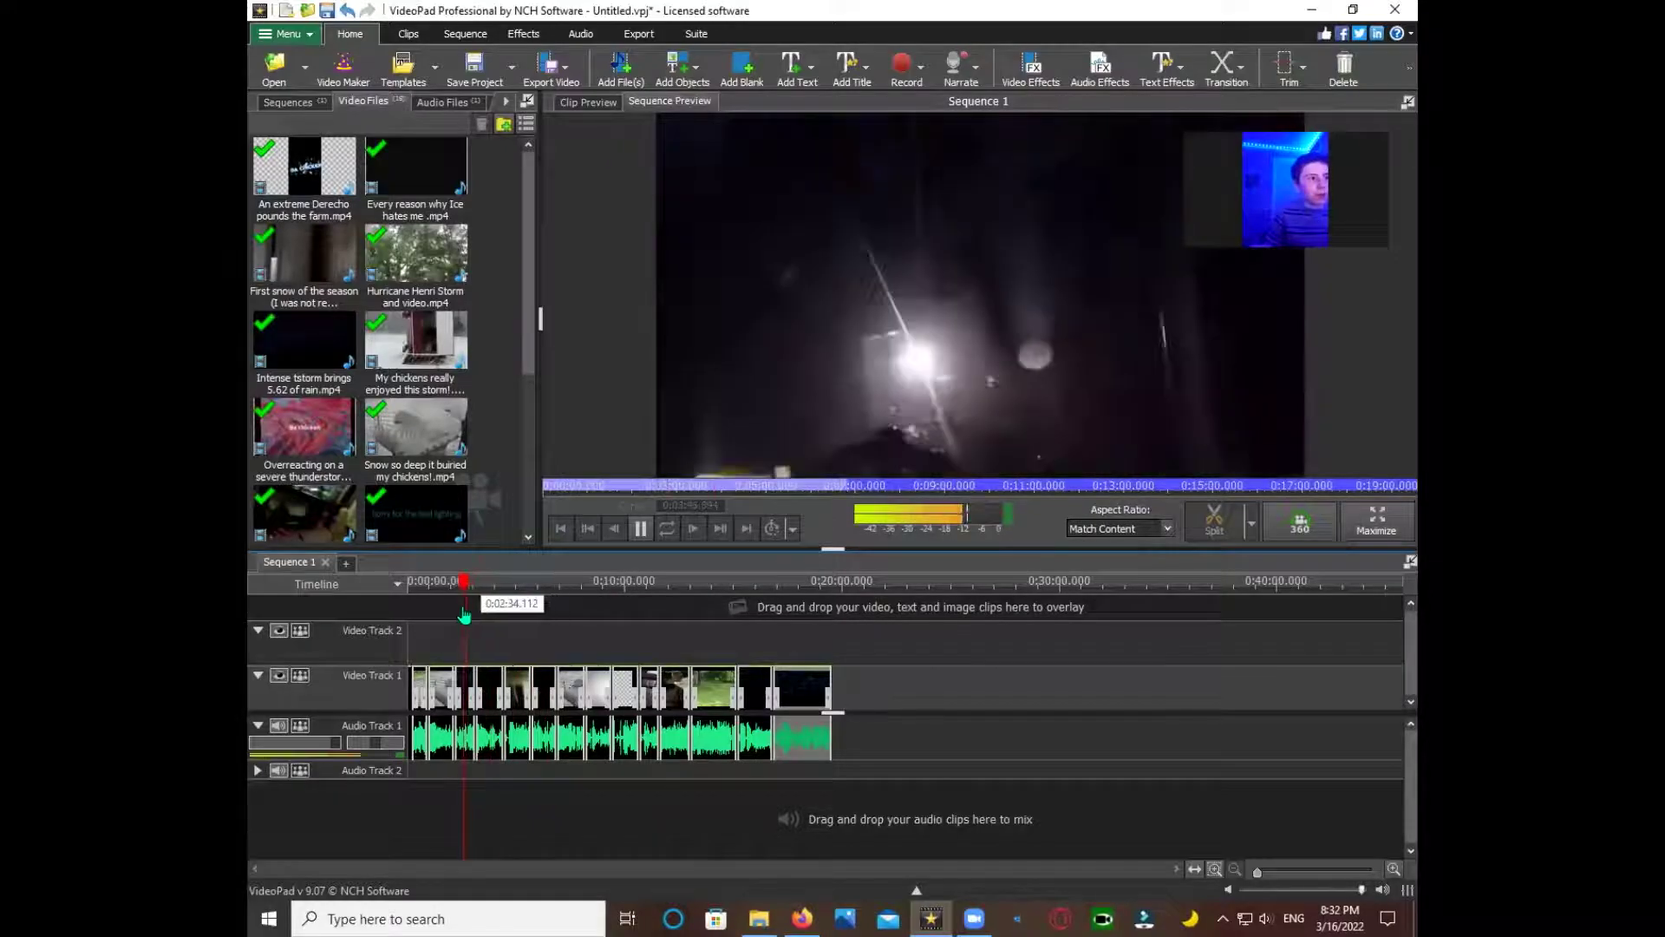
pyautogui.click(452, 613)
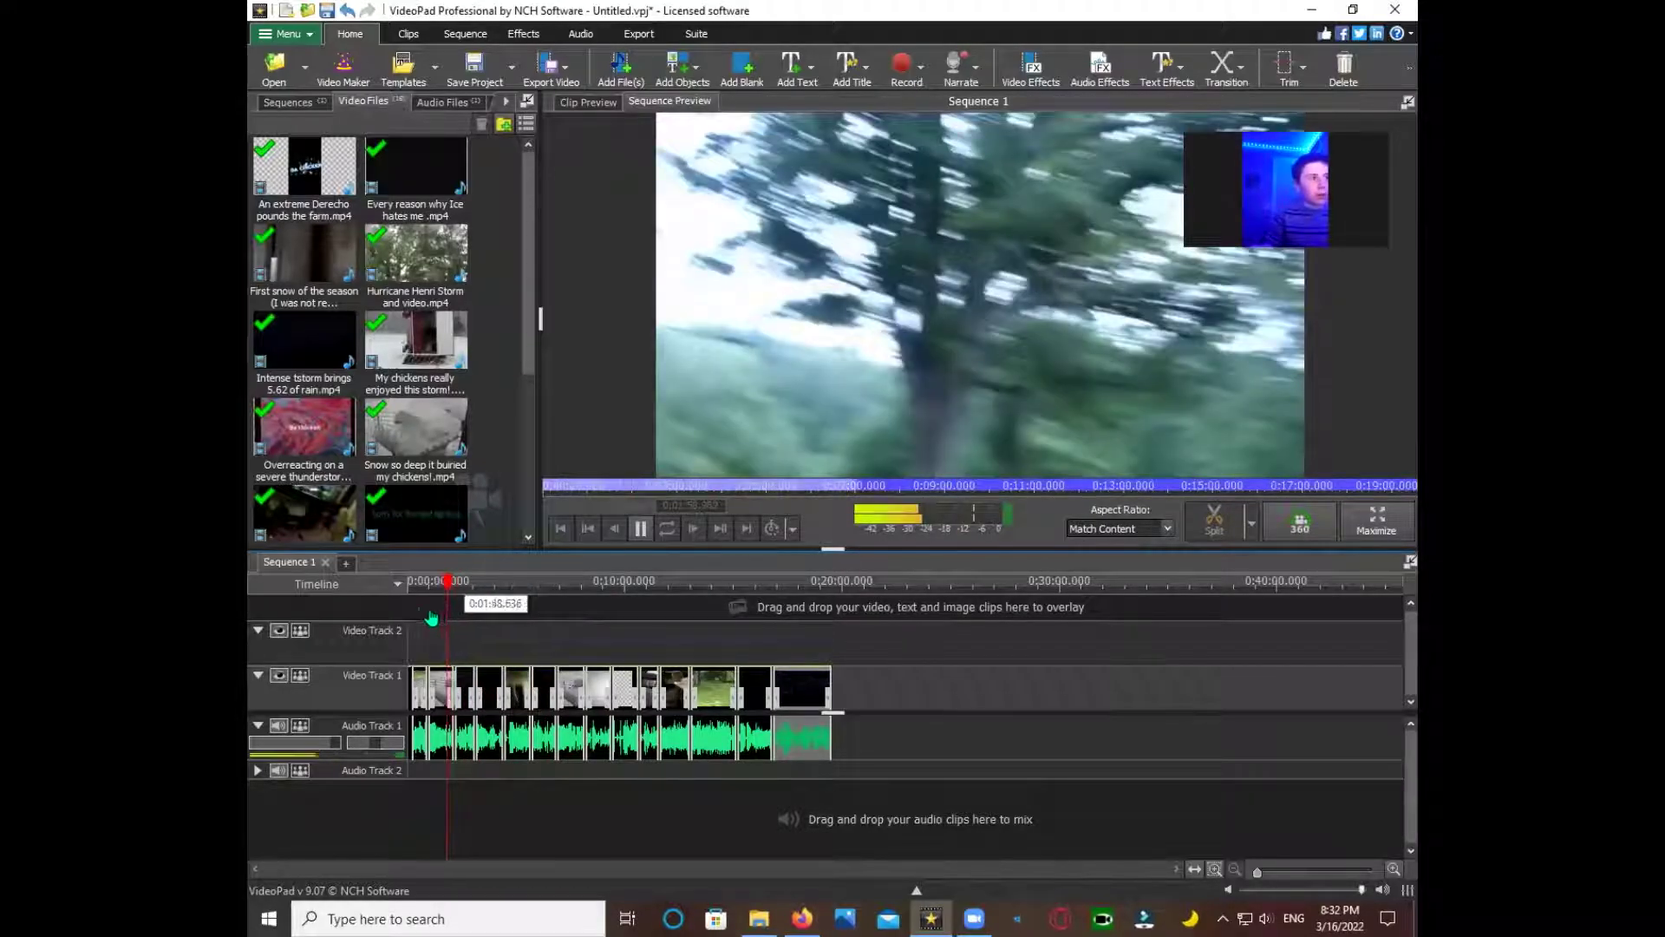
pyautogui.click(420, 607)
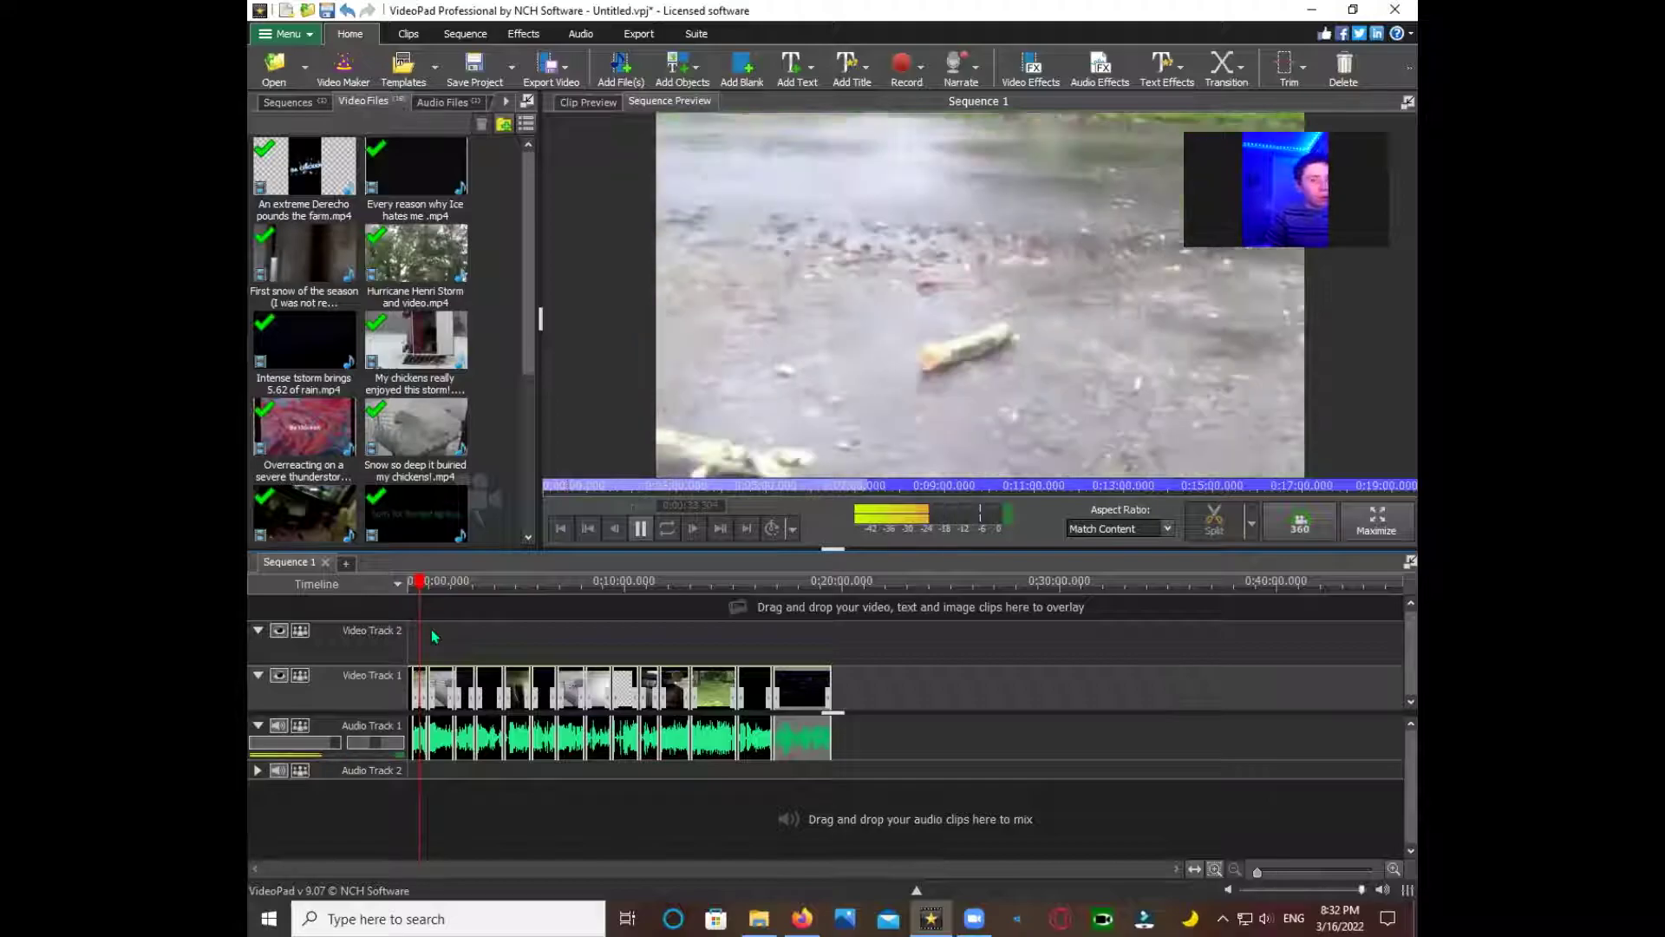
pyautogui.press('space')
pyautogui.scroll(2, 429, 618)
pyautogui.click(428, 600)
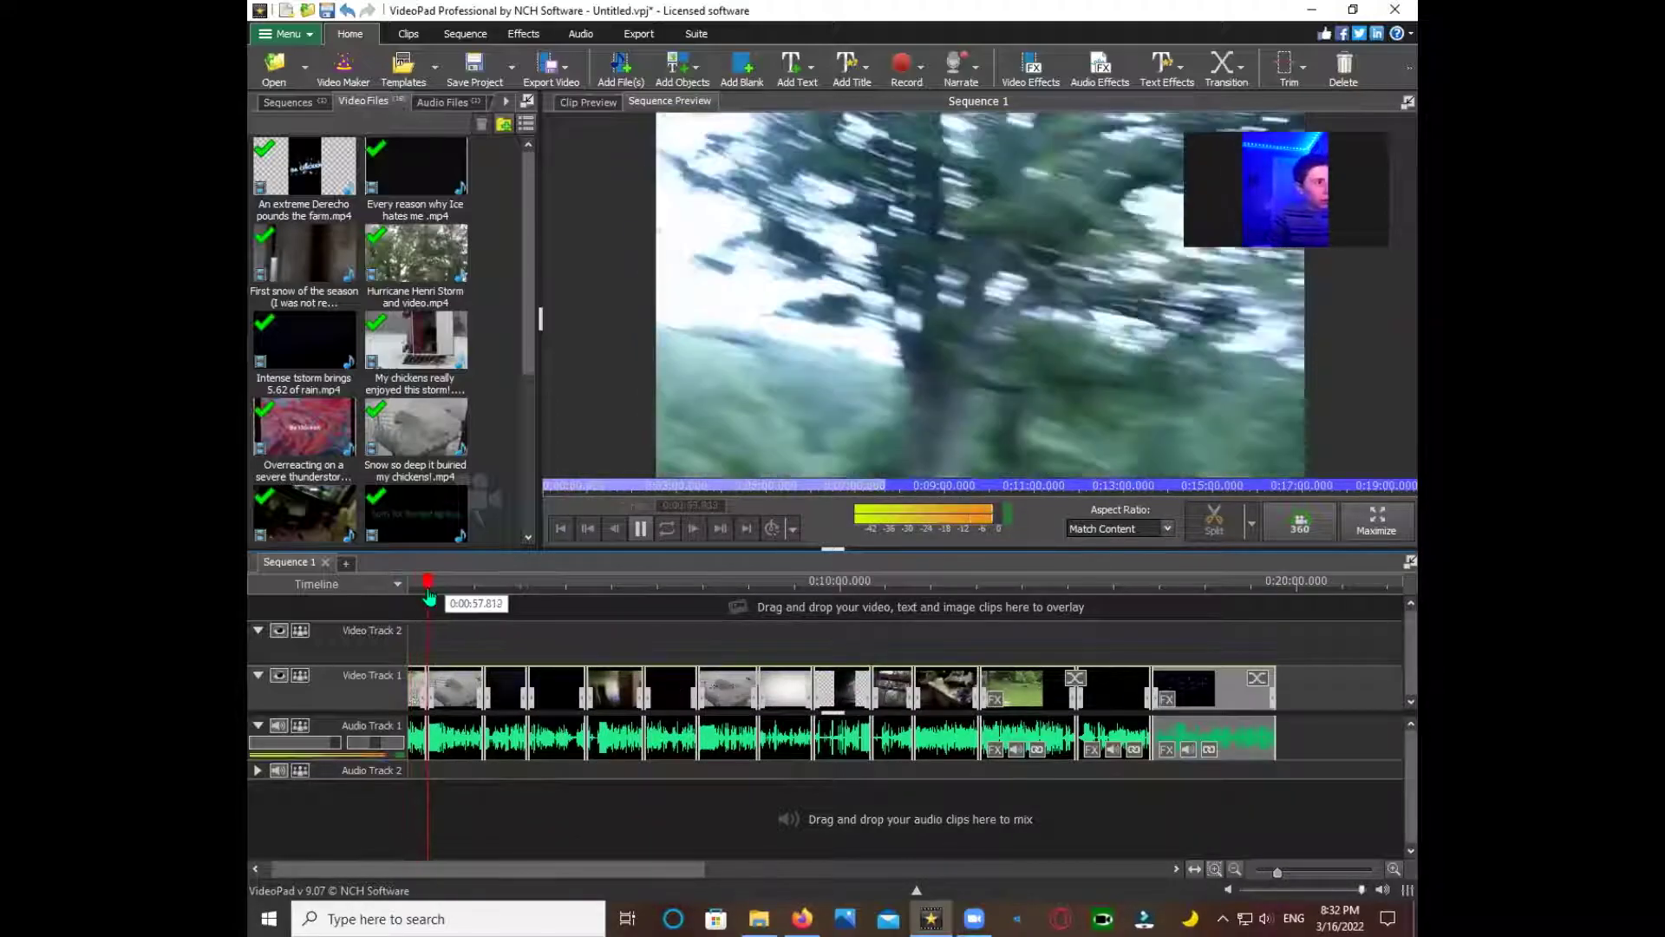
# - Stop playback and import the 580675_Paracosm, 702828_Zyzyx---Echolands and Form- Garlagan music files from the Downloads folder
pyautogui.press('space')
pyautogui.scroll(-2, 451, 608)
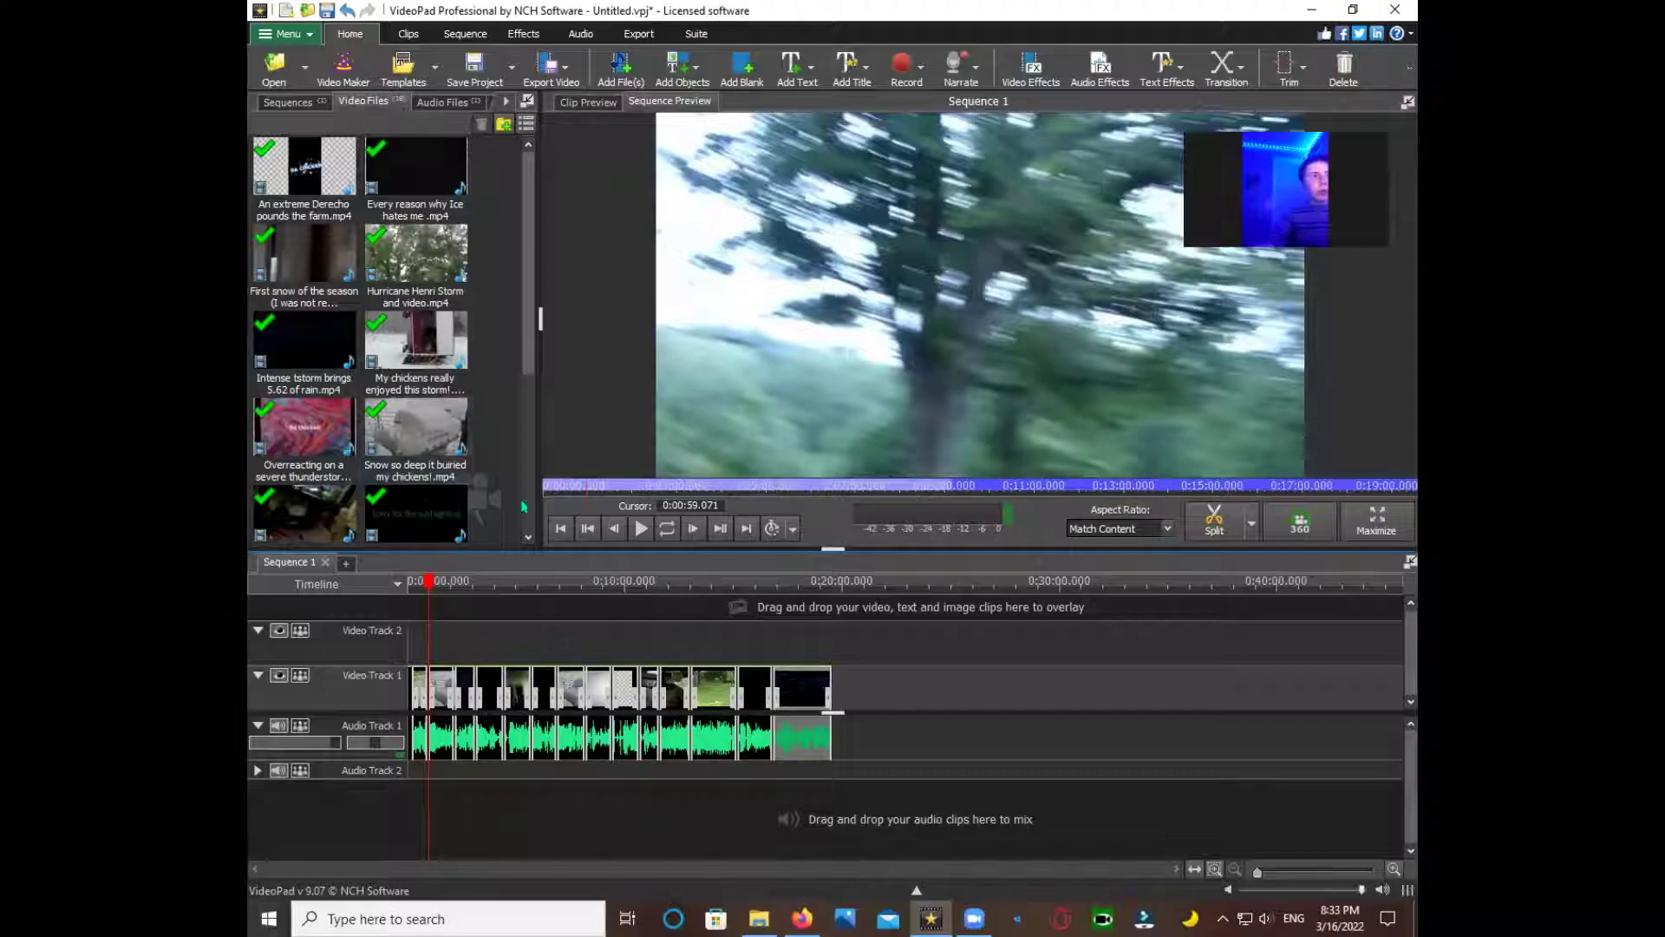
pyautogui.click(759, 919)
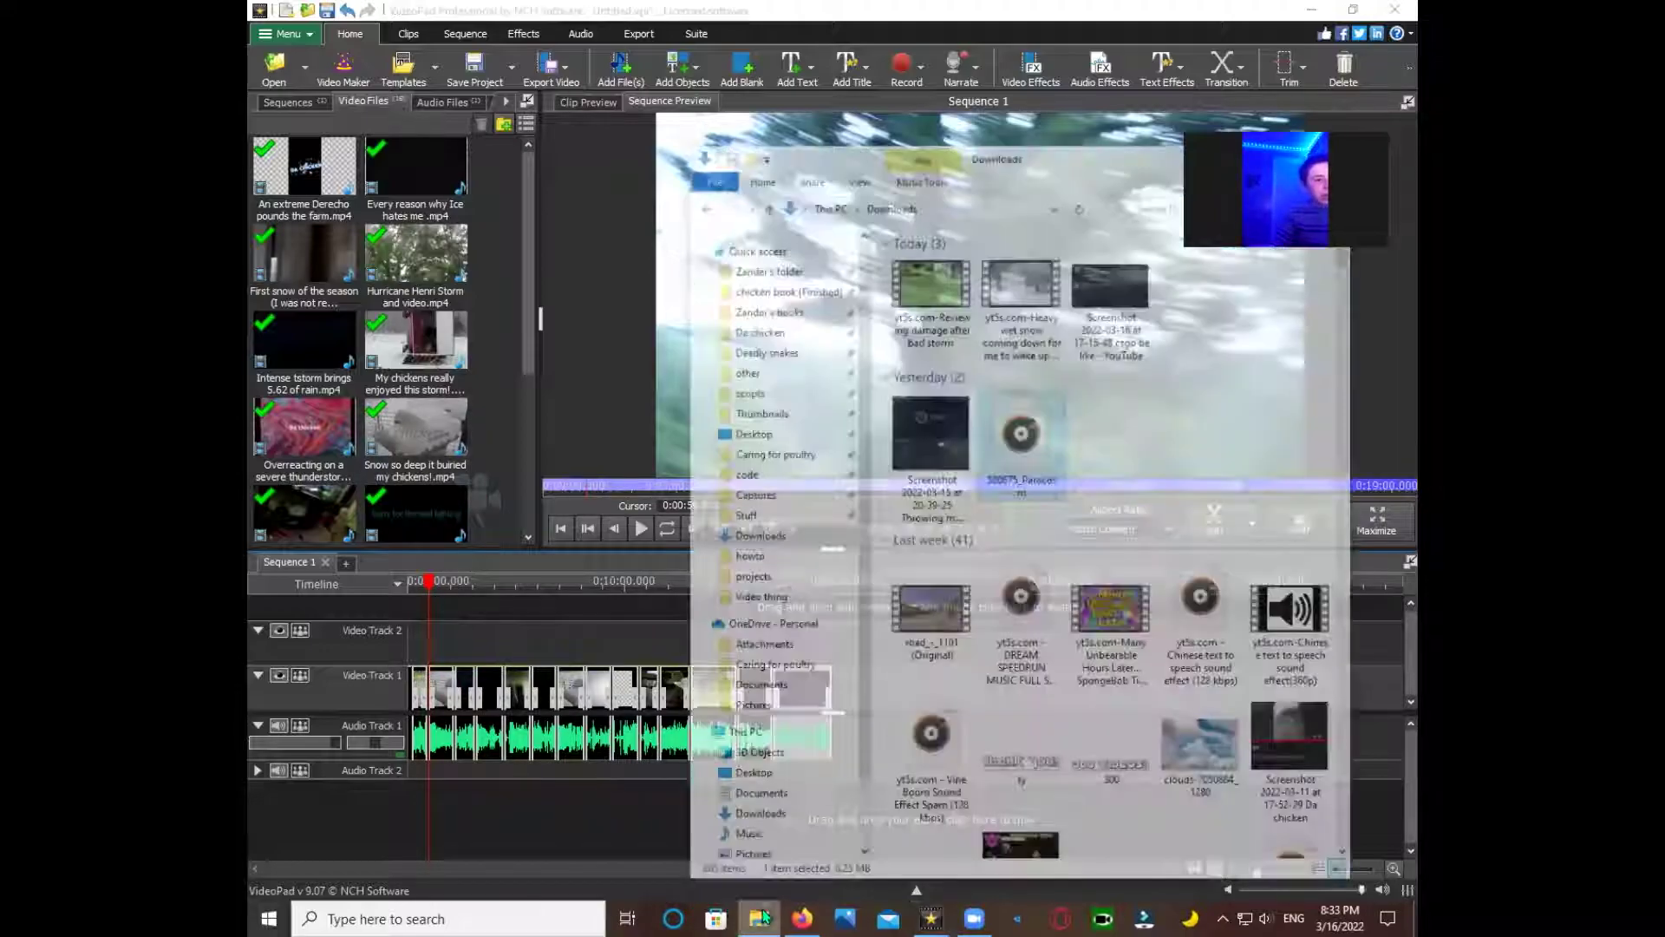
pyautogui.moveTo(1021, 440); pyautogui.dragTo(295, 390)
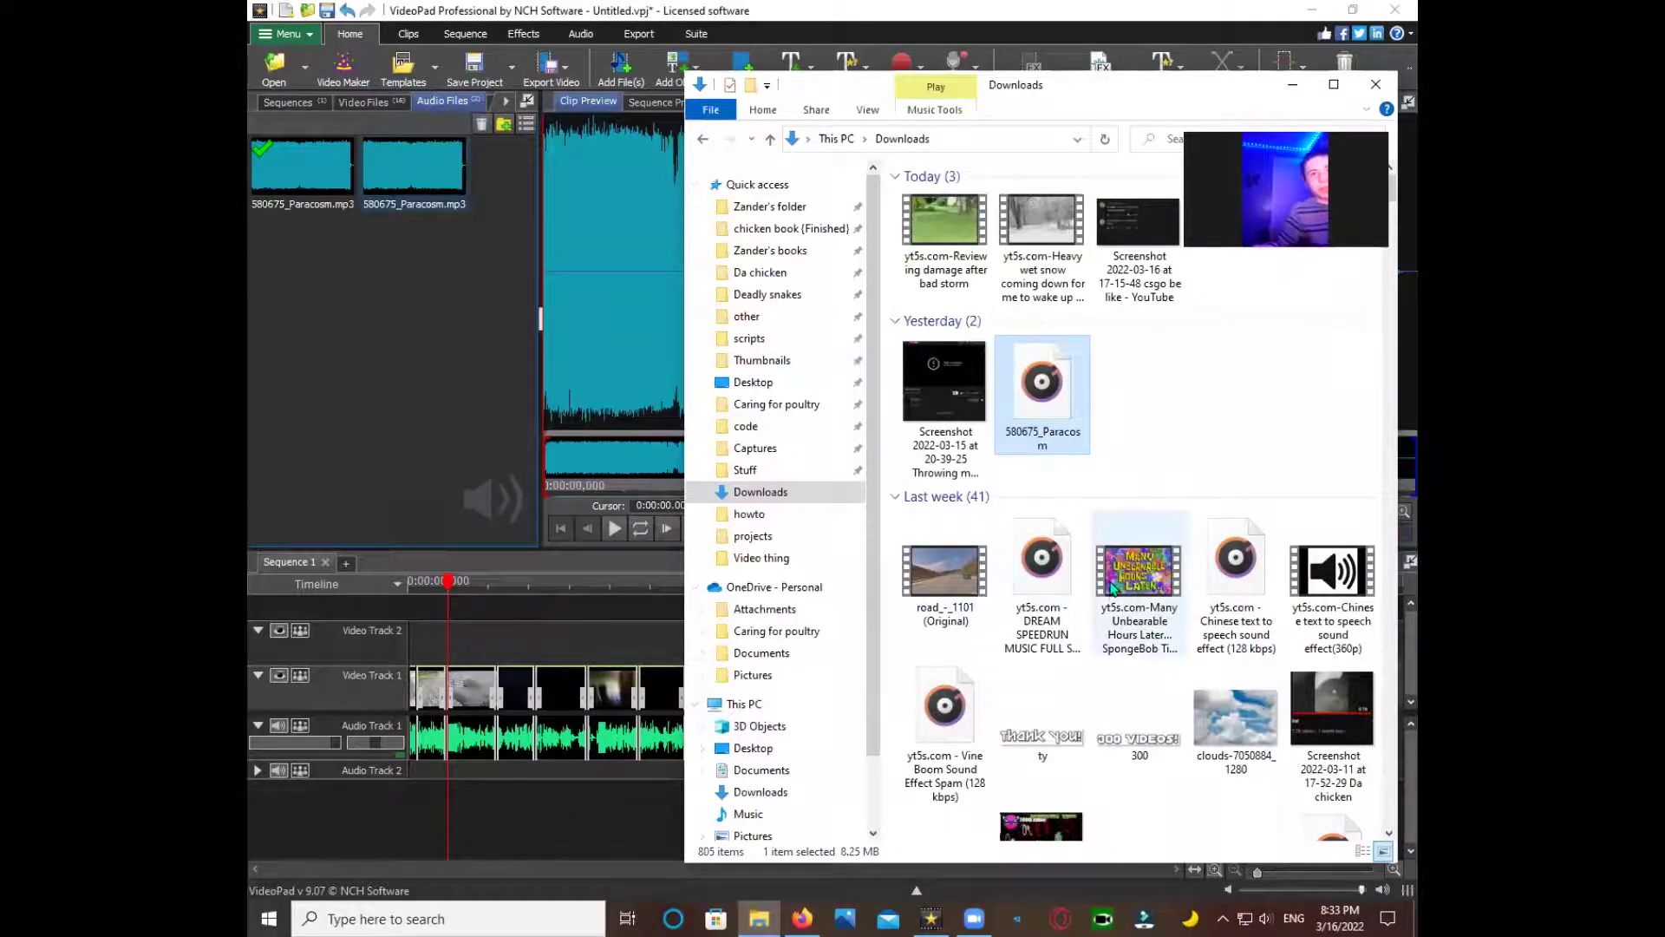
pyautogui.scroll(-3, 1113, 589)
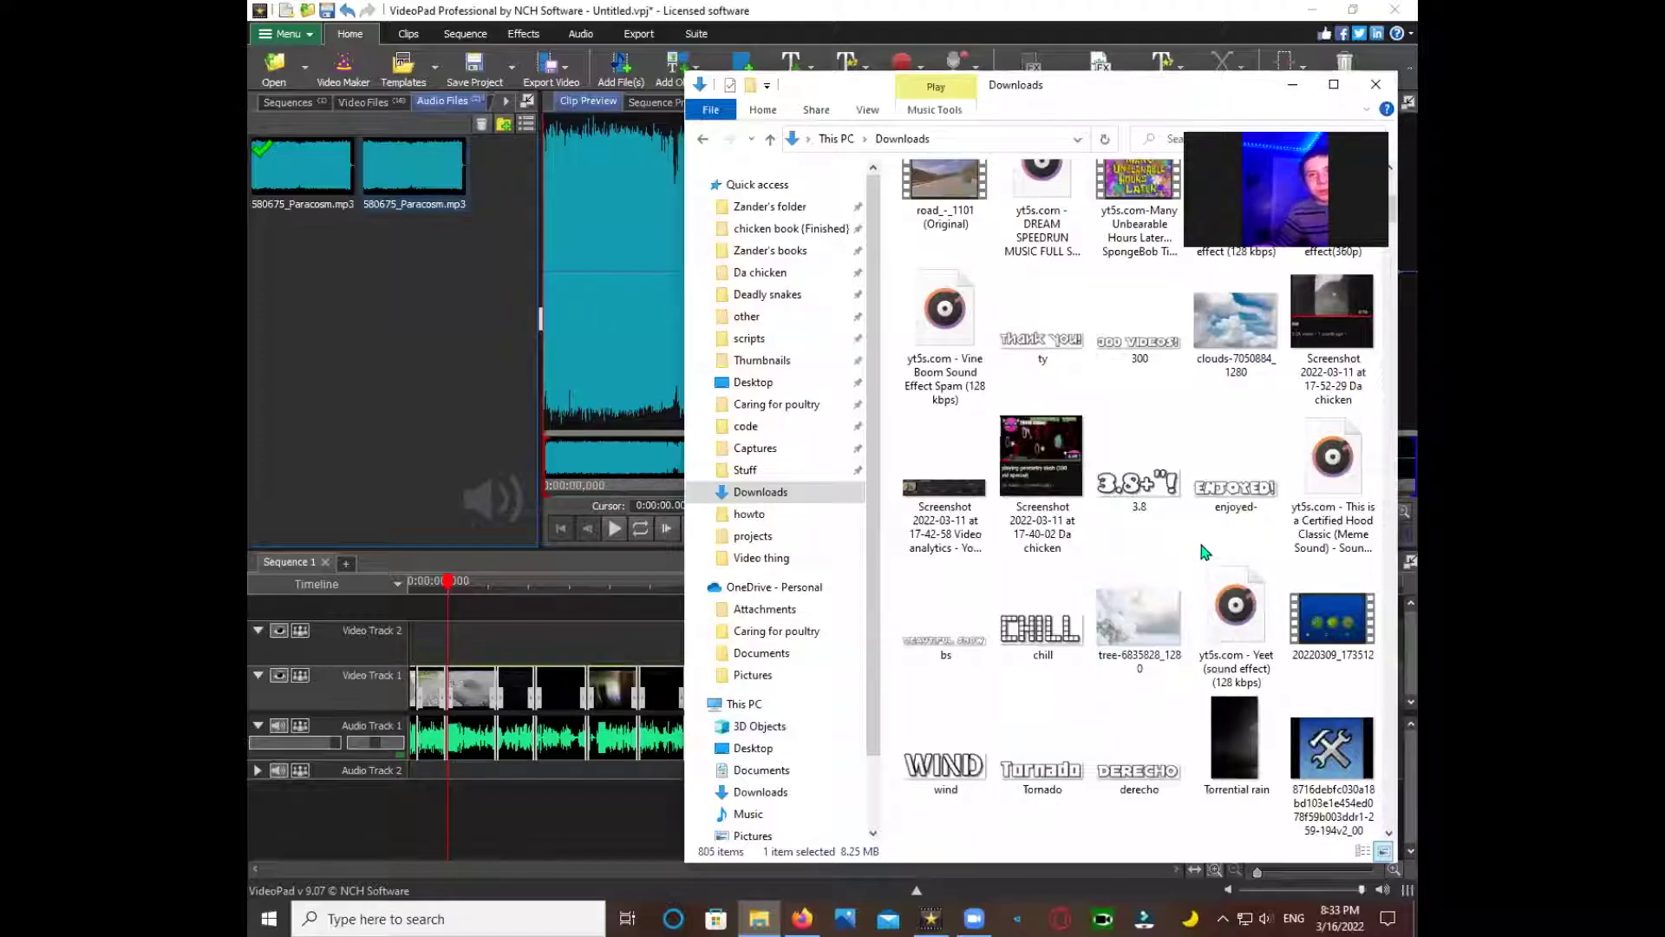
pyautogui.scroll(-3, 1202, 547)
pyautogui.click(1369, 635)
pyautogui.moveTo(375, 491); pyautogui.dragTo(335, 429)
pyautogui.moveTo(944, 772); pyautogui.dragTo(518, 461)
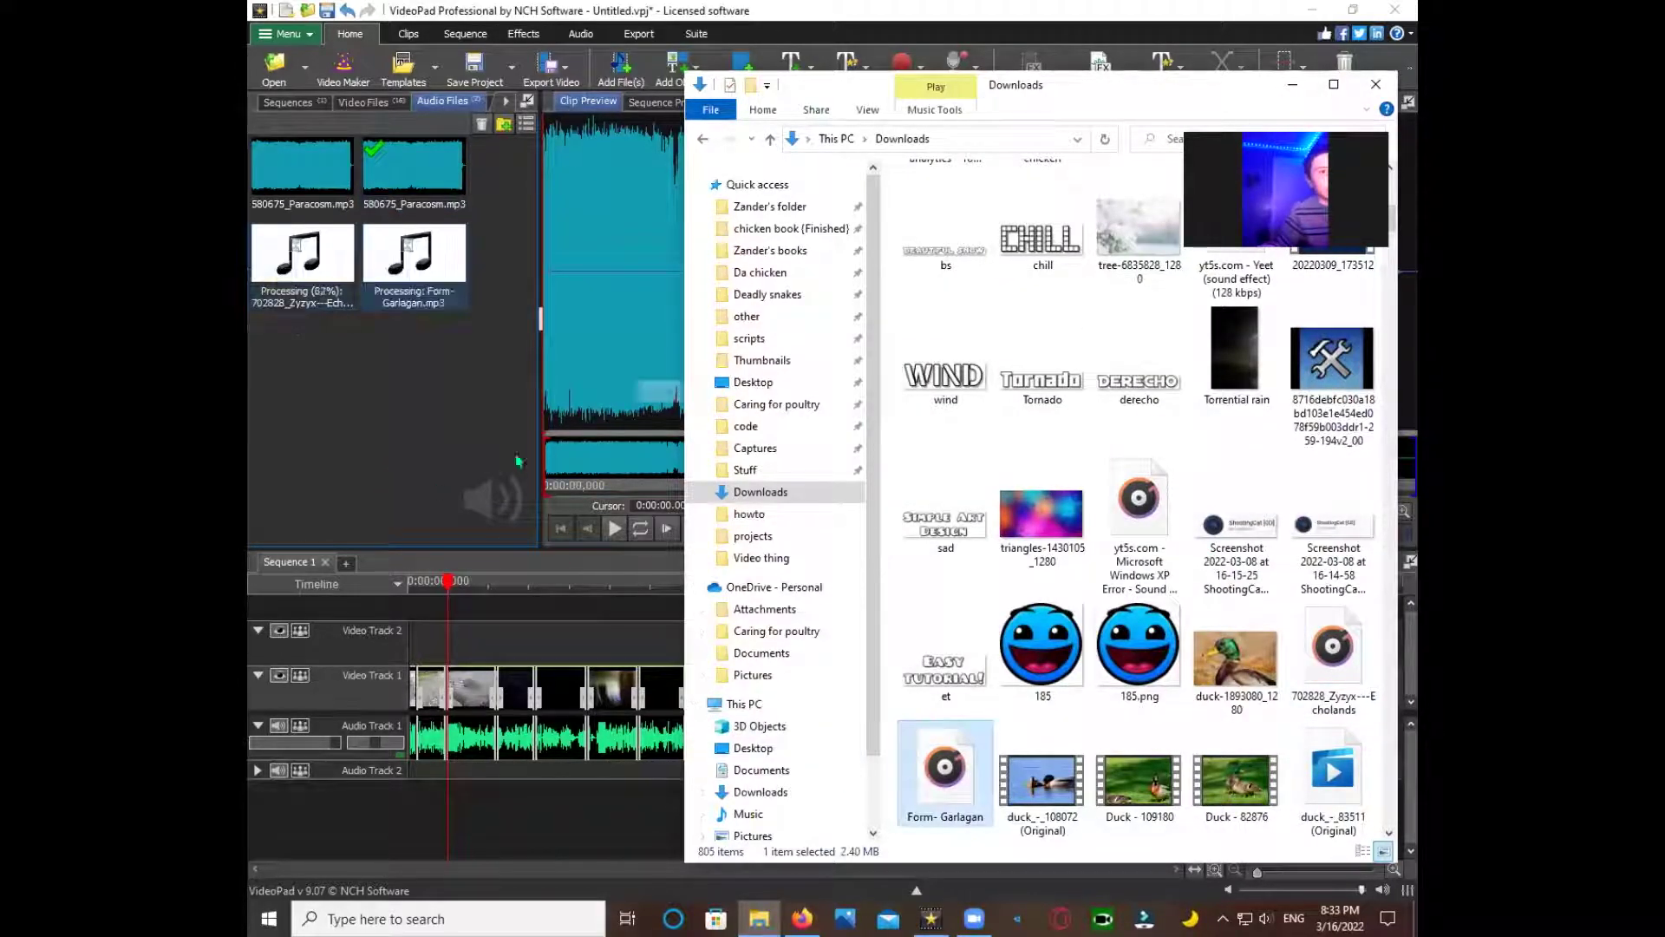
# - Import the "Unknown Brain - MATAFAKA" and "Unknown Brain x Rival - Control" songs from the Downloads folder
pyautogui.scroll(-10, 1270, 644)
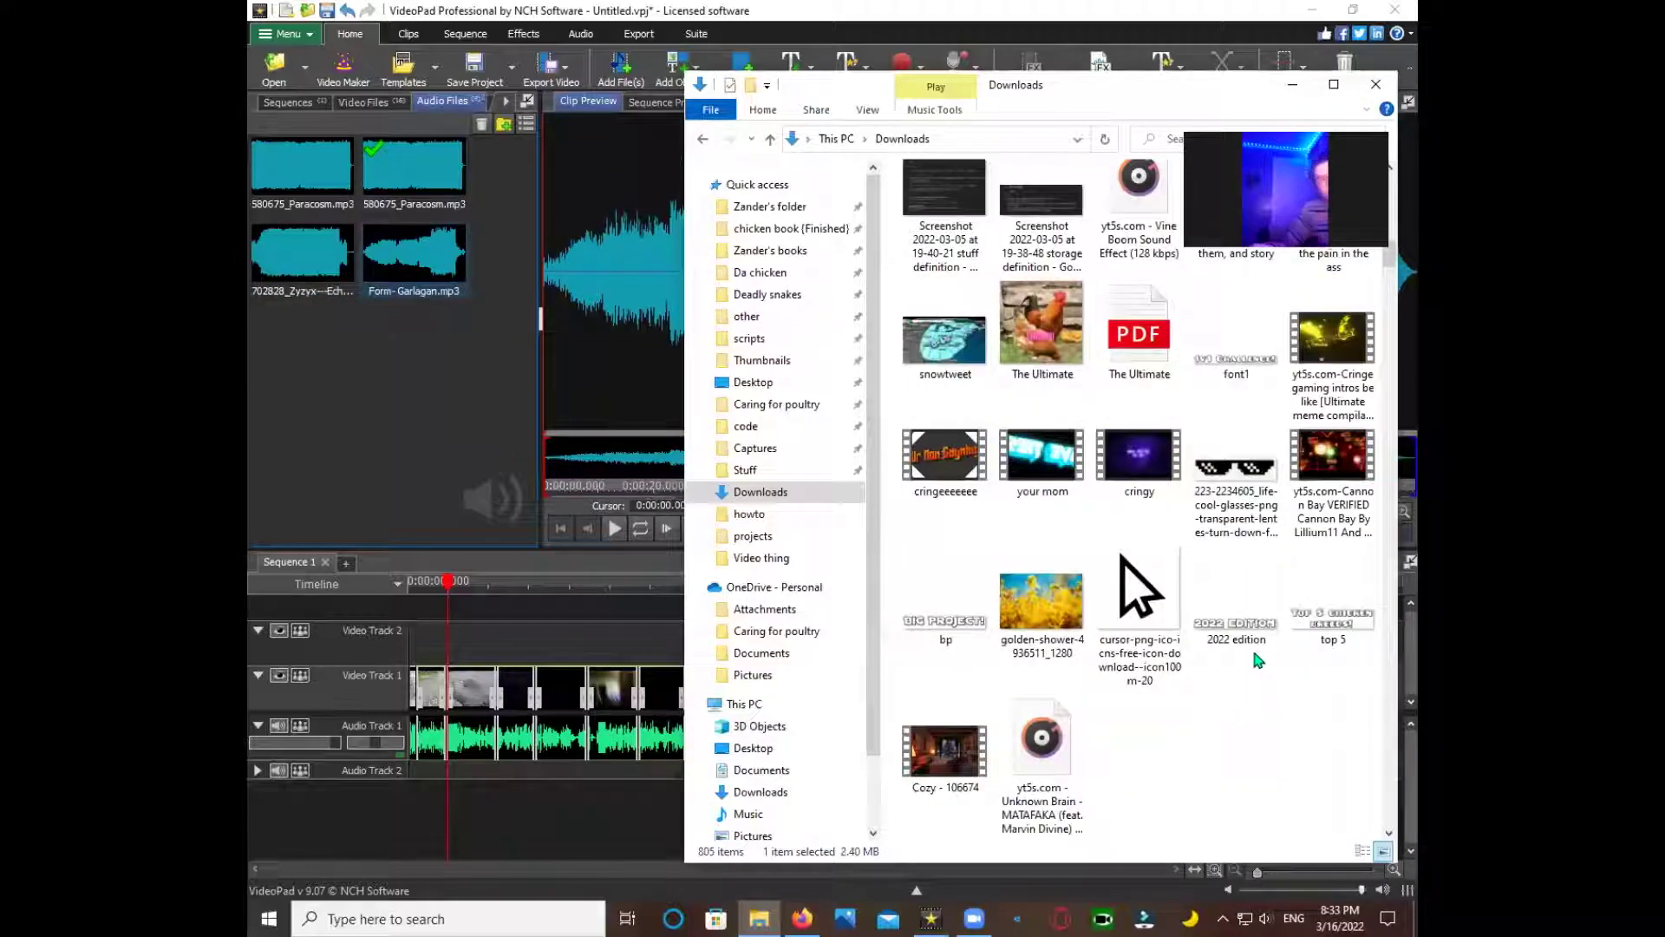
pyautogui.moveTo(1040, 746); pyautogui.dragTo(372, 304)
pyautogui.scroll(-3, 1021, 519)
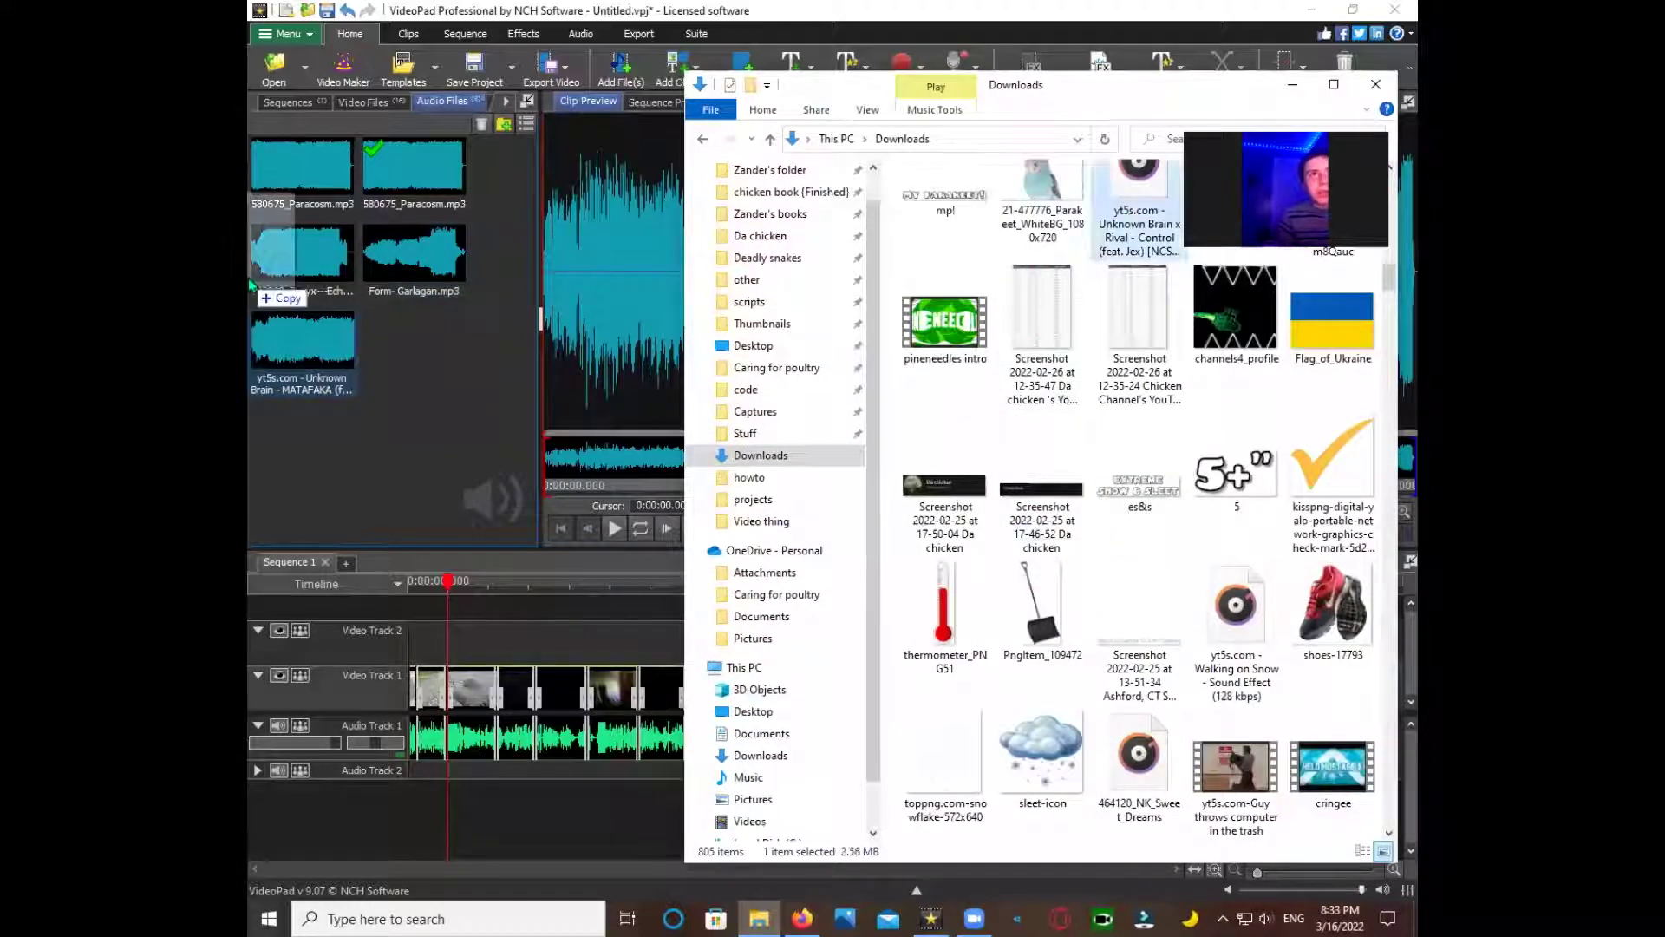
pyautogui.moveTo(251, 284); pyautogui.dragTo(256, 286)
# - Look through the remaining downloads for more music, import the lmao audio file from the Da chicken folder, and close the file browser
pyautogui.scroll(-5, 1041, 486)
pyautogui.click(1043, 429)
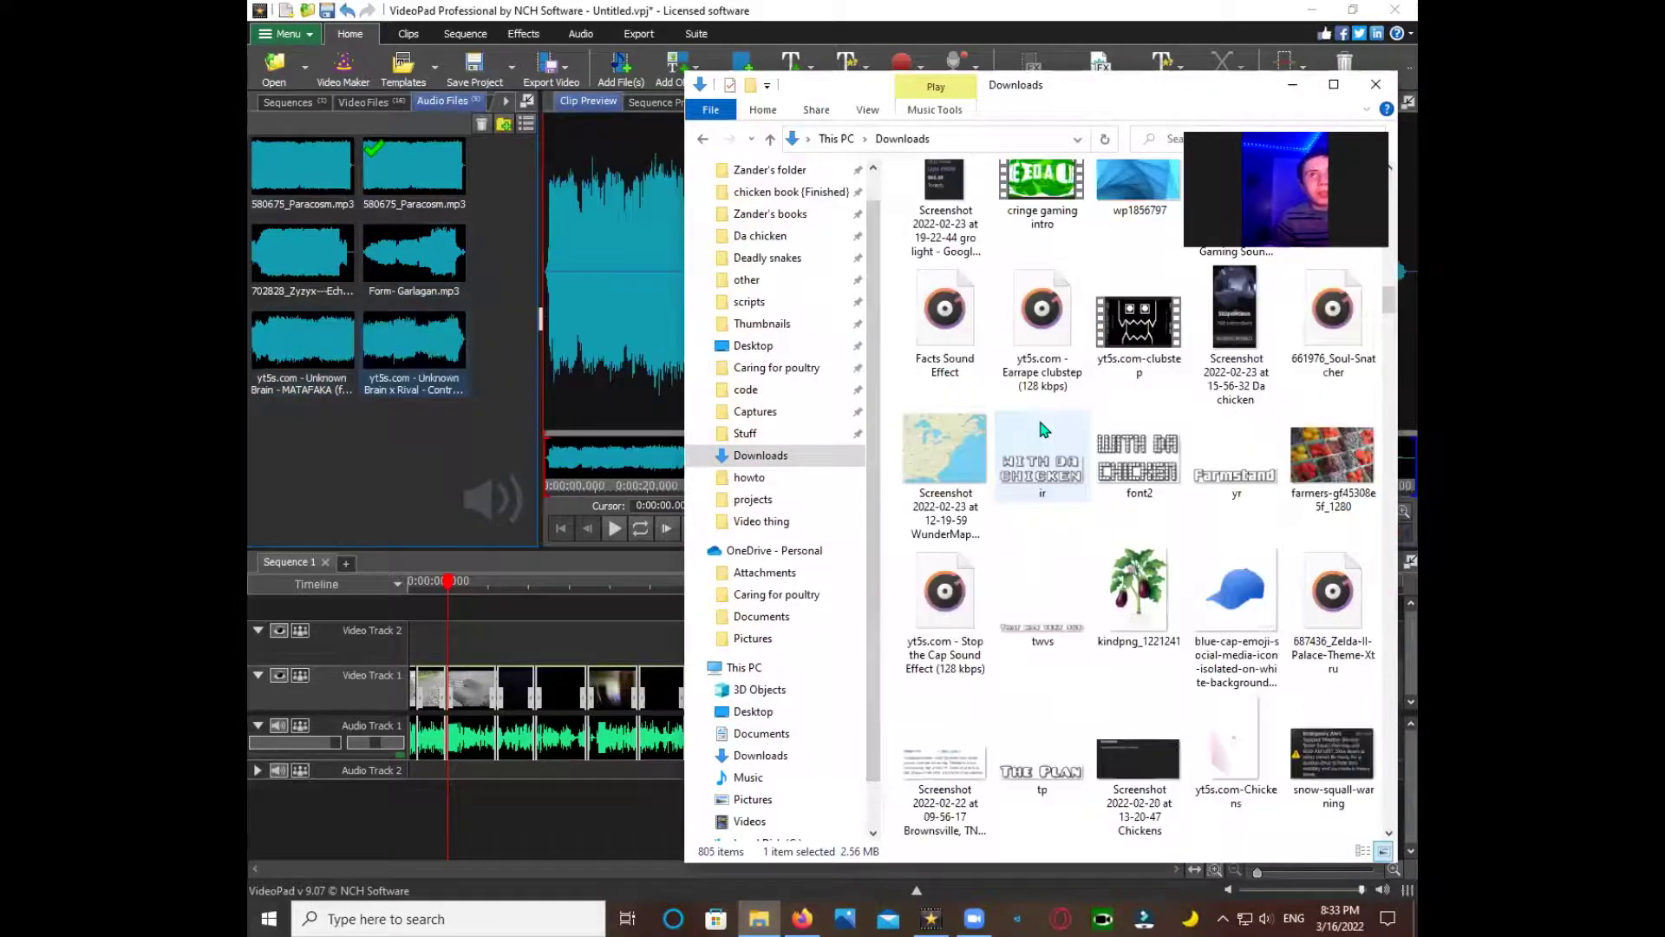
pyautogui.scroll(-5, 1171, 460)
pyautogui.scroll(4, 1258, 477)
pyautogui.click(1314, 486)
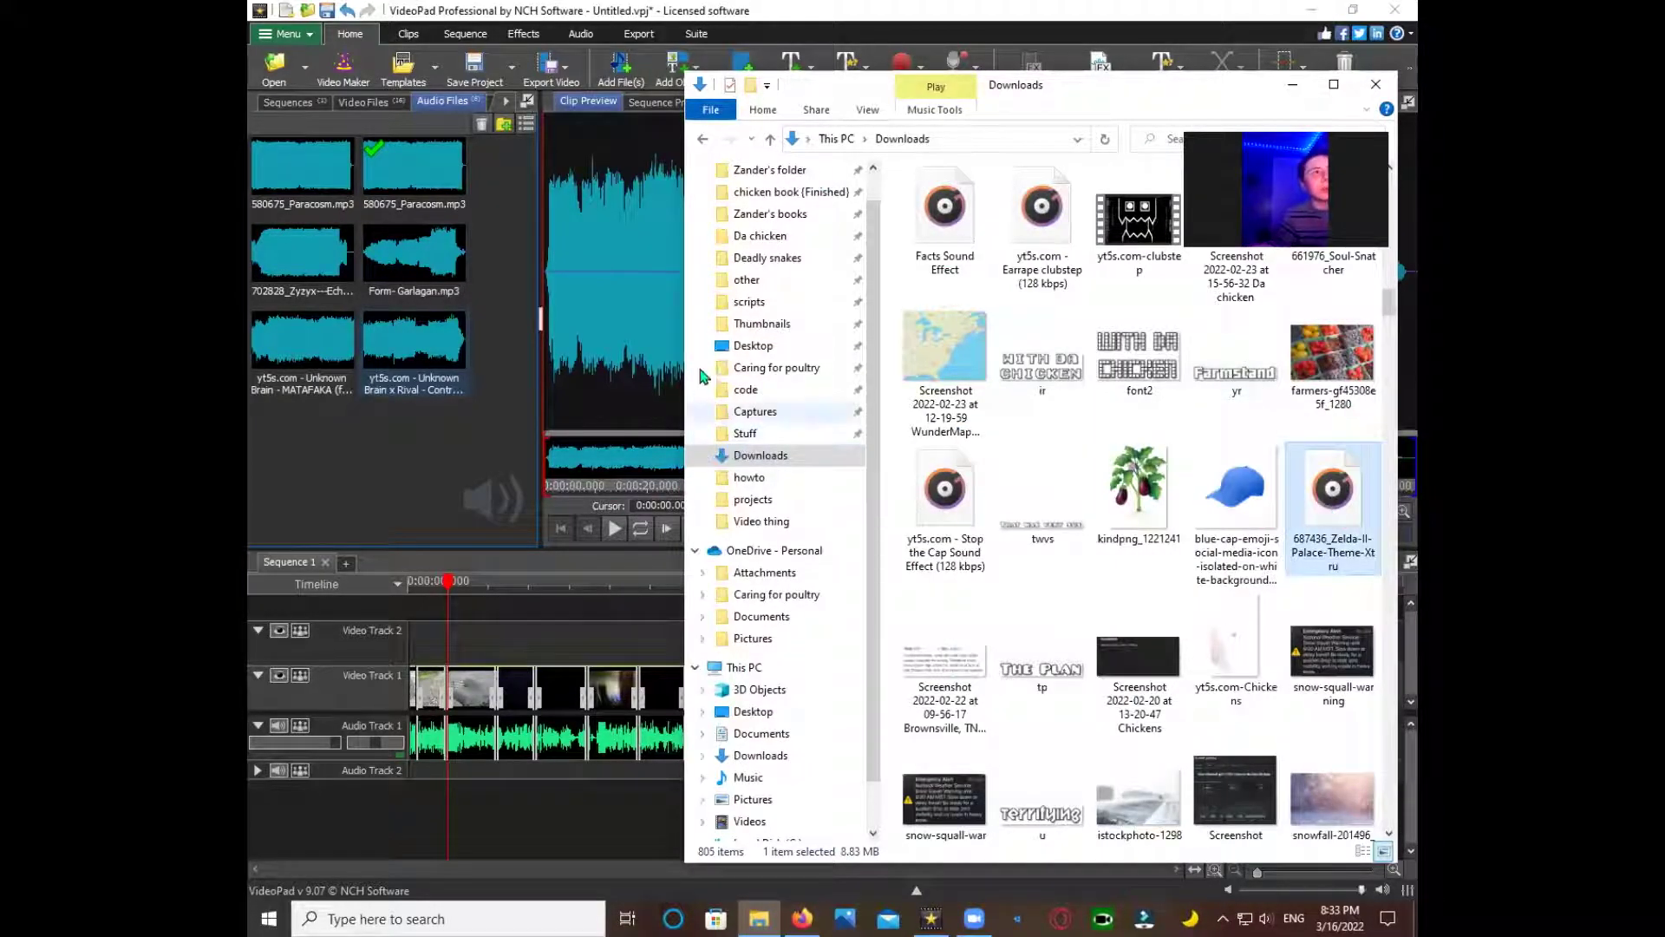
pyautogui.click(758, 236)
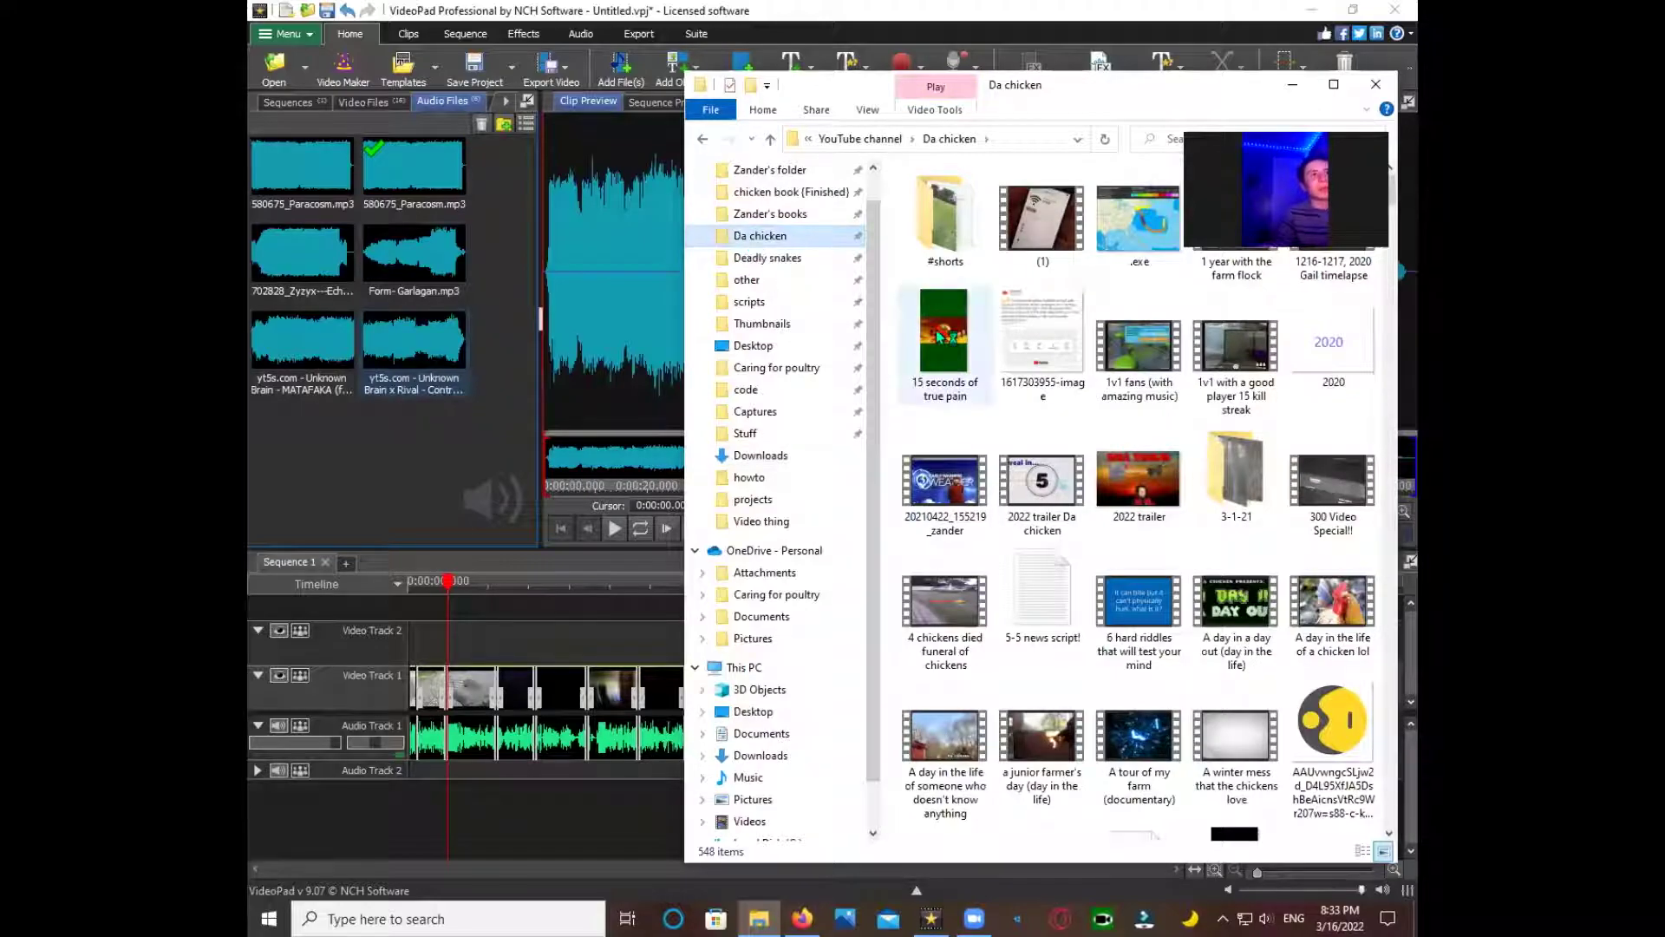
pyautogui.scroll(-15, 932, 336)
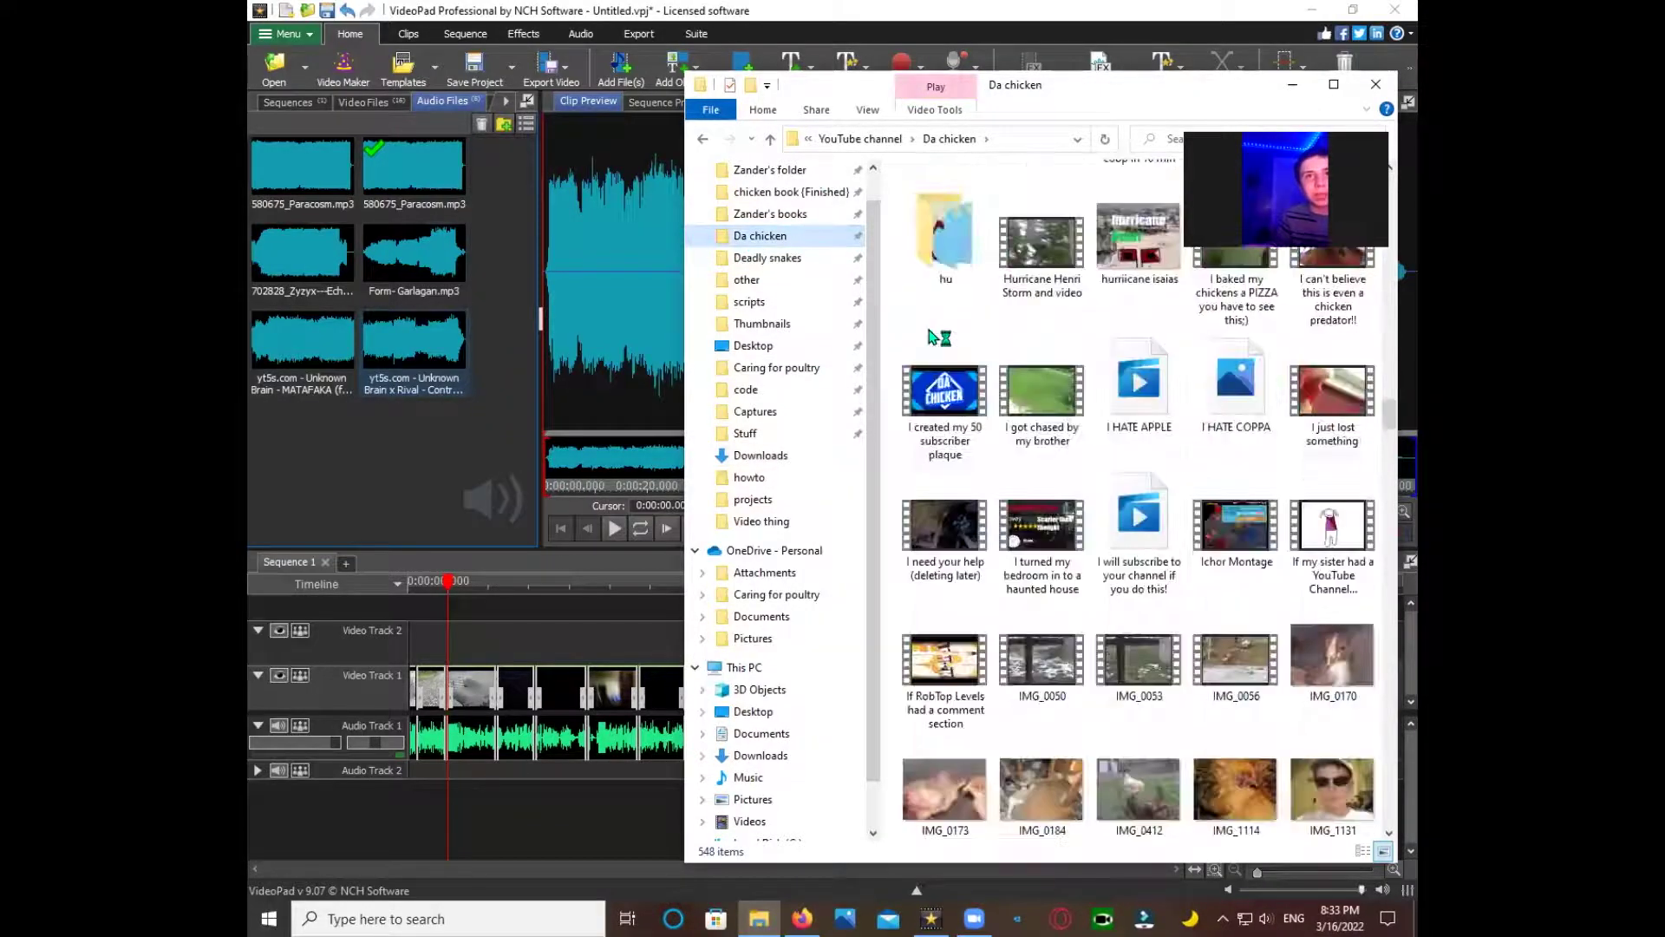
pyautogui.scroll(-15, 932, 336)
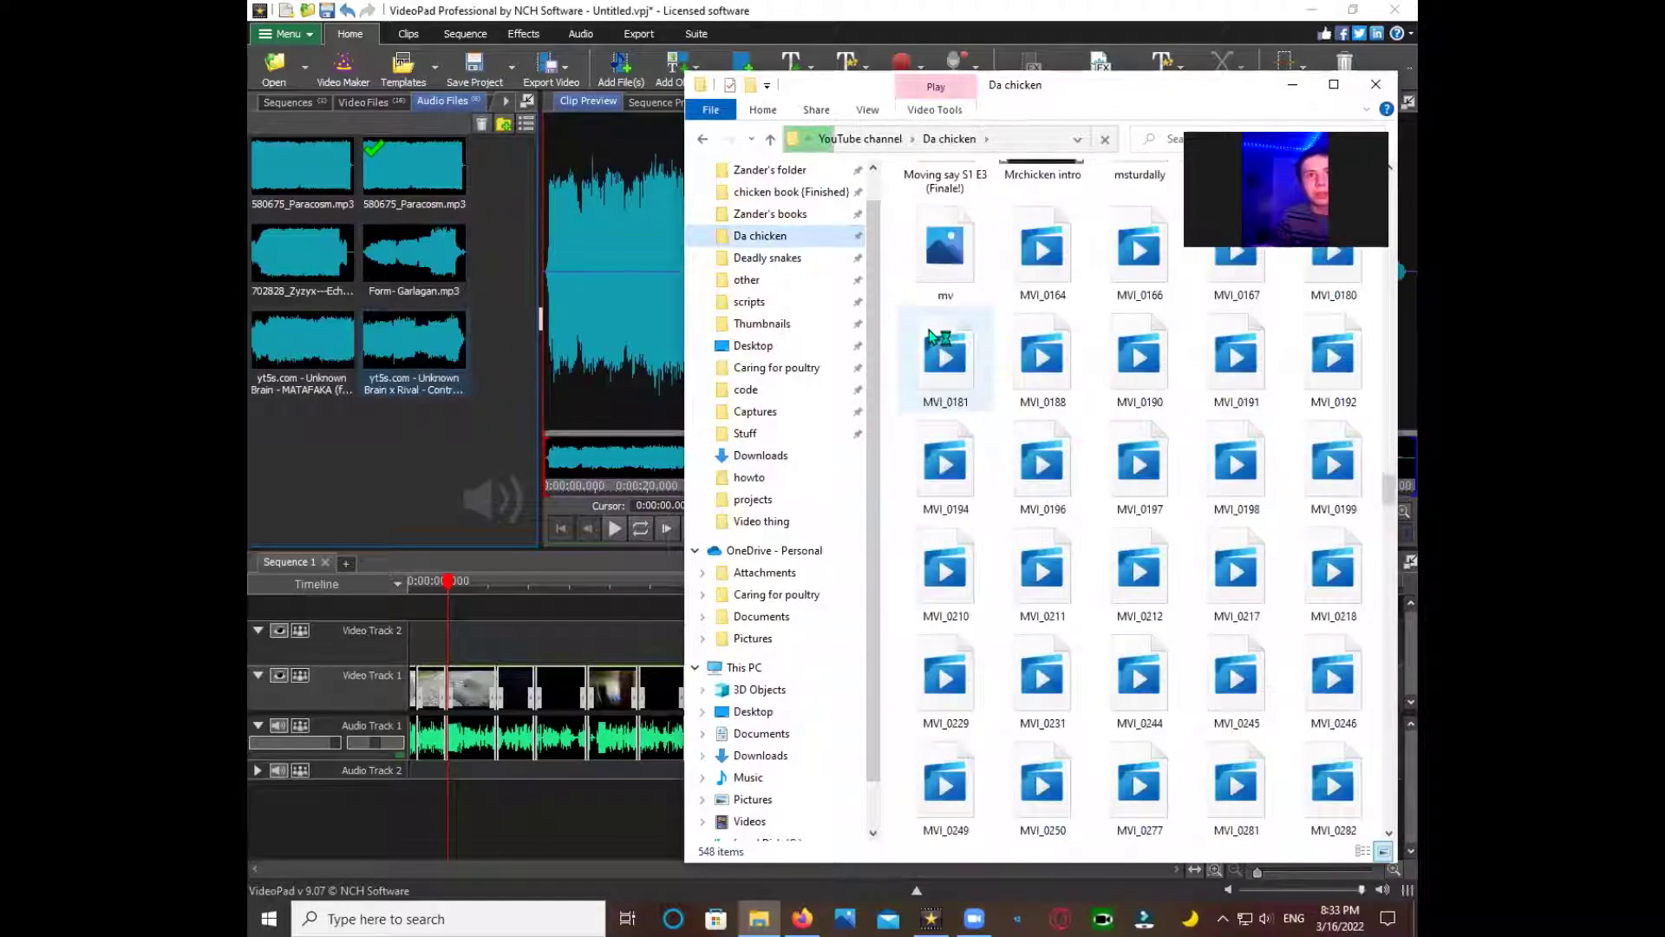
pyautogui.scroll(5, 931, 336)
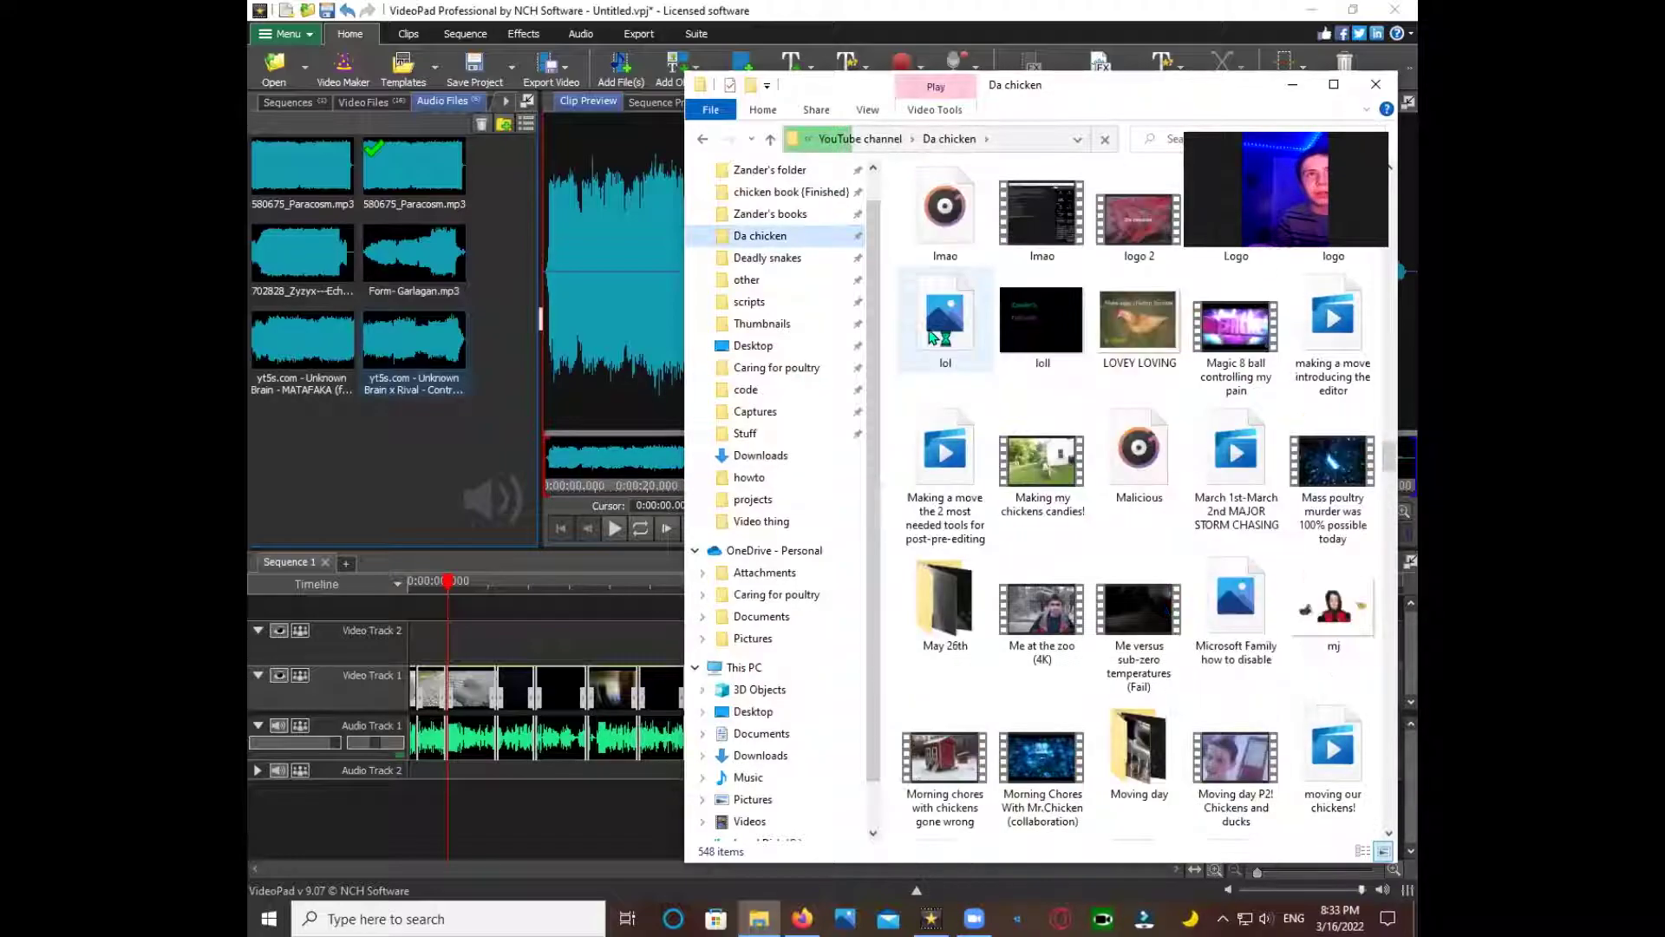
pyautogui.moveTo(946, 209); pyautogui.dragTo(445, 440)
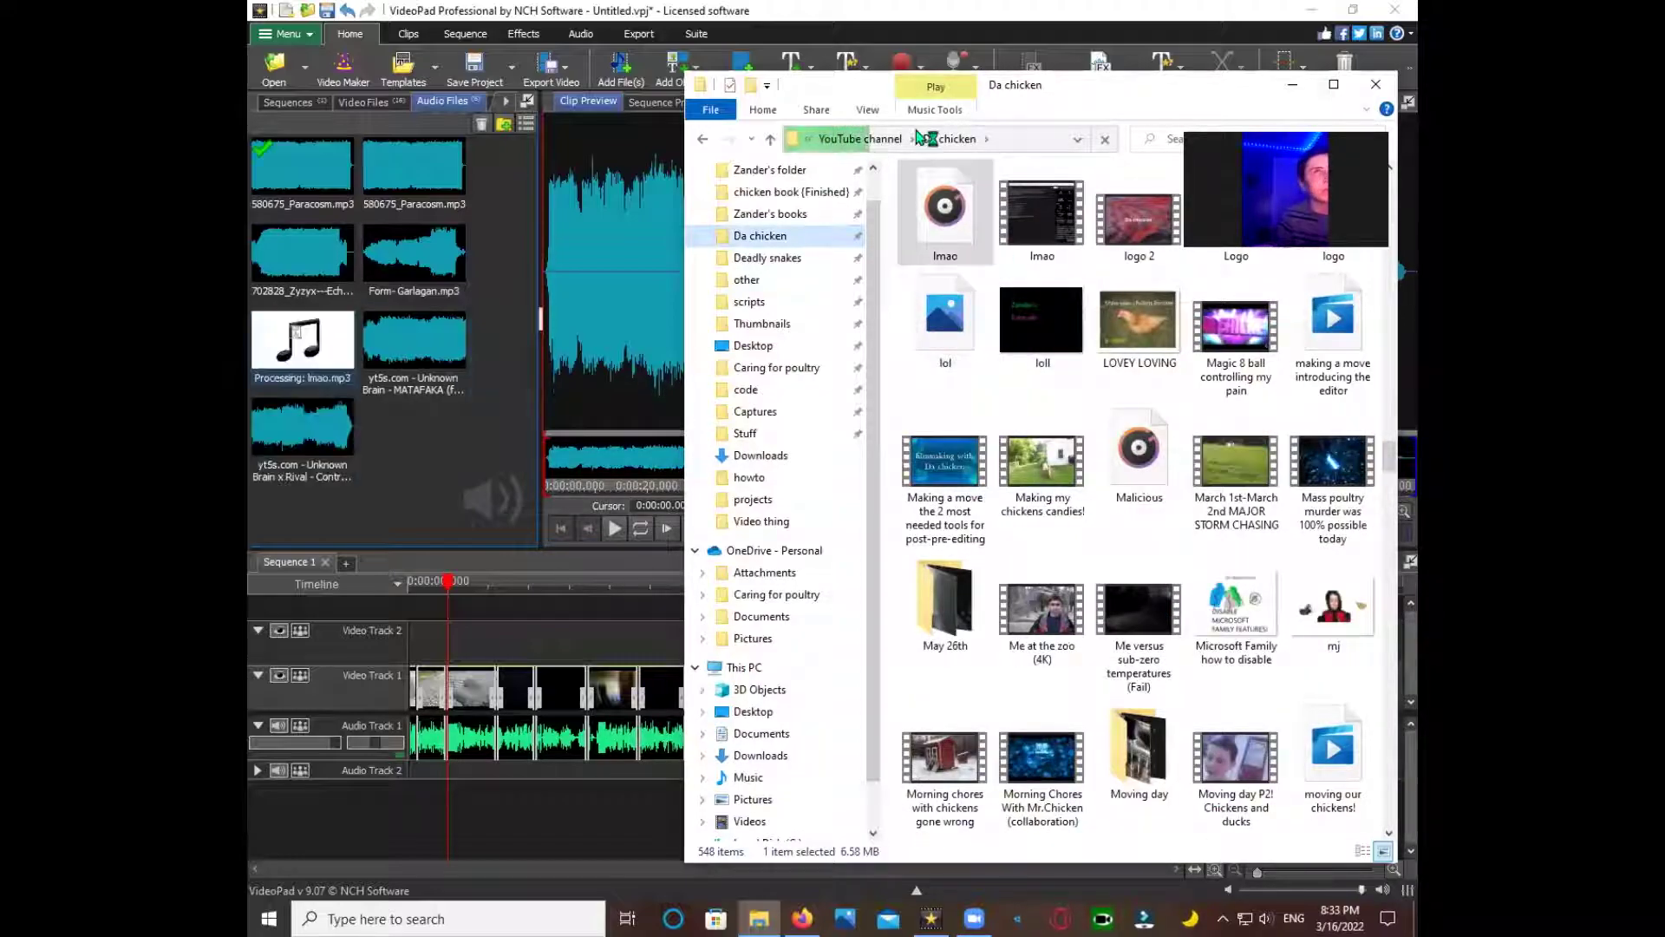
pyautogui.click(1368, 85)
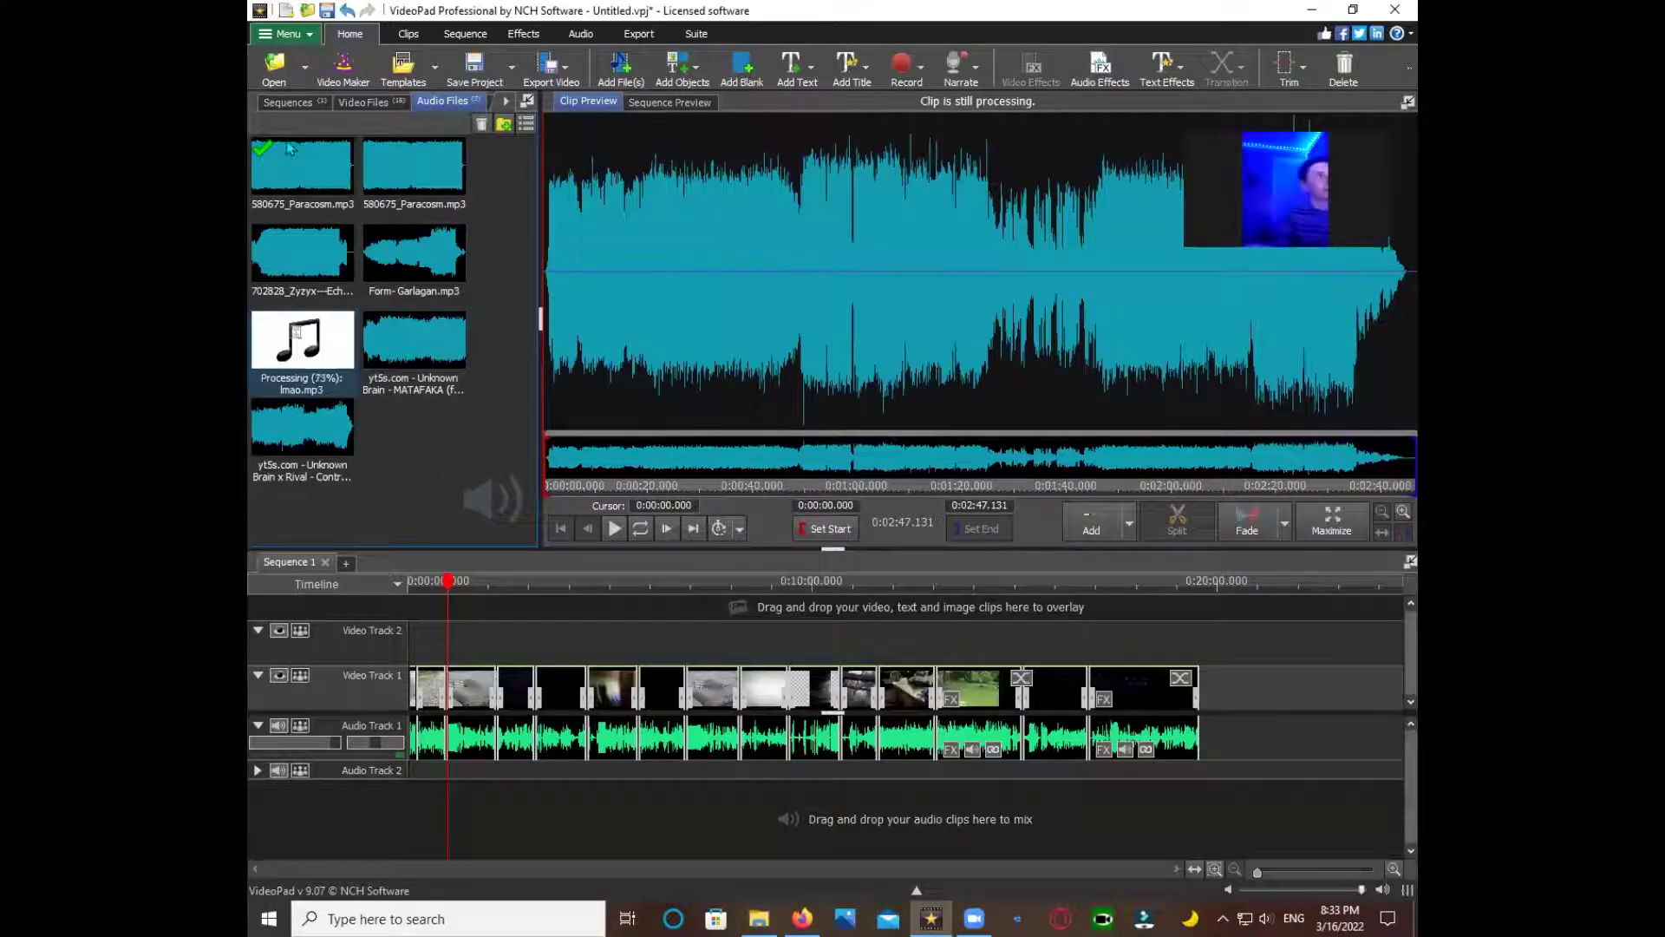
# - Place 580675_Paracosm.mp3 at the start of a new audio track and set its clip volume to 13
pyautogui.moveTo(315, 235); pyautogui.dragTo(483, 795)
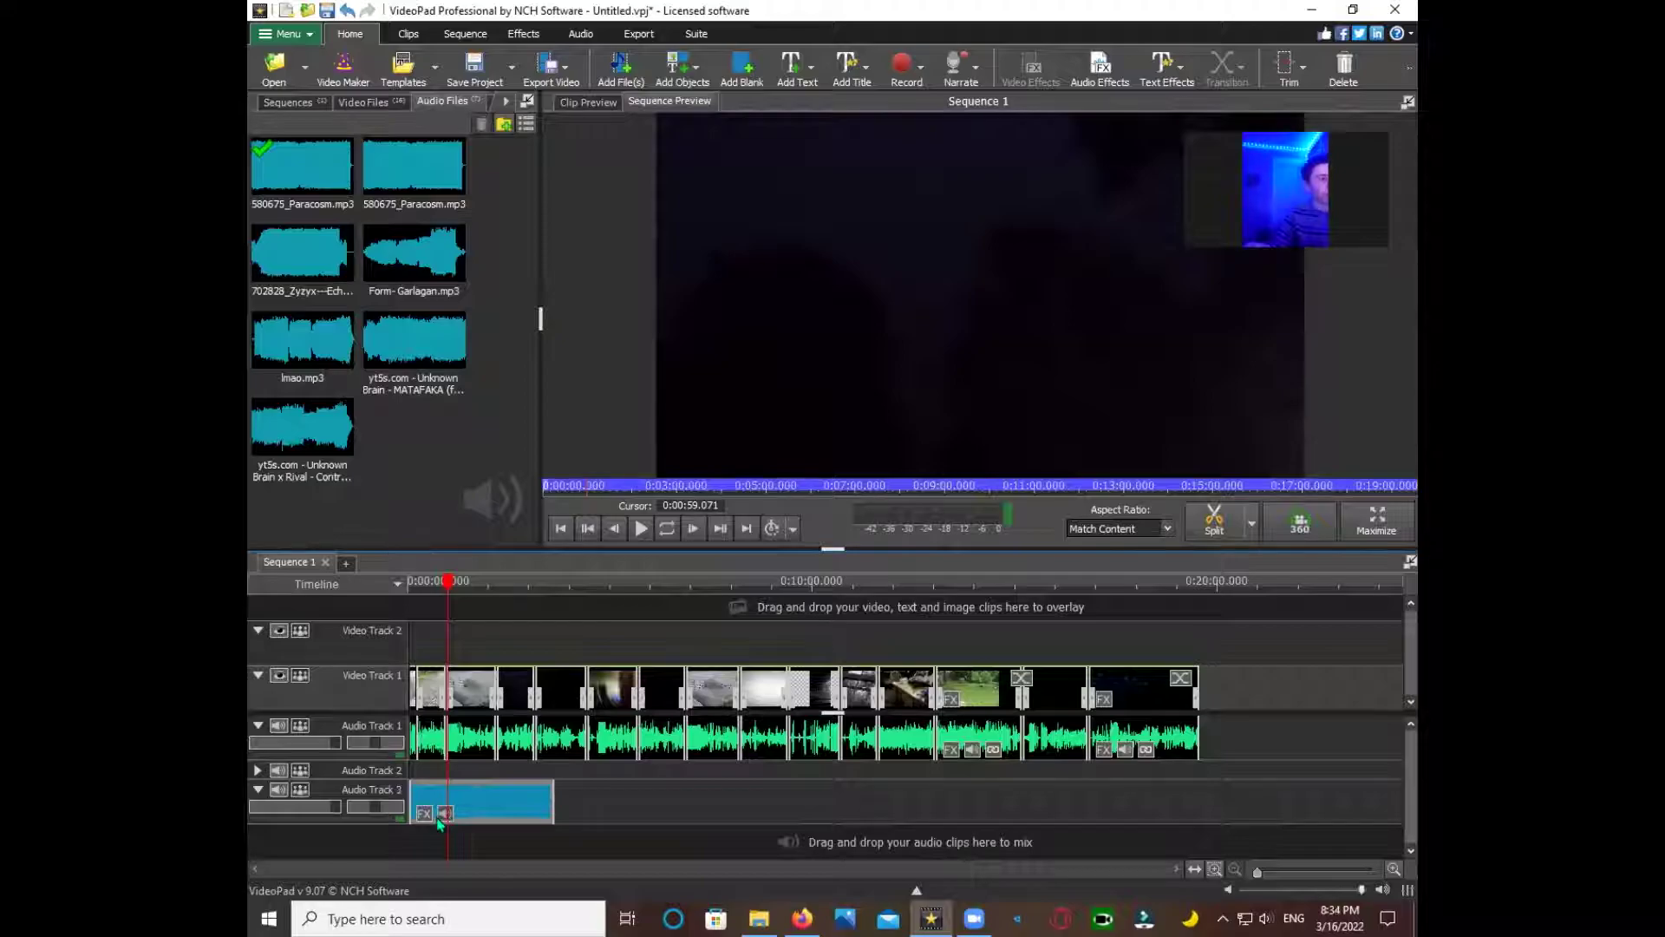
pyautogui.click(443, 815)
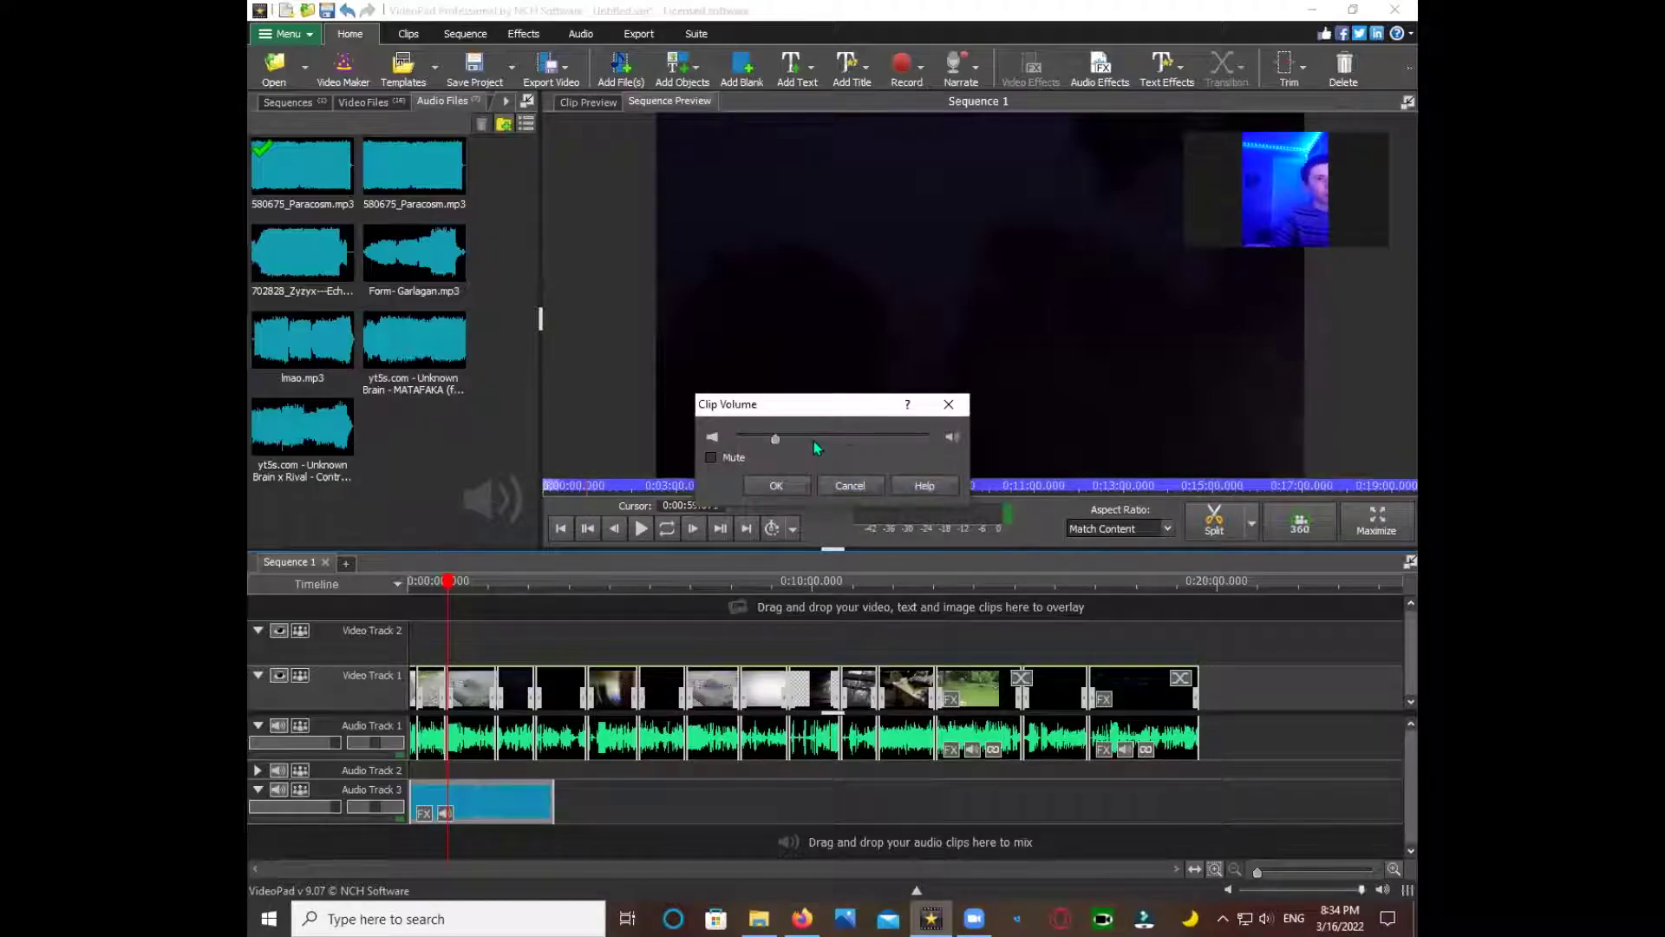
pyautogui.click(763, 439)
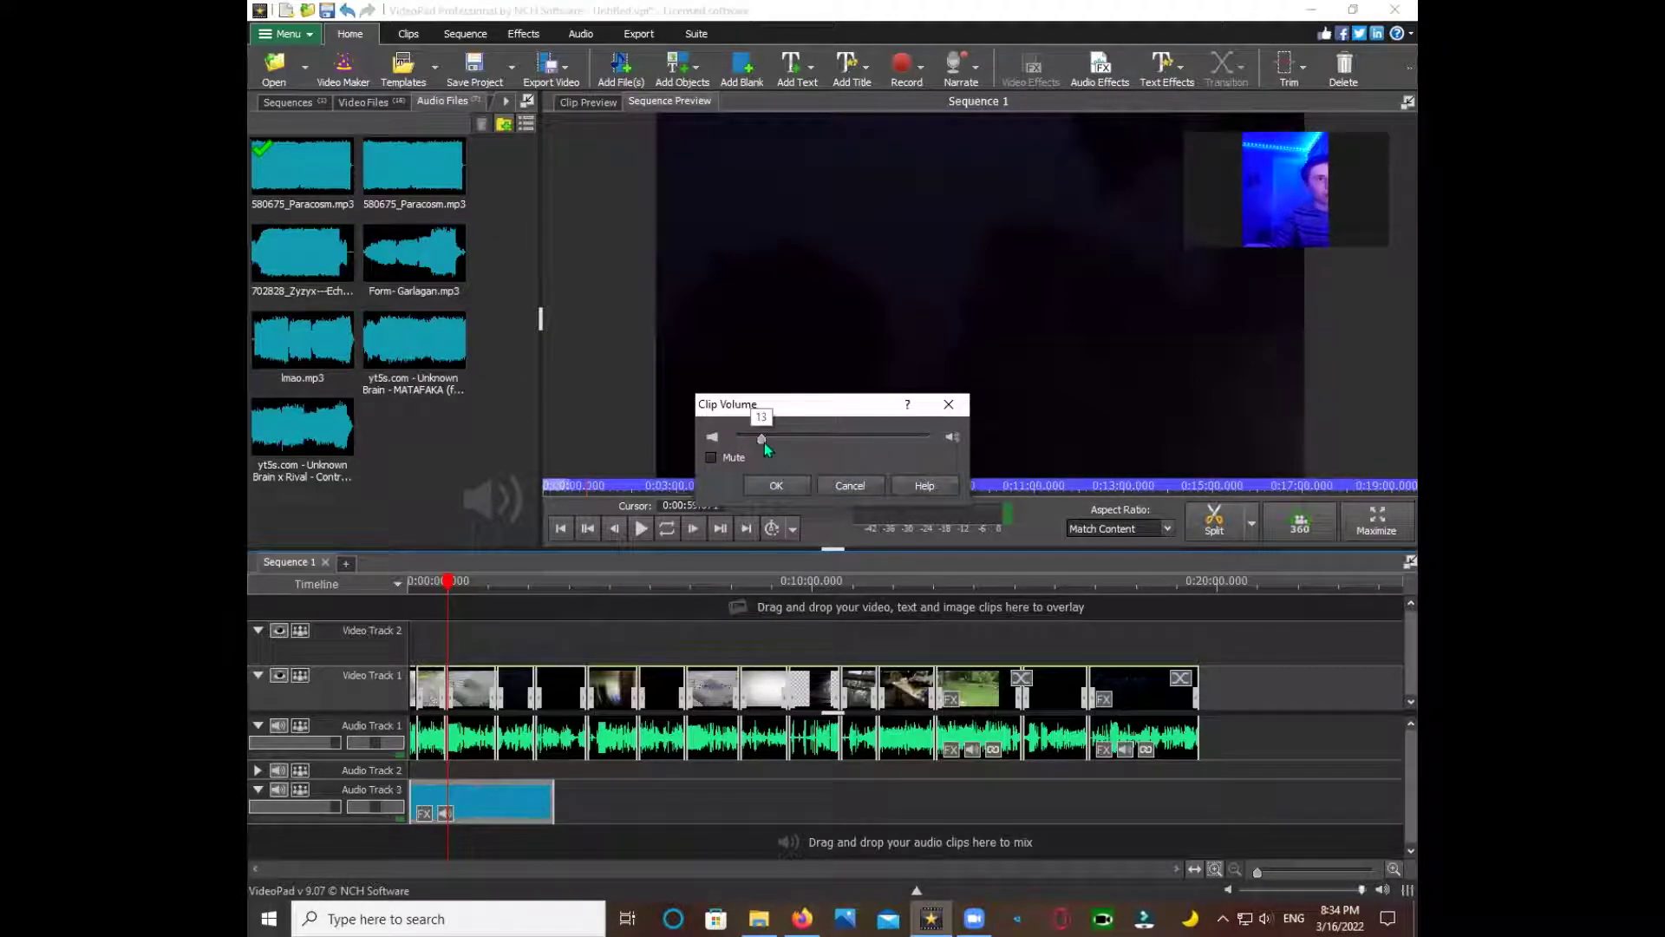
pyautogui.click(776, 485)
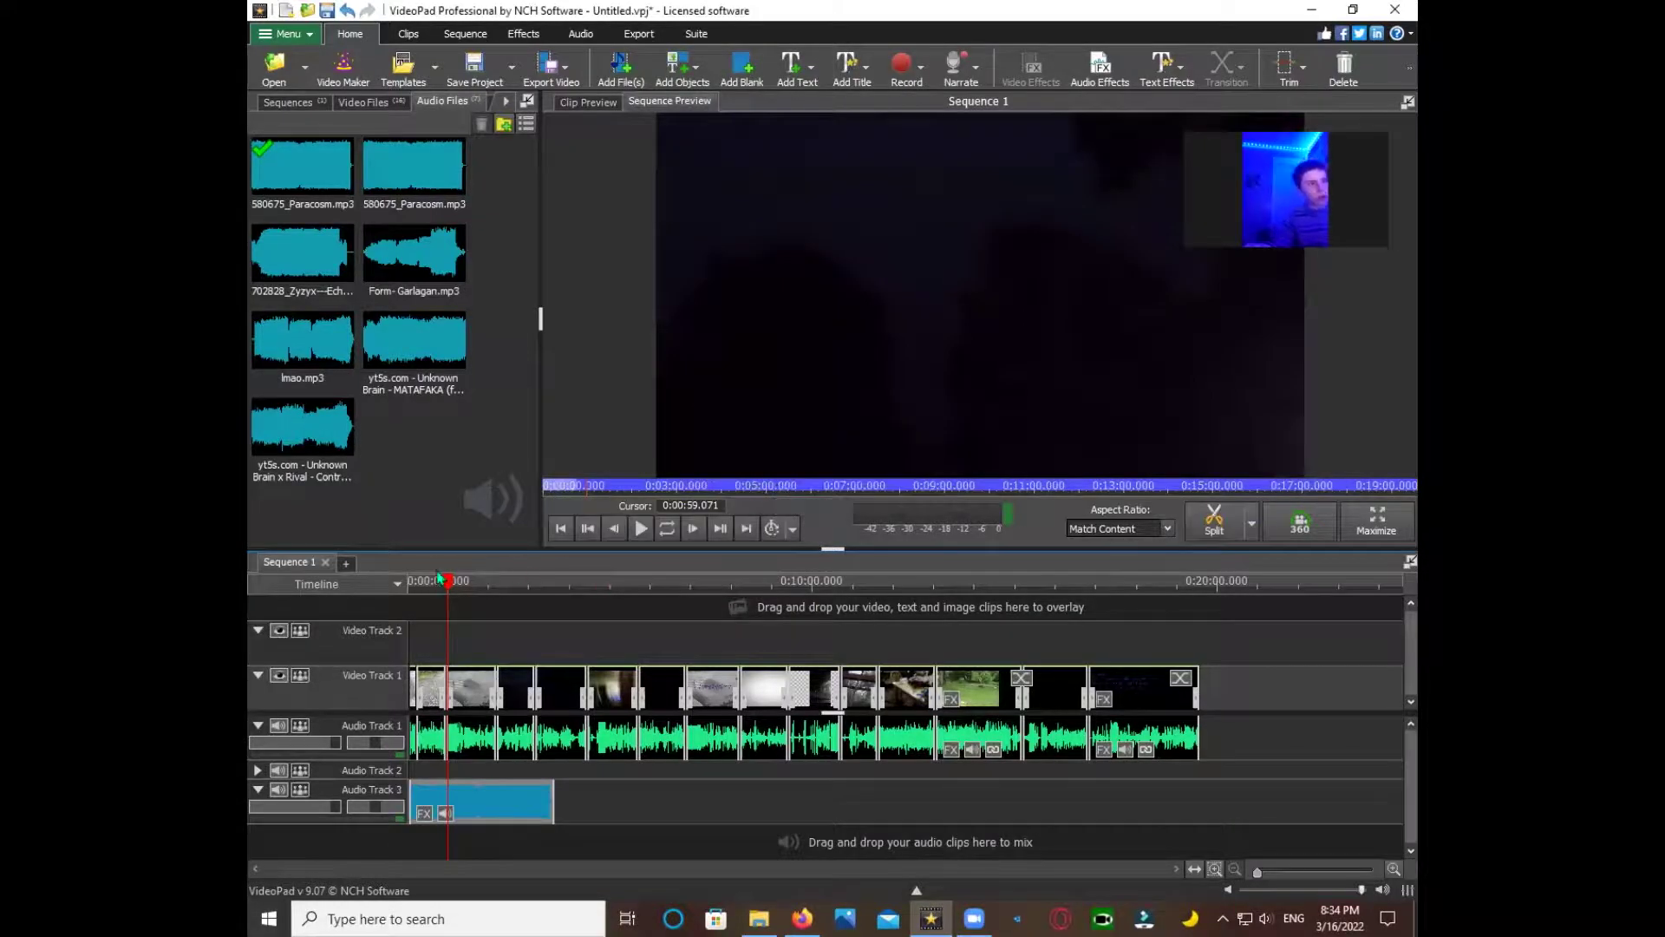
# - Play the beginning of the sequence to check how the background music balances with the clip audio
pyautogui.press('space')
pyautogui.press('space')
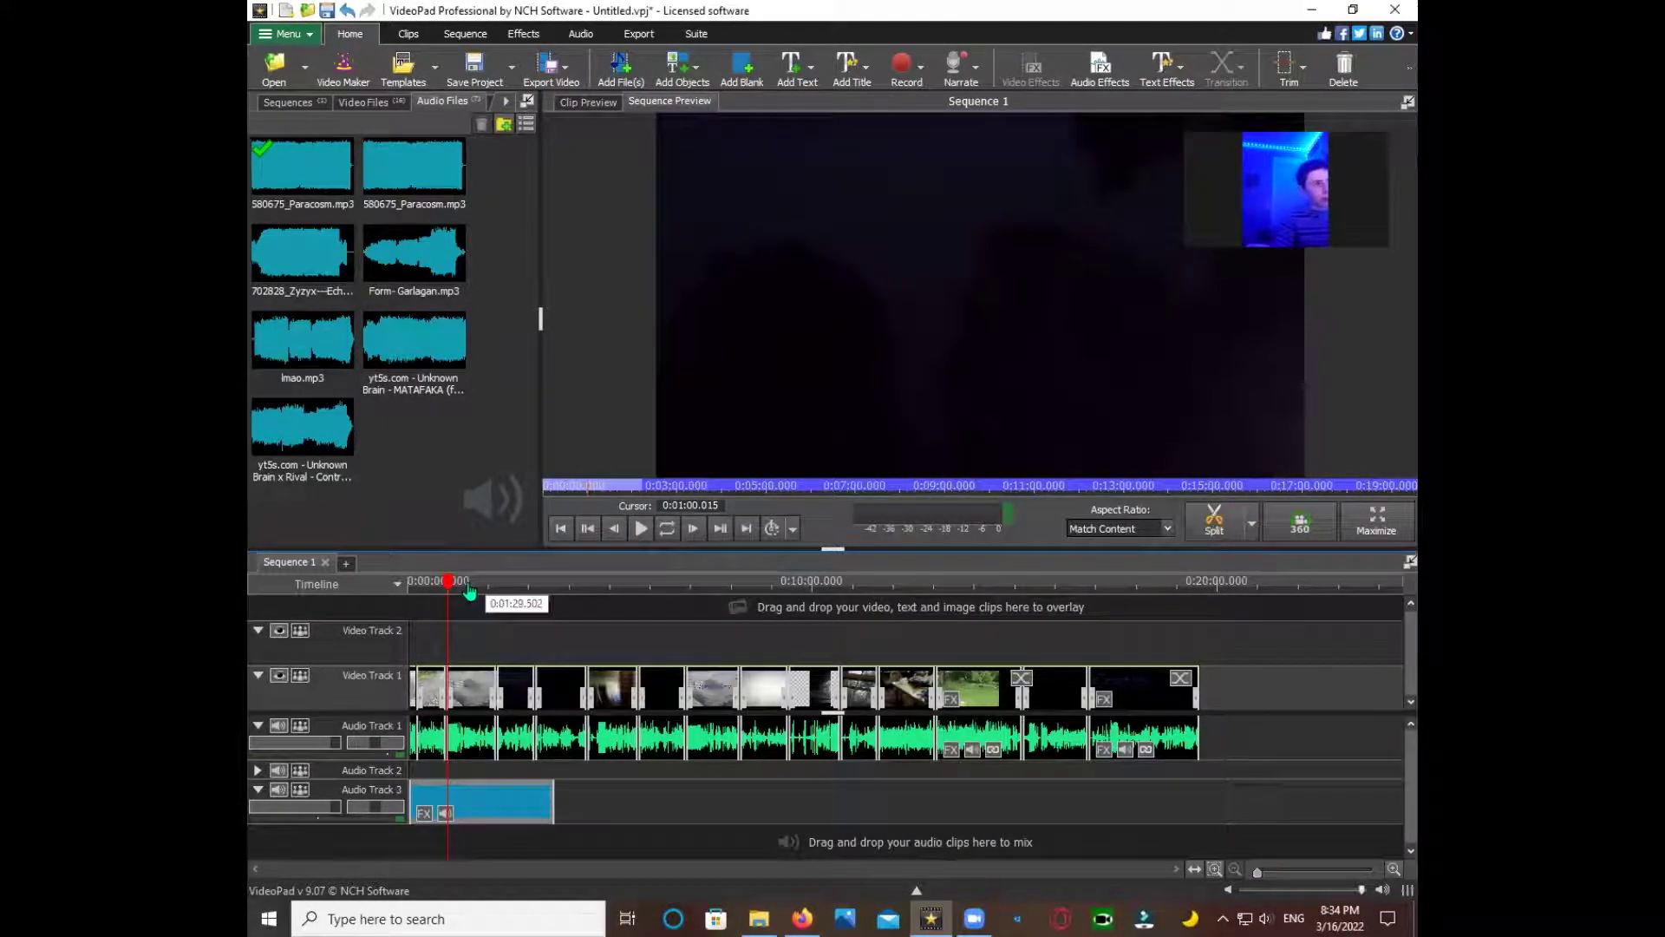
pyautogui.click(413, 581)
pyautogui.press('space')
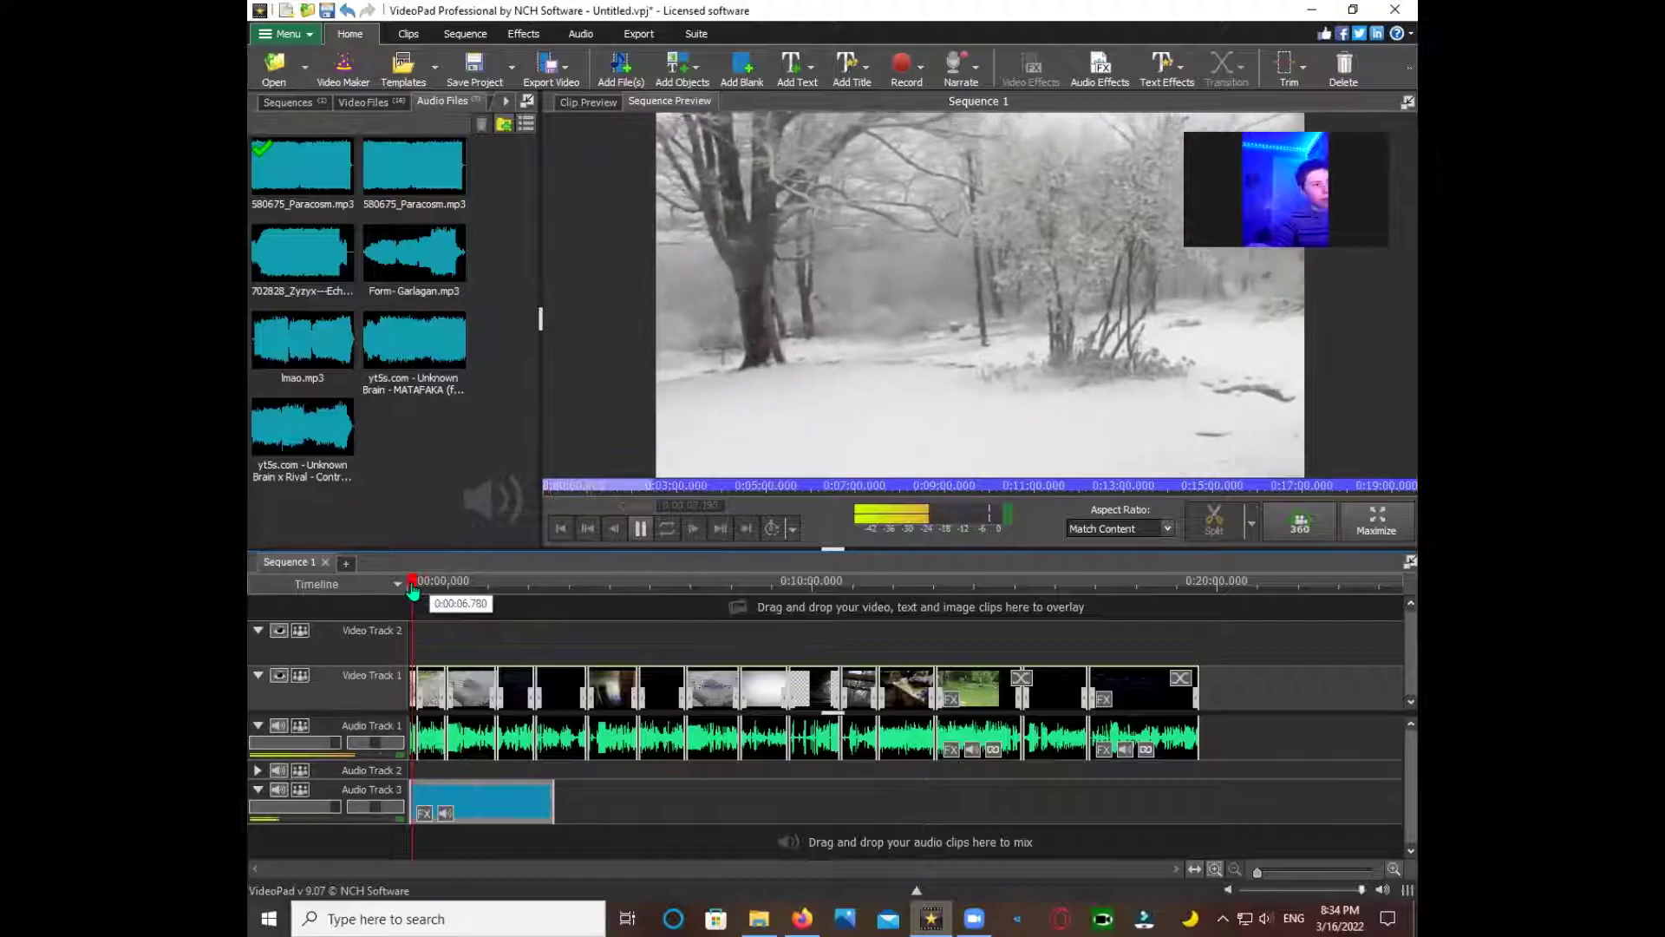
pyautogui.press('space')
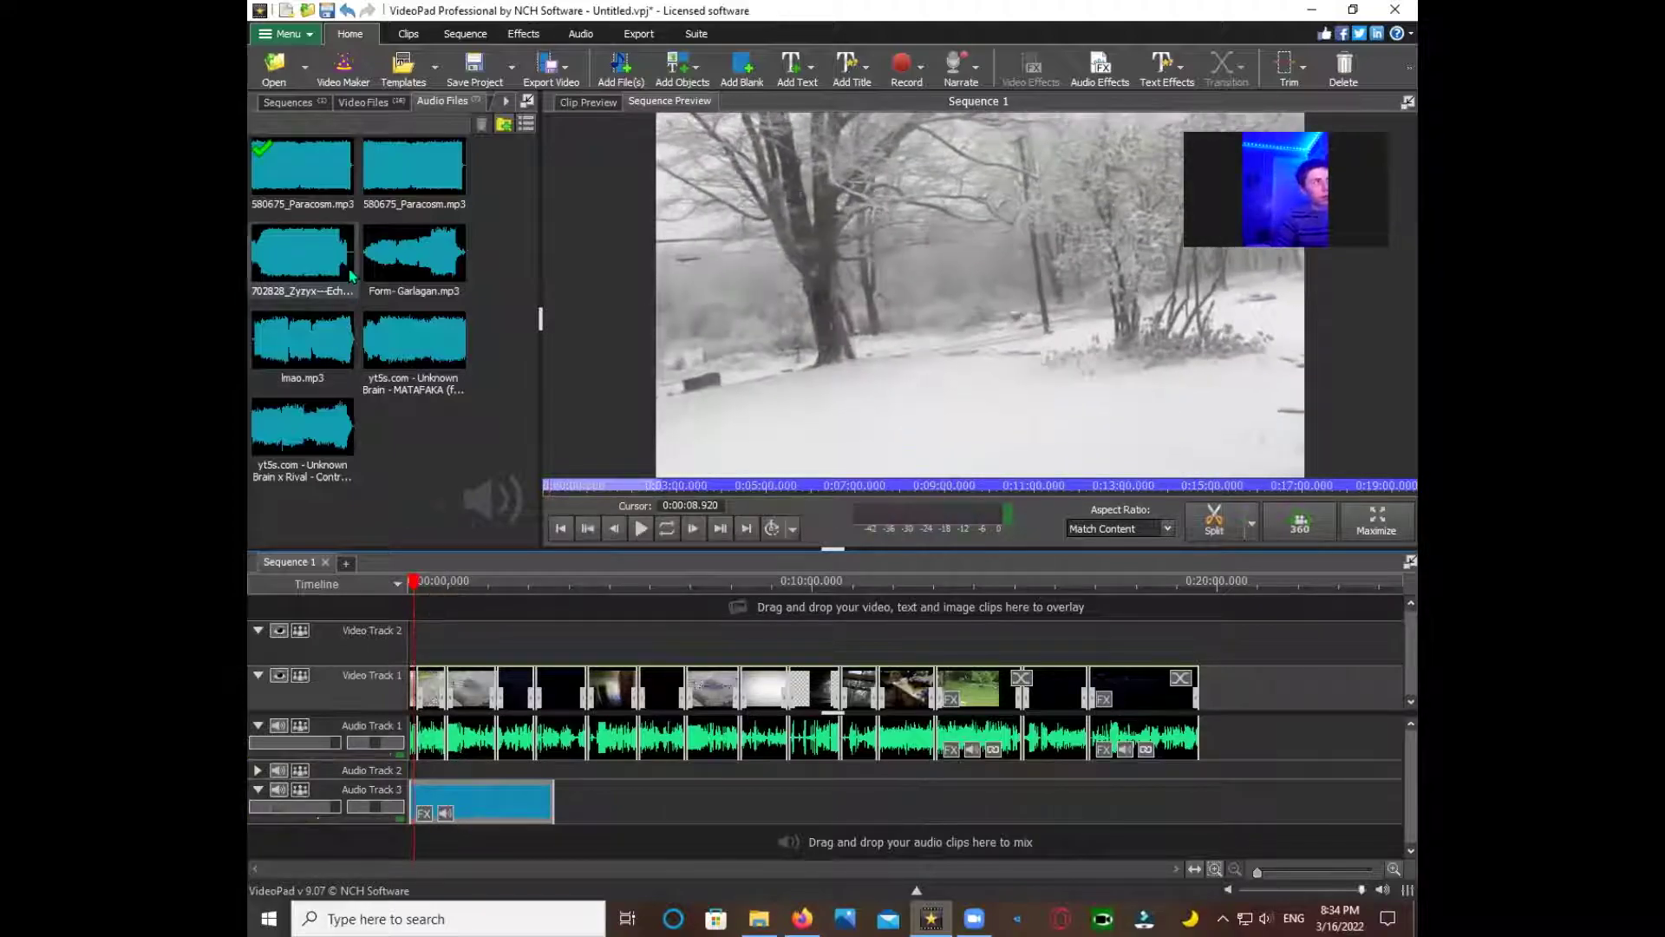
# - Add the 702828_Zyzyx---Echolands song directly after the Paracosm music on Audio Track 3 and lower its clip volume
pyautogui.moveTo(326, 252); pyautogui.dragTo(586, 798)
pyautogui.click(591, 813)
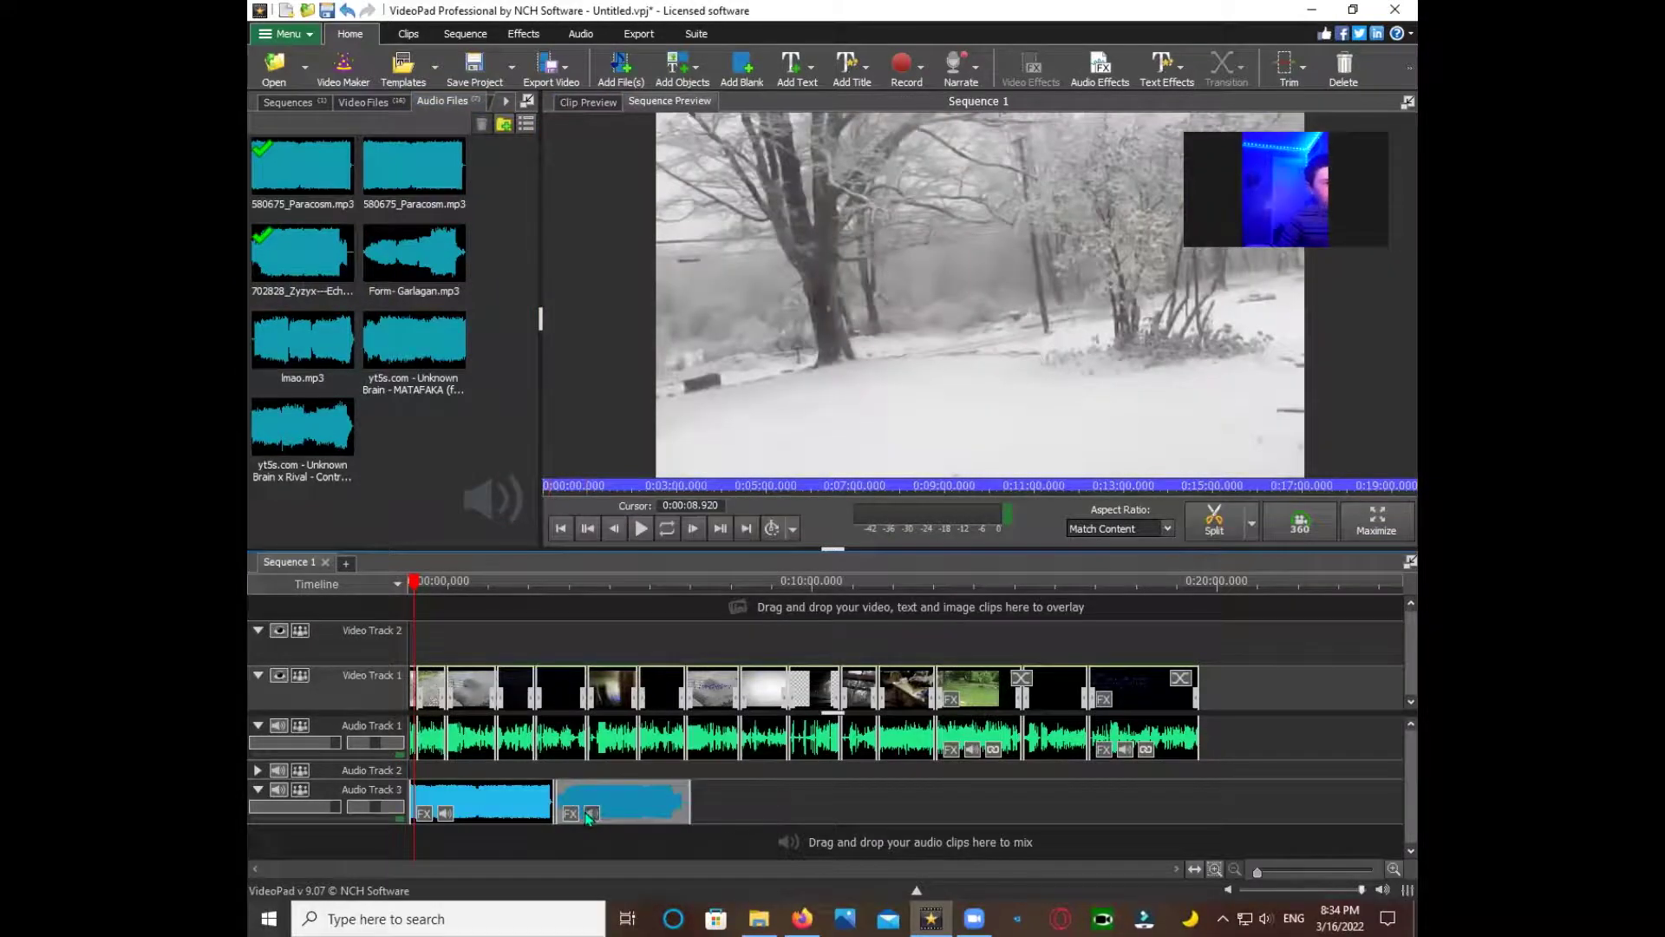
pyautogui.press('Left')
pyautogui.press('Left')
pyautogui.press('Left')
pyautogui.press('Left')
pyautogui.press('Left')
pyautogui.press('Left')
pyautogui.press('Left')
pyautogui.press('Left')
pyautogui.press('Left')
pyautogui.press('Left')
pyautogui.press('Left')
pyautogui.press('Left')
pyautogui.press('Left')
pyautogui.press('Left')
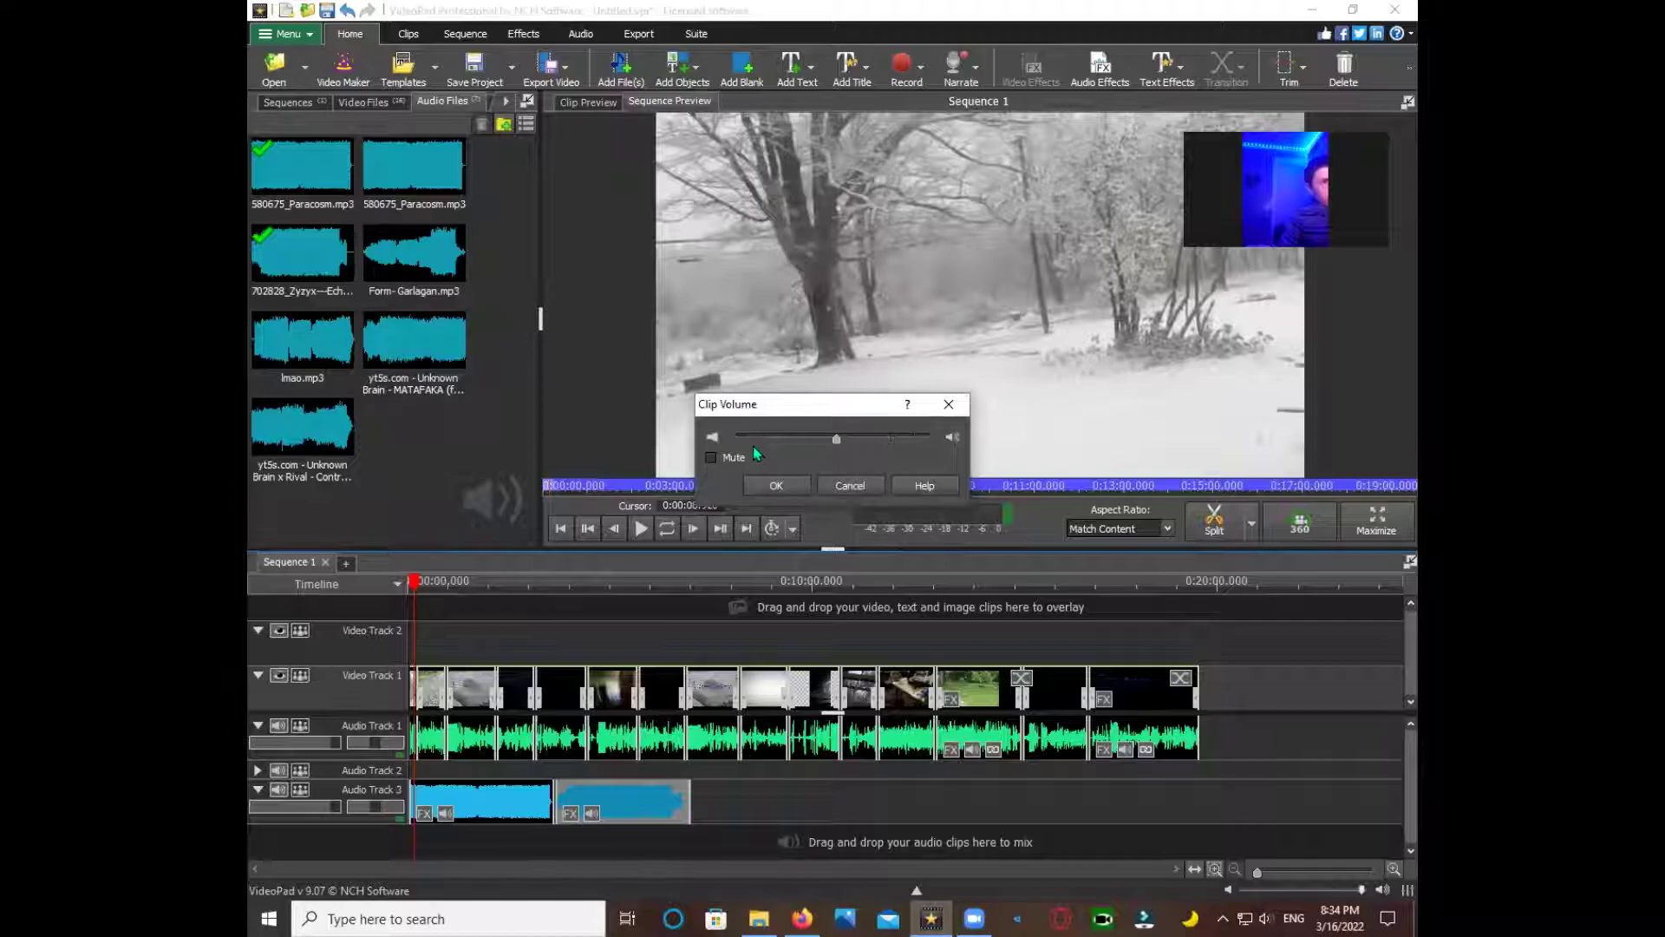
pyautogui.click(753, 445)
pyautogui.click(772, 486)
# - Append Form- Garlagan.mp3 after the second song on Audio Track 3 and lower its clip volume
pyautogui.moveTo(415, 254); pyautogui.dragTo(710, 802)
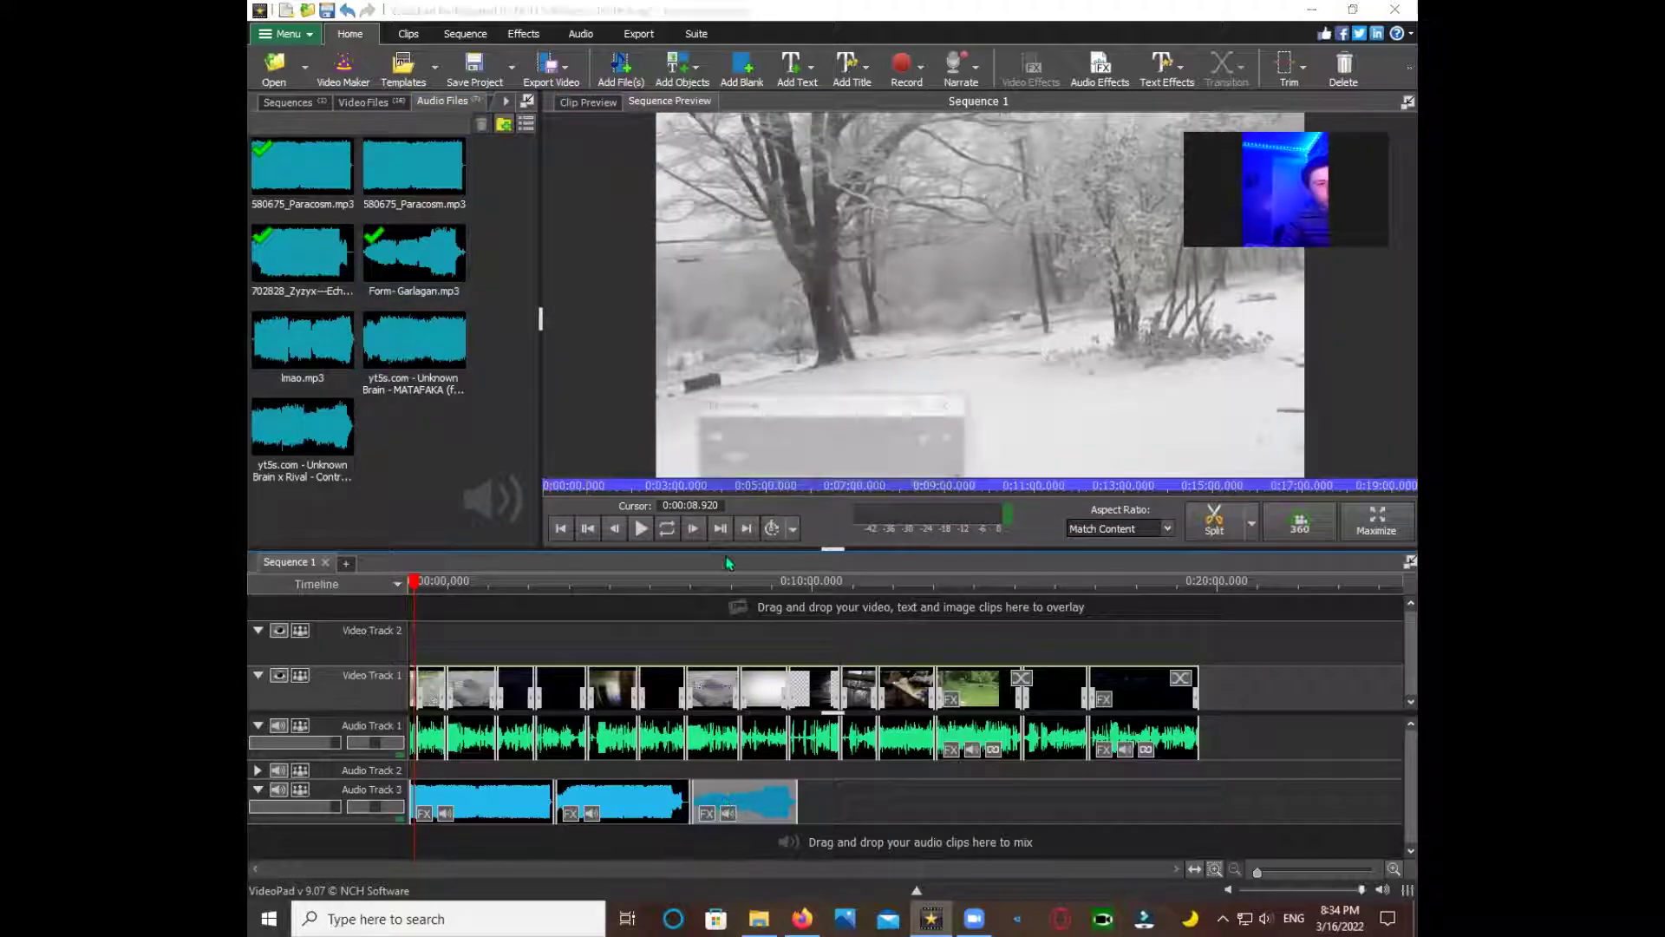
pyautogui.click(746, 437)
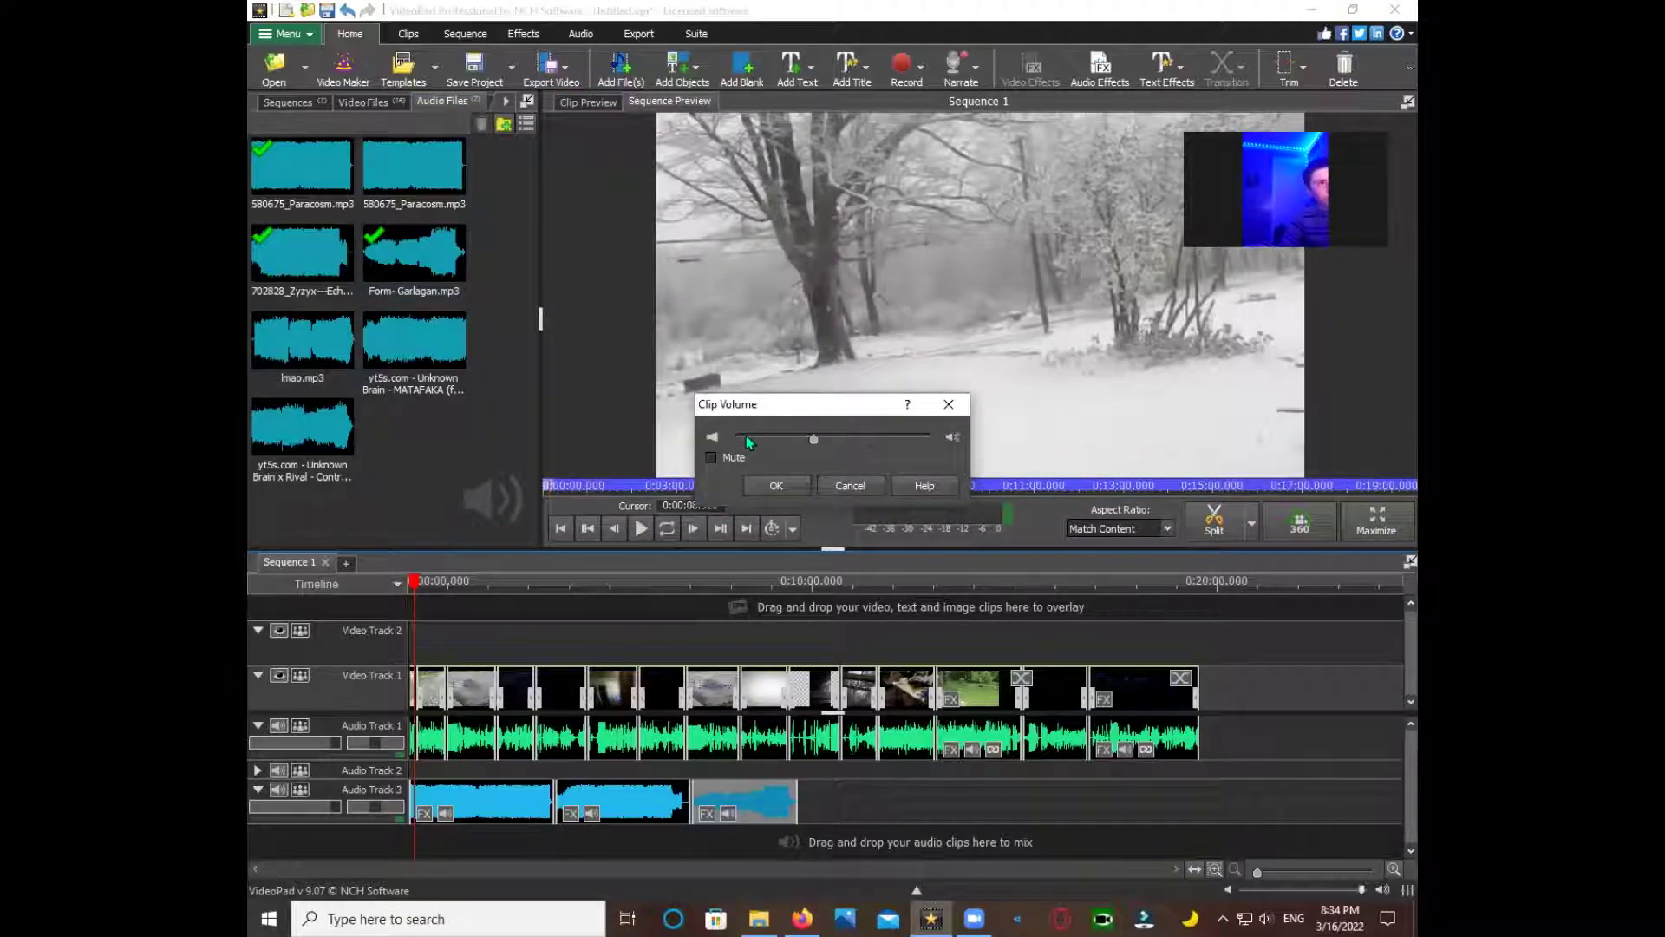
pyautogui.click(763, 487)
# - Append lmao.mp3 after the Form- Garlagan music on Audio Track 3 and reduce its clip volume to near the minimum
pyautogui.moveTo(304, 351); pyautogui.dragTo(826, 796)
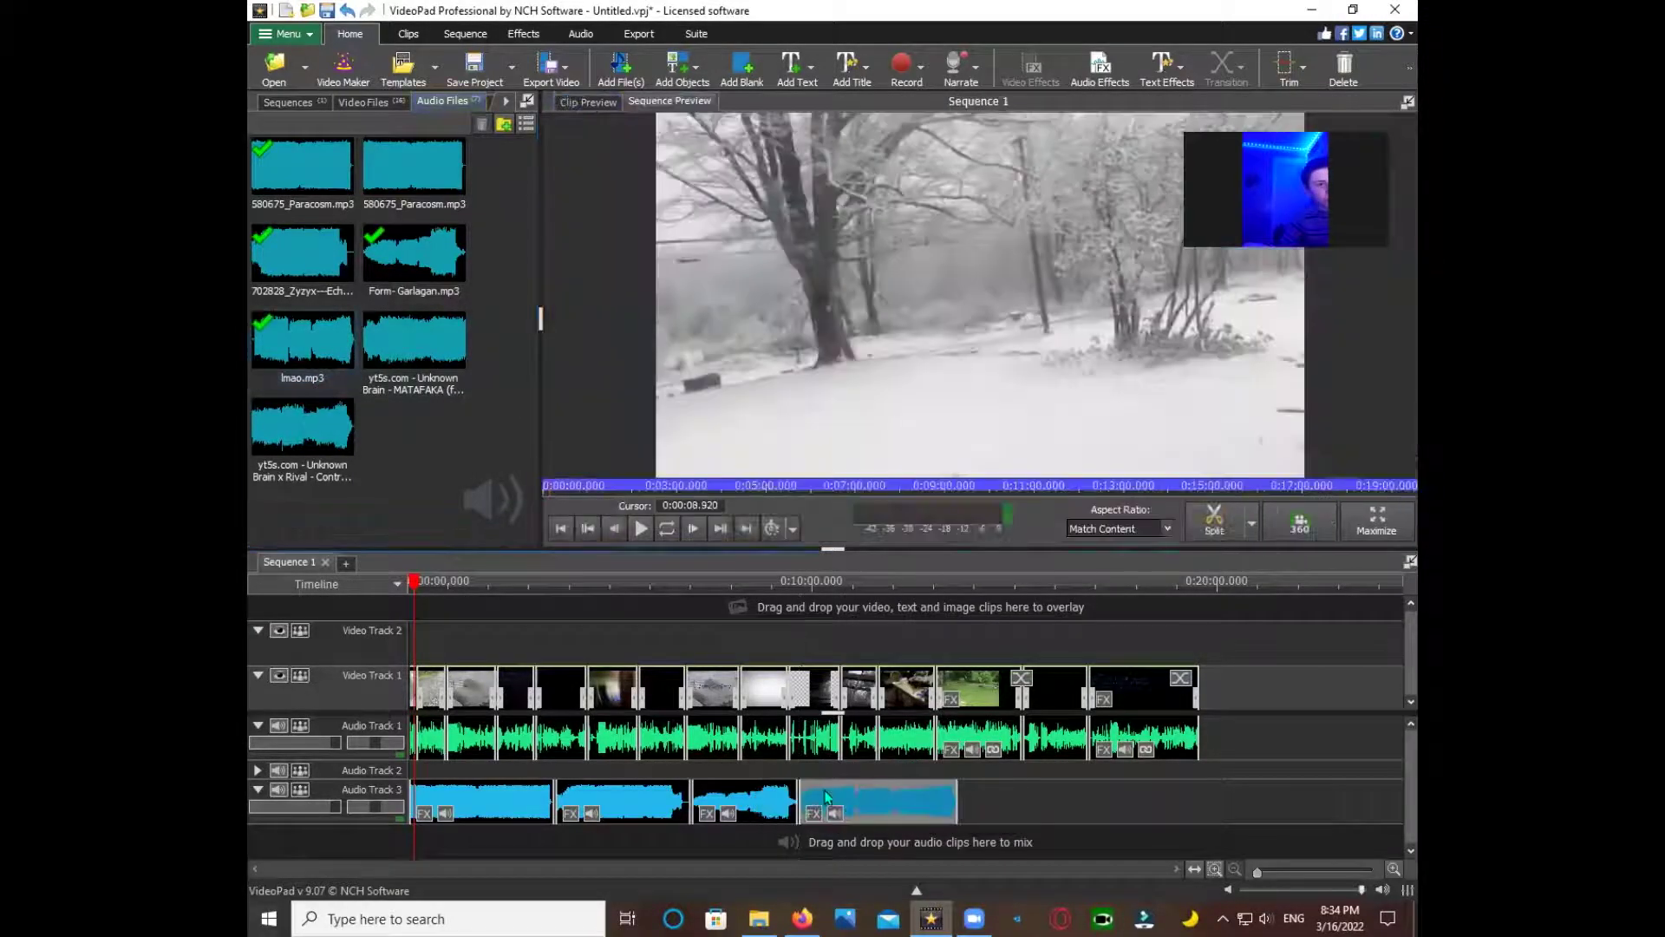
pyautogui.click(834, 813)
pyautogui.scroll(5, 870, 451)
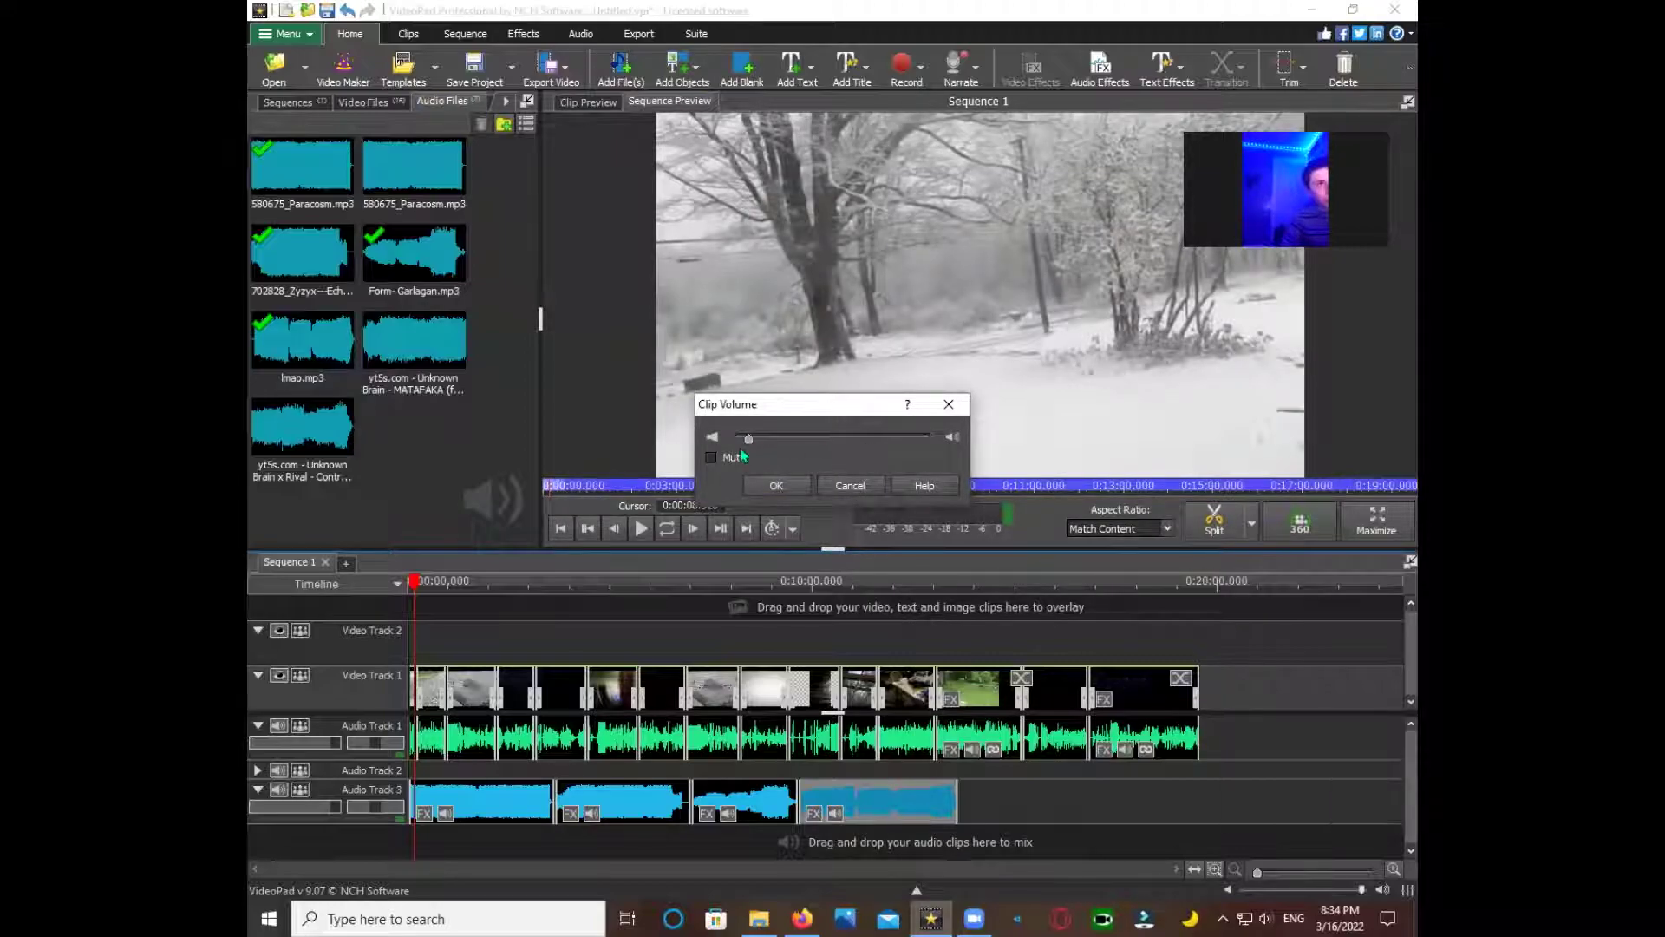
pyautogui.click(777, 484)
# - Append the "Unknown Brain - MATAFAKA" song after the lmao music on Audio Track 3 and lower its clip volume
pyautogui.moveTo(451, 375); pyautogui.dragTo(963, 815)
pyautogui.rightClick(997, 817)
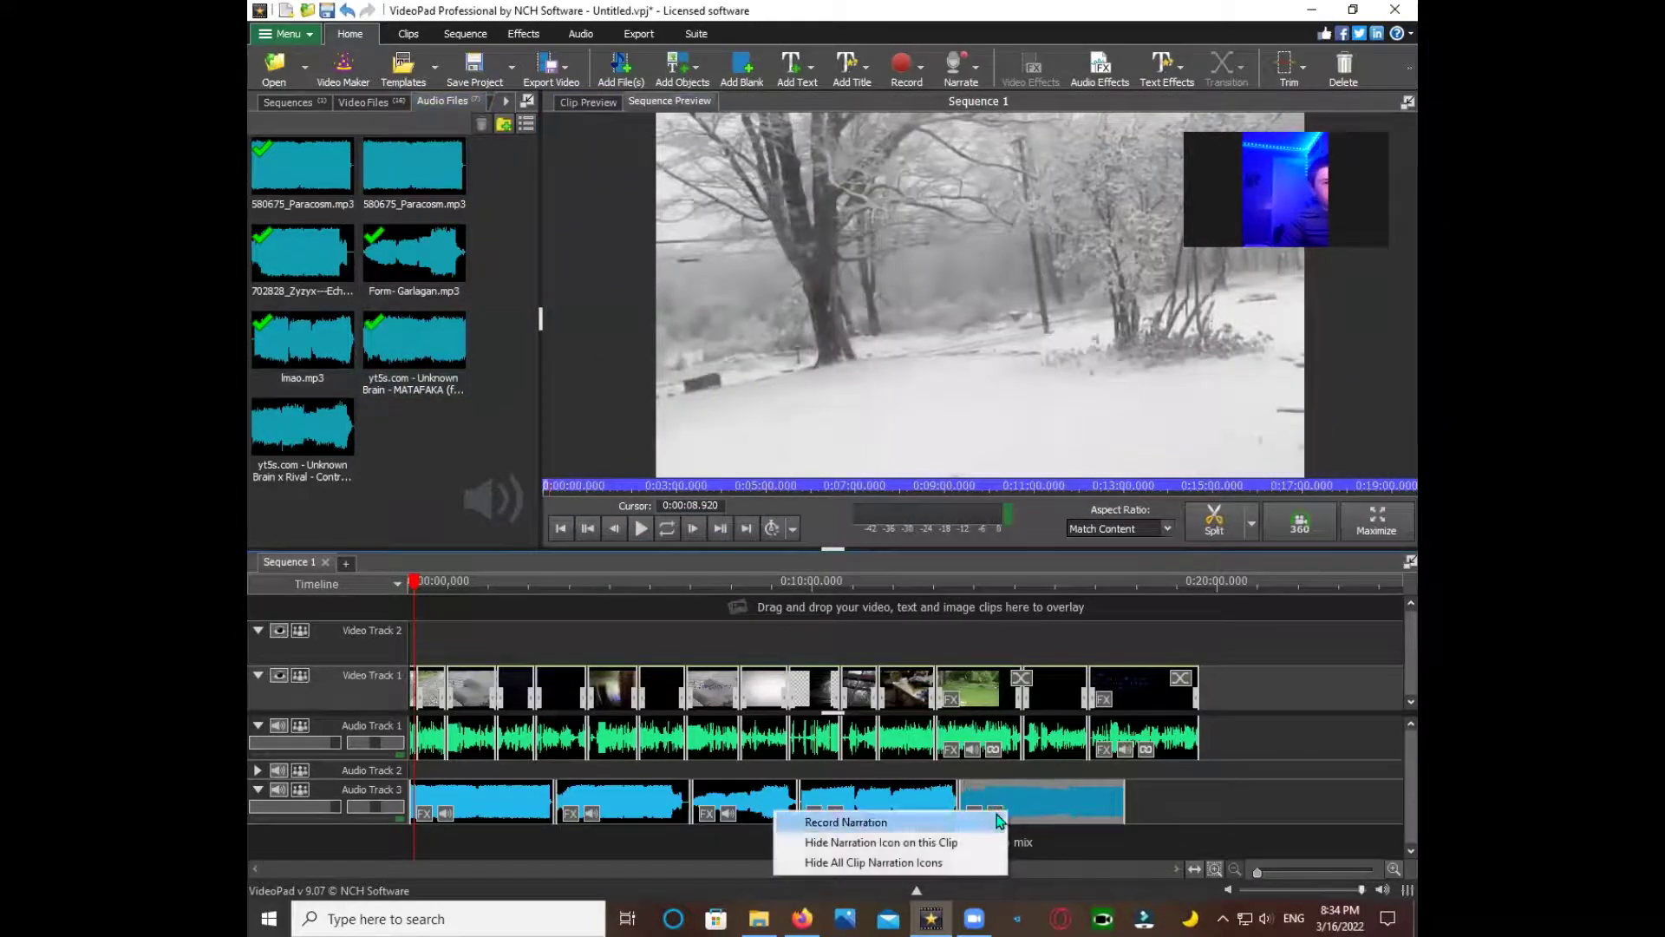
pyautogui.click(995, 813)
pyautogui.click(995, 812)
pyautogui.click(857, 438)
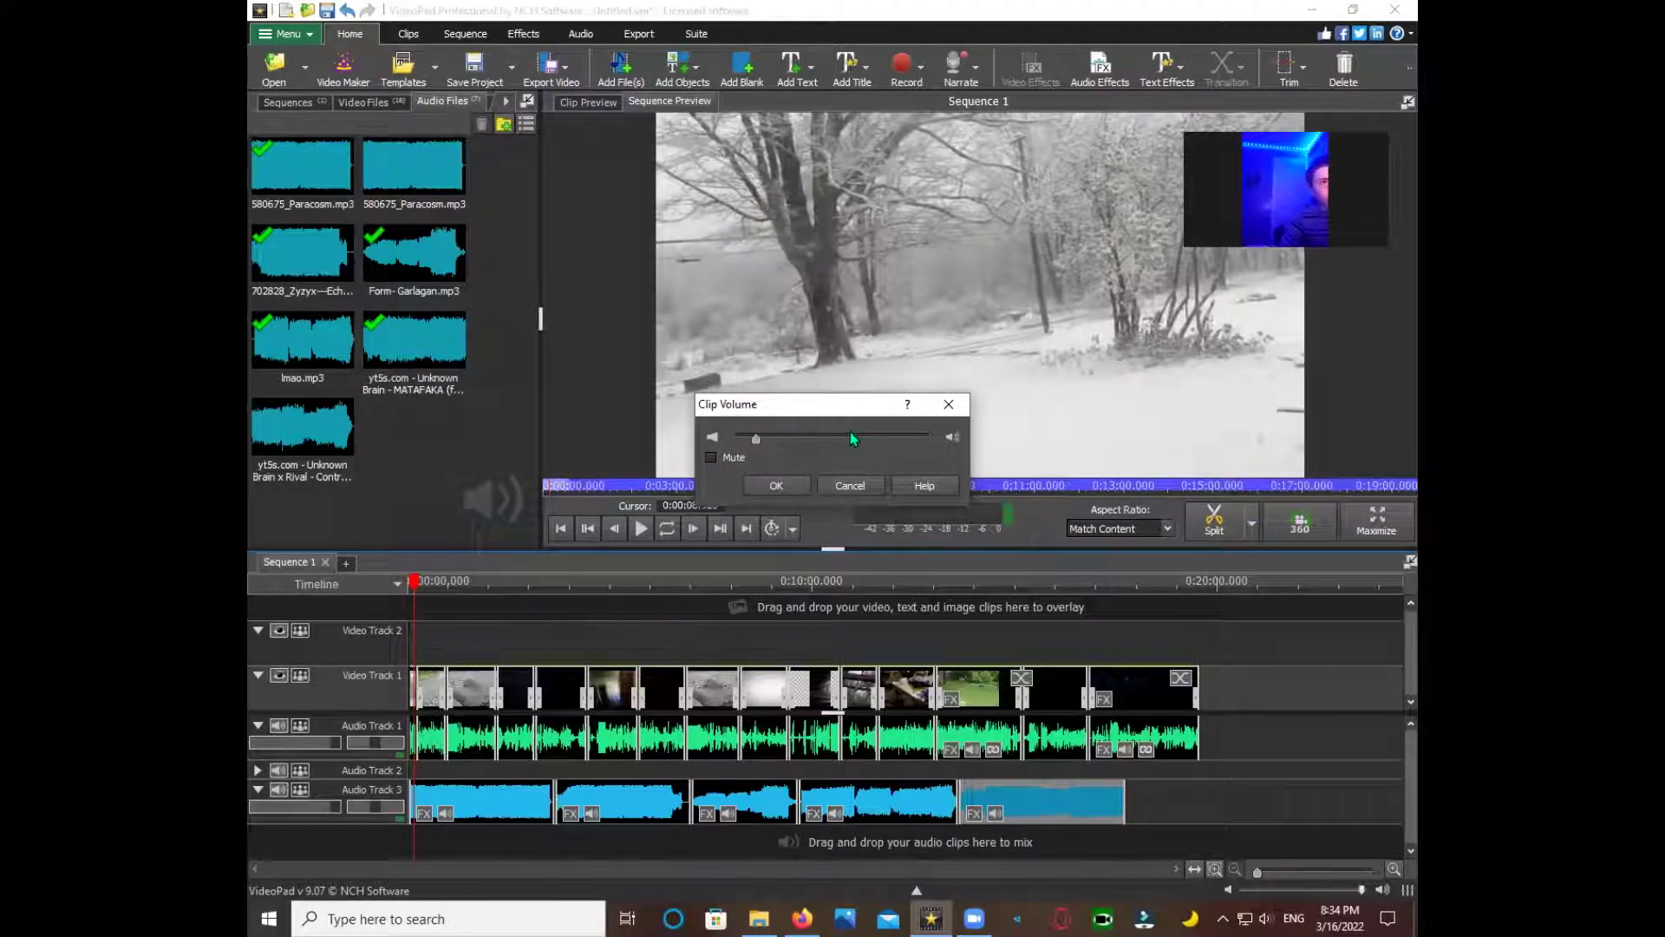
pyautogui.click(777, 485)
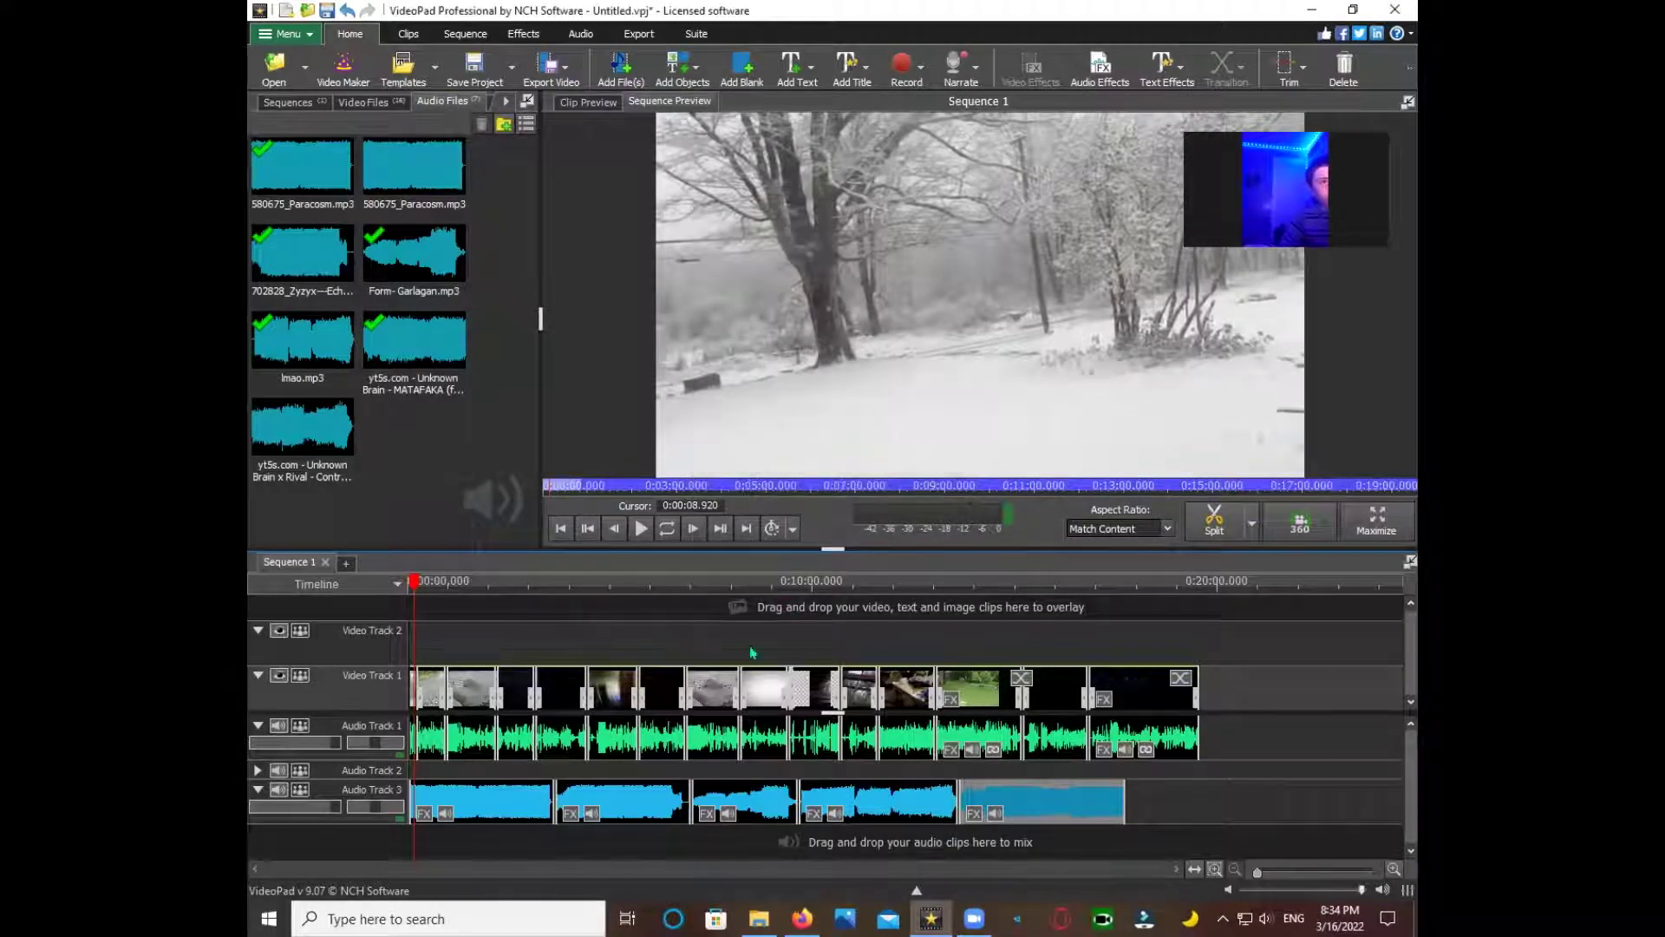
# - Append the "Unknown Brain x Rival - Control" song to Audio Track 3 and trim its end to match the end of the video
pyautogui.moveTo(302, 425); pyautogui.dragTo(1163, 784)
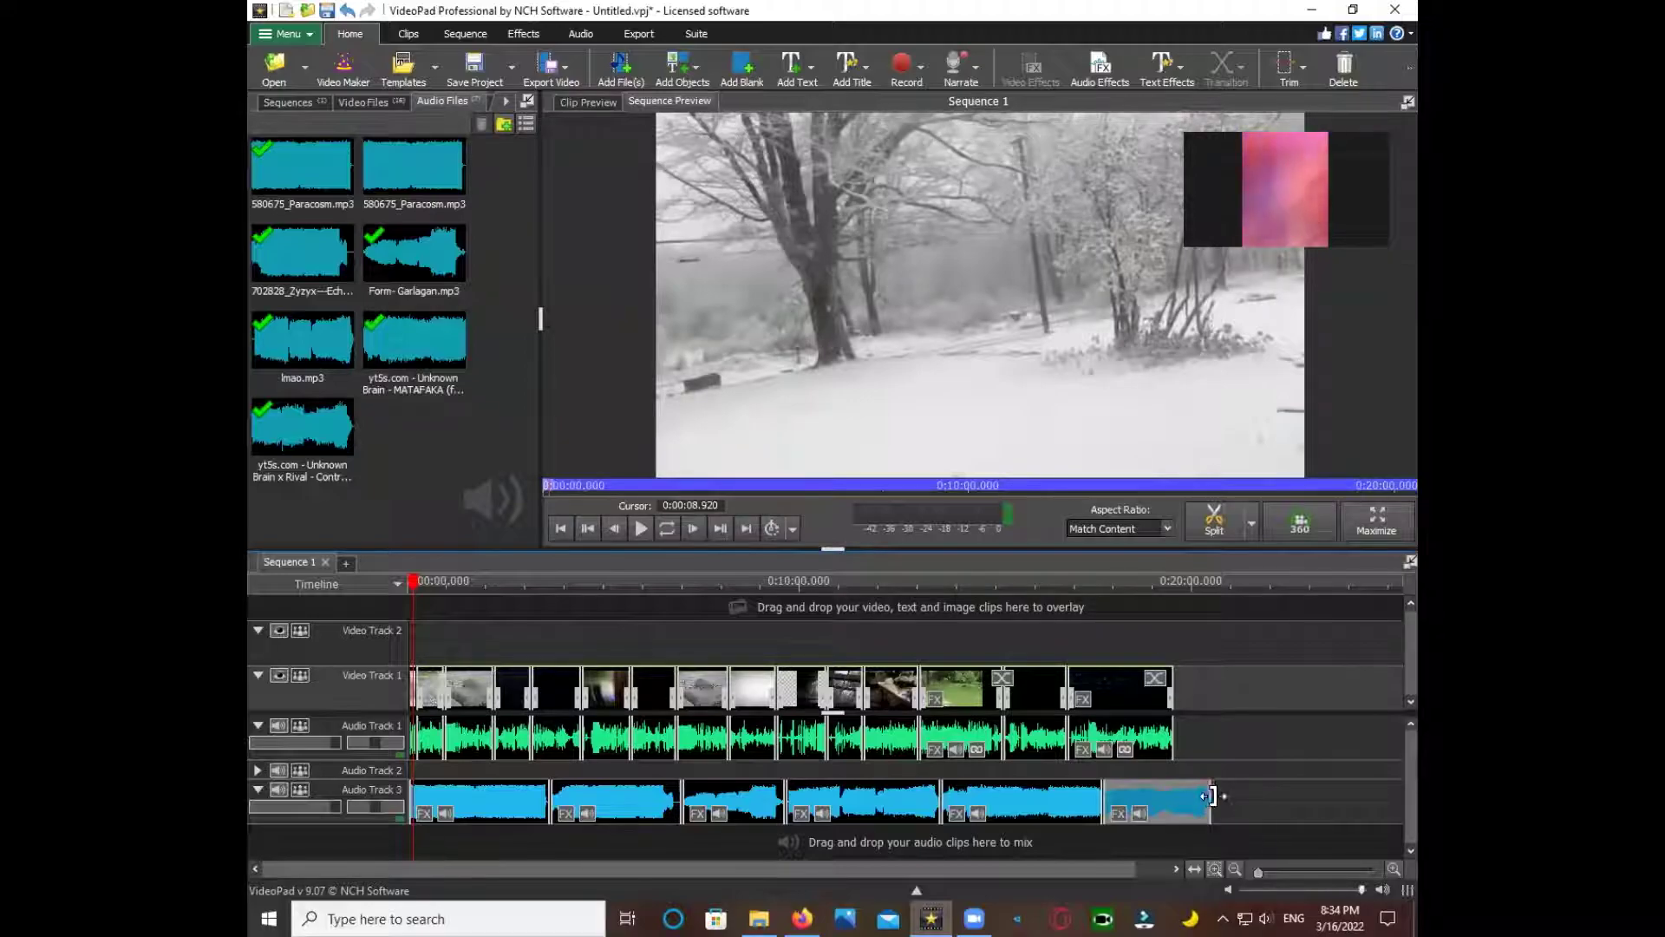
pyautogui.moveTo(1210, 800); pyautogui.dragTo(1172, 811)
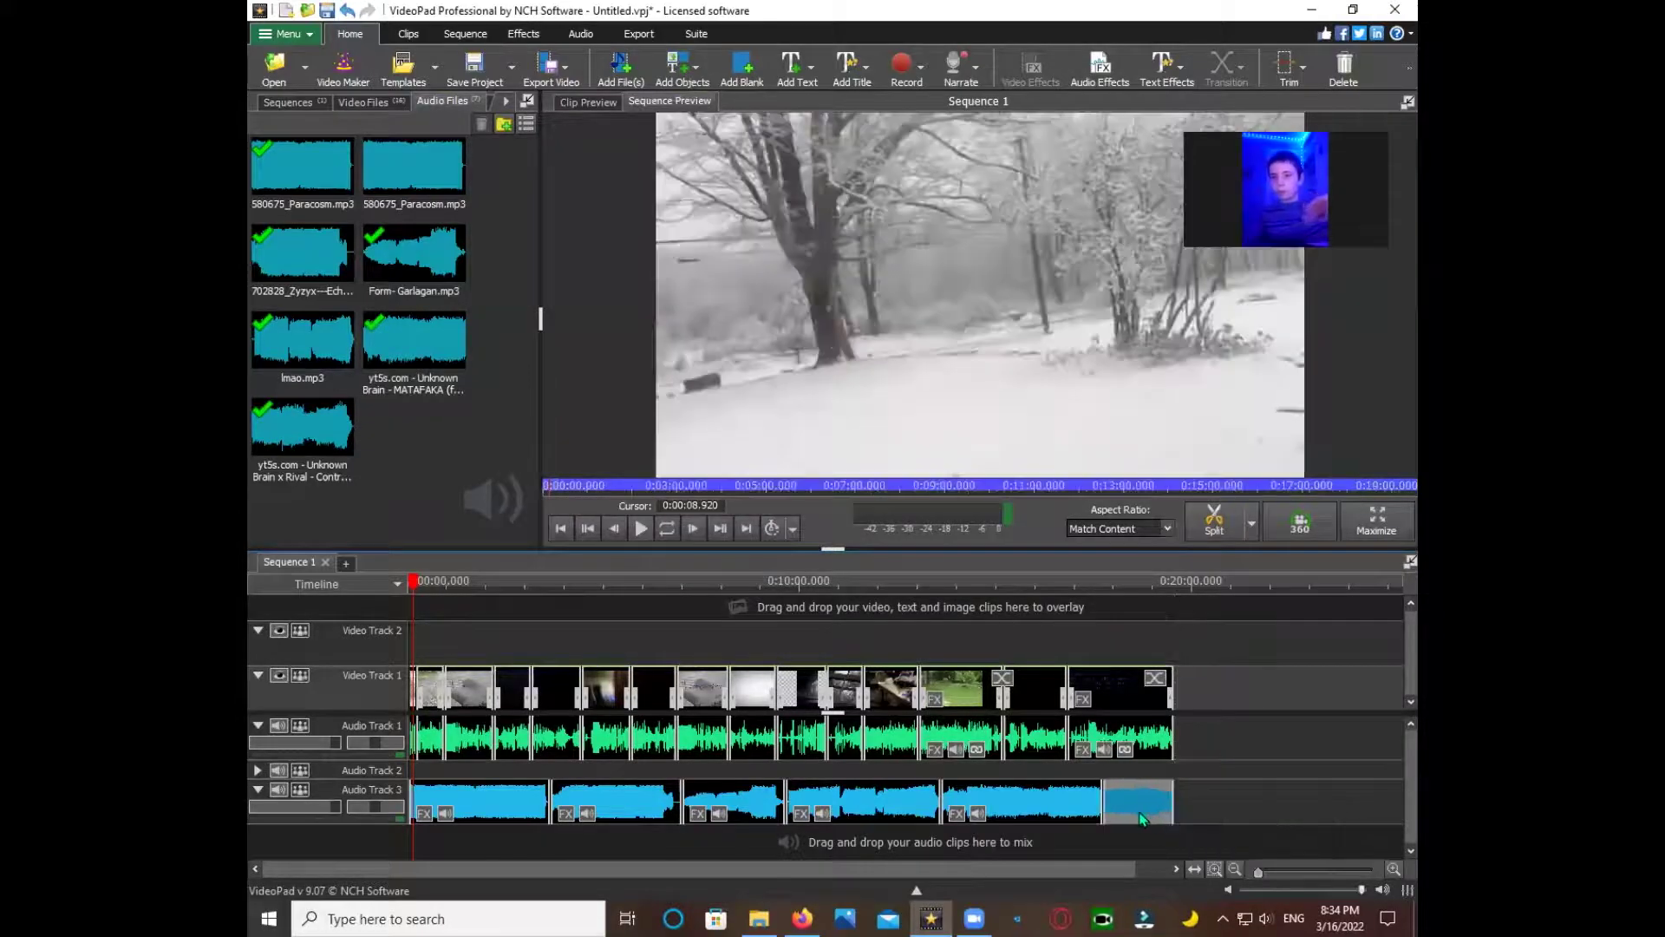
# - Lower the clip volume of the last song on Audio Track 3 and play the sequence to check the mix
pyautogui.scroll(2, 1141, 818)
pyautogui.click(1112, 812)
pyautogui.moveTo(928, 438); pyautogui.dragTo(918, 440)
pyautogui.scroll(3, 918, 449)
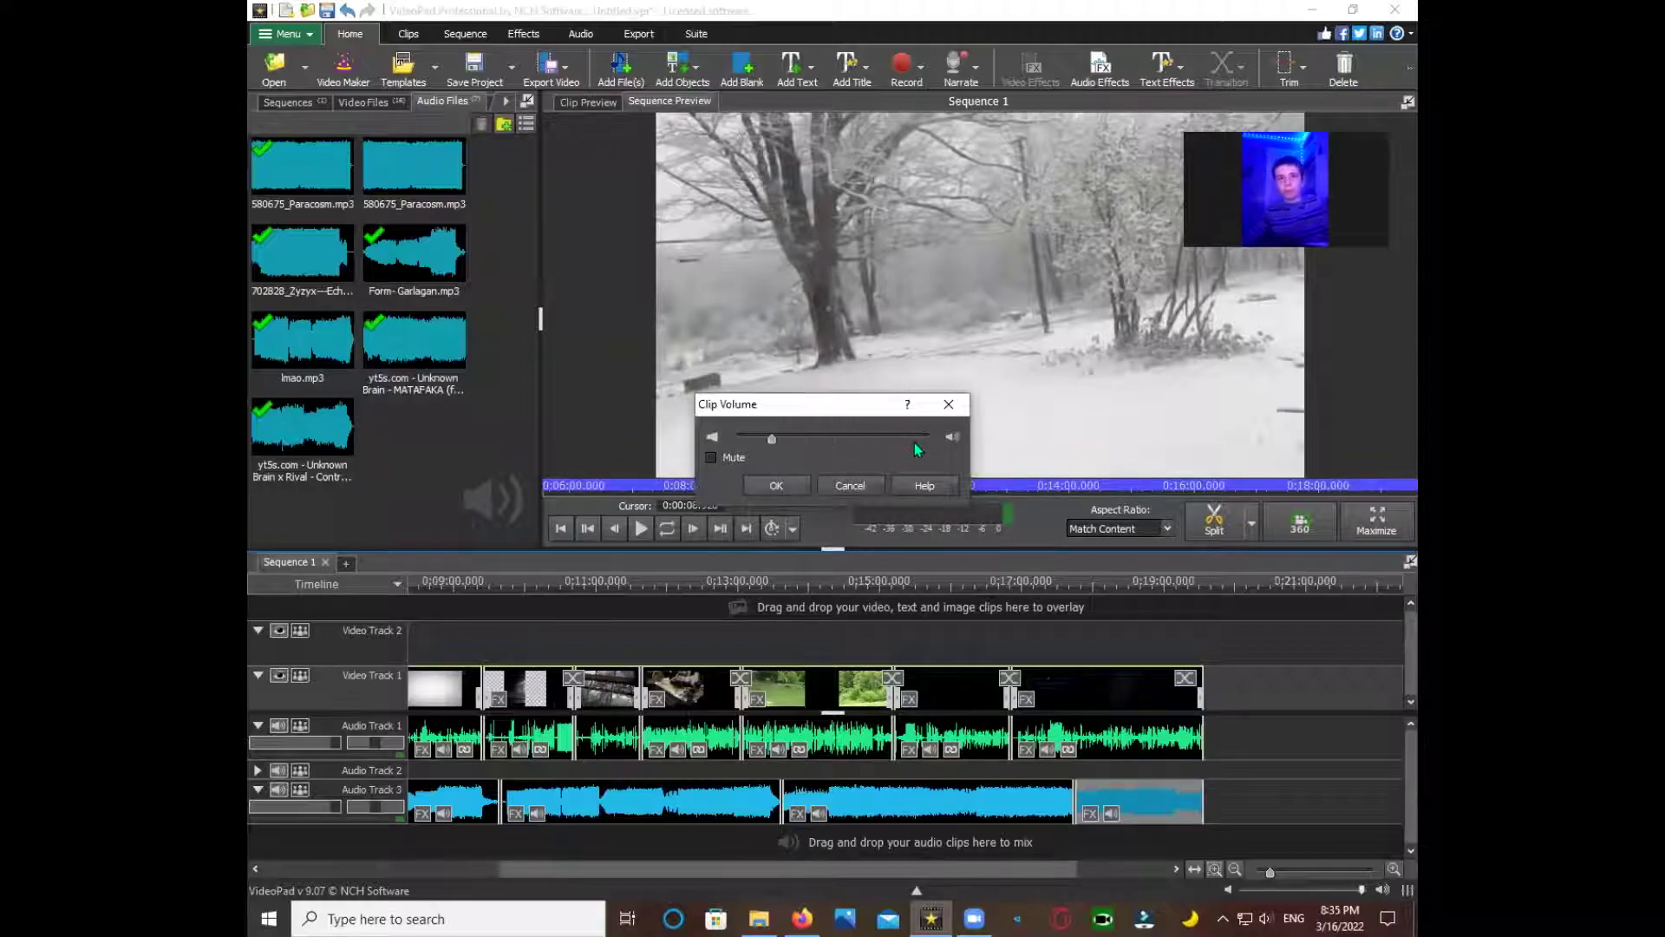
pyautogui.click(776, 485)
pyautogui.press('space')
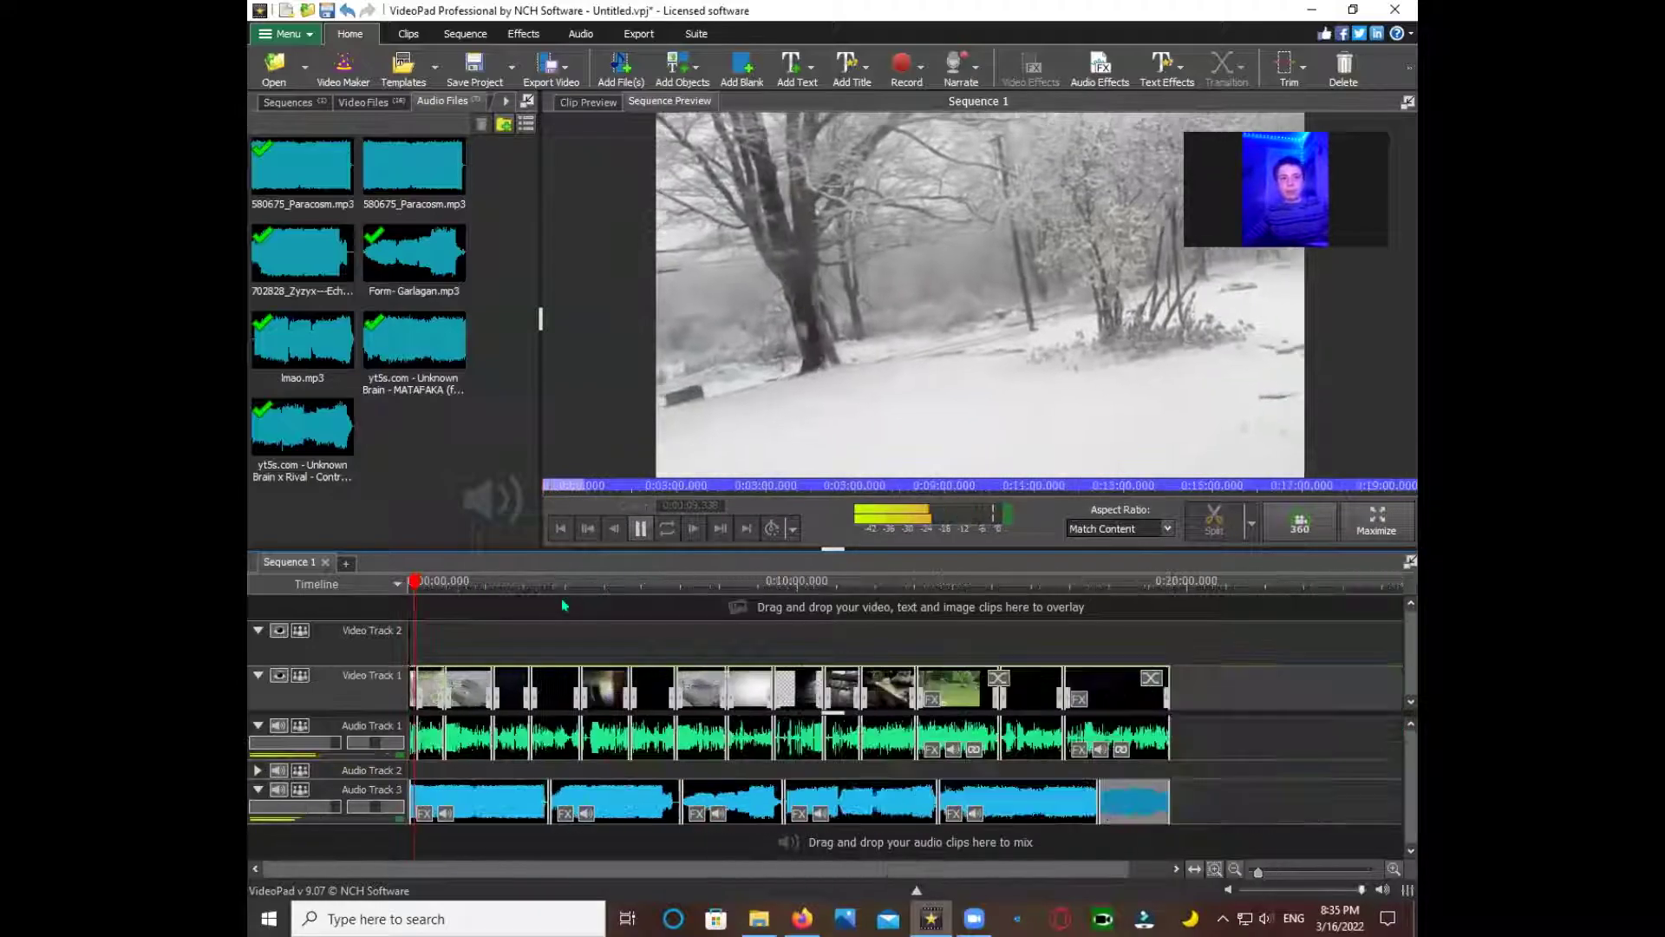
# - Stop the playback and move the playhead along the sequence to about 8:15 to review the middle of the compilation
pyautogui.scroll(2, 562, 605)
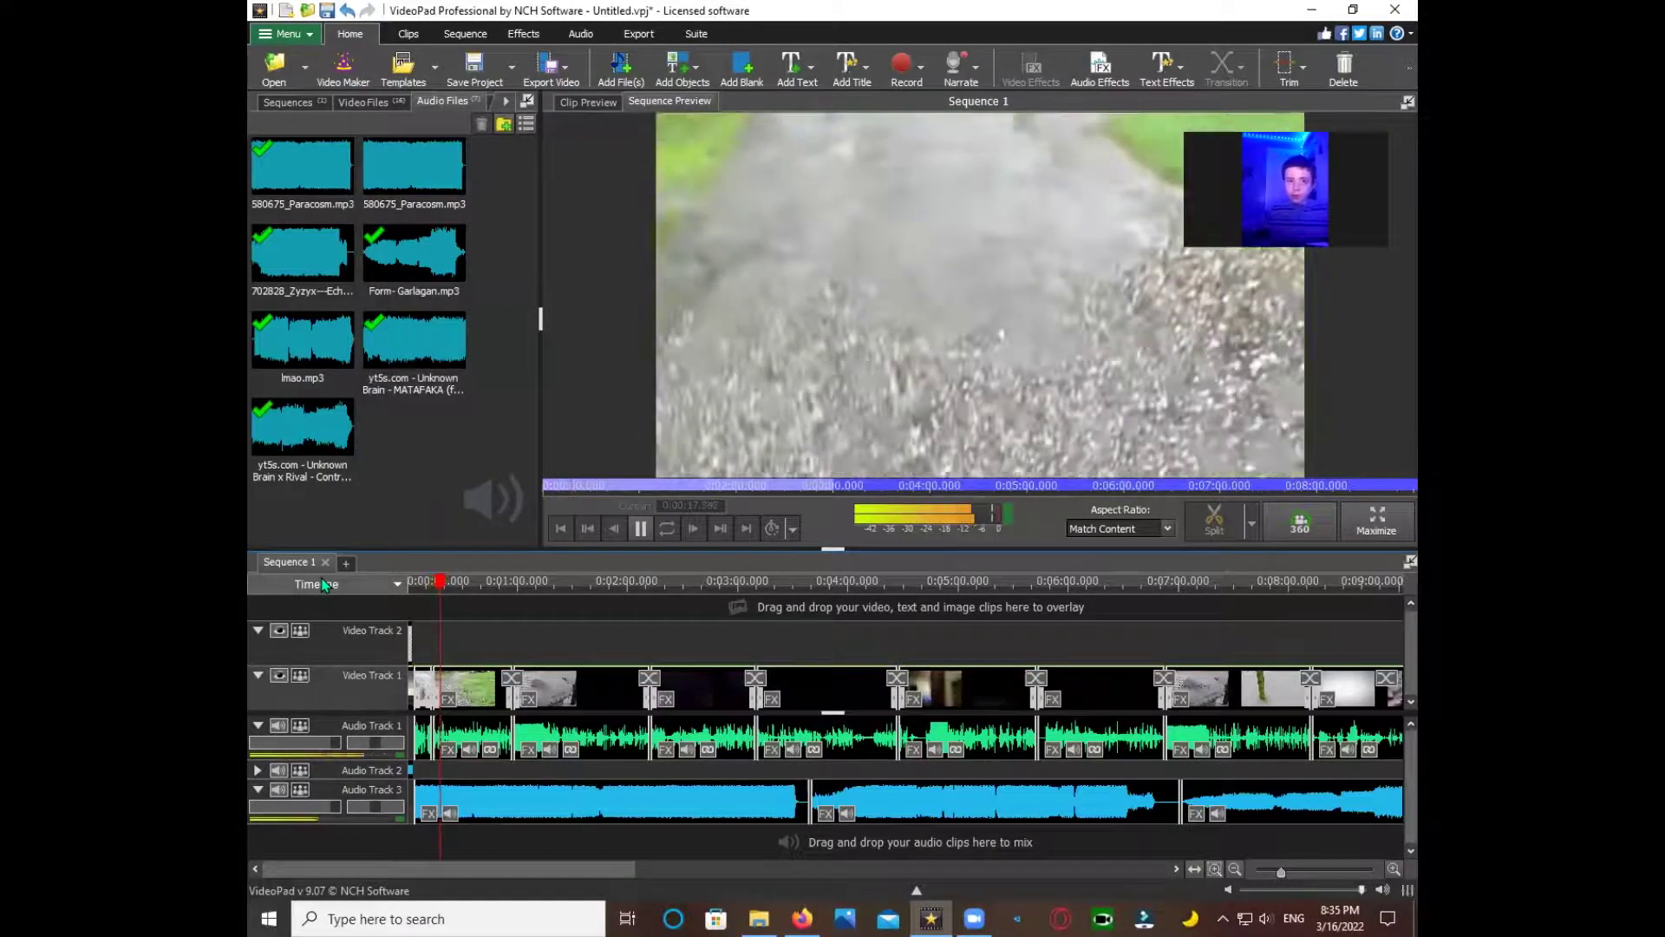
pyautogui.press('space')
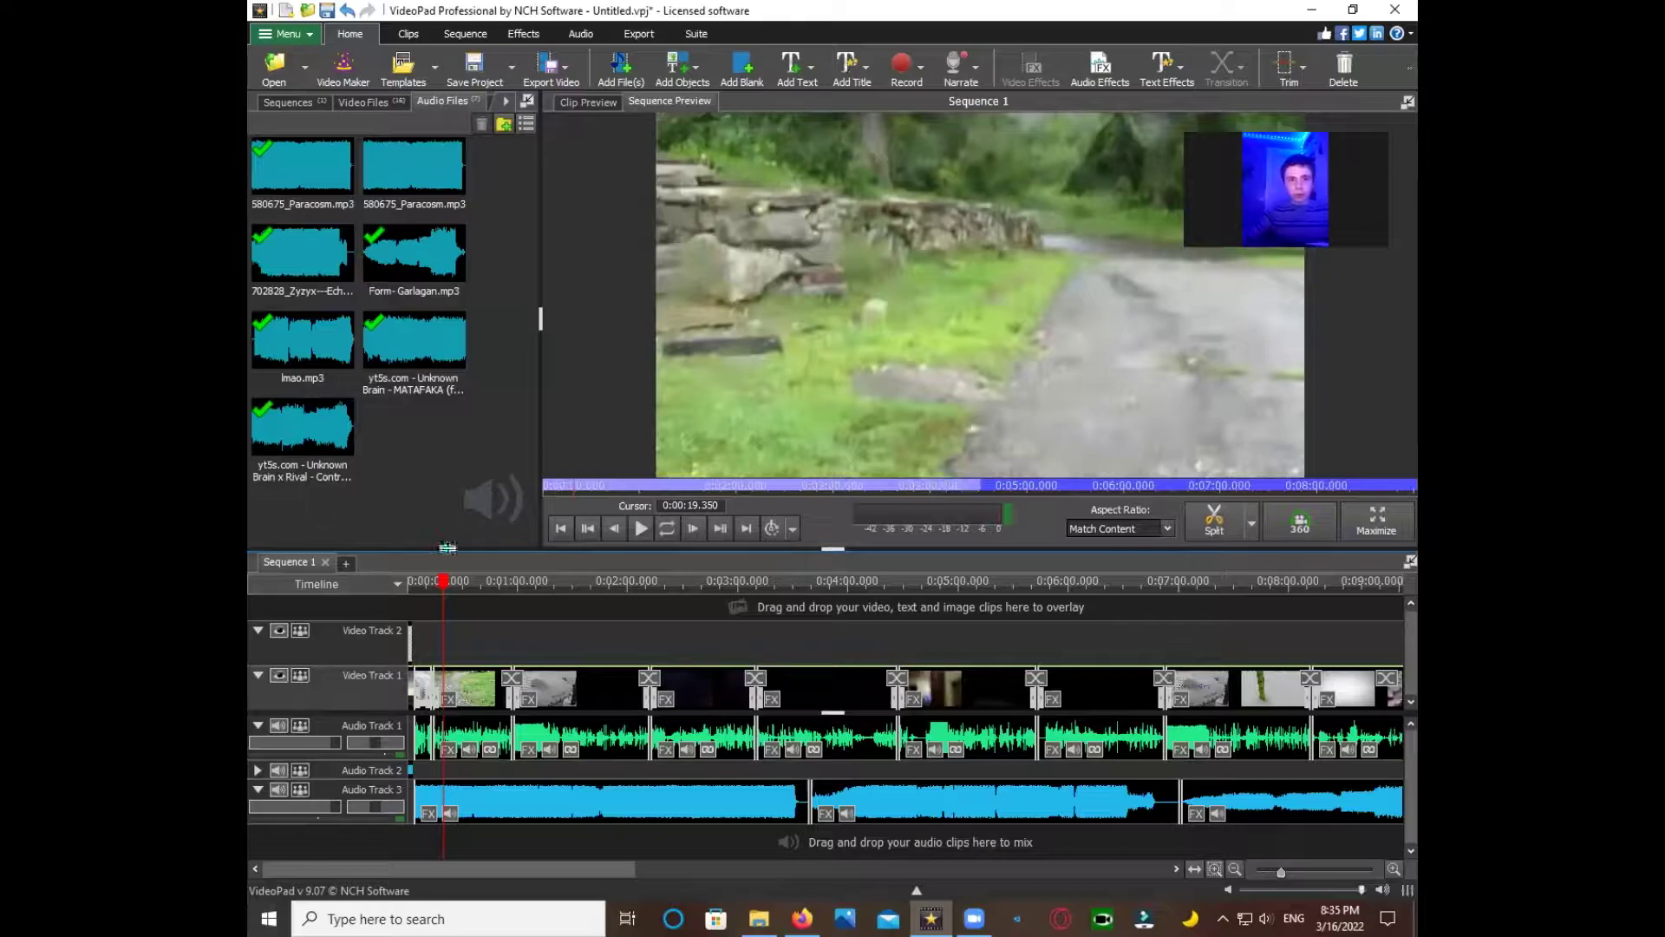
pyautogui.moveTo(447, 598); pyautogui.dragTo(1316, 686)
pyautogui.scroll(-2, 1315, 685)
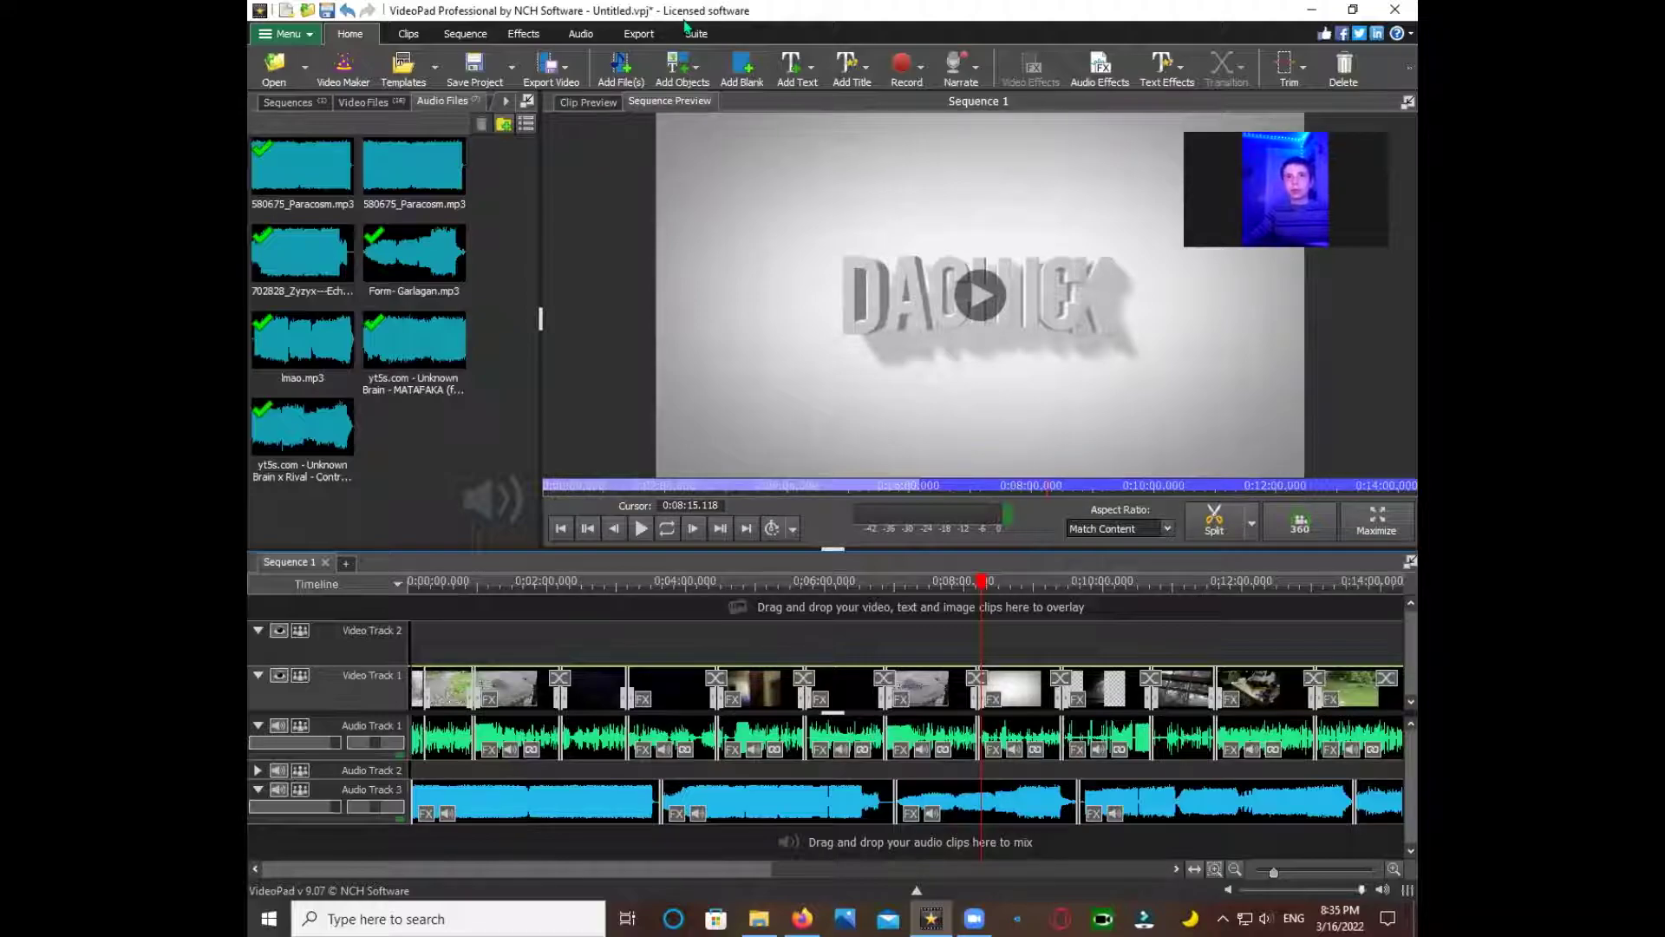
# - Open the video file export settings and name the export file "The ULTIMATE storm chasing compilation"
pyautogui.click(639, 33)
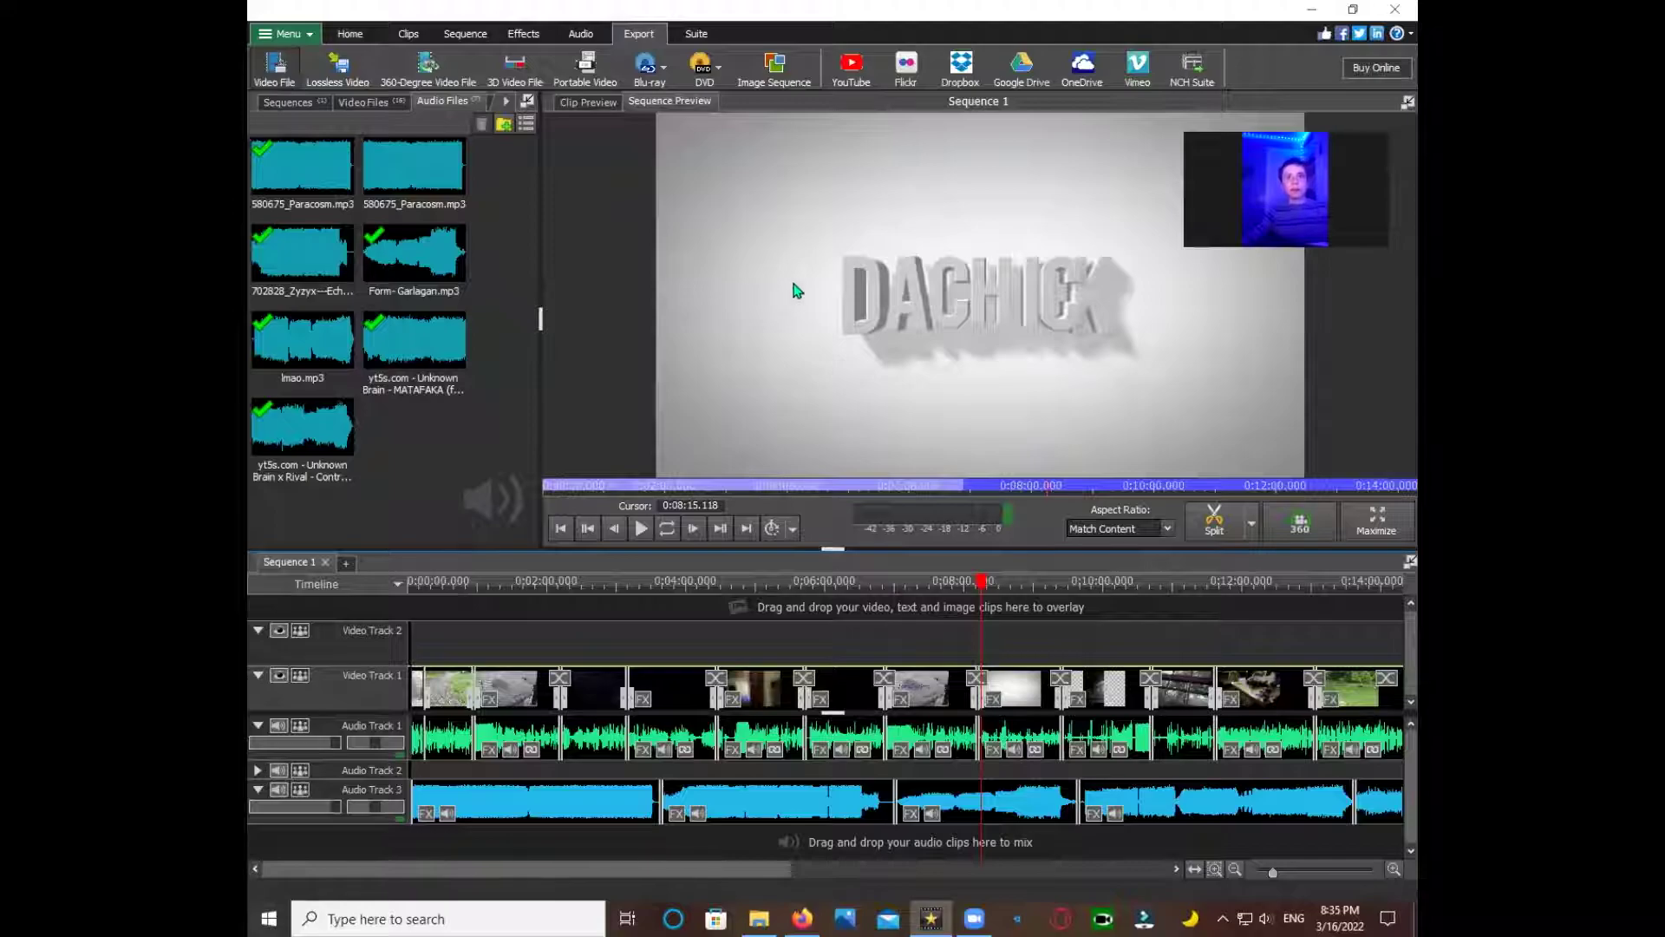
pyautogui.hotkey('ctrl', 'e')
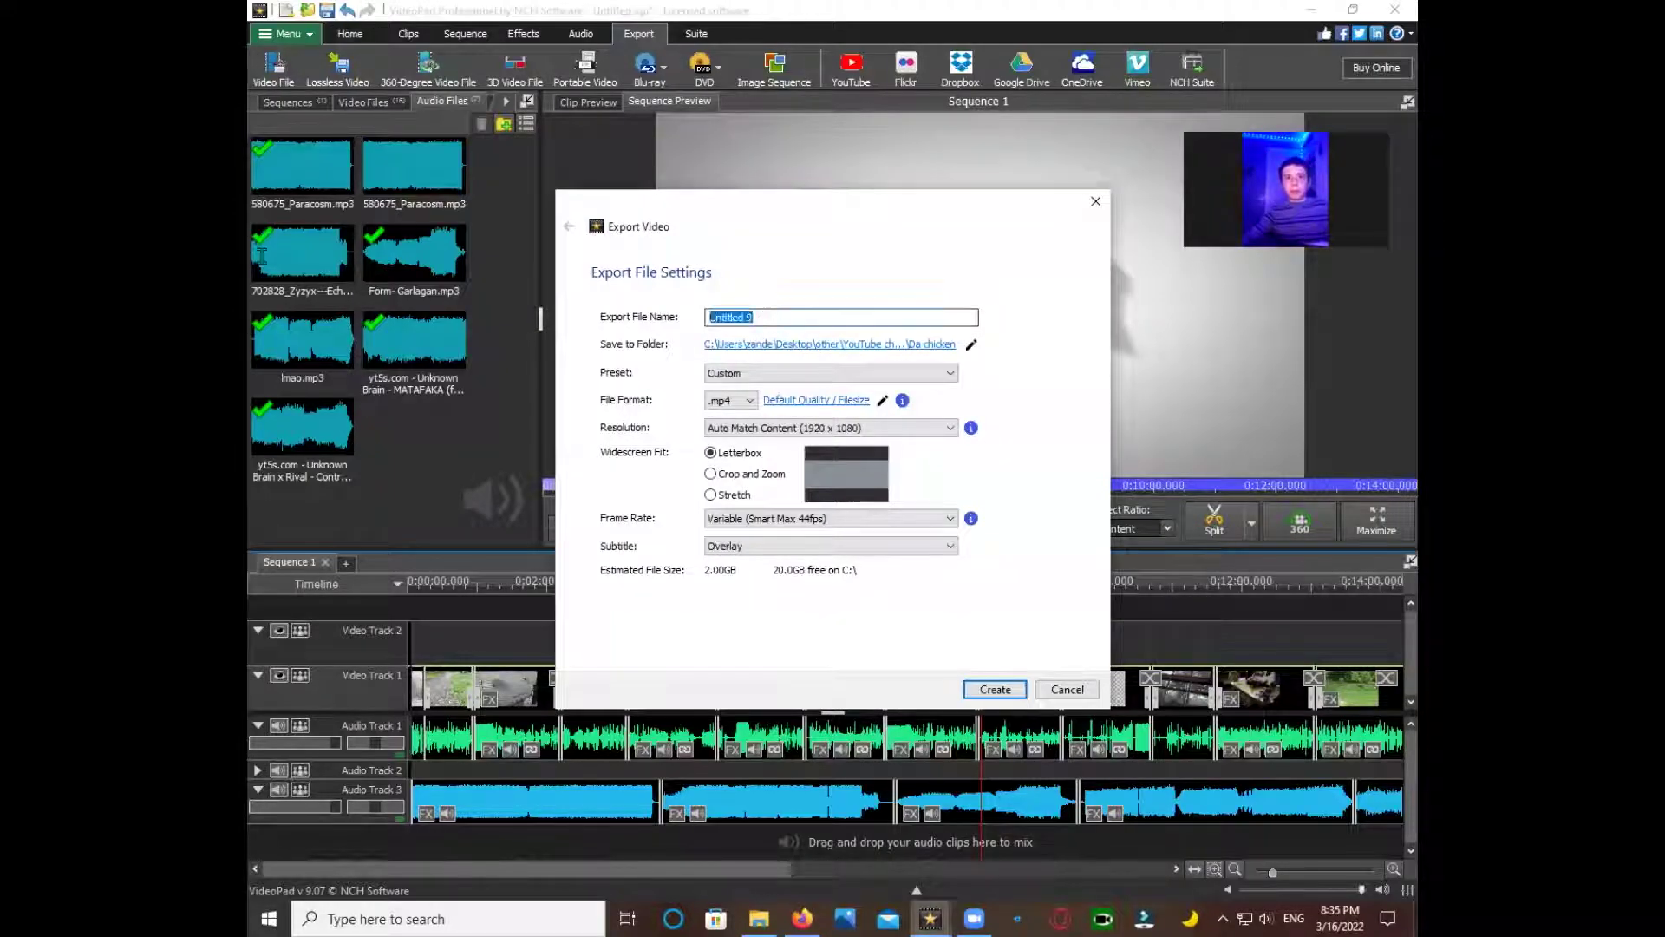
pyautogui.write('The ')
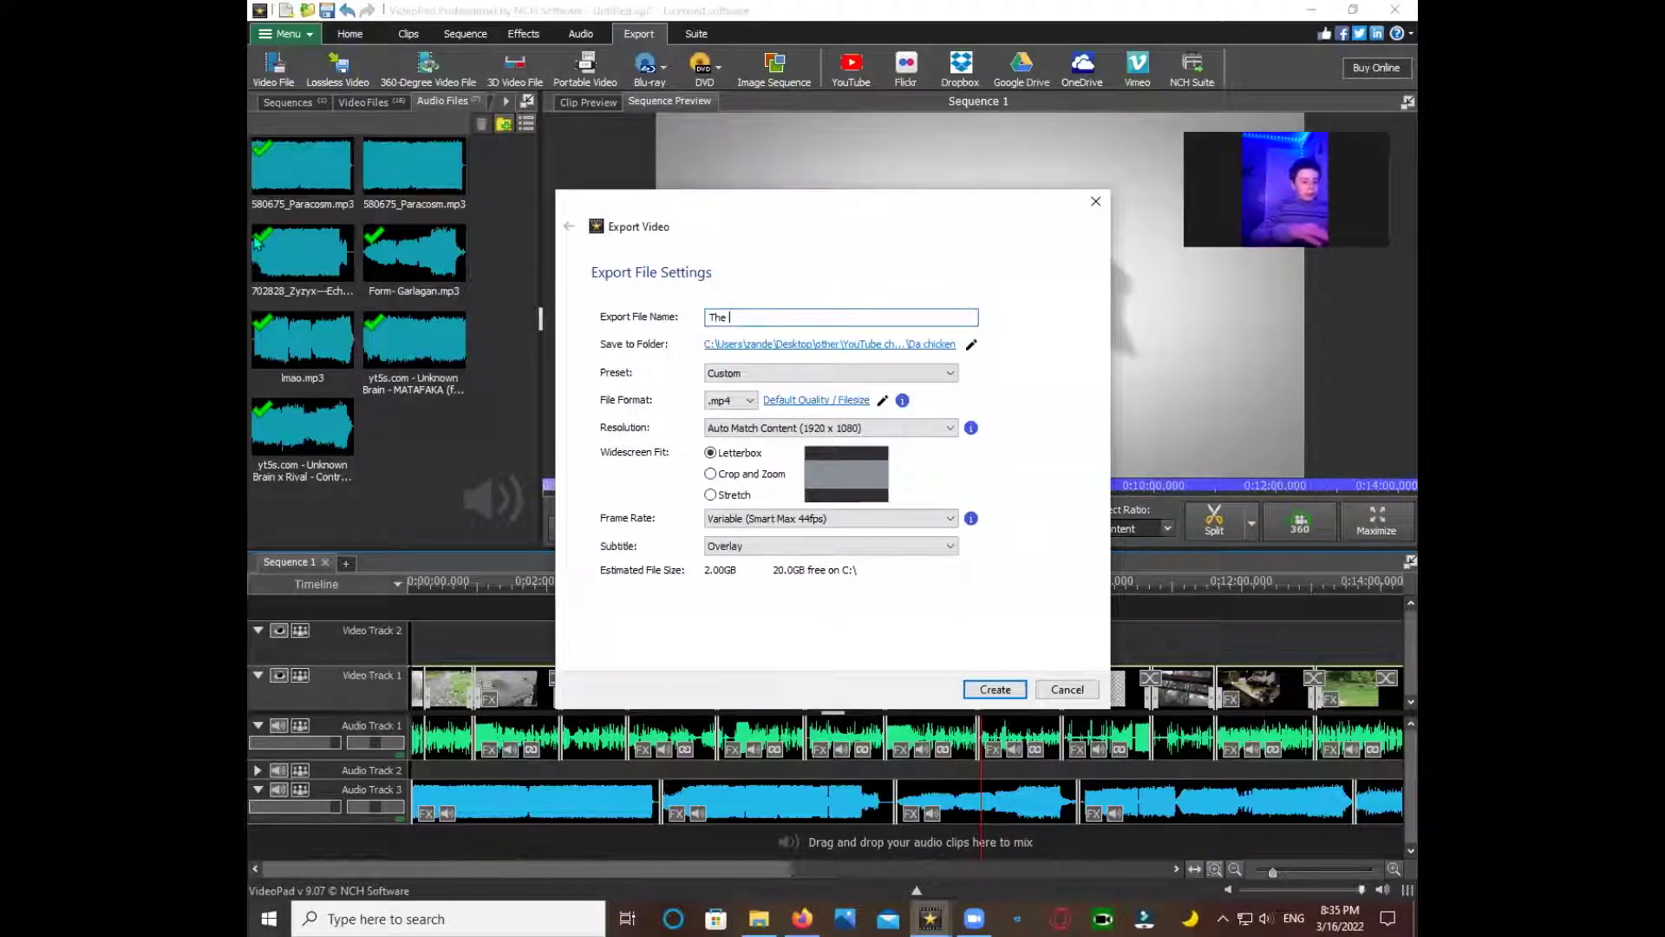
pyautogui.write('ULTIMATE ')
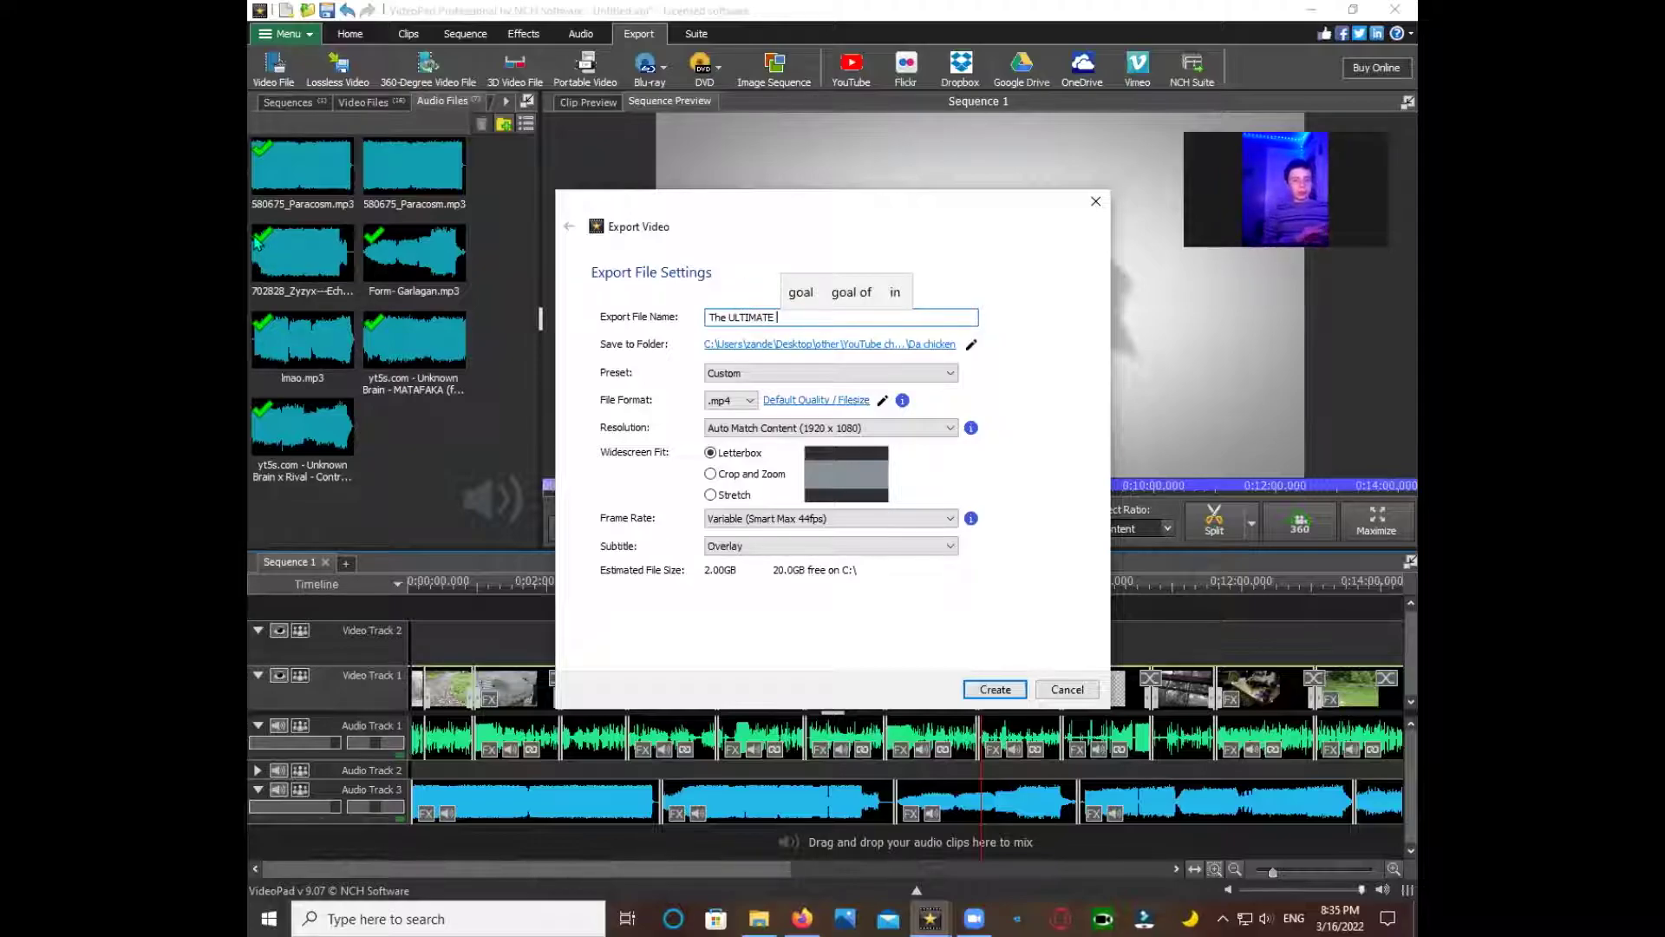
pyautogui.write('storm ')
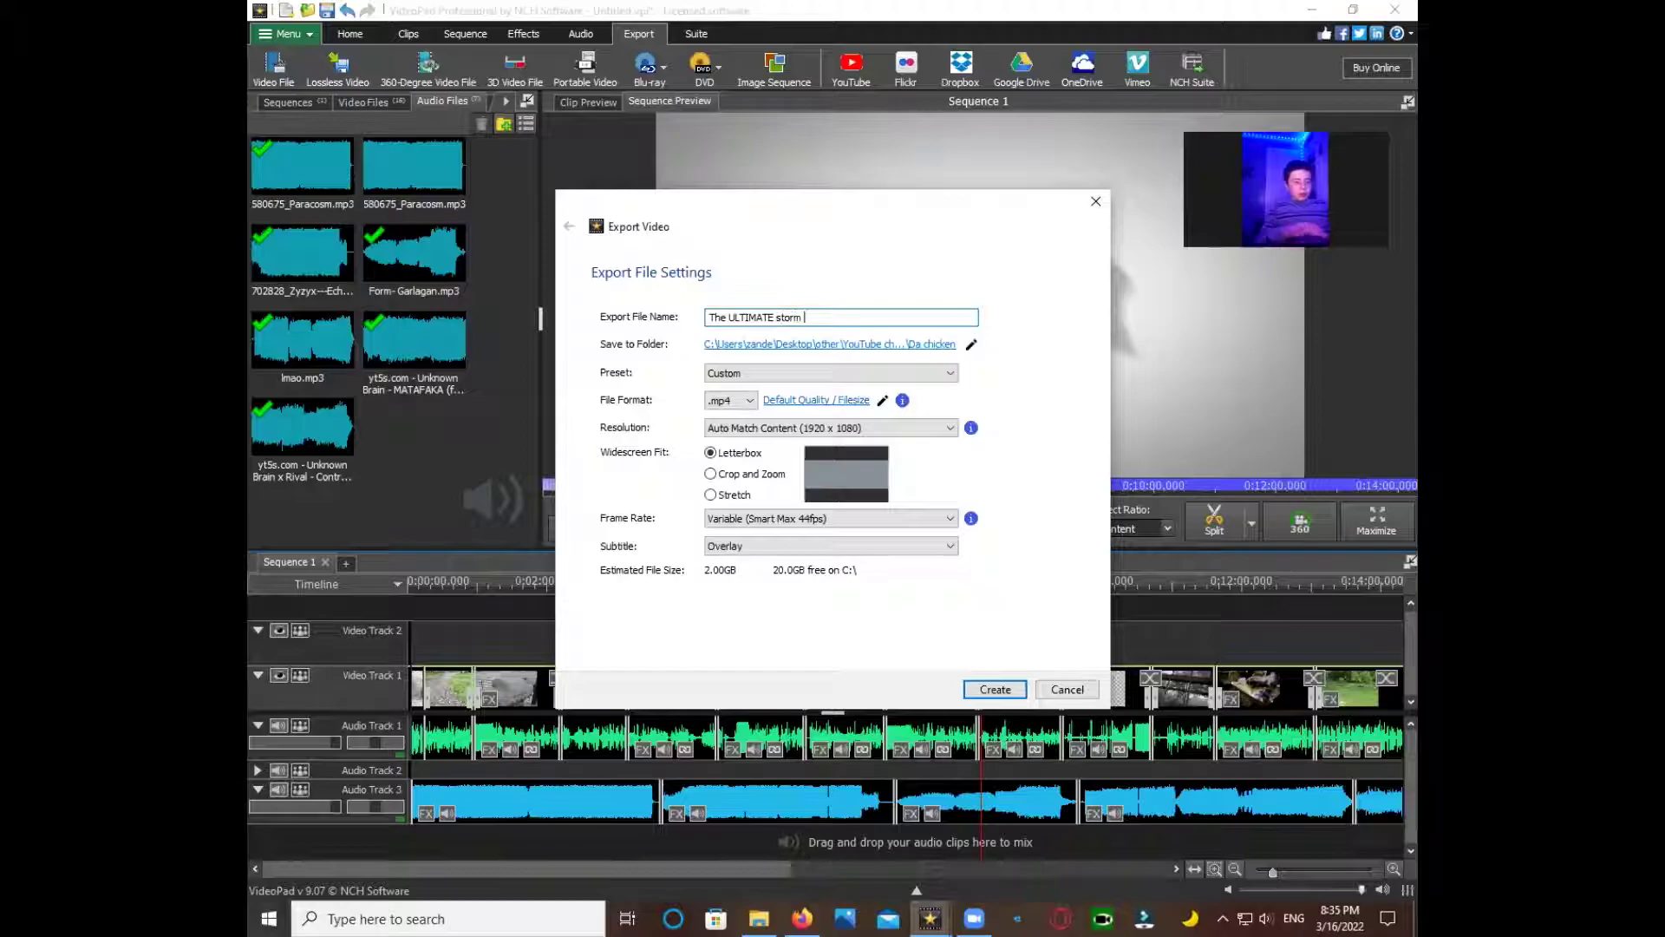
pyautogui.write('chasing ')
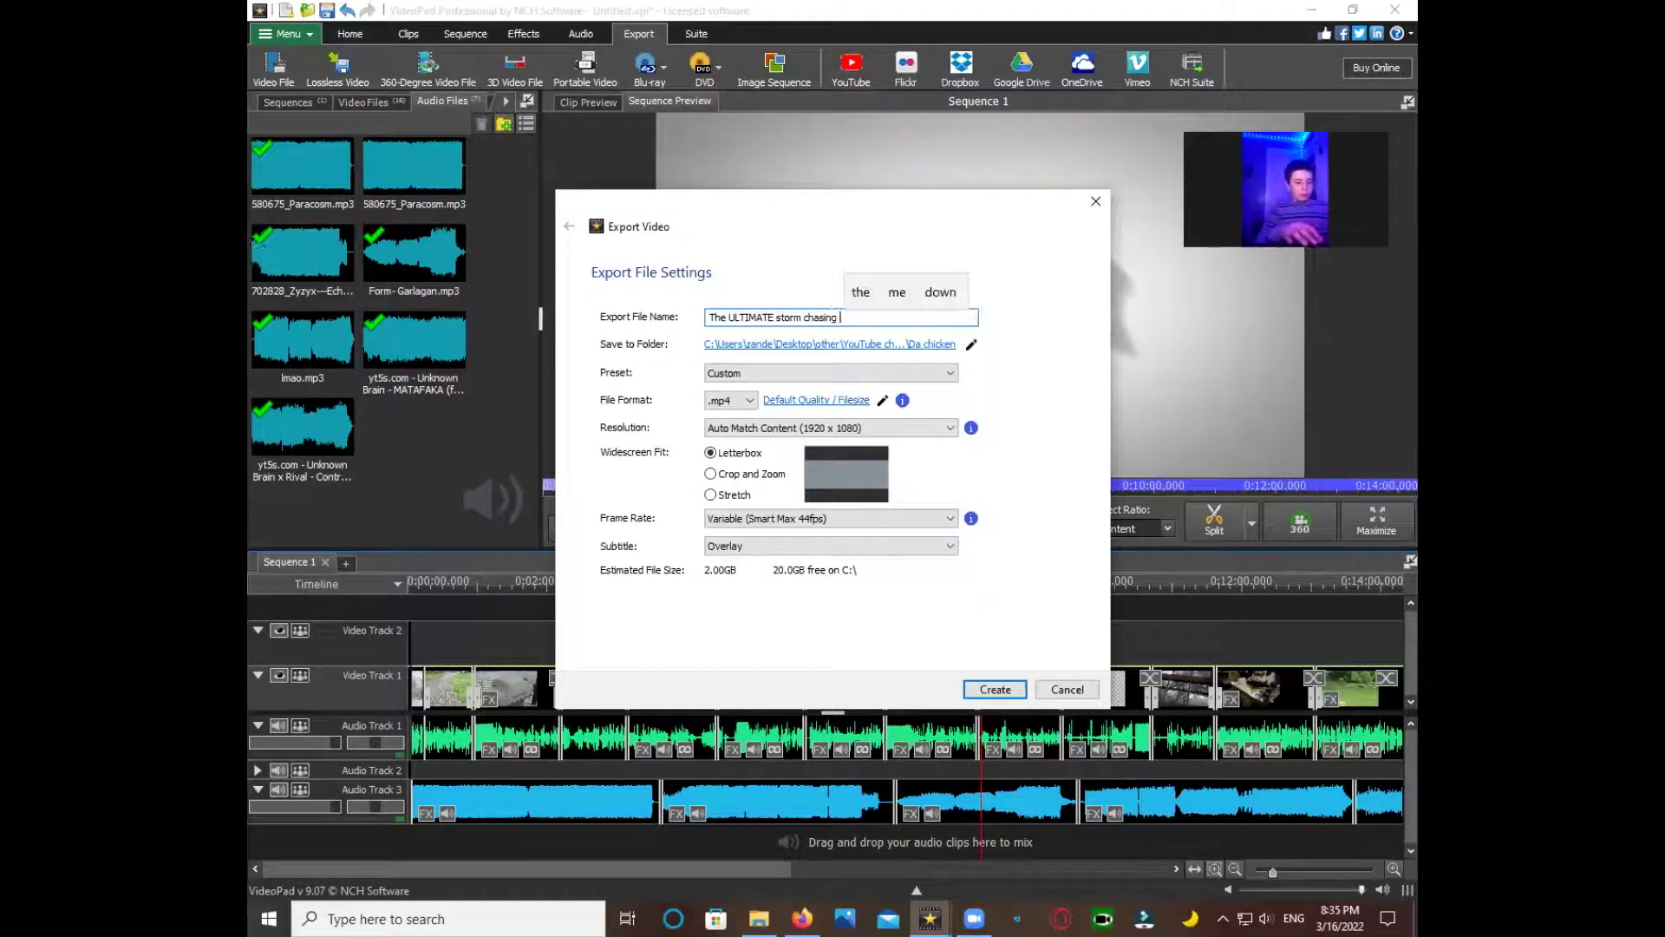
pyautogui.write('compil')
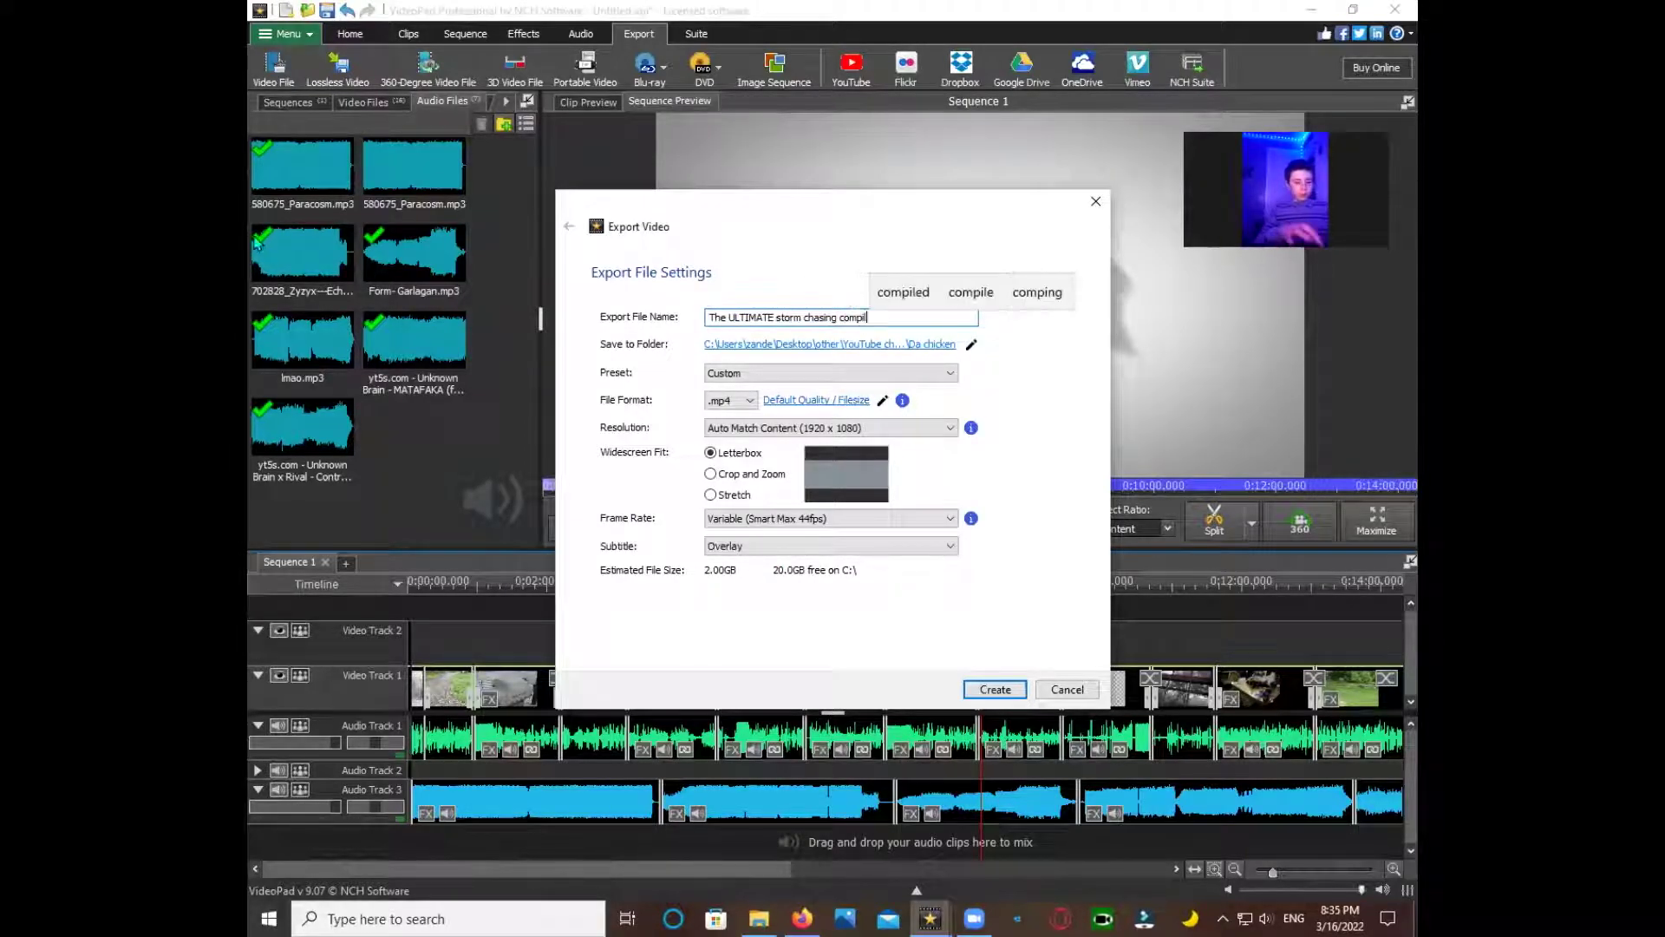
pyautogui.write('ation')
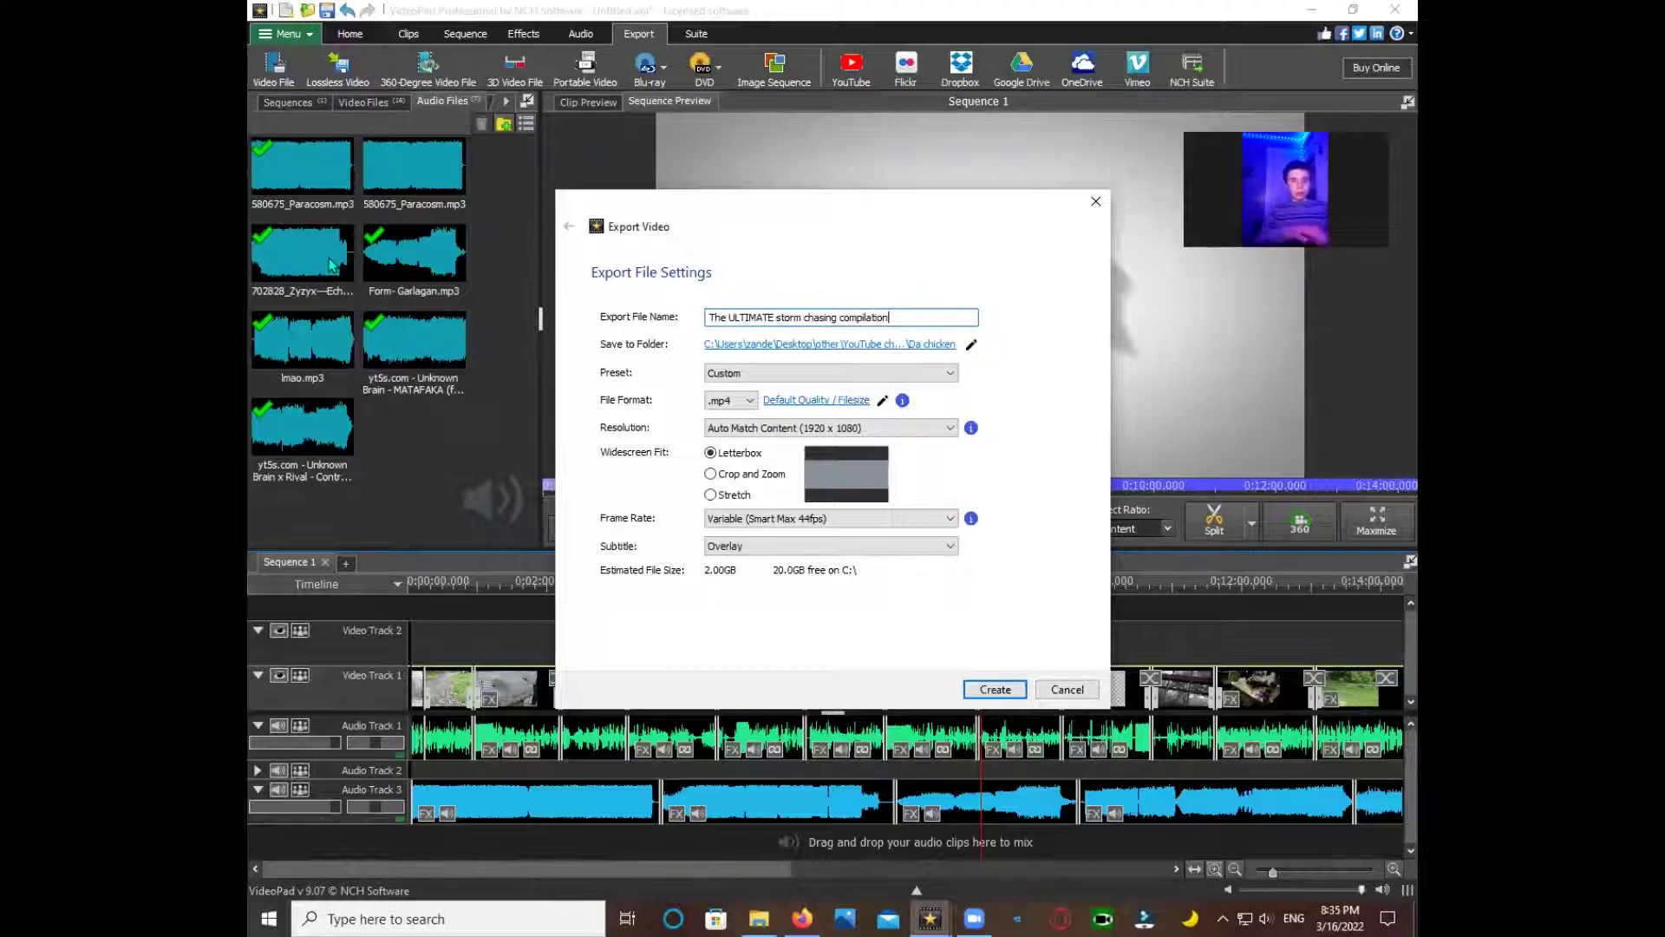
# - Export the video with the HD 1080p preset at a constant 60 fps and lock the computer while it renders
pyautogui.click(738, 373)
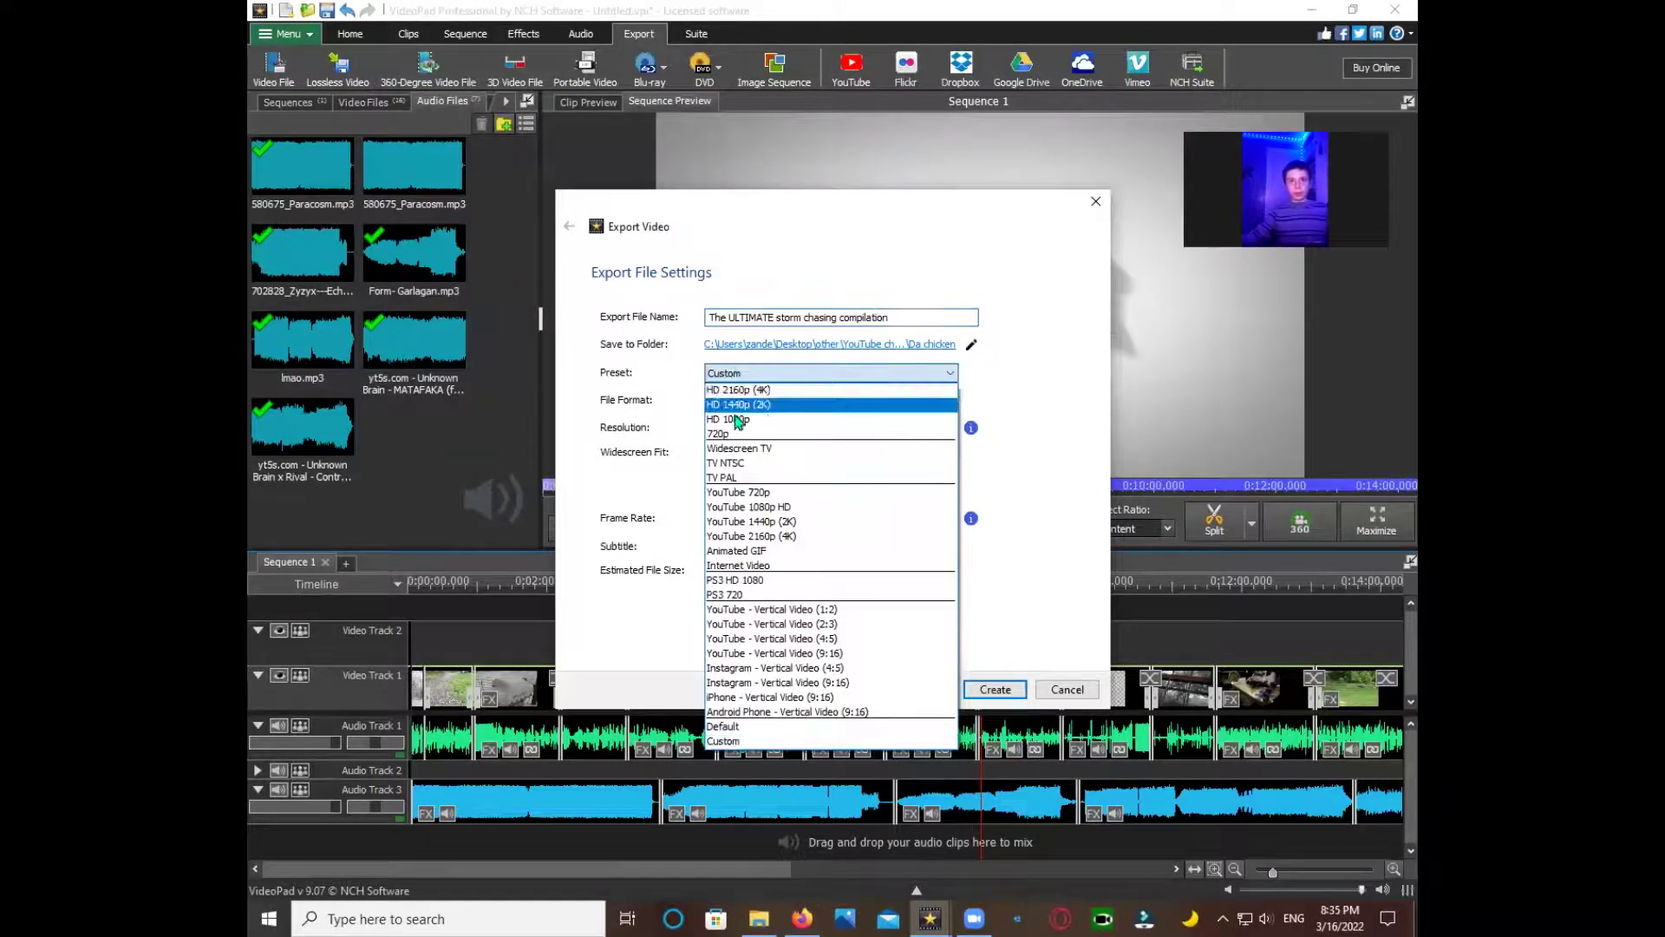
pyautogui.click(738, 423)
pyautogui.click(764, 518)
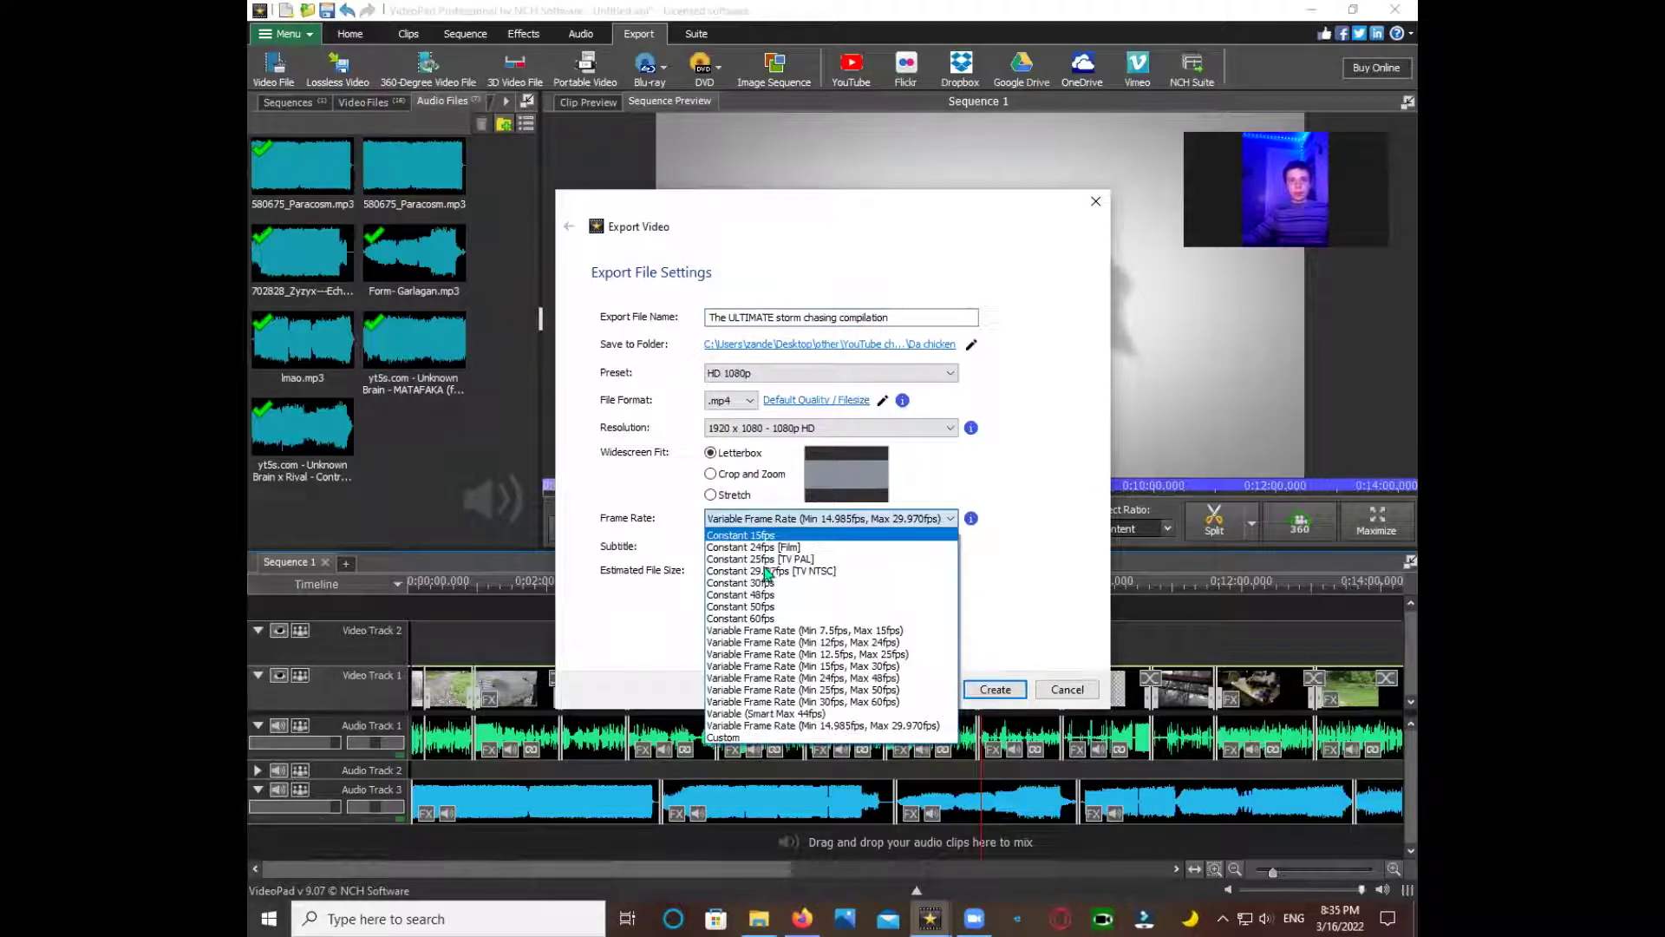
pyautogui.click(772, 618)
pyautogui.click(995, 690)
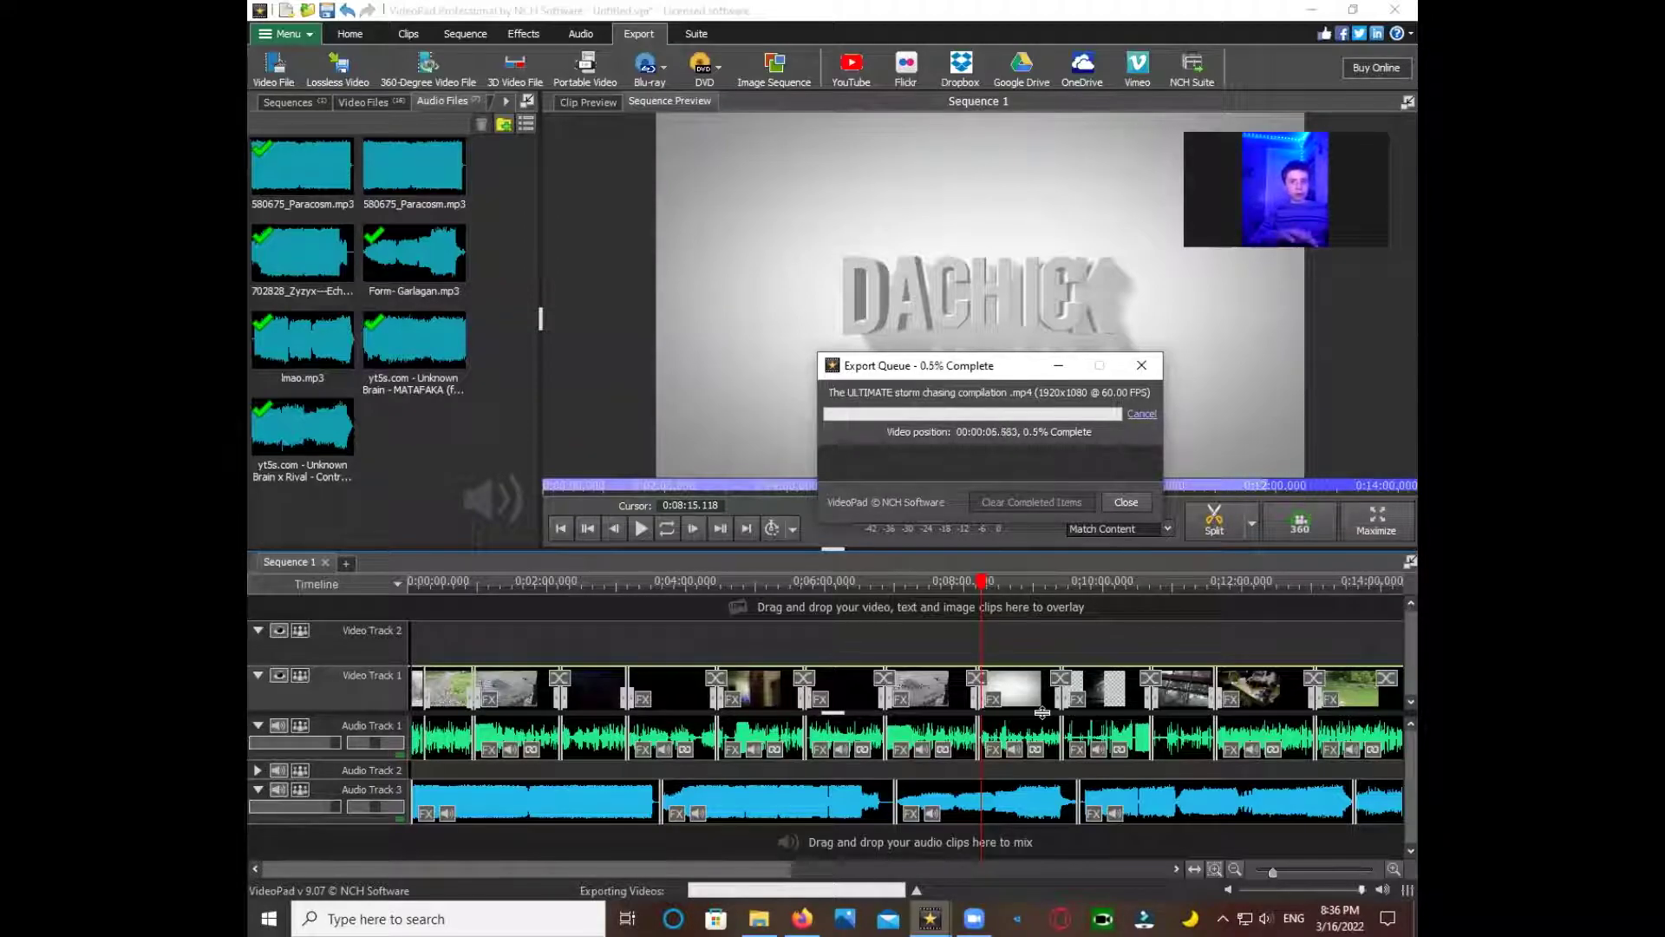
pyautogui.press('super+l')
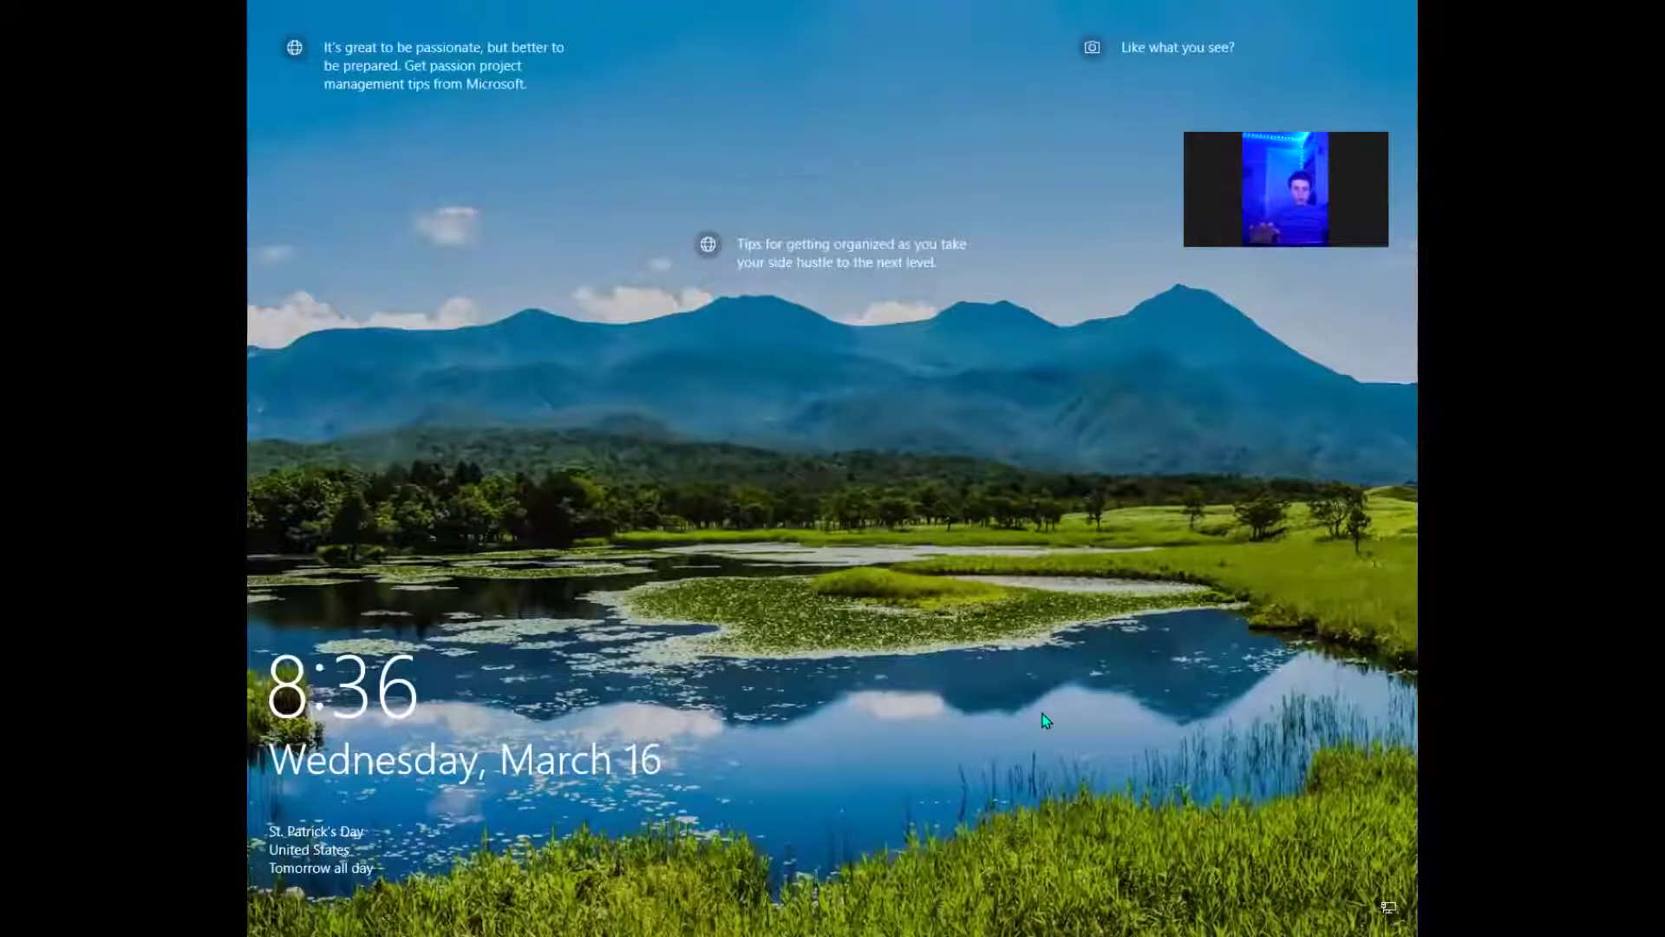